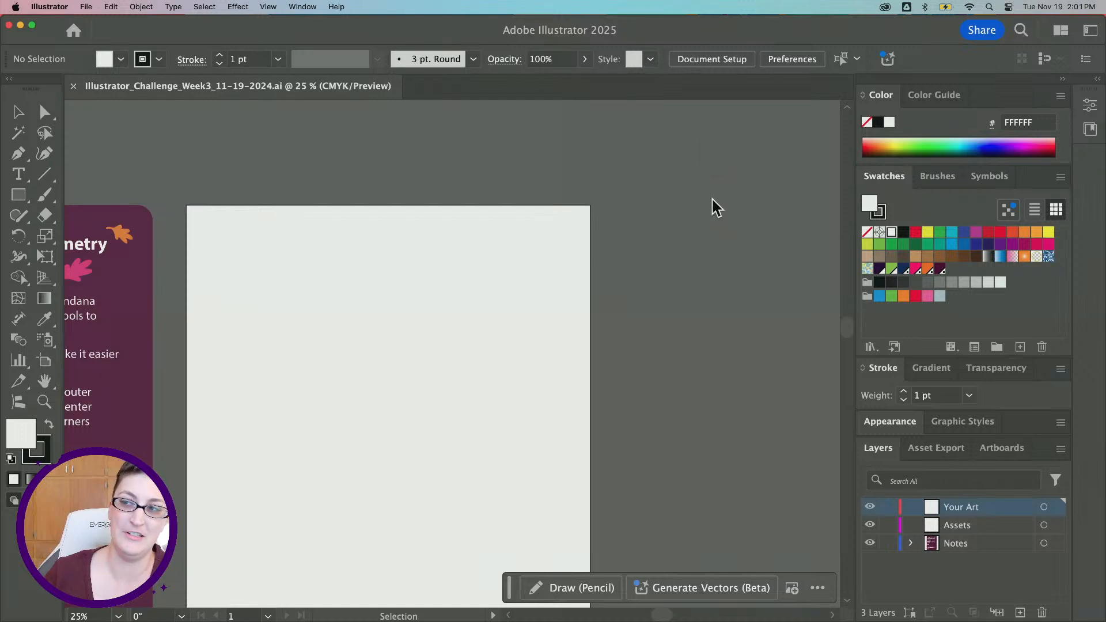
pyautogui.scroll(-3, 629, 246)
pyautogui.hscroll(-2, 629, 247)
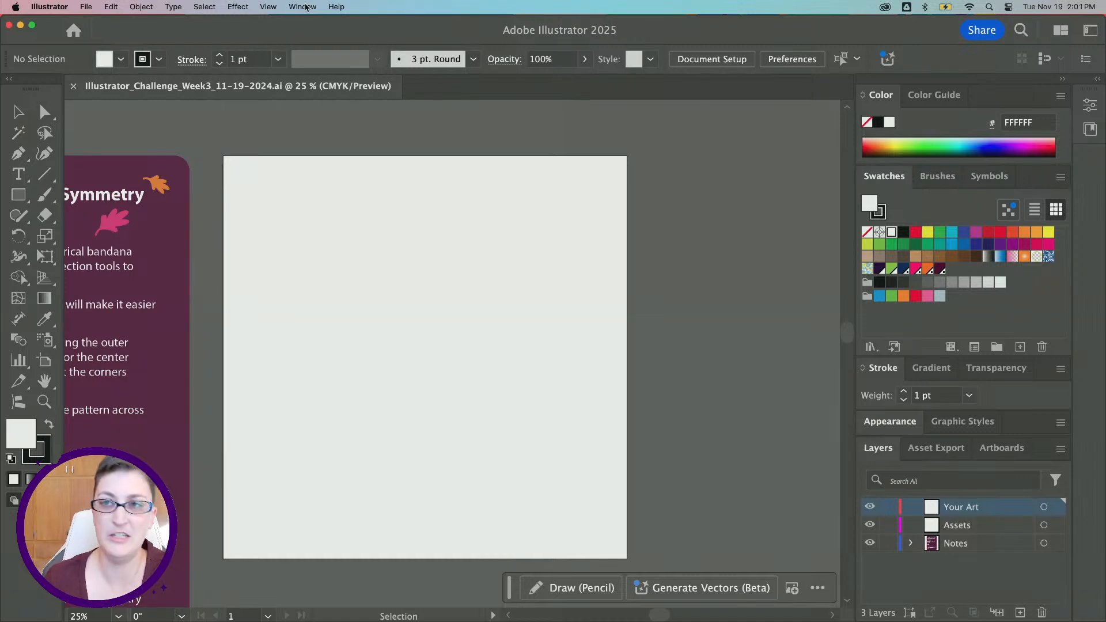
pyautogui.click(268, 7)
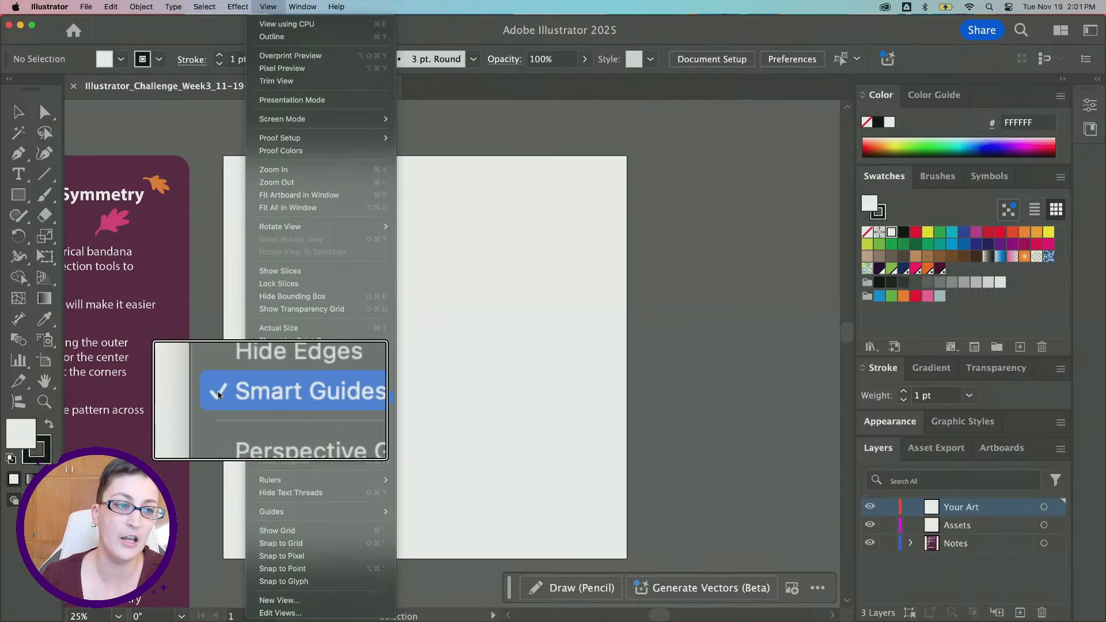
pyautogui.click(261, 4)
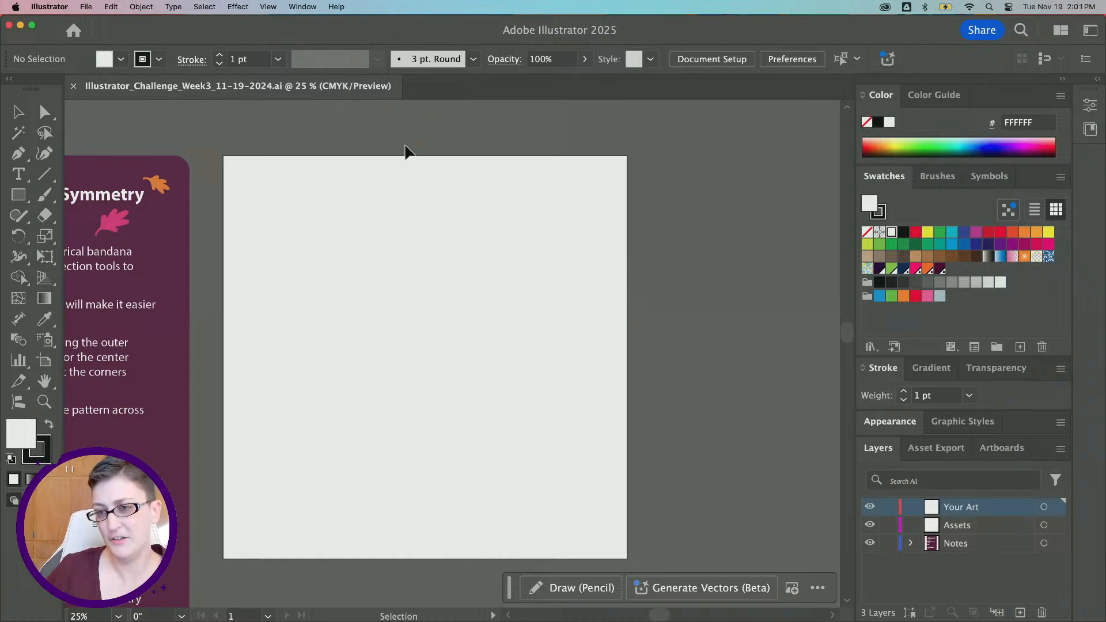
pyautogui.hscroll(-2, 346, 219)
pyautogui.scroll(-1, 346, 219)
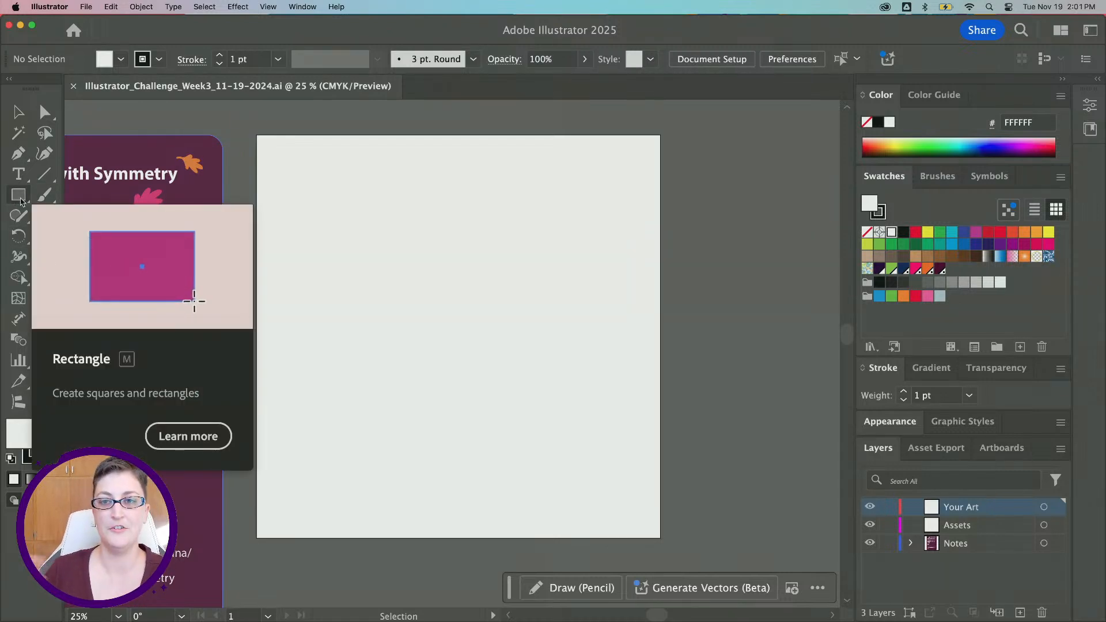
# Draw a rectangle with the Rectangle tool covering the whole artboard, about 22 in by 22 in
pyautogui.click(21, 201)
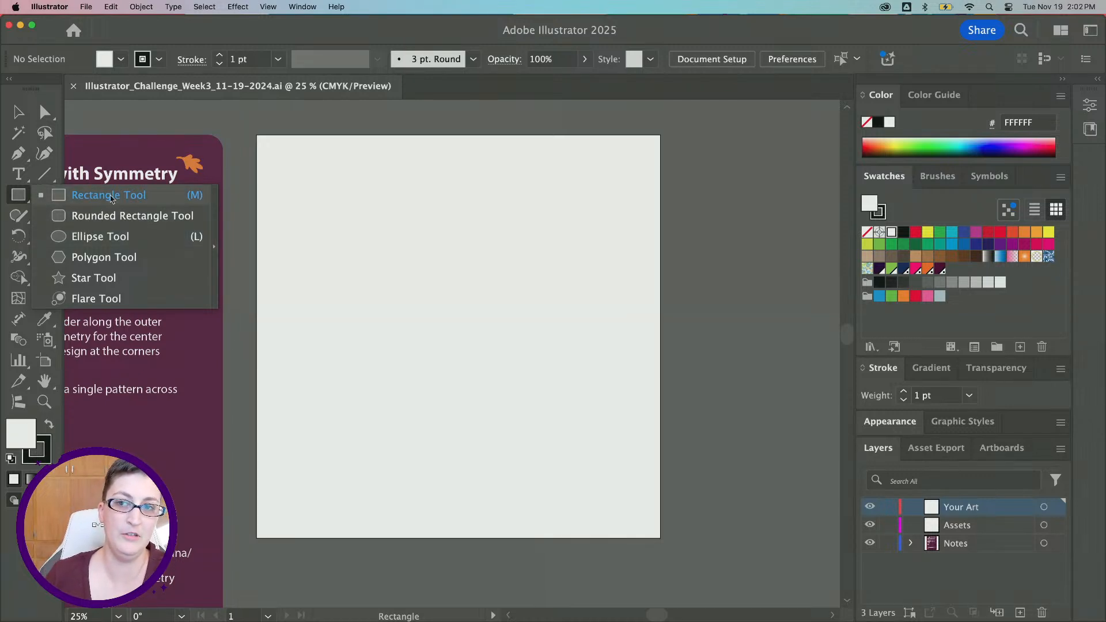
pyautogui.click(48, 173)
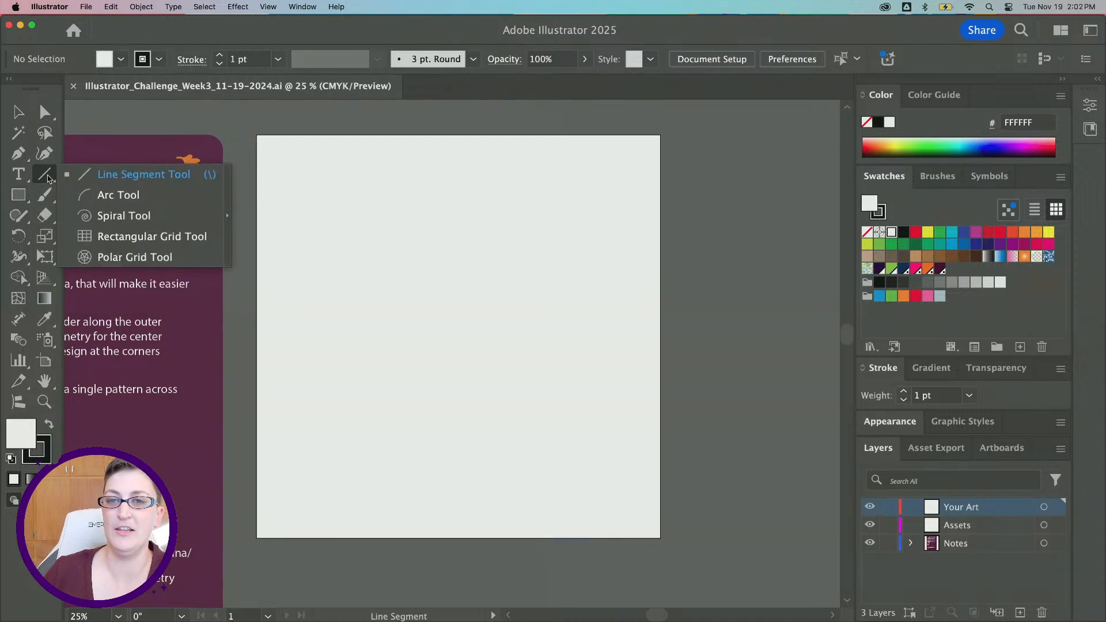
pyautogui.click(26, 196)
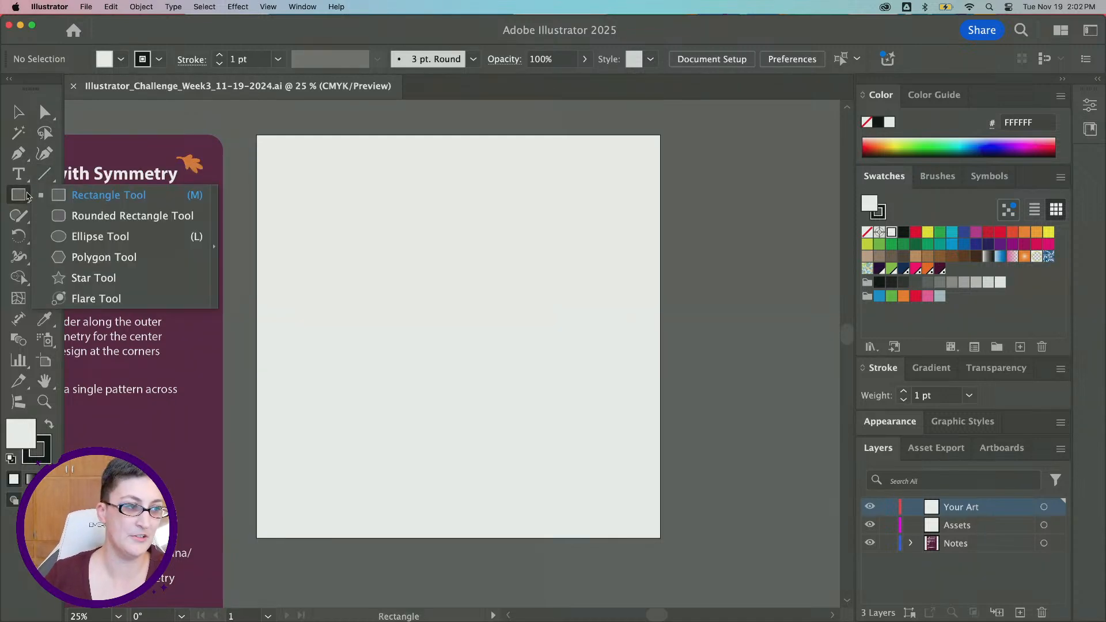
pyautogui.click(79, 197)
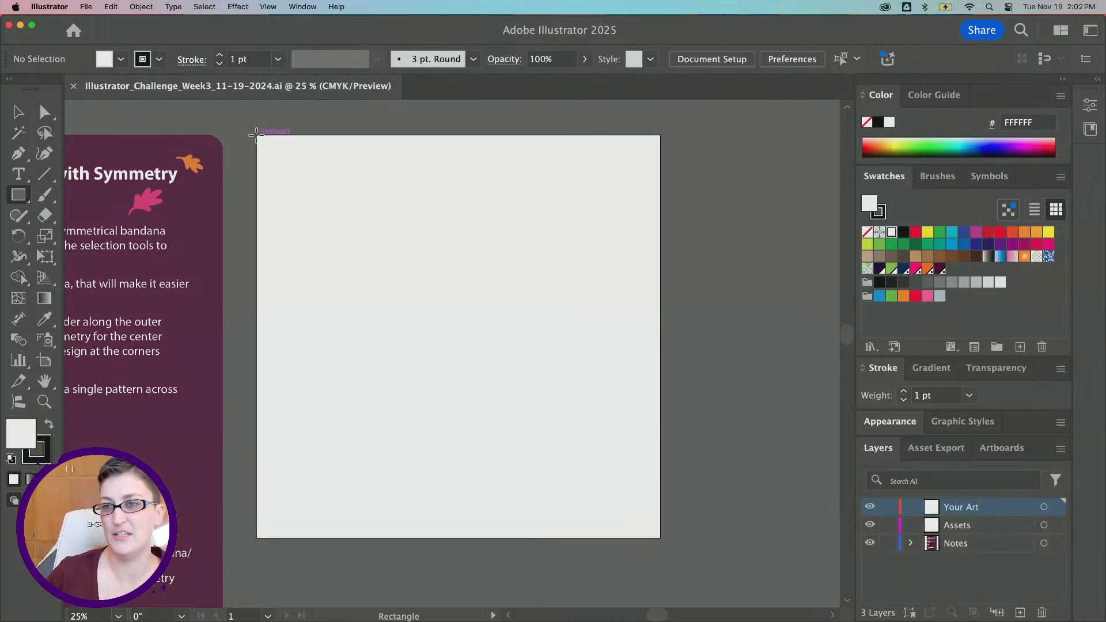
pyautogui.moveTo(257, 135); pyautogui.dragTo(660, 537)
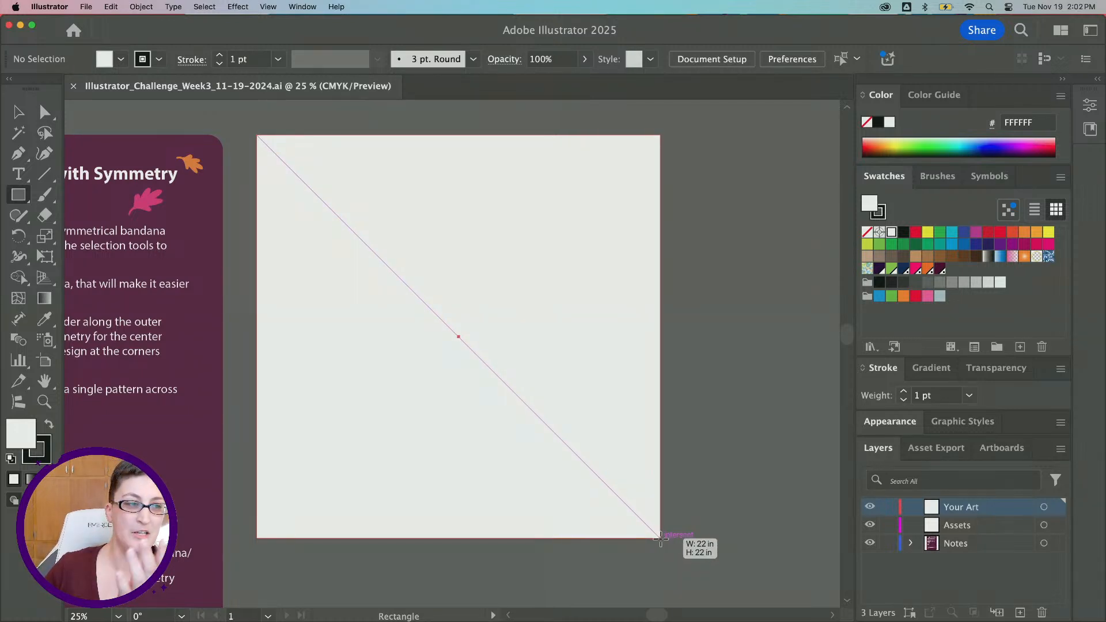
pyautogui.moveTo(661, 537); pyautogui.dragTo(661, 537)
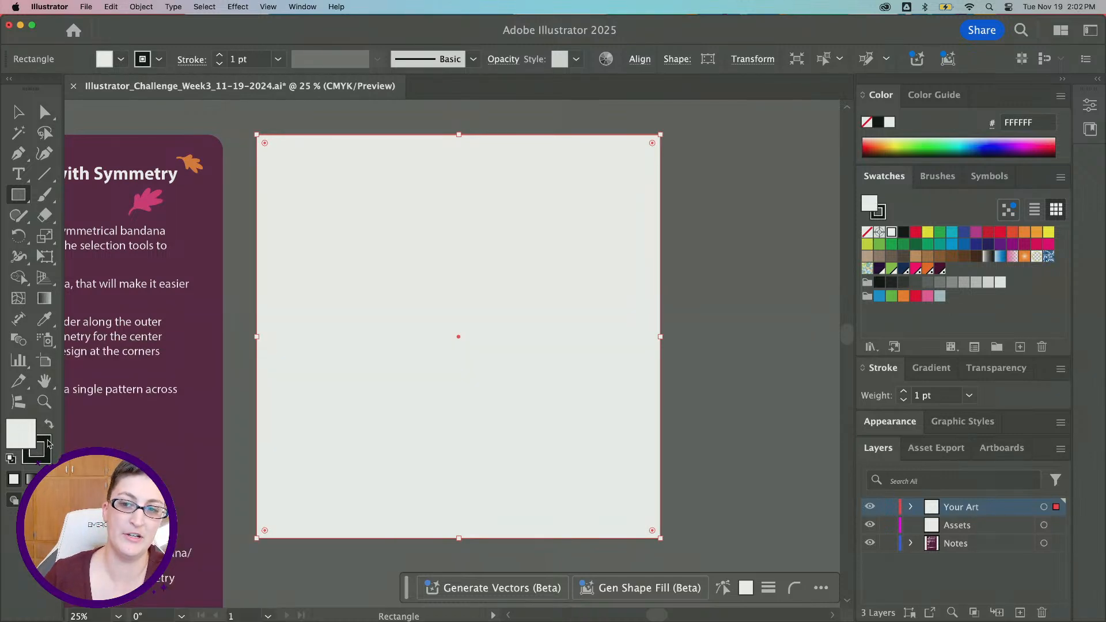
# Set the rectangle's stroke to none and its fill colour to #FFECD9
pyautogui.click(42, 444)
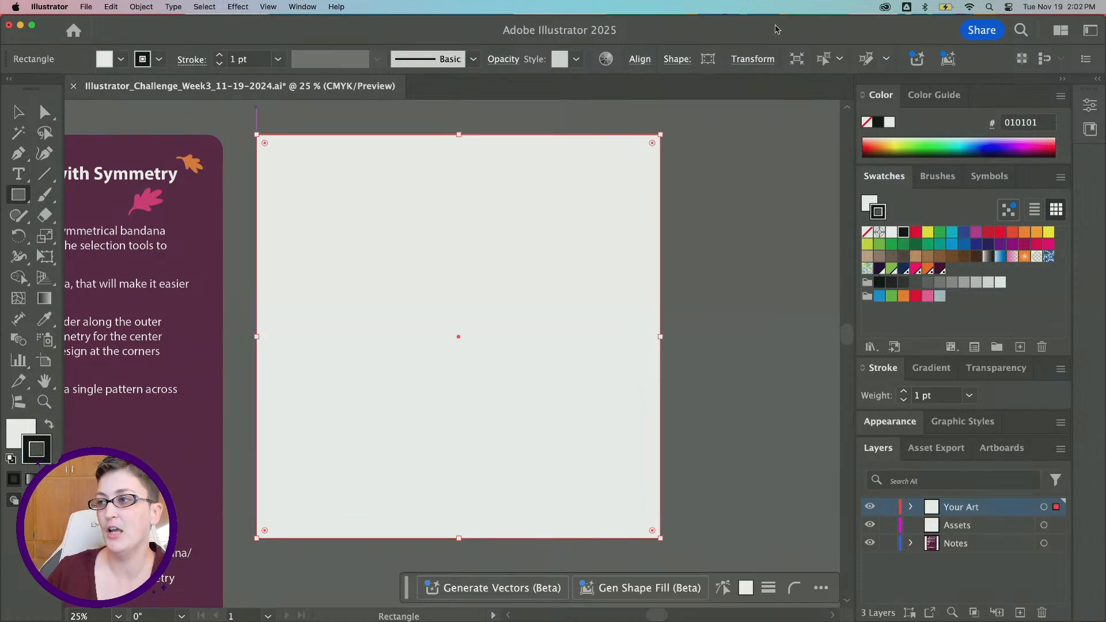
pyautogui.click(867, 233)
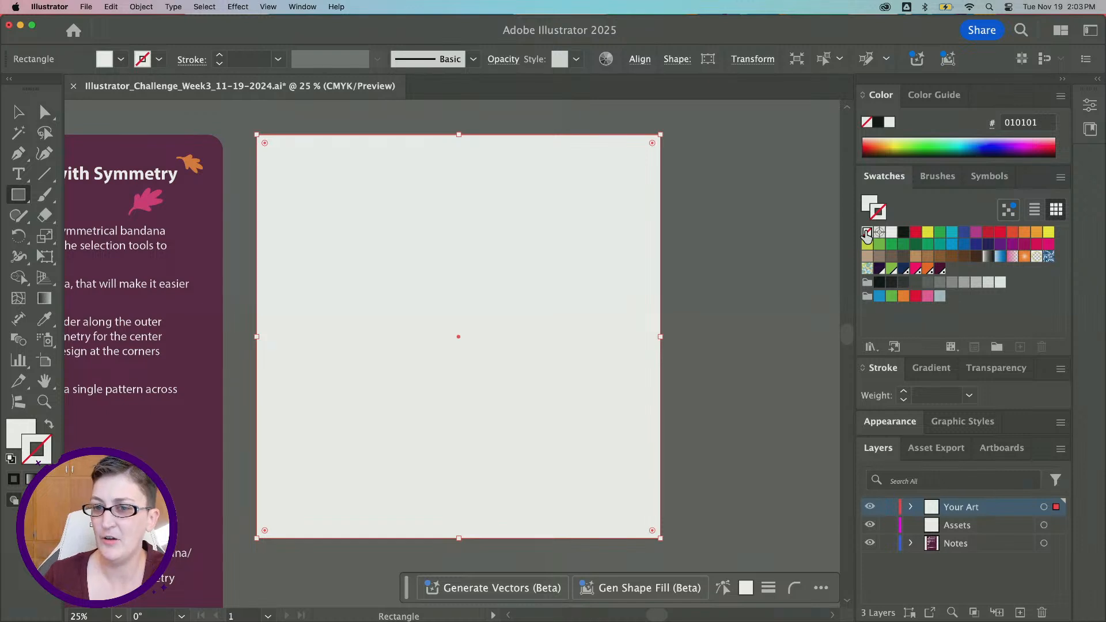
pyautogui.click(18, 432)
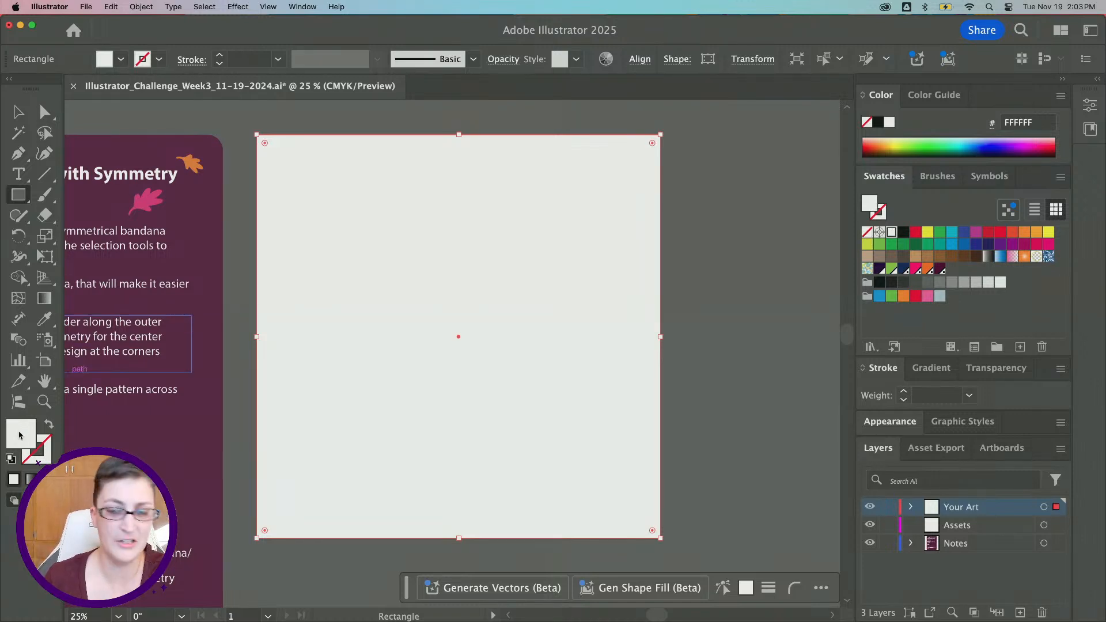
pyautogui.doubleClick(19, 436)
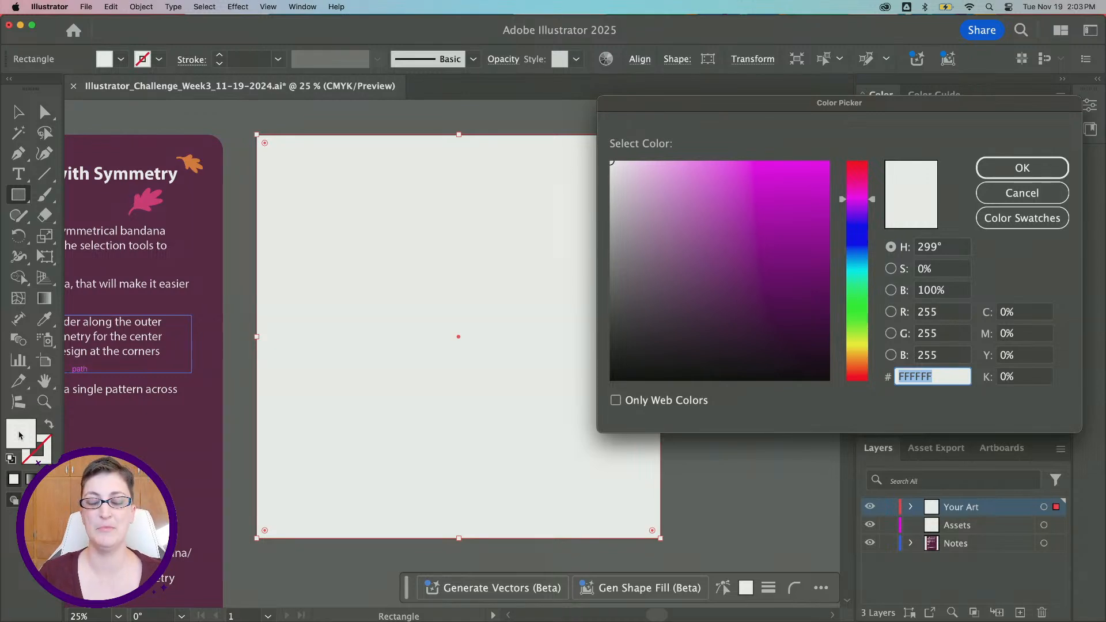
pyautogui.click(861, 351)
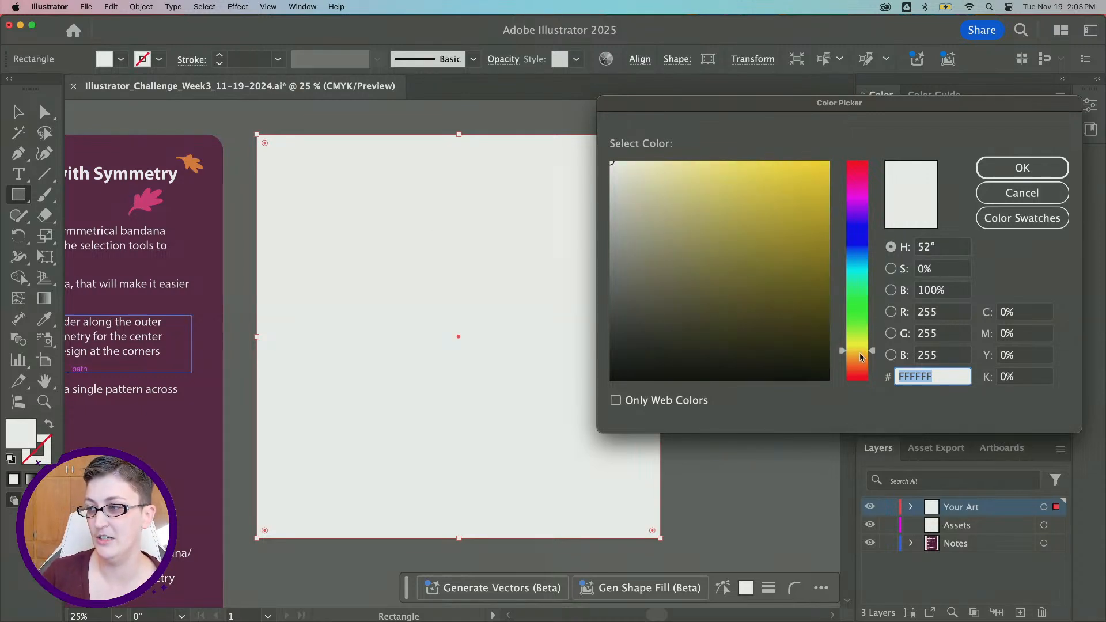
pyautogui.click(862, 357)
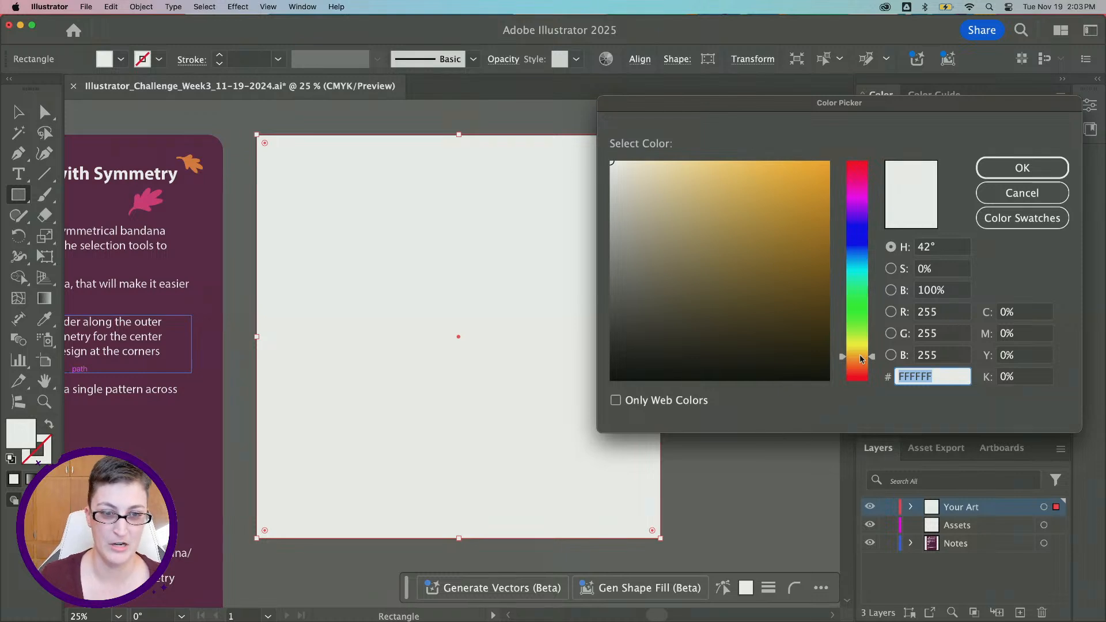
pyautogui.click(650, 159)
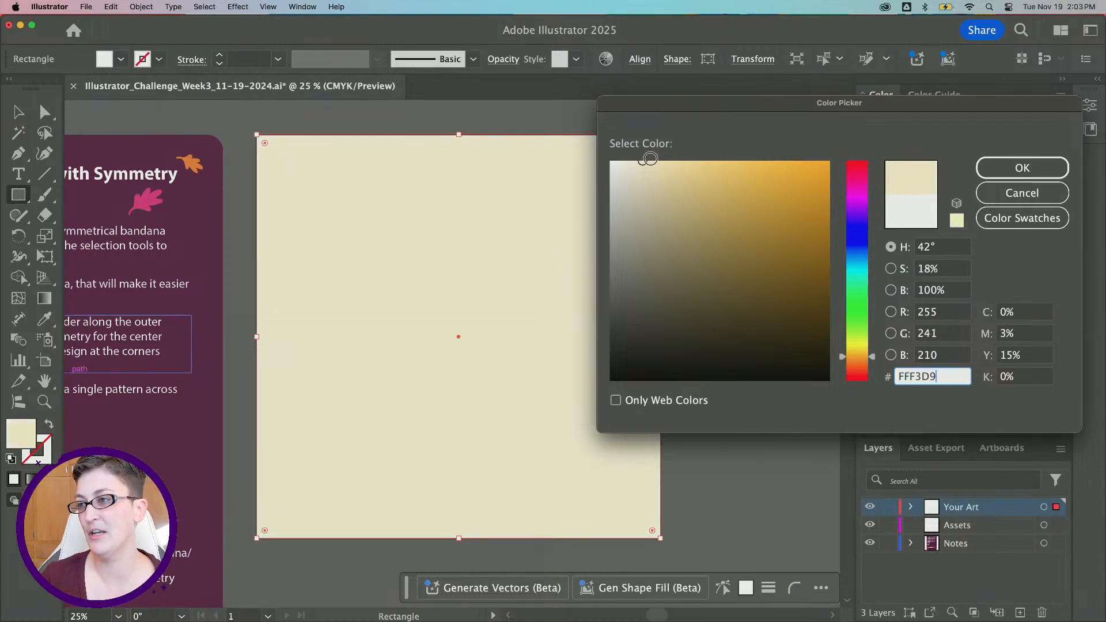
pyautogui.moveTo(650, 158); pyautogui.dragTo(640, 161)
pyautogui.click(870, 362)
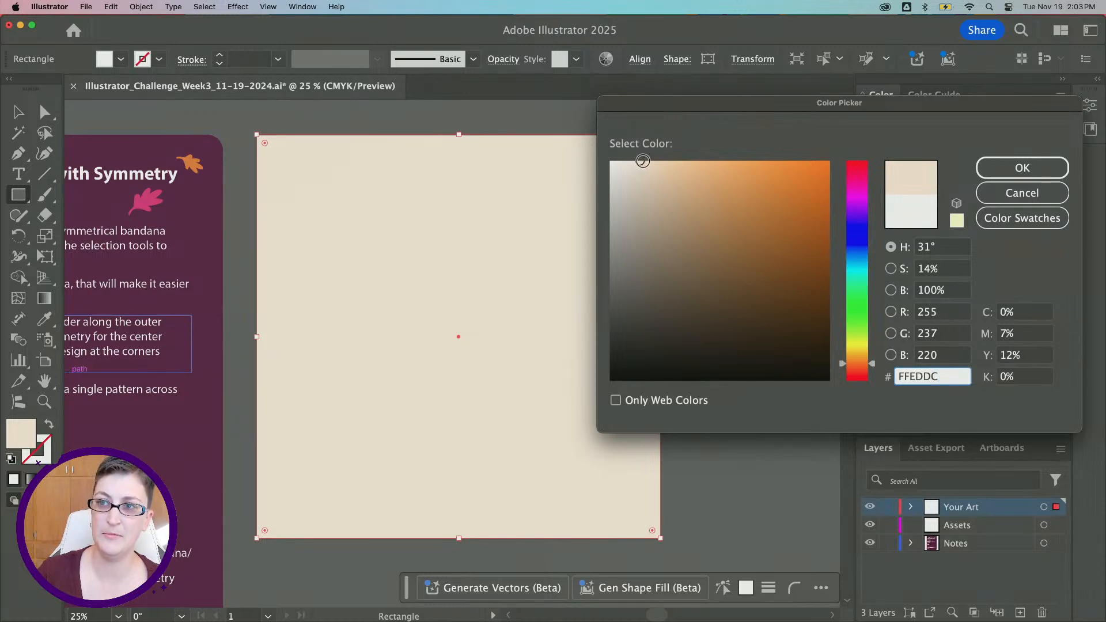
pyautogui.click(644, 161)
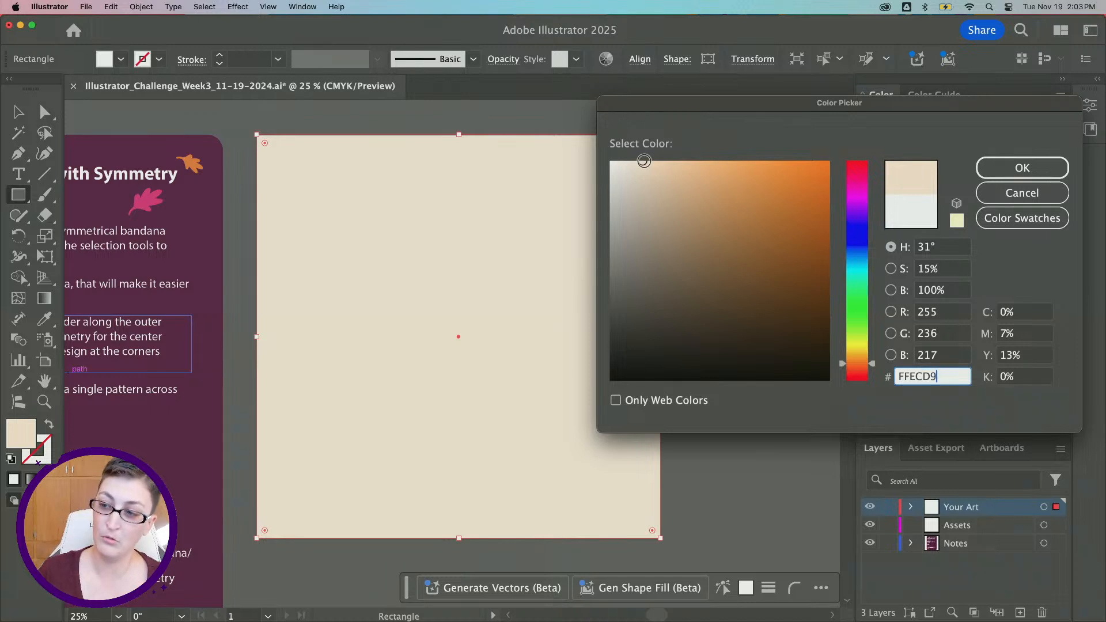
pyautogui.click(1018, 173)
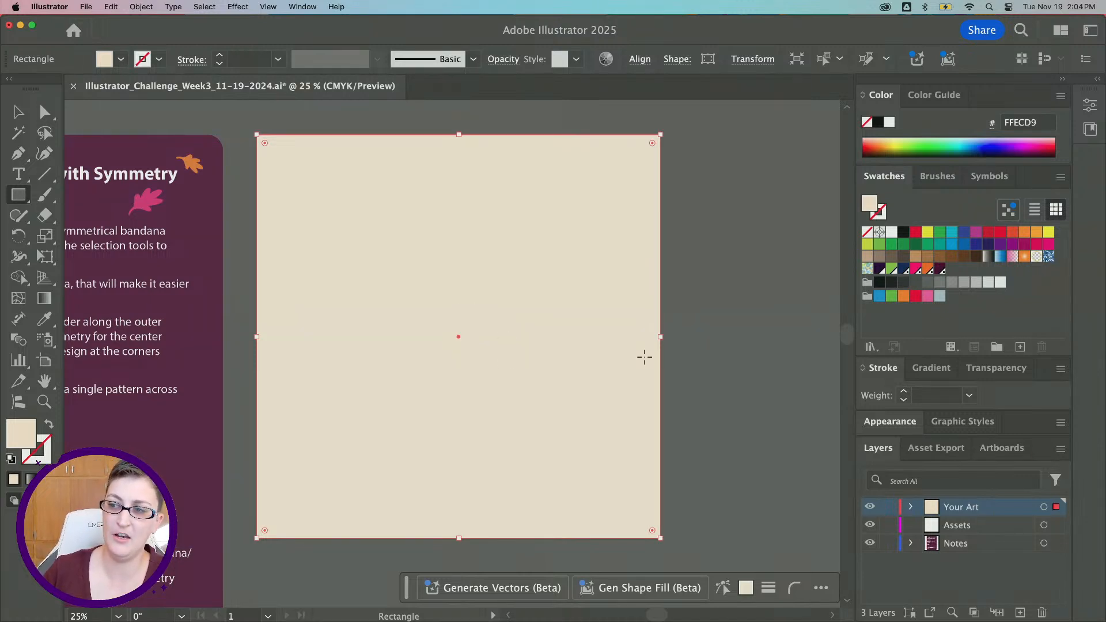
# Draw a second rectangle from the artboard centre, about 17.83 in square
pyautogui.press('v')
pyautogui.click(763, 287)
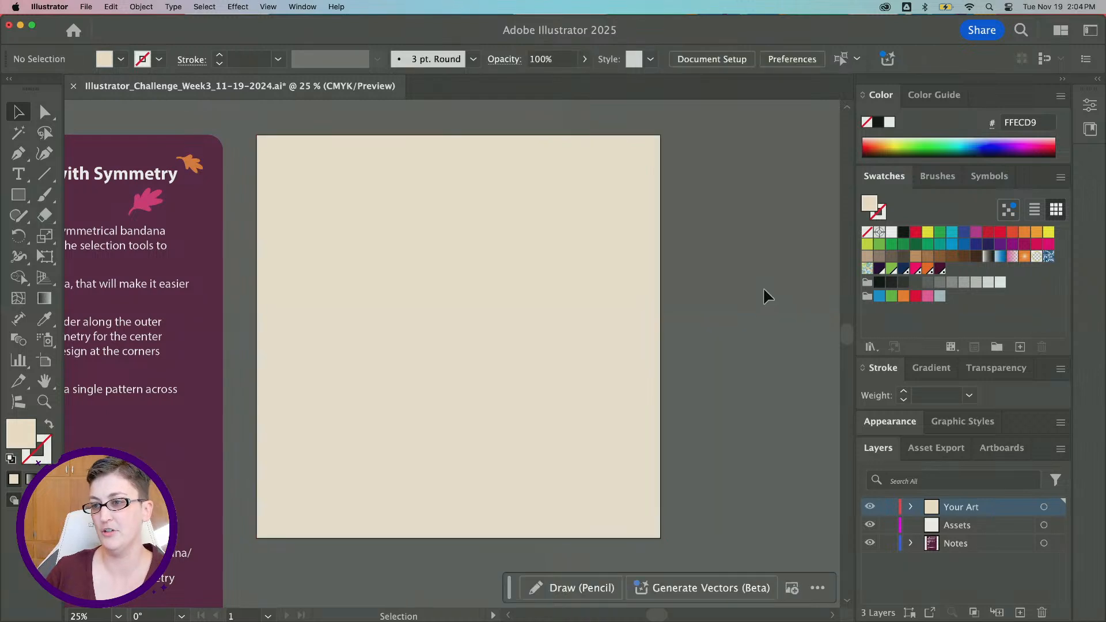
pyautogui.click(19, 194)
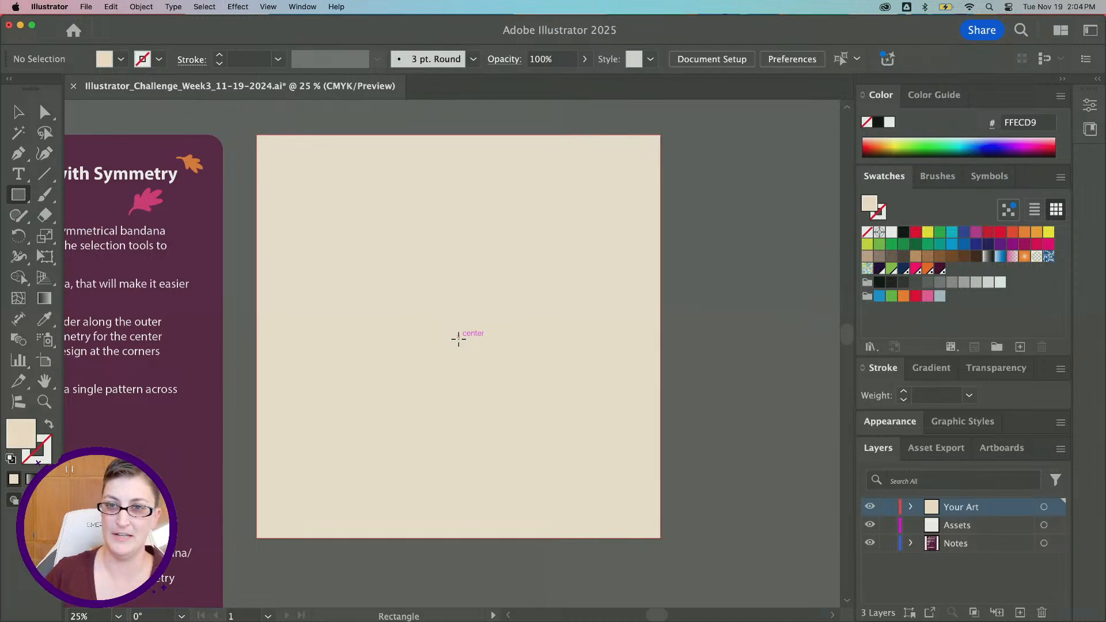
pyautogui.moveTo(459, 338); pyautogui.dragTo(322, 377)
pyautogui.moveTo(415, 277)
pyautogui.mouseDown()
pyautogui.moveTo(493, 279)
pyautogui.moveTo(563, 254)
pyautogui.moveTo(555, 371)
pyautogui.moveTo(607, 185)
pyautogui.moveTo(570, 235)
pyautogui.moveTo(632, 202)
pyautogui.moveTo(538, 307)
pyautogui.moveTo(459, 331)
pyautogui.moveTo(506, 313)
pyautogui.moveTo(575, 220)
pyautogui.moveTo(483, 336)
pyautogui.moveTo(445, 333)
pyautogui.moveTo(615, 199)
pyautogui.moveTo(385, 386)
pyautogui.moveTo(469, 329)
pyautogui.moveTo(447, 361)
pyautogui.moveTo(549, 284)
pyautogui.moveTo(569, 248)
pyautogui.moveTo(563, 188)
pyautogui.moveTo(572, 196)
pyautogui.moveTo(592, 173)
pyautogui.moveTo(578, 188)
pyautogui.moveTo(516, 182)
pyautogui.moveTo(605, 163)
pyautogui.moveTo(623, 174)
pyautogui.mouseUp()
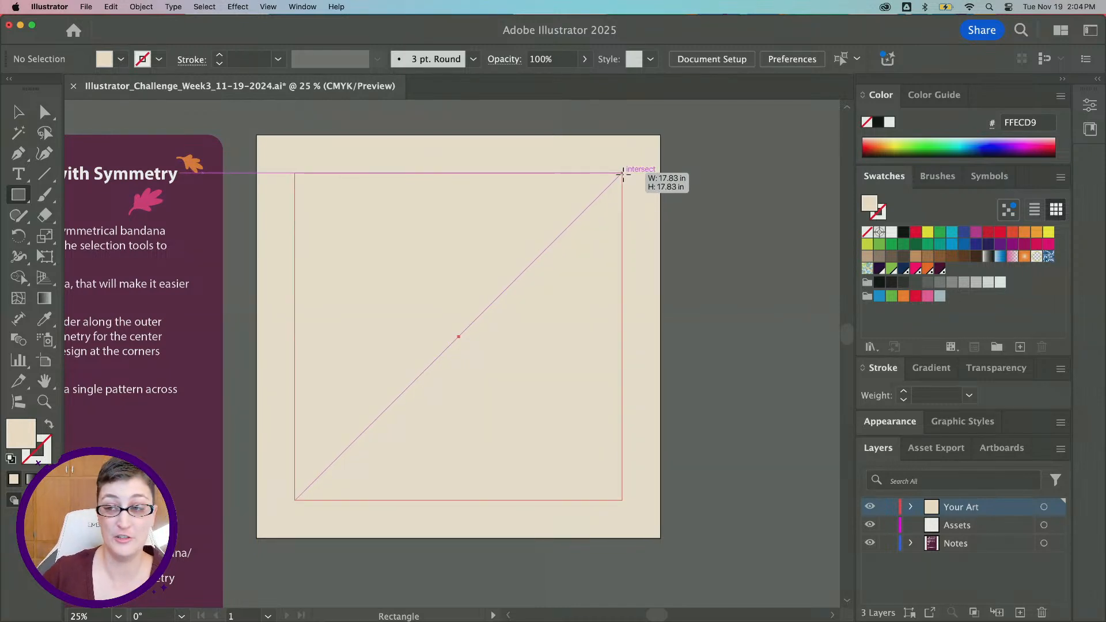
pyautogui.moveTo(623, 174)
pyautogui.mouseDown()
pyautogui.moveTo(662, 163)
pyautogui.moveTo(622, 173)
pyautogui.mouseUp()
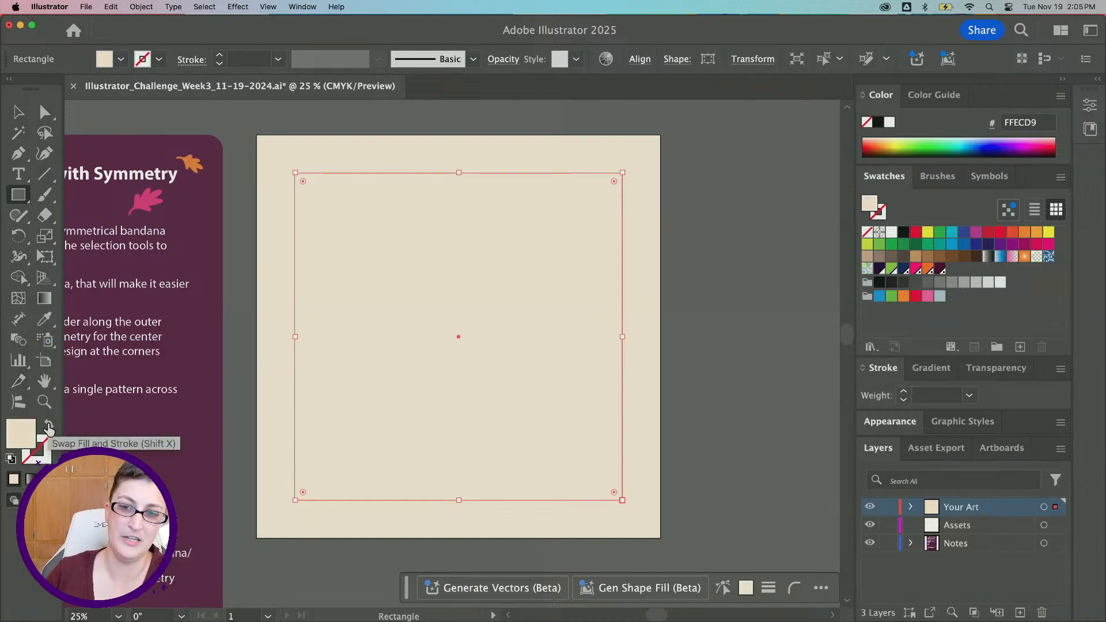
# Swap the inner rectangle's fill and stroke and set its stroke colour to #1A3A05
pyautogui.click(49, 426)
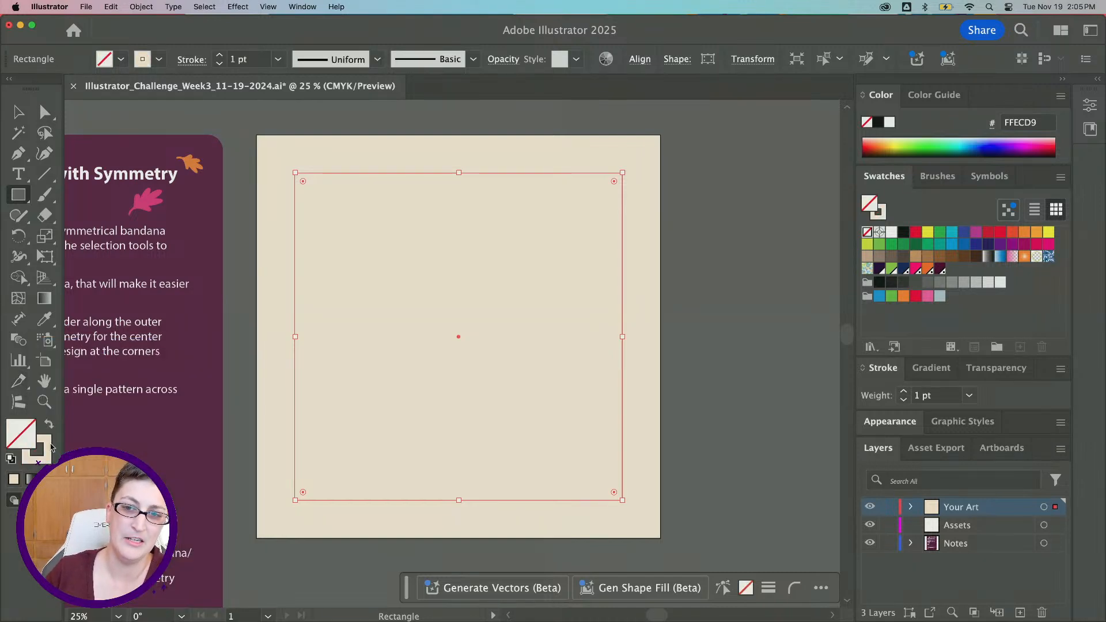
pyautogui.doubleClick(49, 447)
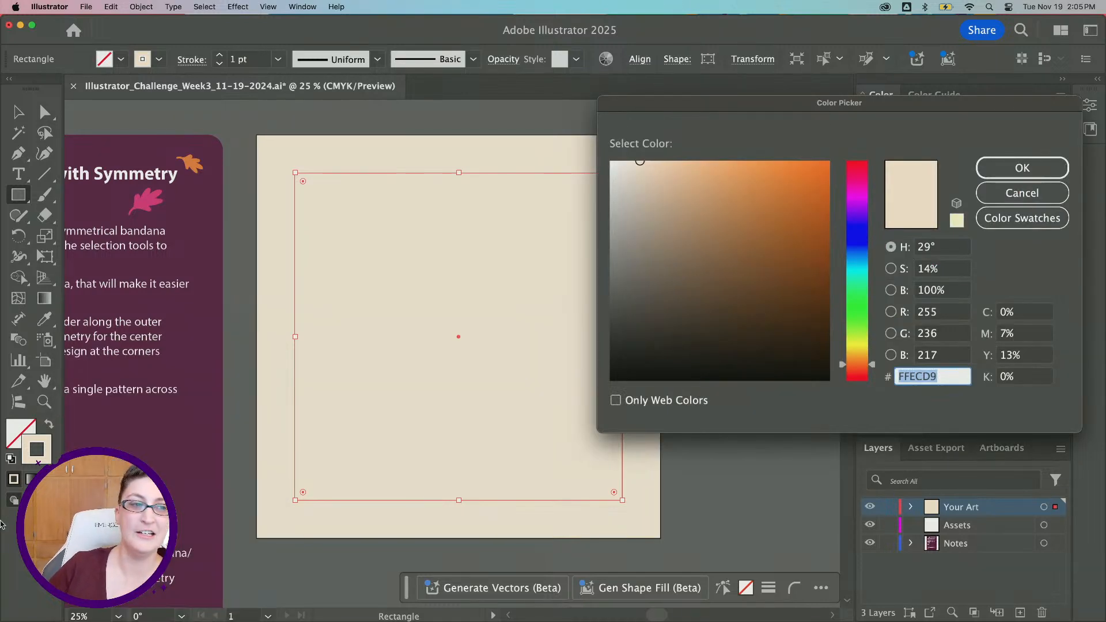
pyautogui.moveTo(716, 249); pyautogui.dragTo(807, 266)
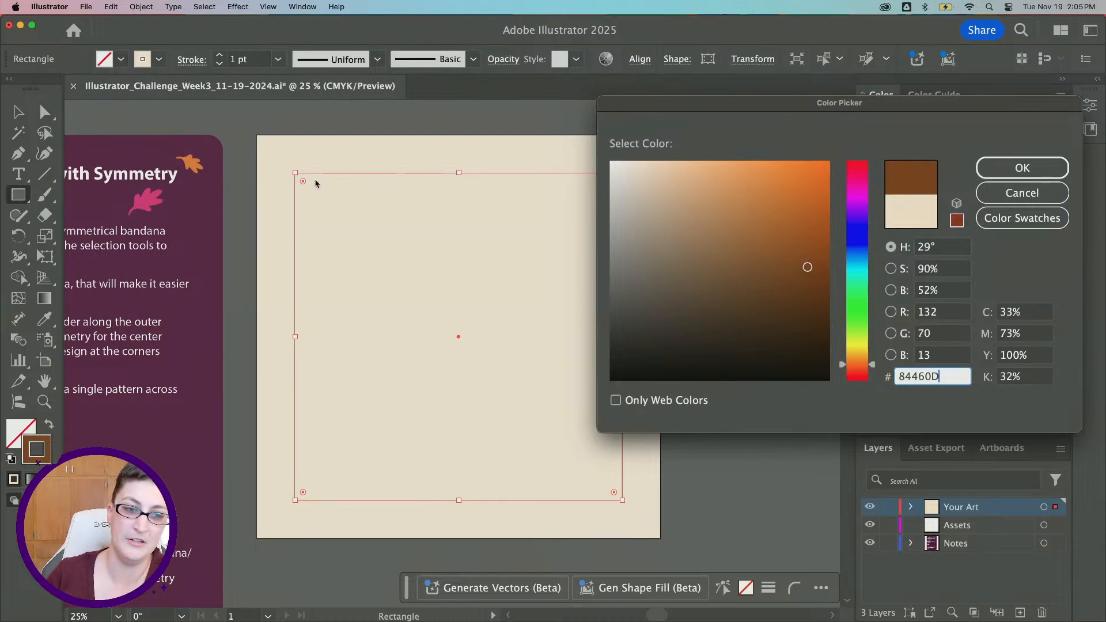
pyautogui.moveTo(852, 326); pyautogui.dragTo(854, 322)
pyautogui.moveTo(789, 310); pyautogui.dragTo(810, 331)
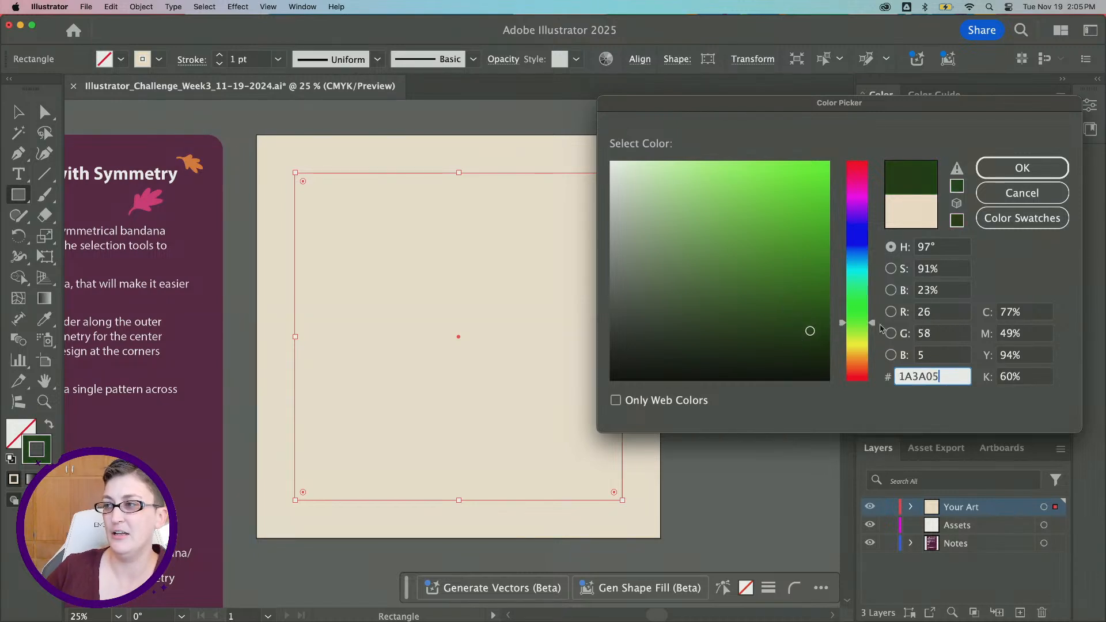
pyautogui.click(1010, 172)
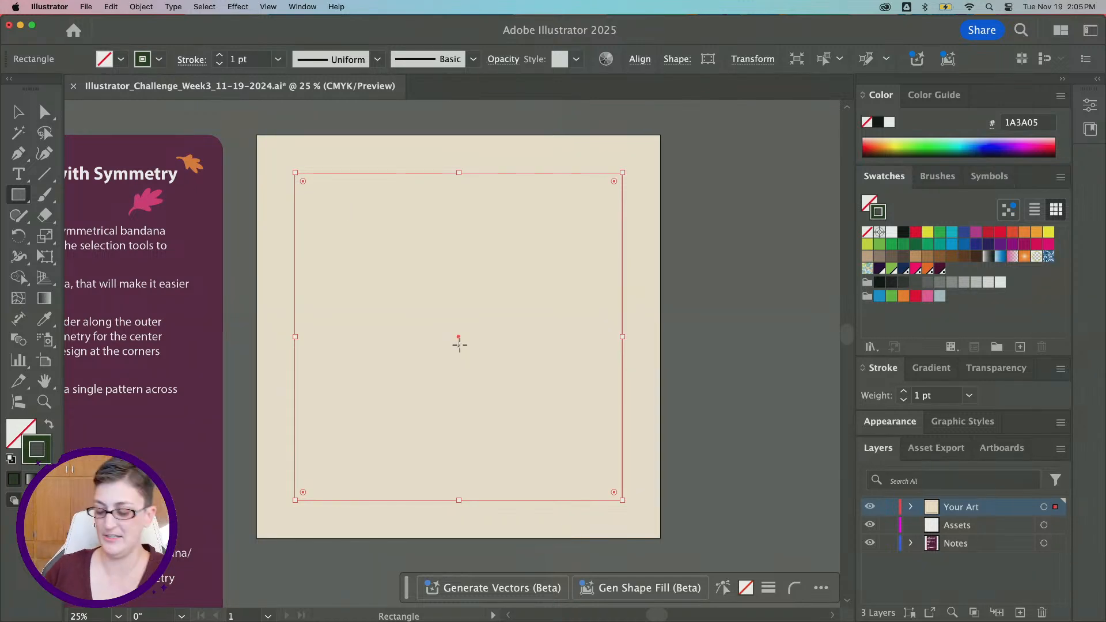
# Set the inner rectangle's stroke weight to 6 pt
pyautogui.press('v')
pyautogui.hscroll(2, 457, 163)
pyautogui.scroll(1, 457, 165)
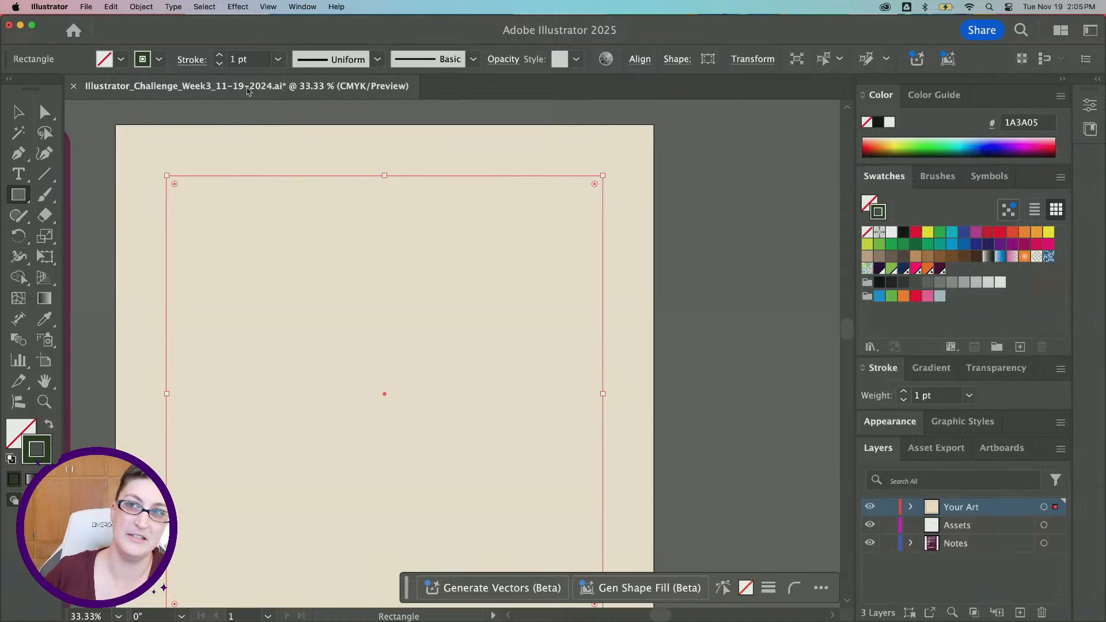
pyautogui.click(241, 64)
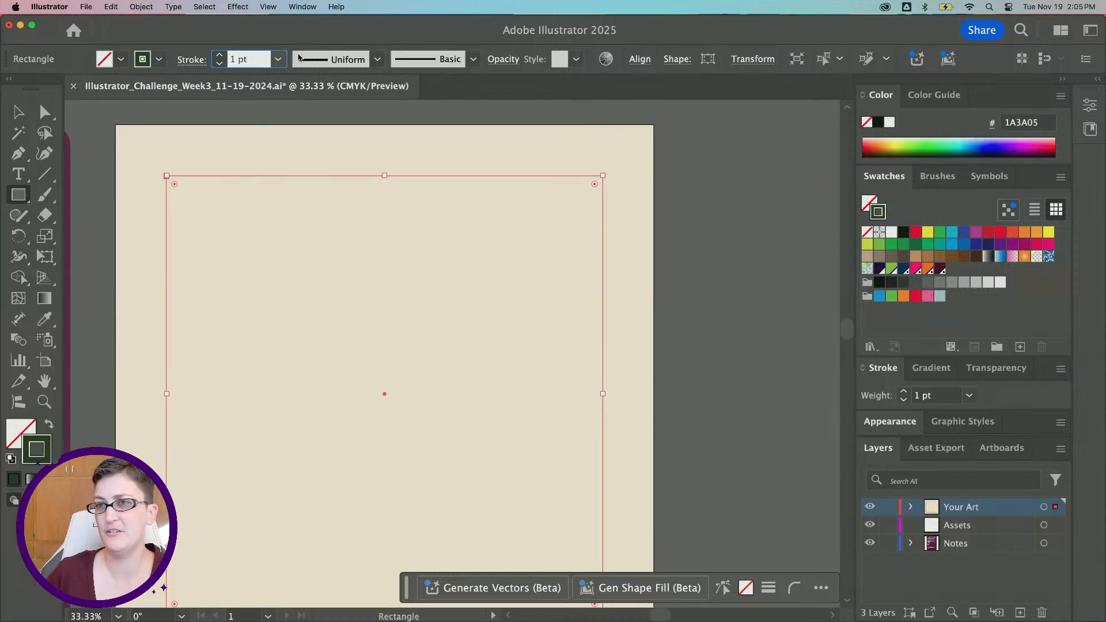
pyautogui.click(280, 59)
pyautogui.click(282, 60)
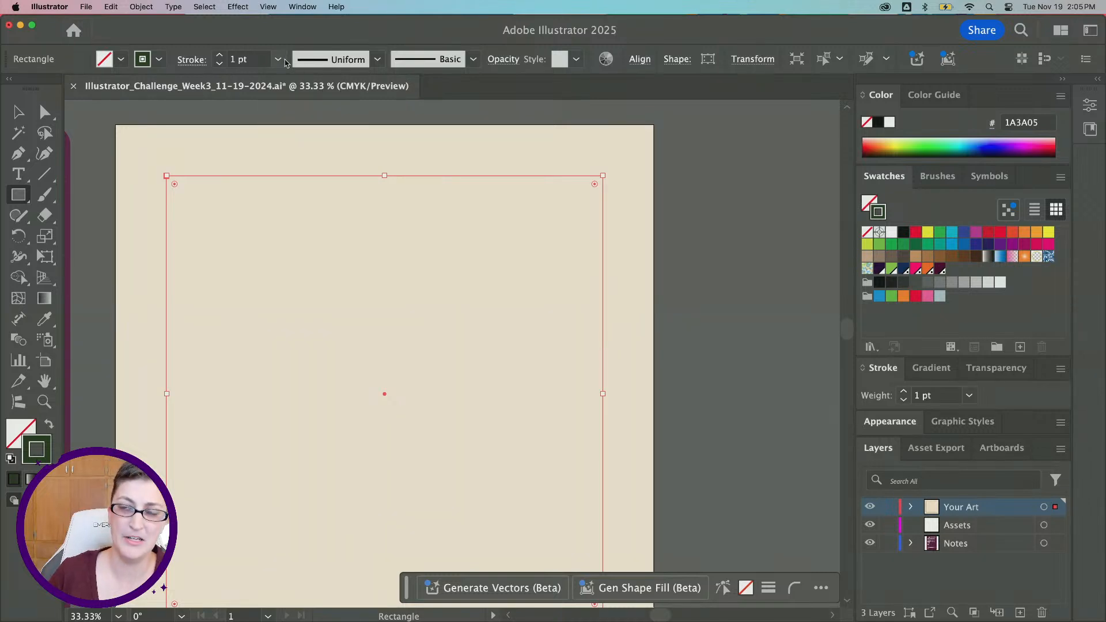
pyautogui.click(252, 60)
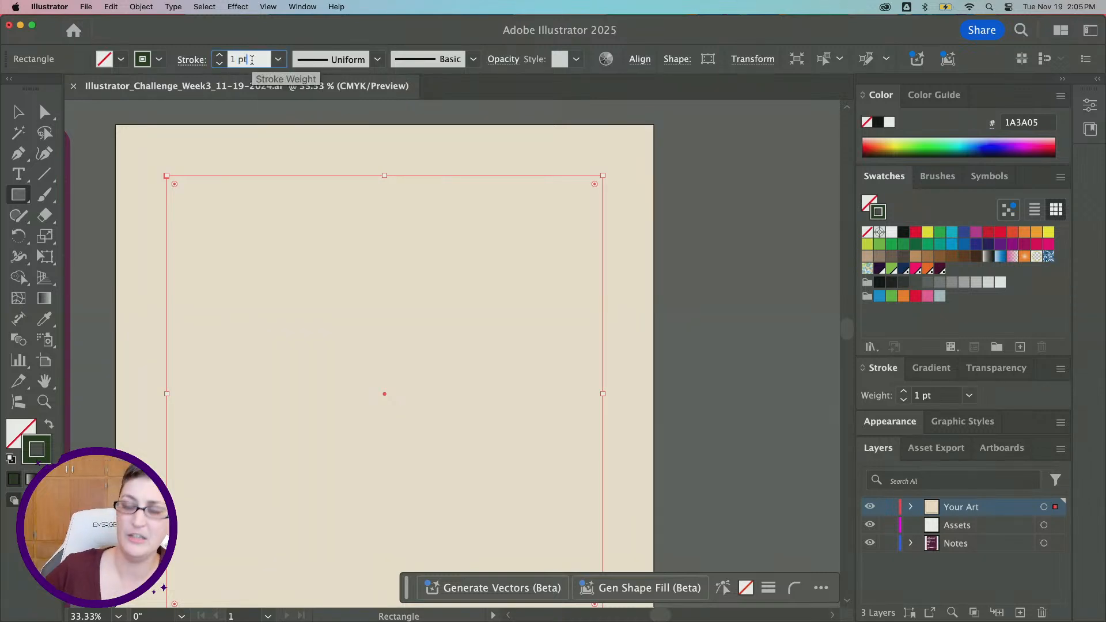
pyautogui.press('Up')
pyautogui.press('Up')
pyautogui.press('Up')
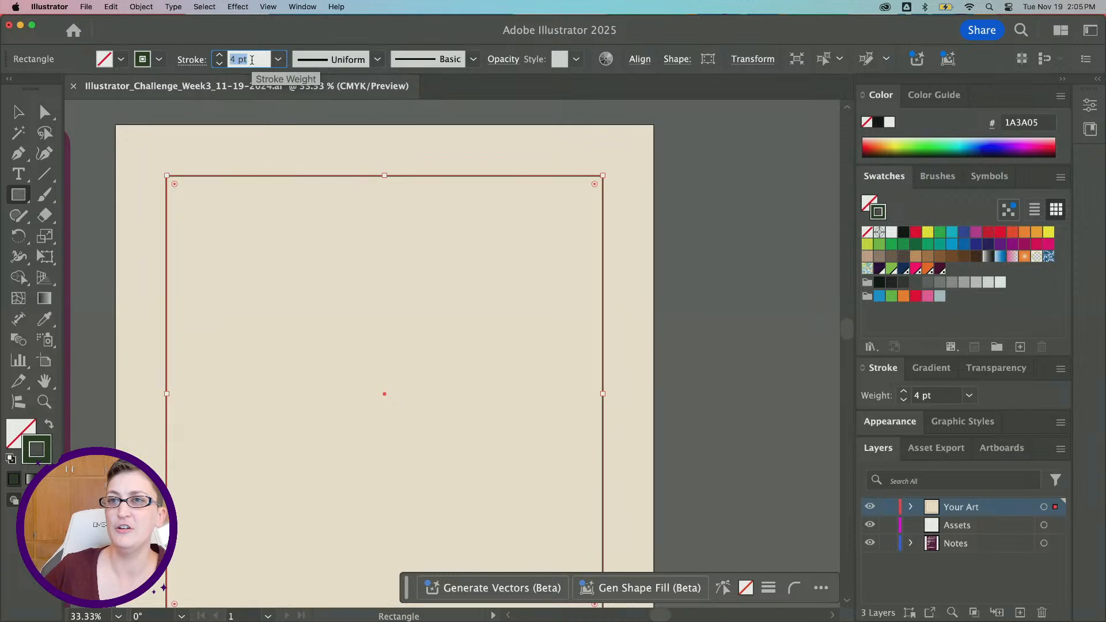
pyautogui.press('Up')
pyautogui.press('Up')
pyautogui.press('Up')
pyautogui.press('Down')
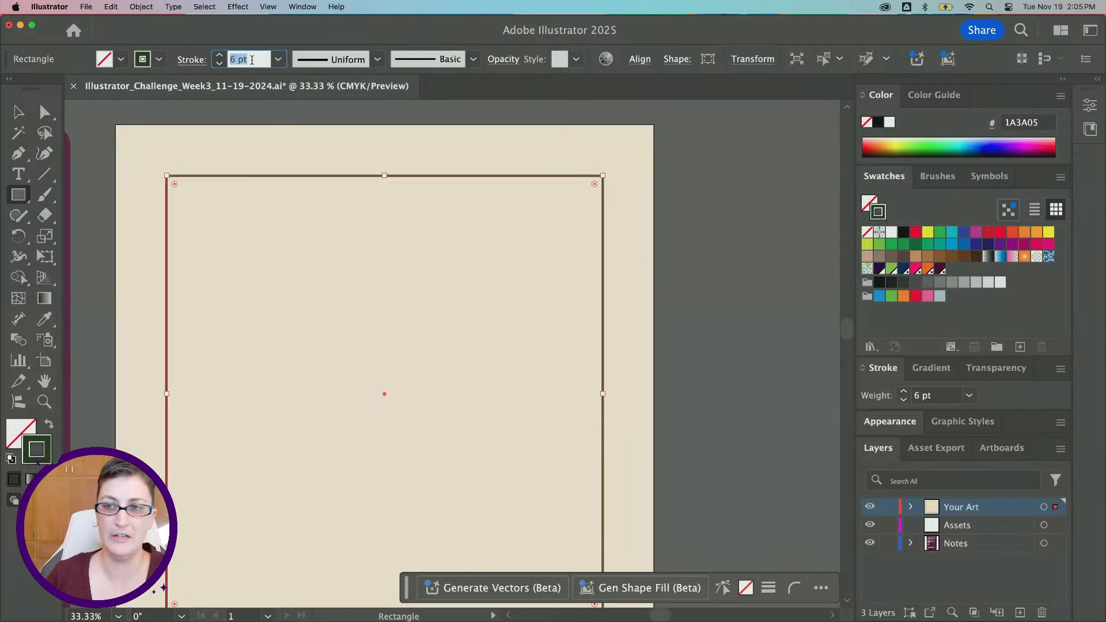
# Set the inner rectangle's stroke weight to 5 pt and deselect it
pyautogui.press('Down')
pyautogui.press('Down')
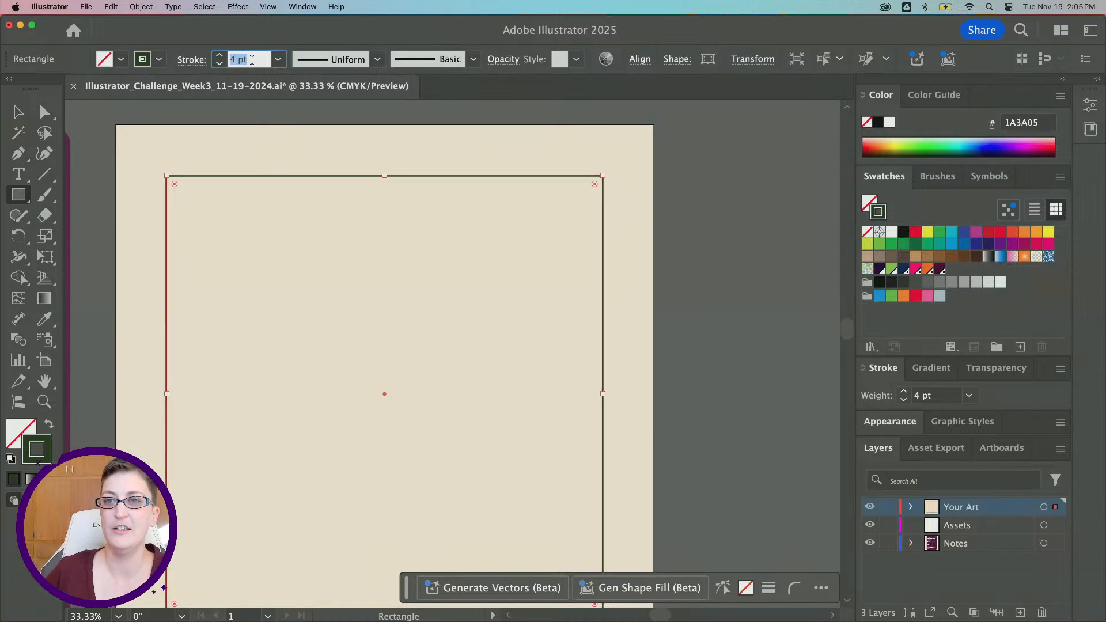
pyautogui.press('Up')
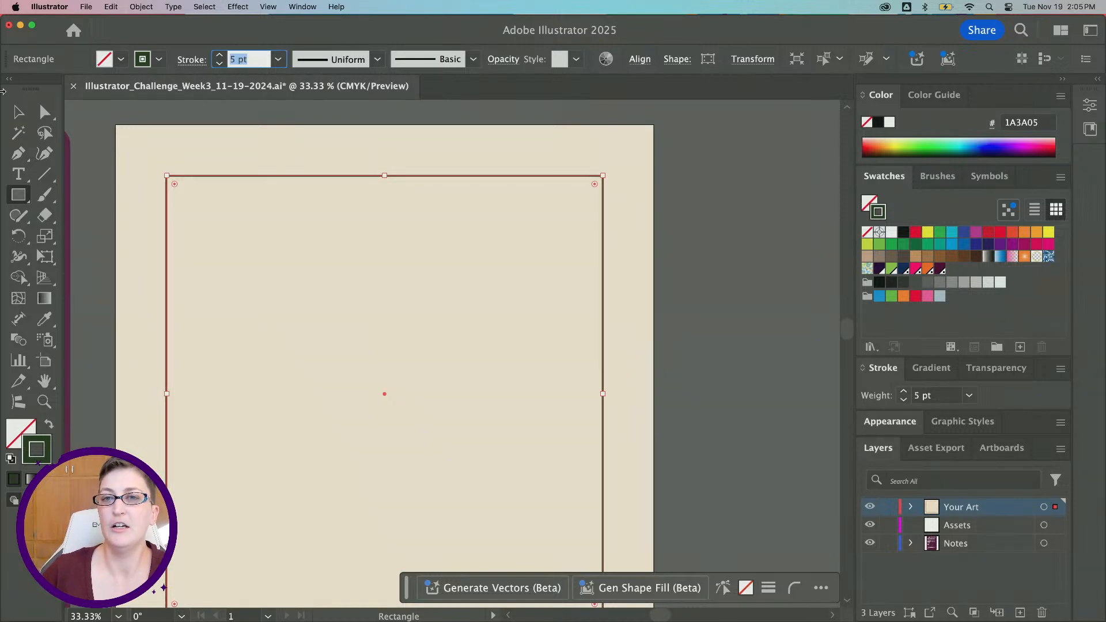
pyautogui.click(18, 112)
pyautogui.click(717, 356)
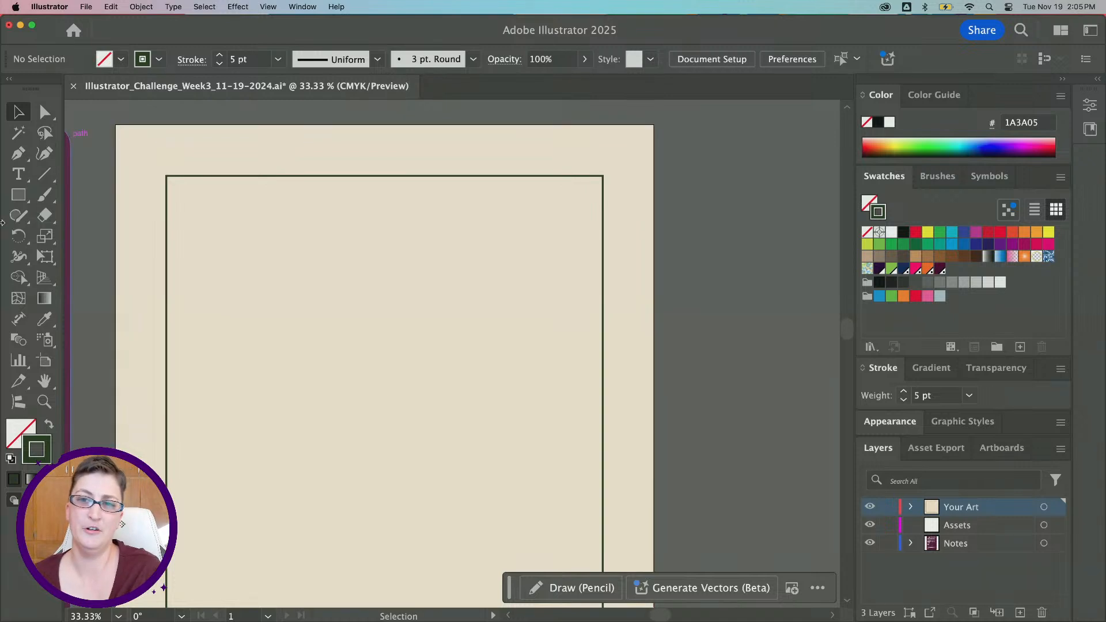
# Draw a circle inside the frame with the Ellipse tool and delete it
pyautogui.click(18, 195)
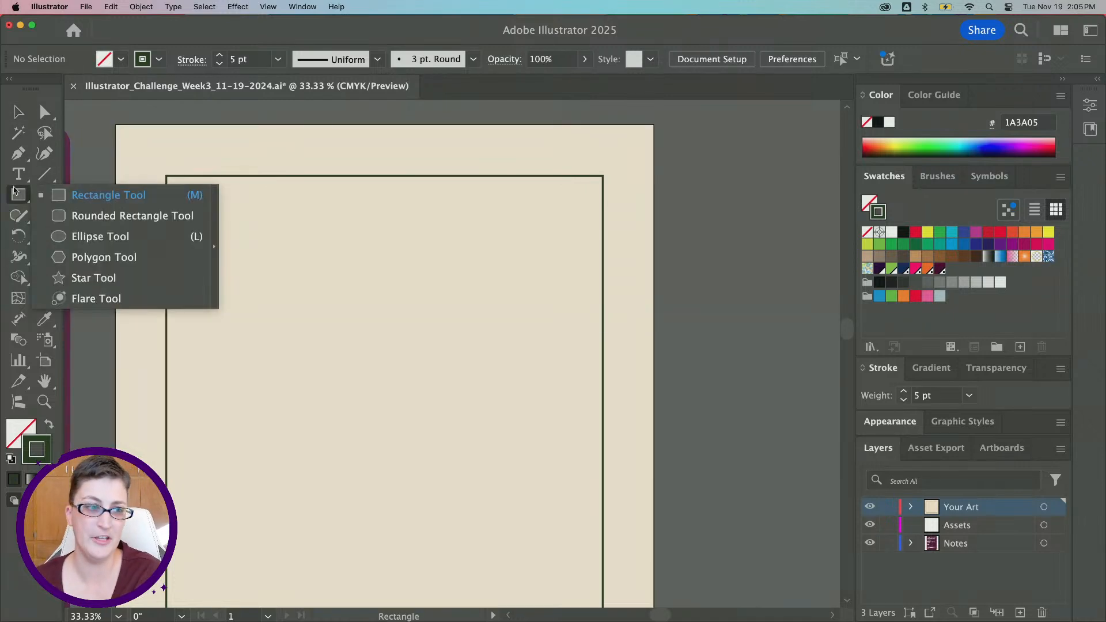
pyautogui.click(101, 236)
pyautogui.scroll(-2, 404, 403)
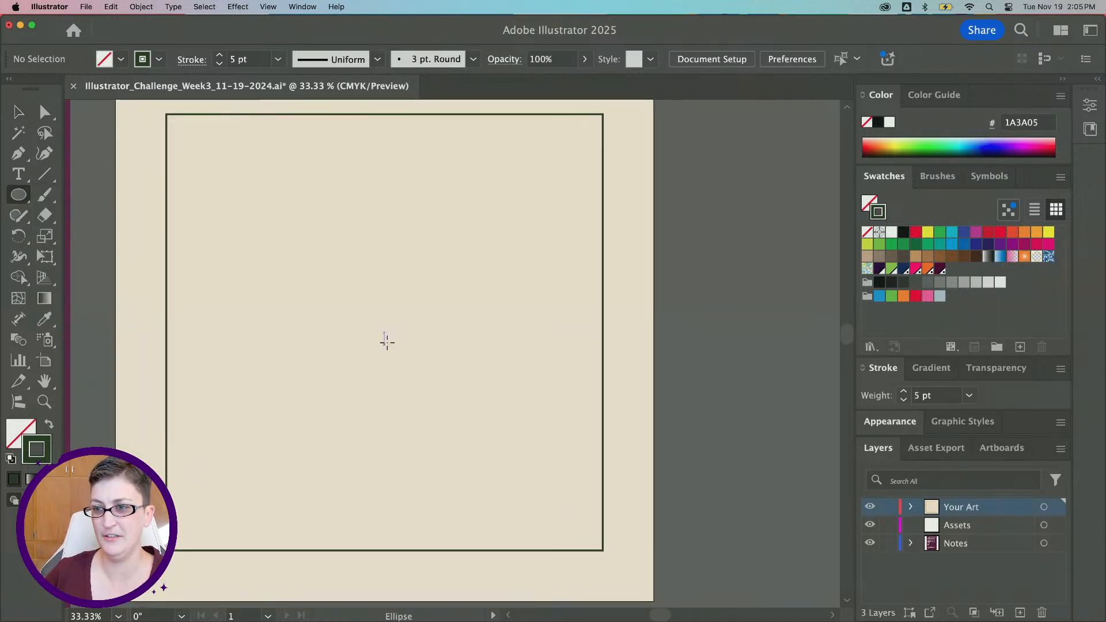
pyautogui.moveTo(384, 336); pyautogui.dragTo(449, 291)
pyautogui.press('super+minus')
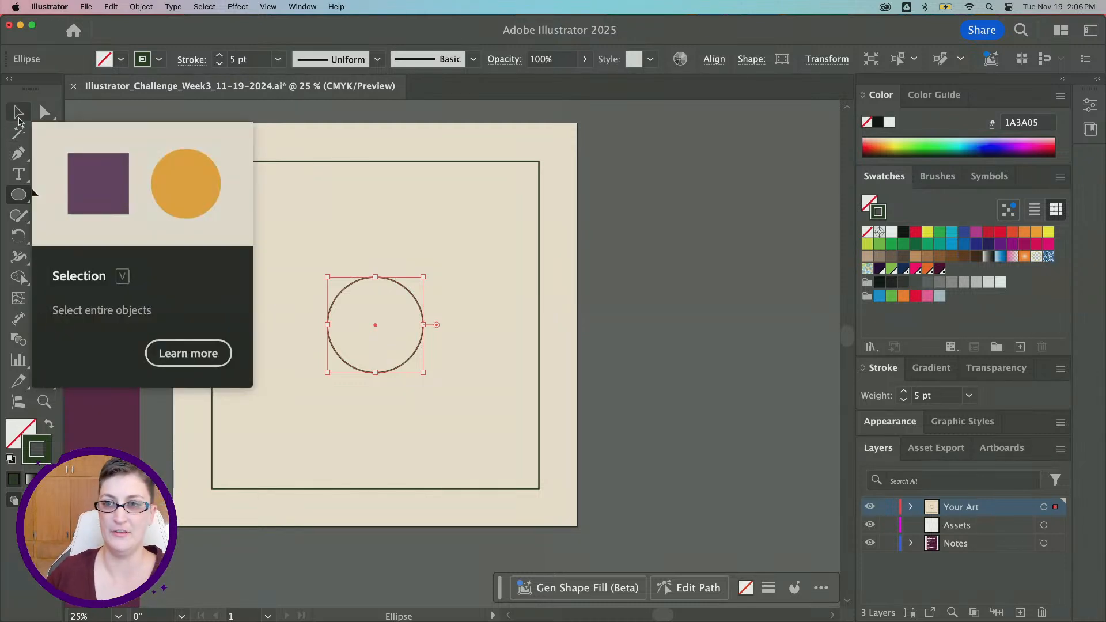
pyautogui.click(18, 117)
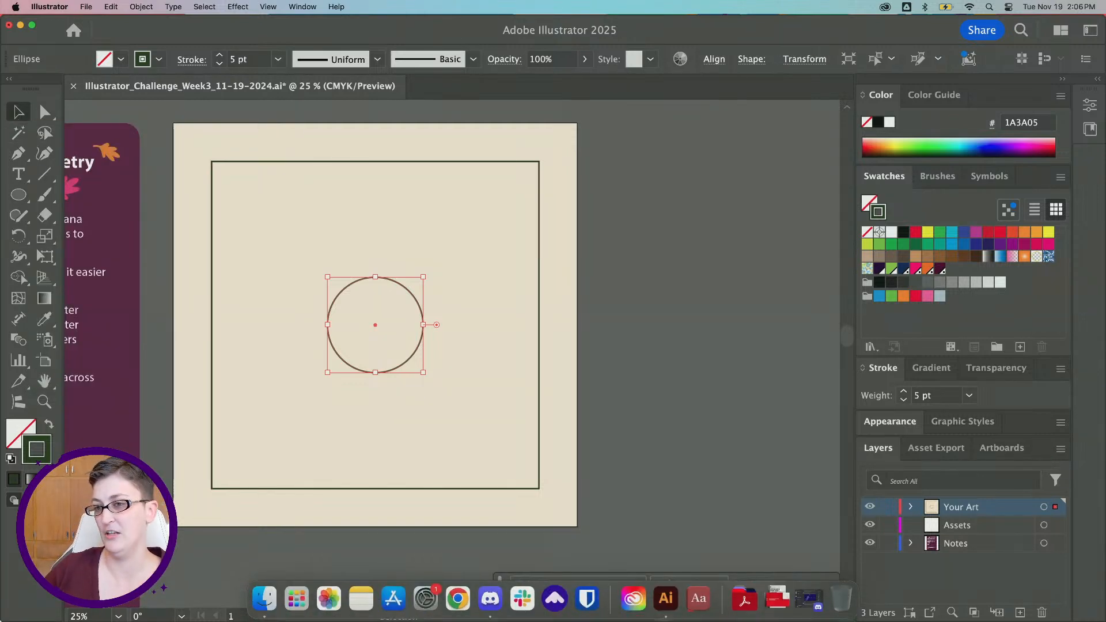
pyautogui.press('BackSpace')
# Draw a small square beside the artboard and swap its fill and stroke so it is filled dark green
pyautogui.hscroll(3, 522, 354)
pyautogui.scroll(2, 521, 354)
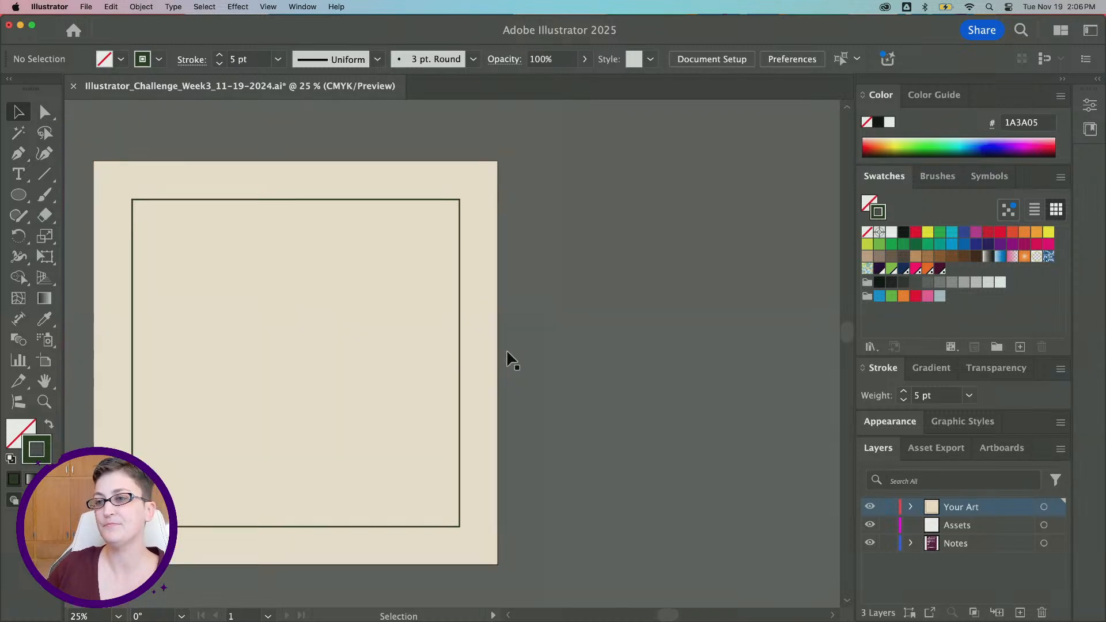
pyautogui.scroll(3, 513, 360)
pyautogui.hscroll(2, 512, 360)
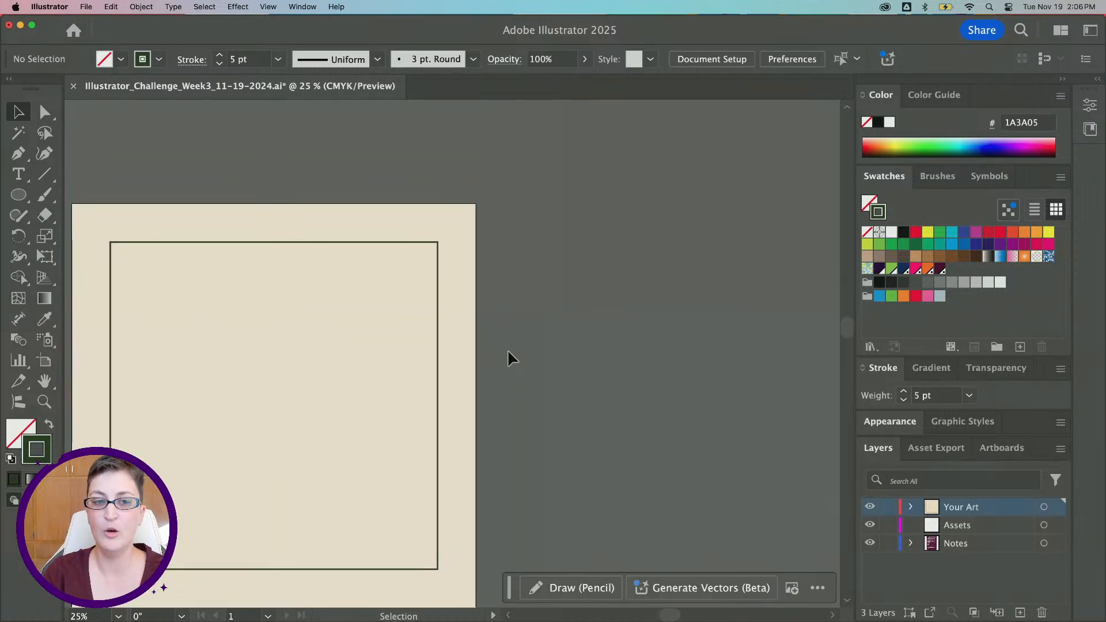
pyautogui.scroll(2, 524, 412)
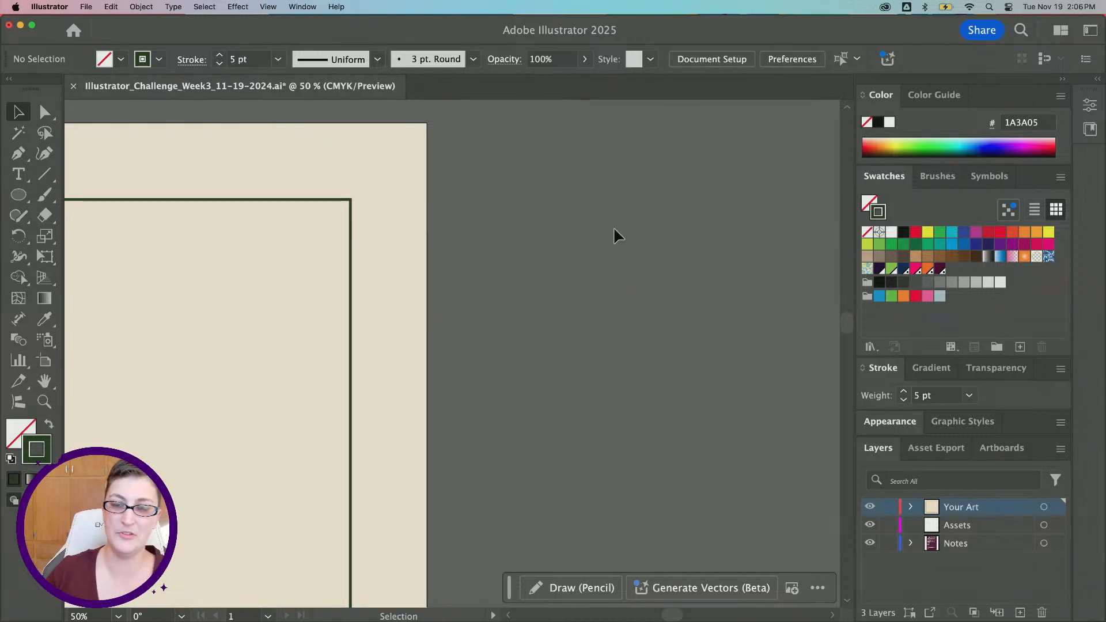
pyautogui.click(13, 196)
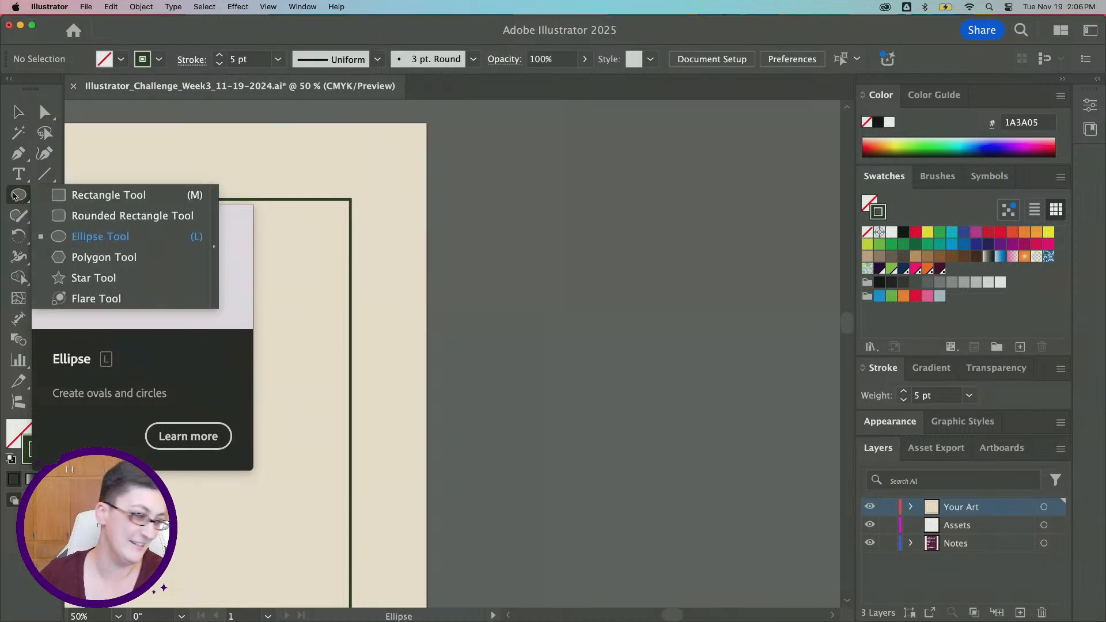
pyautogui.click(68, 195)
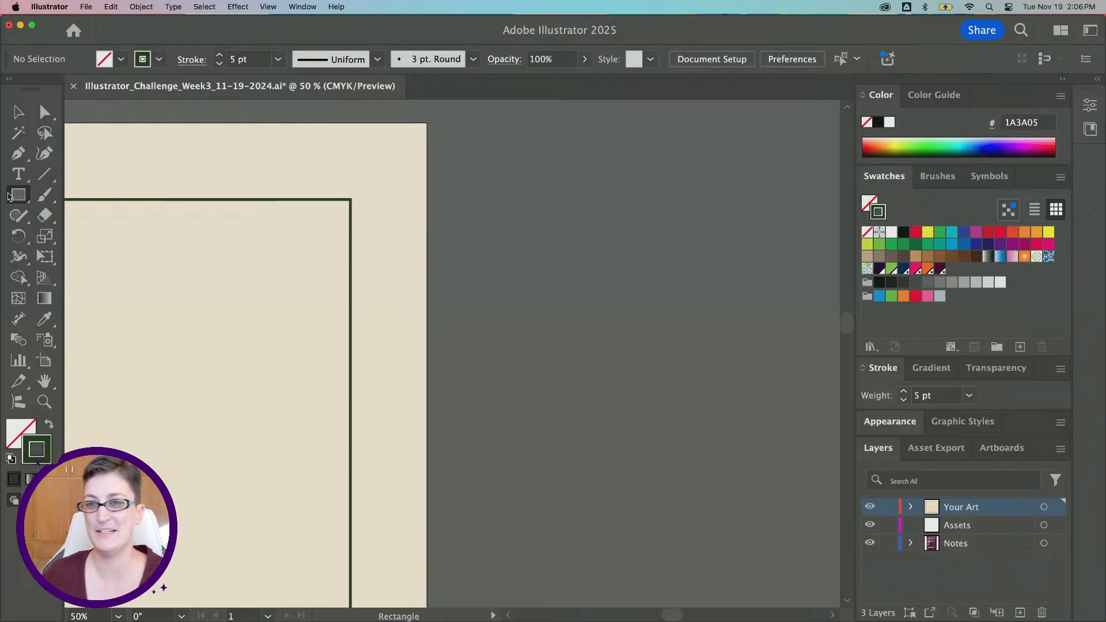
pyautogui.hscroll(1, 730, 217)
pyautogui.moveTo(455, 163); pyautogui.dragTo(535, 243)
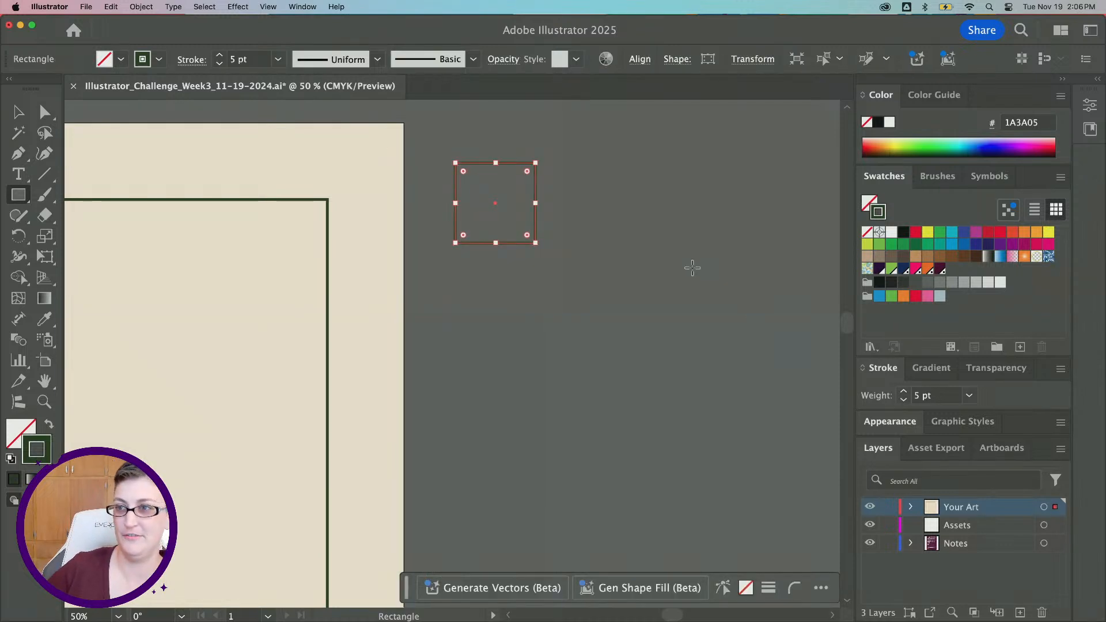
pyautogui.click(49, 424)
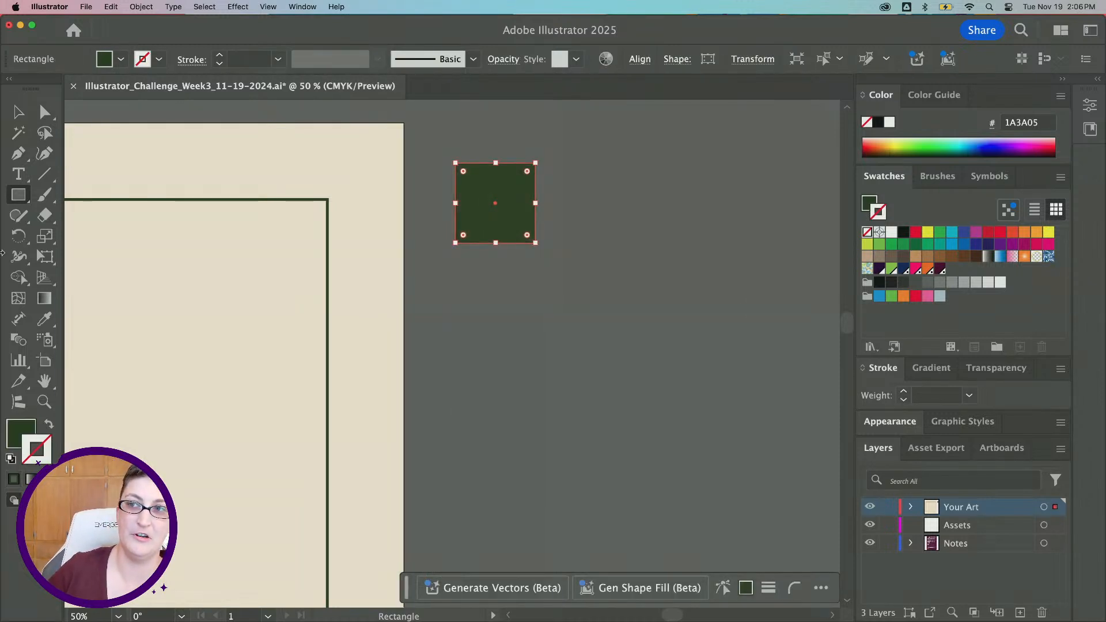
# Select only the square's top-left corner anchor with the Direct Selection tool
pyautogui.click(43, 111)
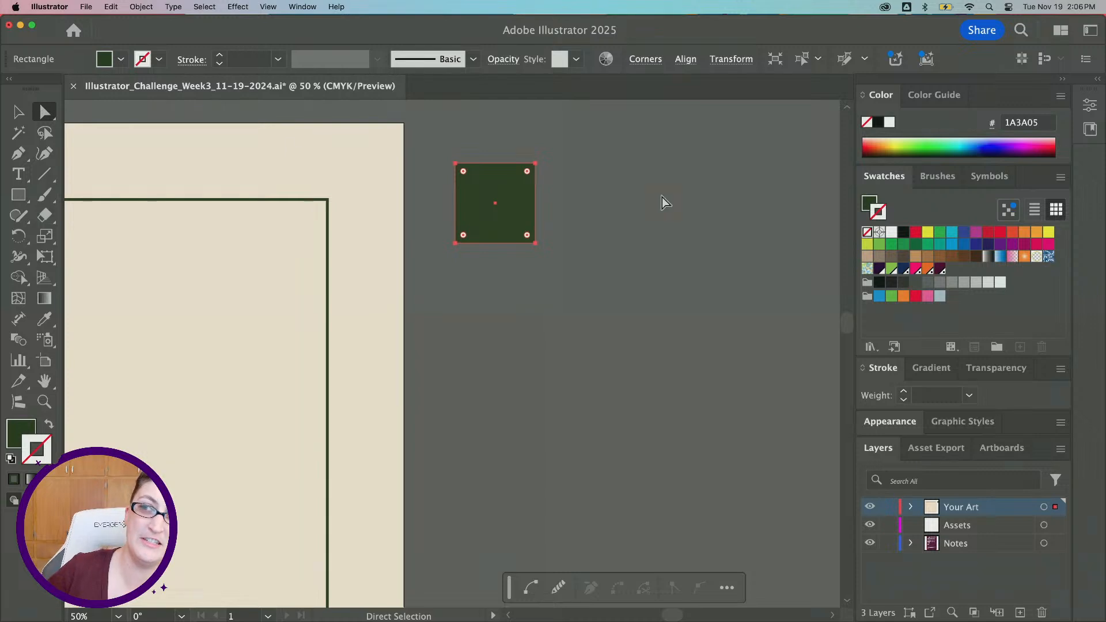
pyautogui.click(597, 170)
pyautogui.moveTo(597, 171); pyautogui.dragTo(576, 202)
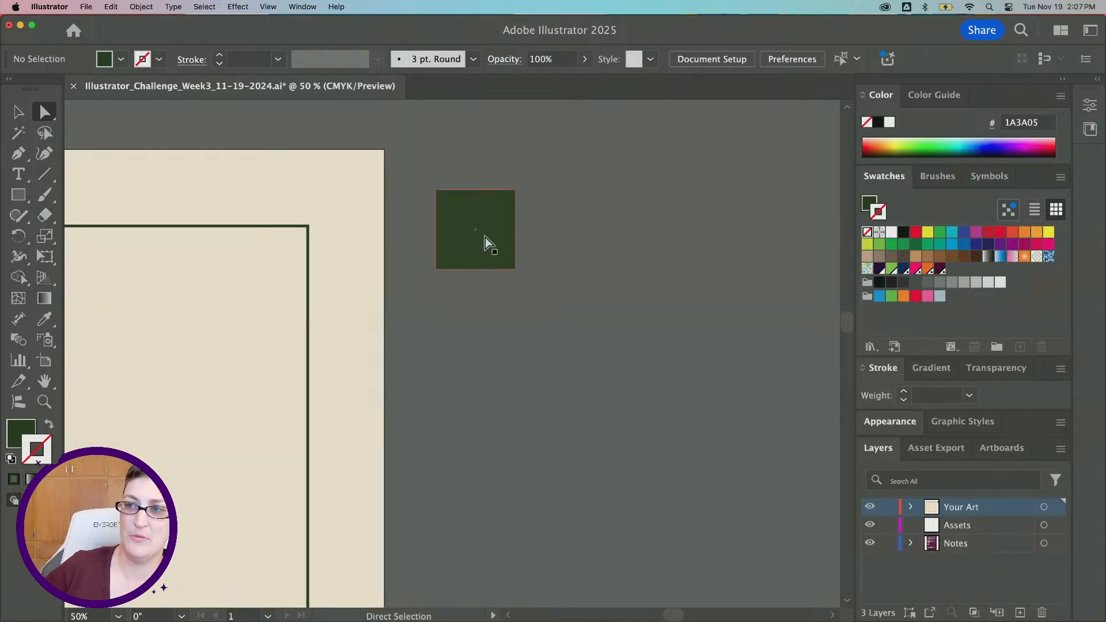
pyautogui.click(497, 206)
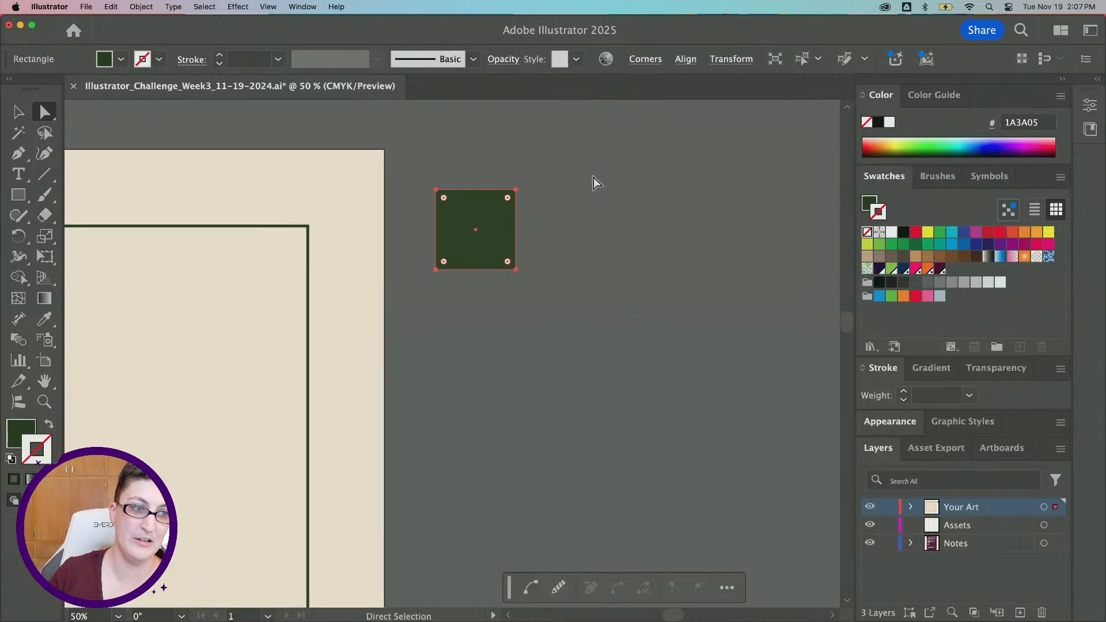
pyautogui.scroll(2, 464, 228)
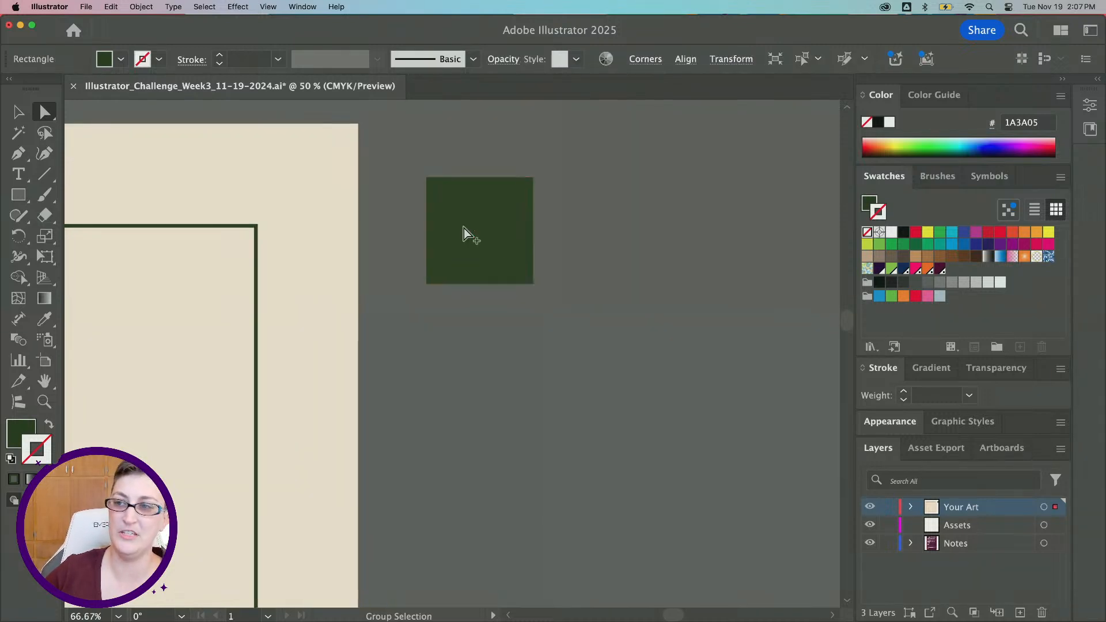
pyautogui.click(409, 154)
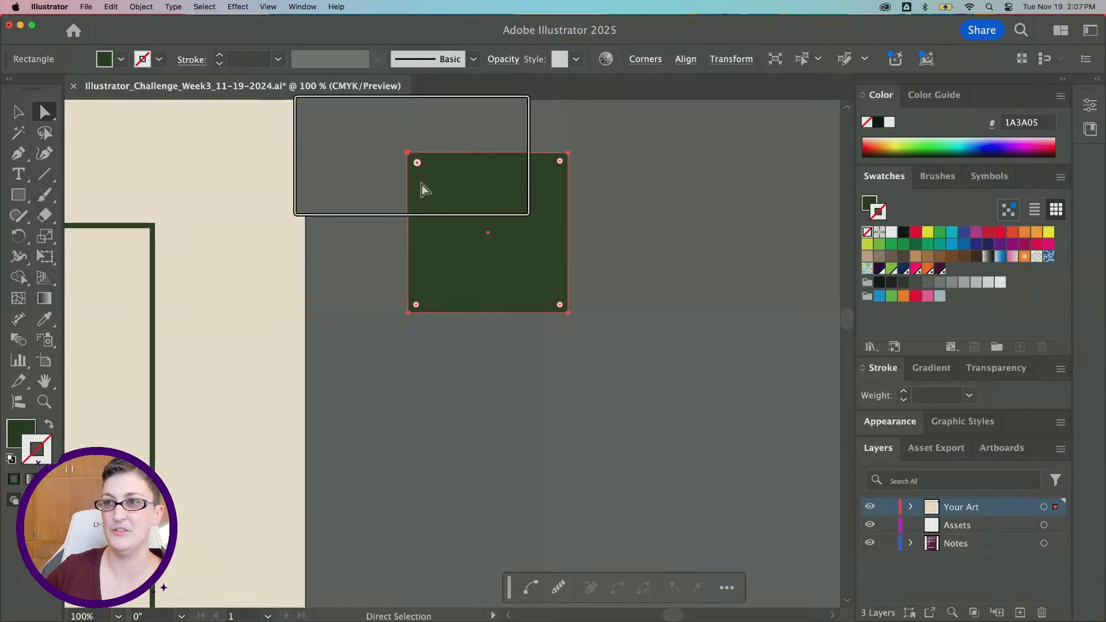
pyautogui.click(407, 154)
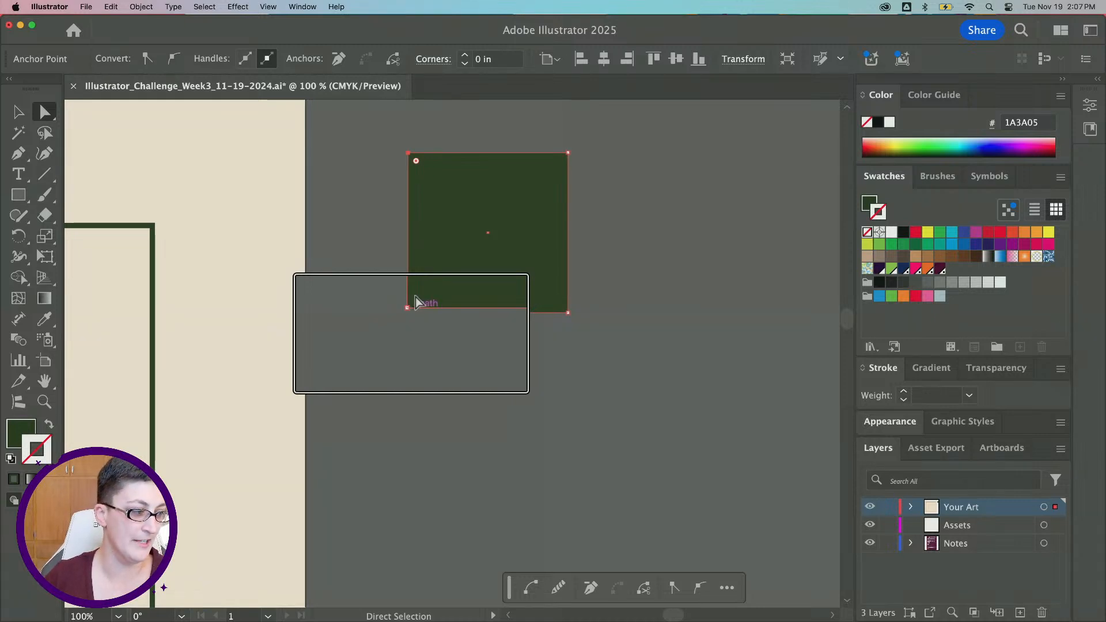
pyautogui.press('alt+super+8')
pyautogui.click(409, 154)
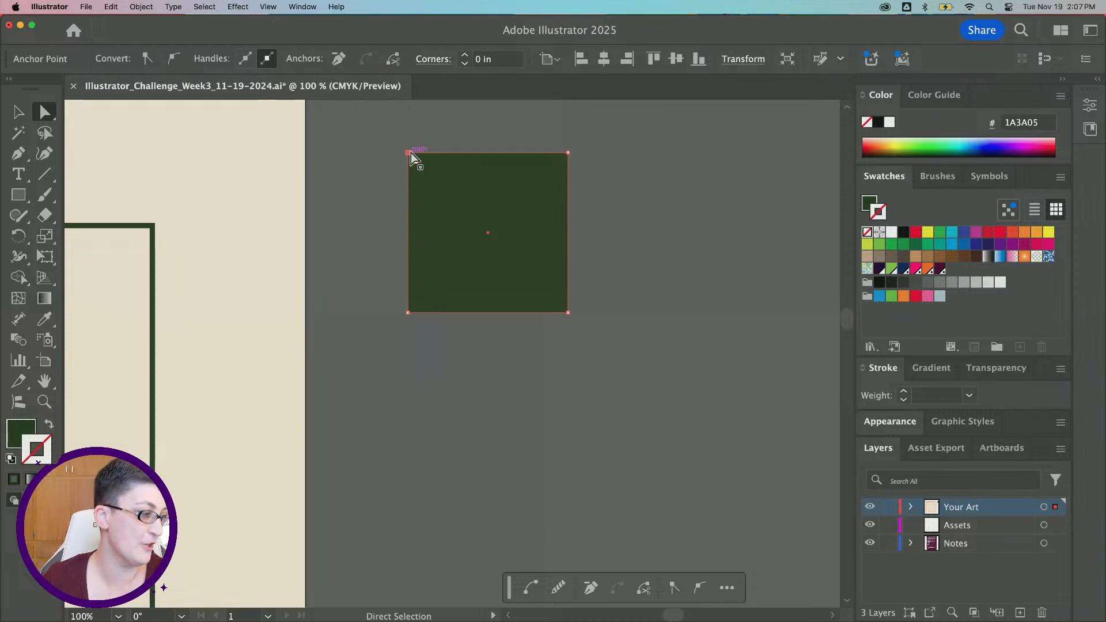
# Try to round the square's top-left corner by dragging its live corner widget
pyautogui.hscroll(-5, 341, 197)
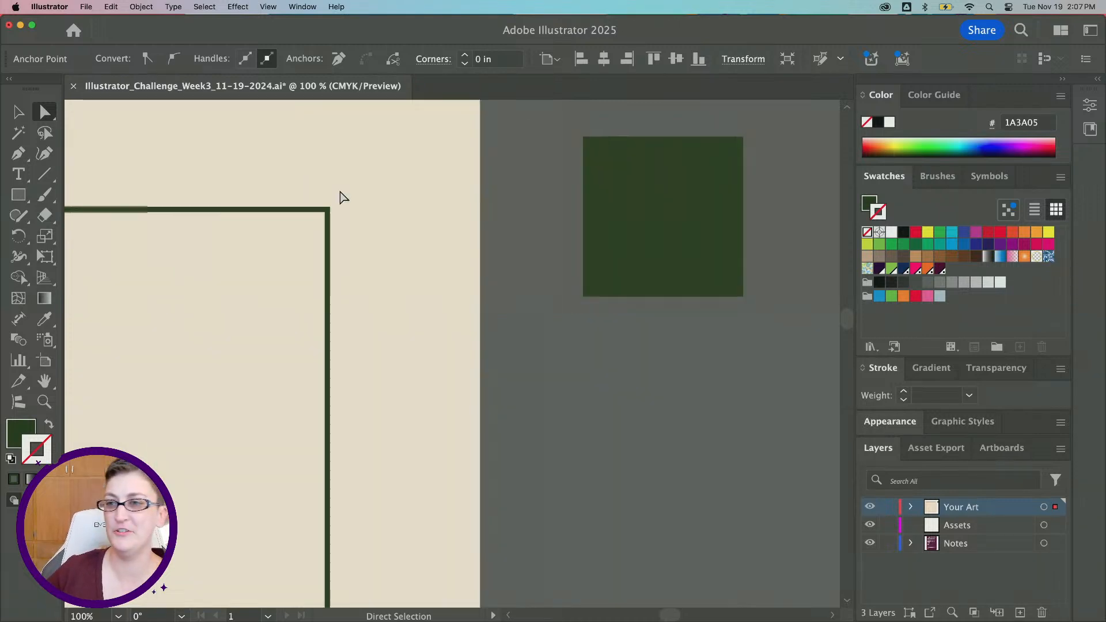
pyautogui.scroll(-3, 316, 254)
pyautogui.scroll(-2, 316, 256)
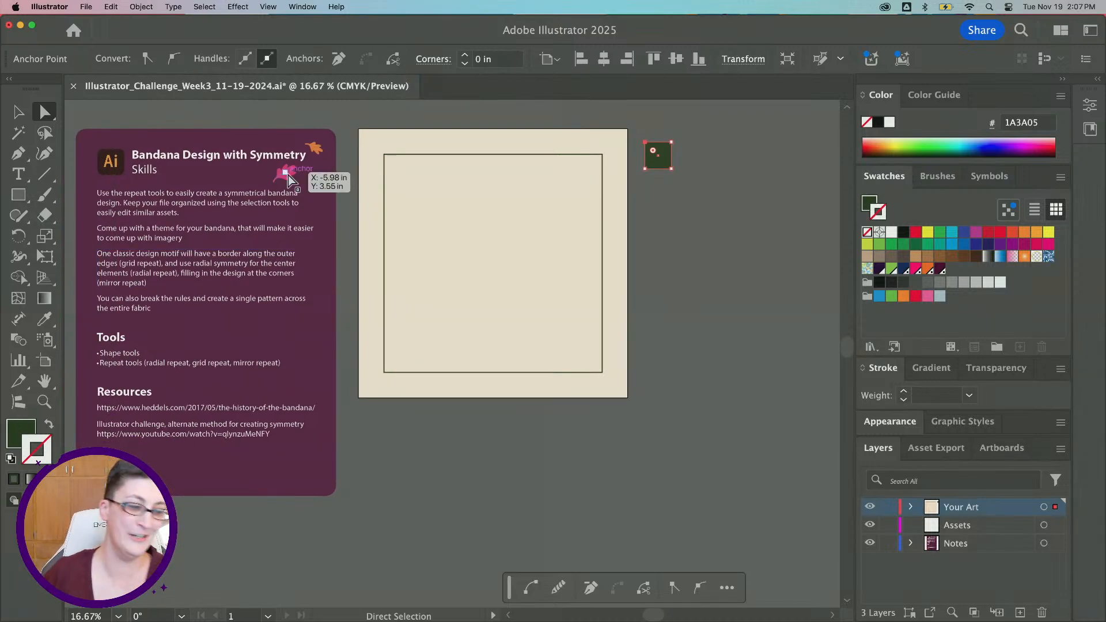
pyautogui.scroll(1, 292, 179)
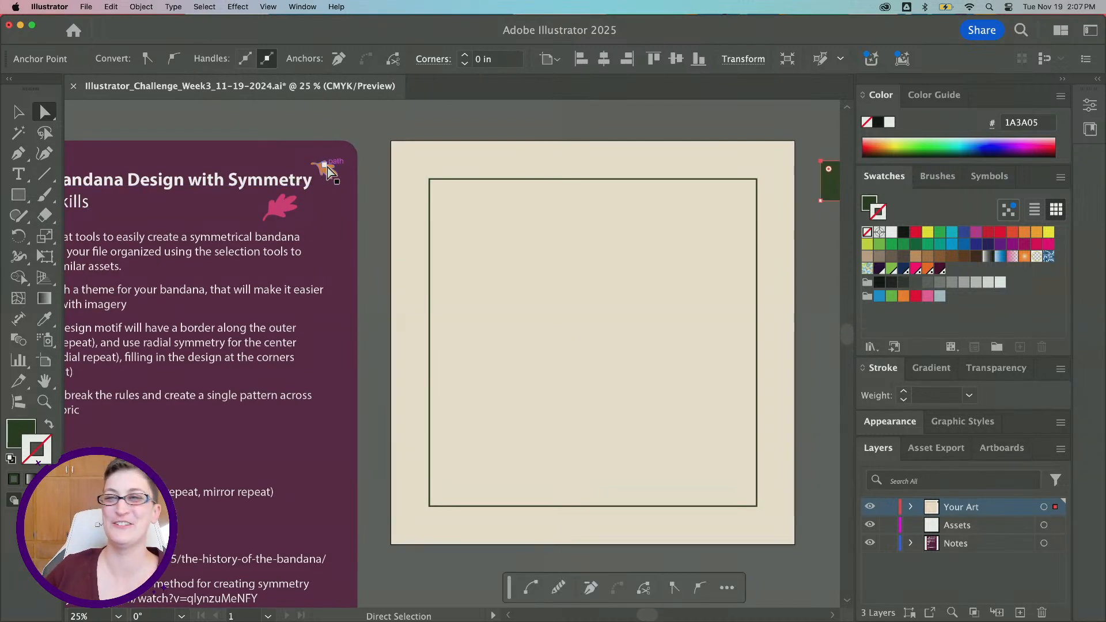
pyautogui.hscroll(-4, 277, 215)
pyautogui.scroll(-3, 277, 215)
pyautogui.hscroll(12, 277, 215)
pyautogui.scroll(3, 278, 215)
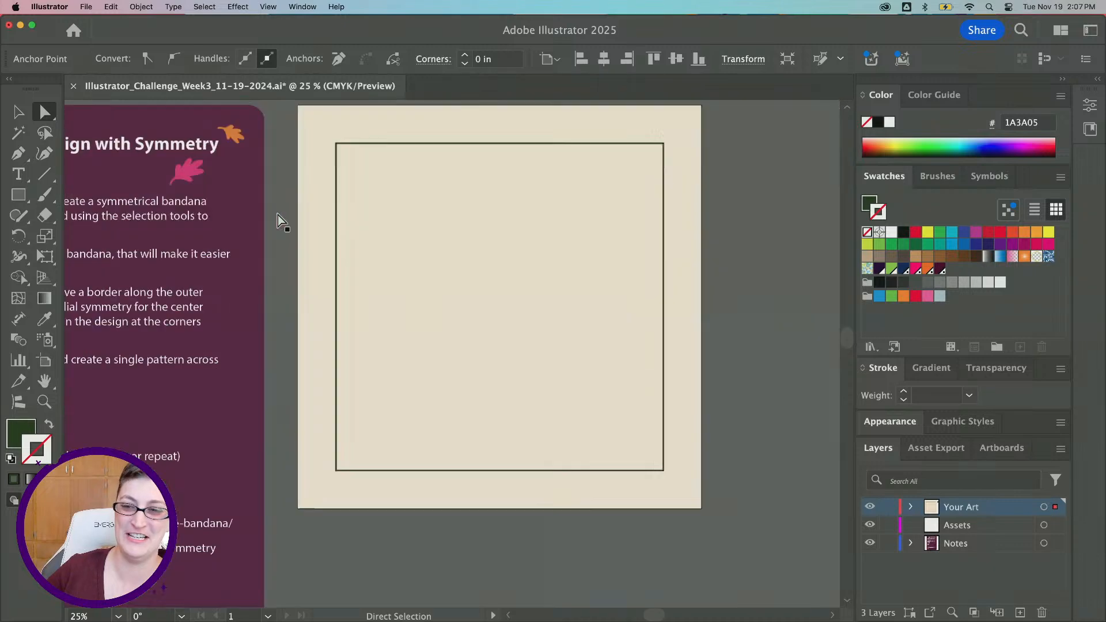
pyautogui.scroll(1, 338, 209)
pyautogui.scroll(1, 337, 209)
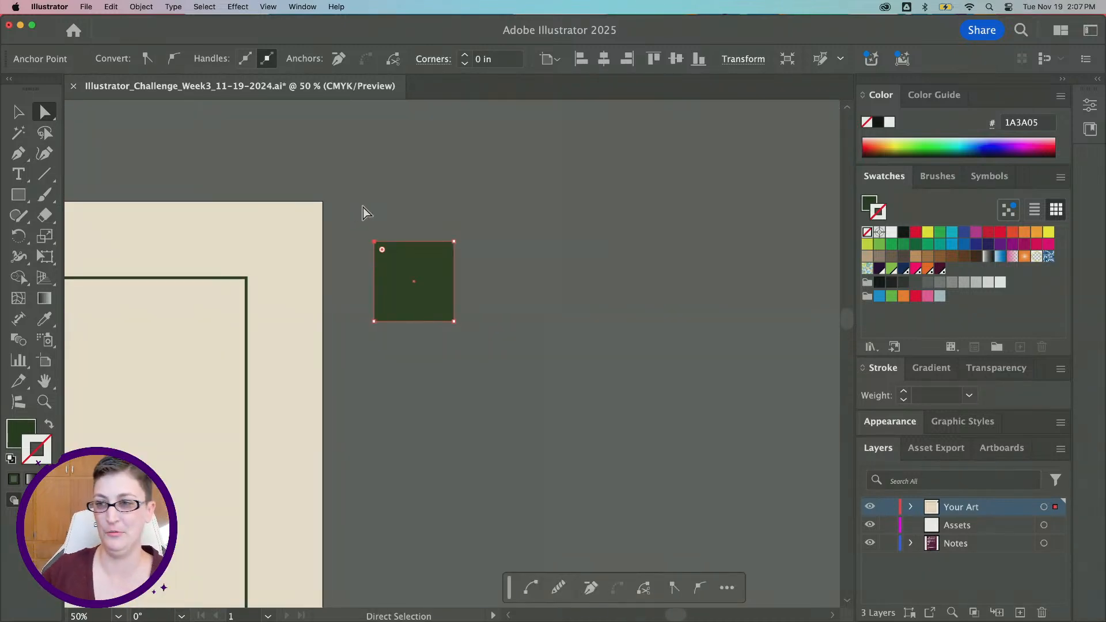
pyautogui.click(369, 243)
pyautogui.click(375, 242)
pyautogui.press('alt')
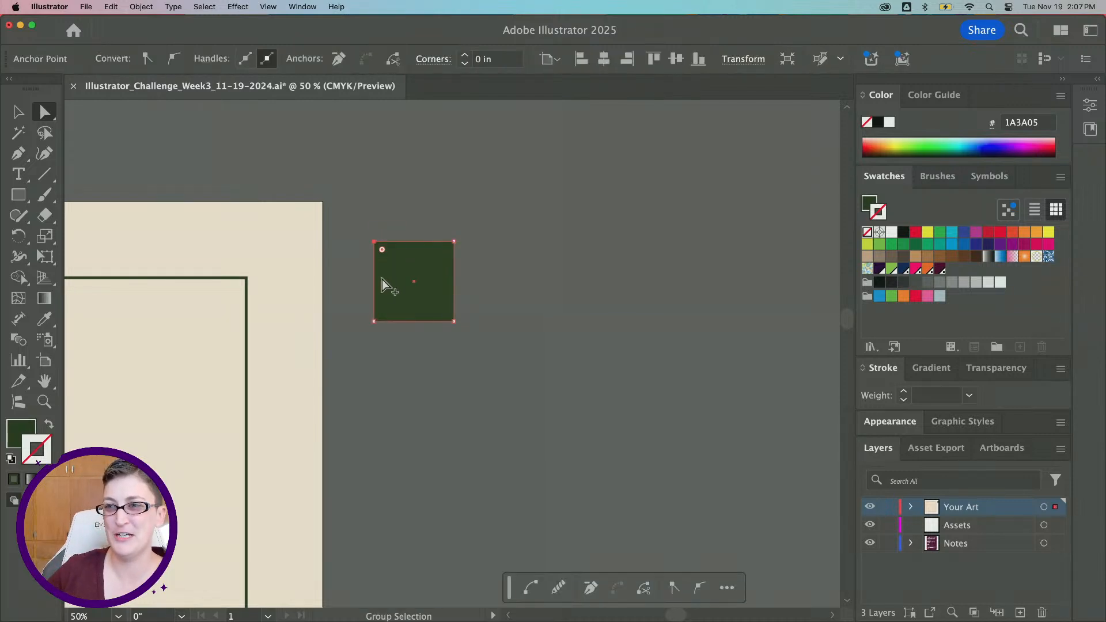
pyautogui.scroll(2, 382, 279)
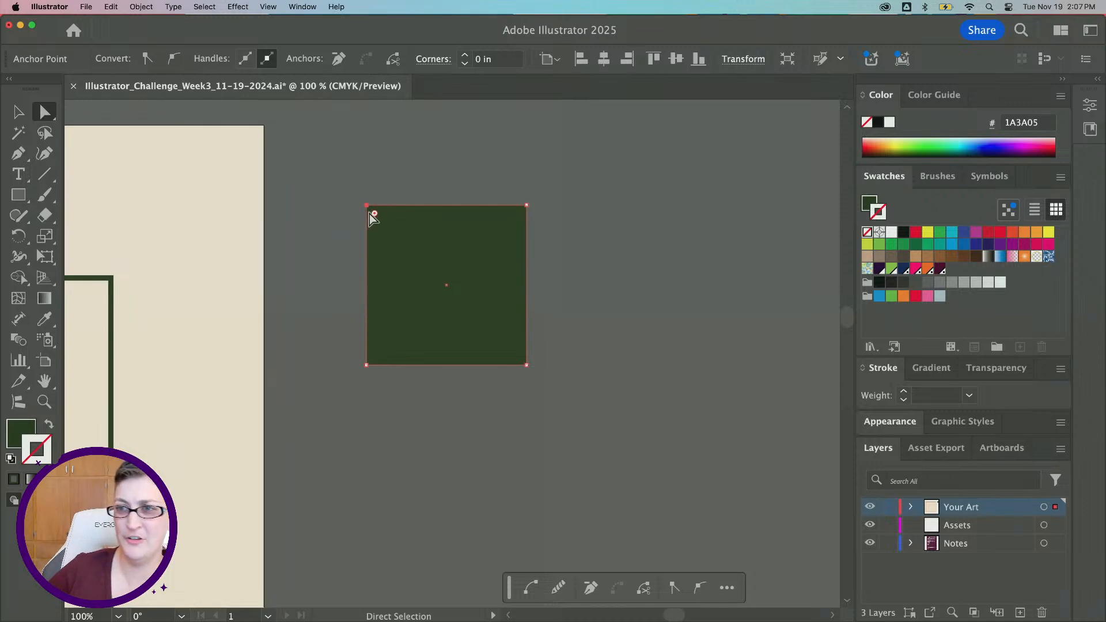
pyautogui.moveTo(375, 213)
pyautogui.mouseDown()
pyautogui.moveTo(424, 288)
pyautogui.moveTo(367, 210)
pyautogui.moveTo(375, 219)
pyautogui.mouseUp()
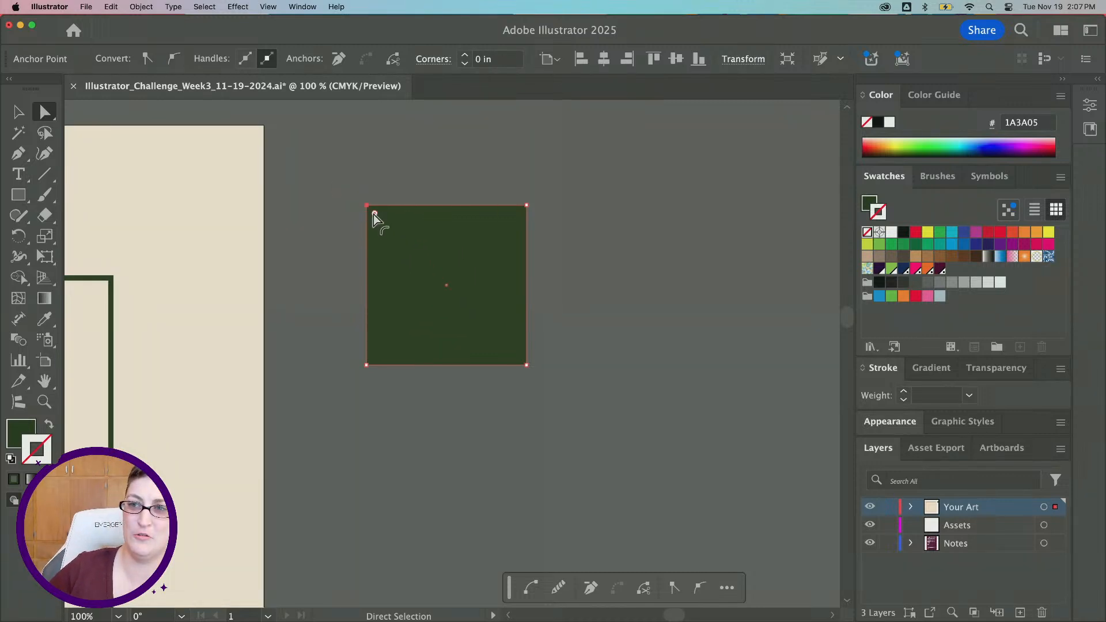
pyautogui.scroll(-5, 375, 215)
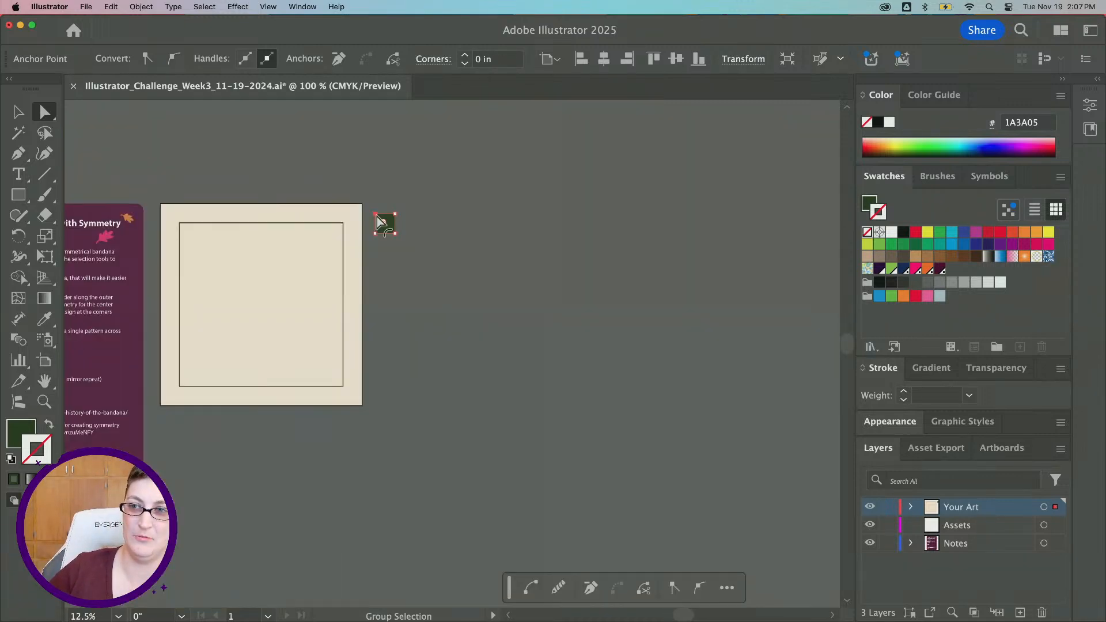
pyautogui.scroll(8, 376, 216)
pyautogui.scroll(5, 358, 195)
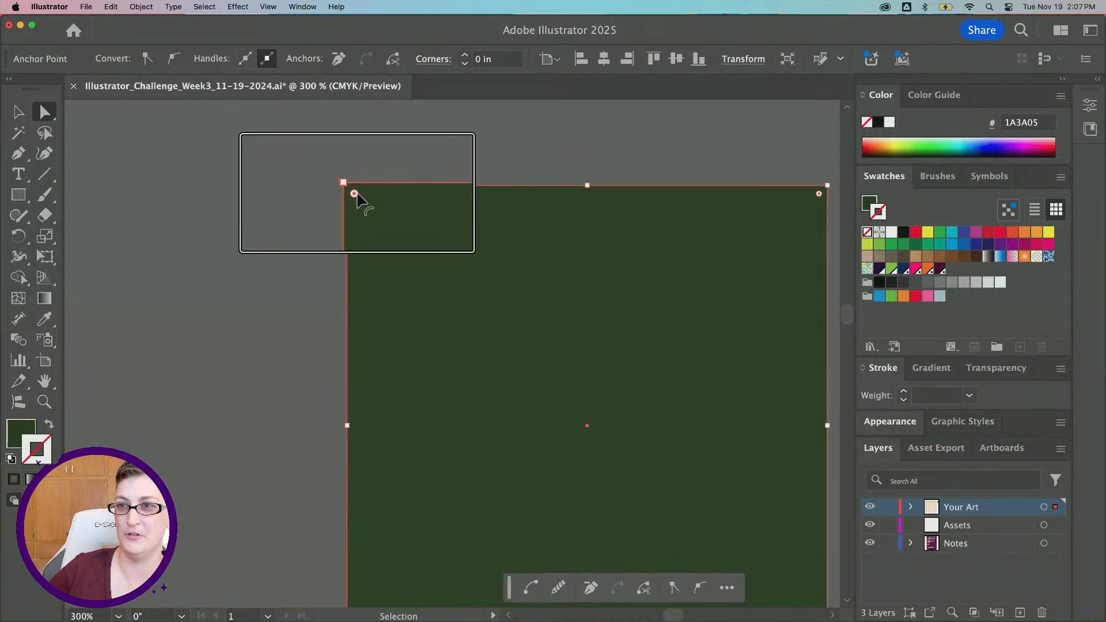
pyautogui.scroll(5, 354, 196)
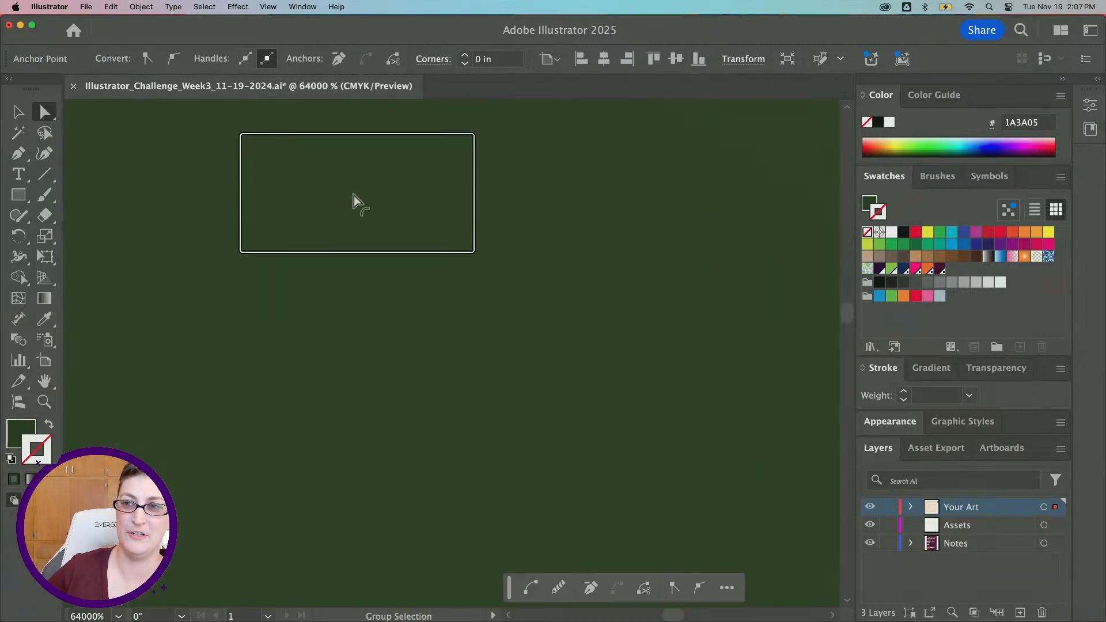
pyautogui.scroll(-3, 354, 195)
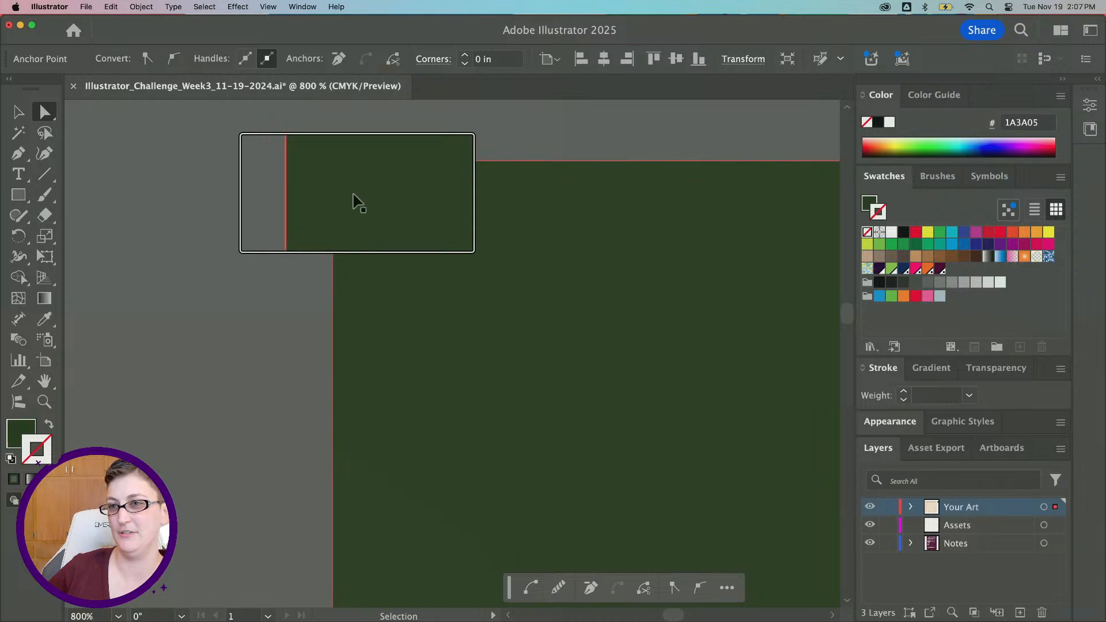
pyautogui.press('alt+super+8')
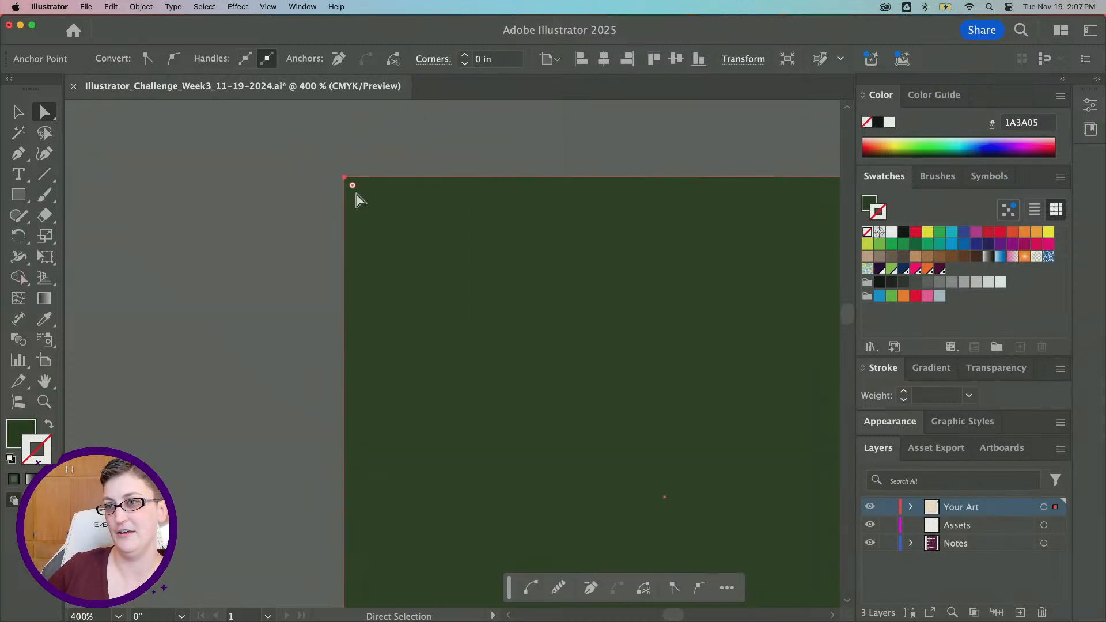
pyautogui.scroll(-5, 357, 195)
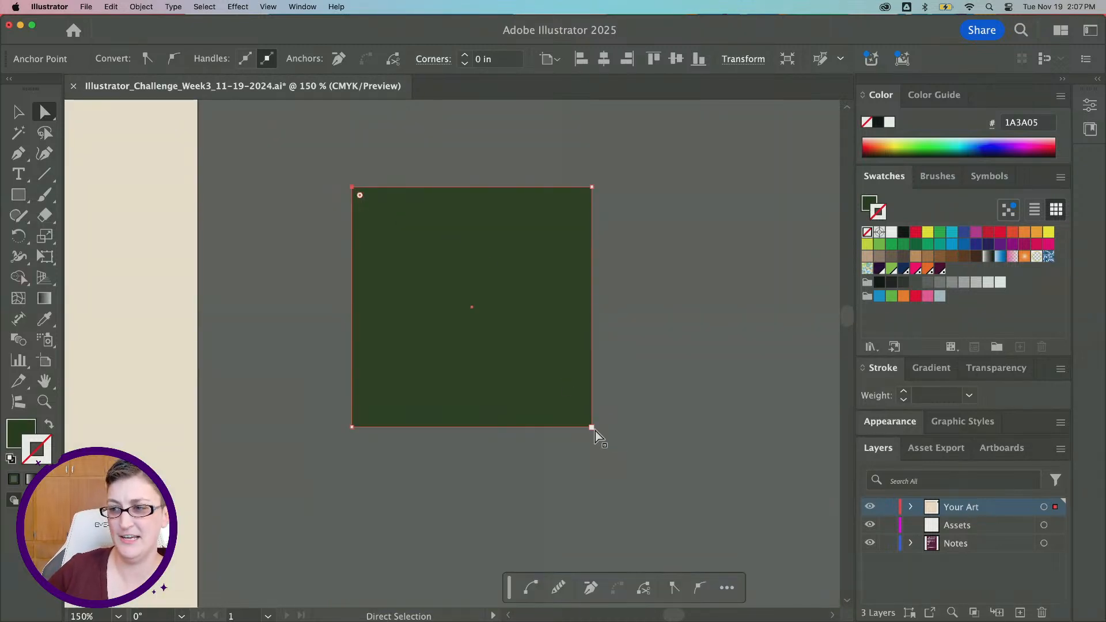
# Add the square's bottom-right corner to the selection and round both opposite corners to about 2.18 in, forming a leaf shape
pyautogui.keyDown('shift'); pyautogui.click(592, 427); pyautogui.keyUp('shift')
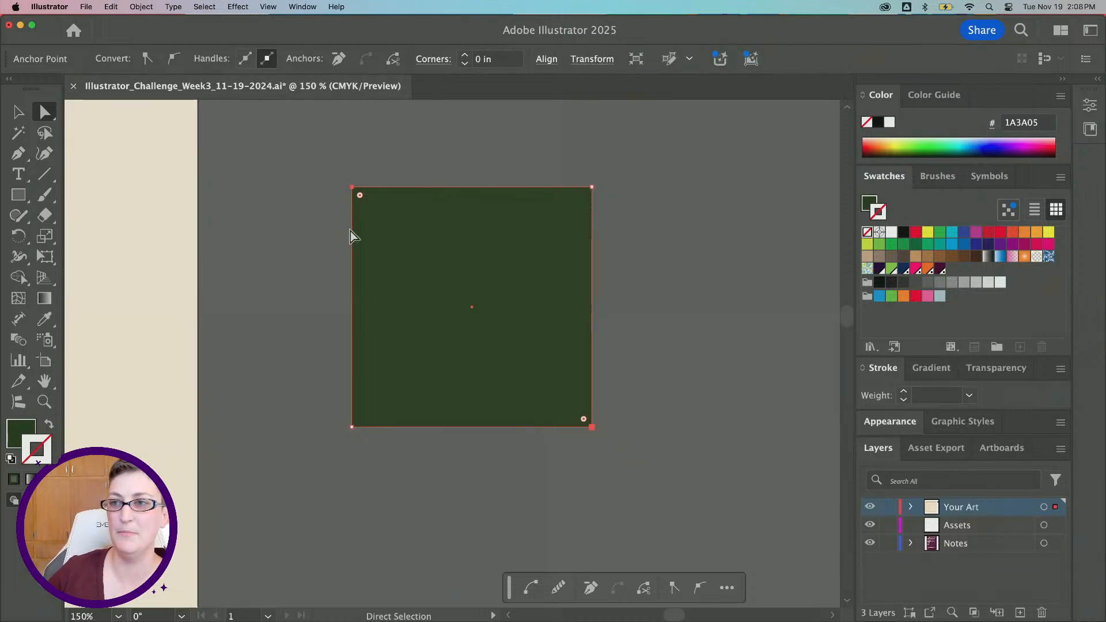
pyautogui.moveTo(360, 196); pyautogui.dragTo(664, 486)
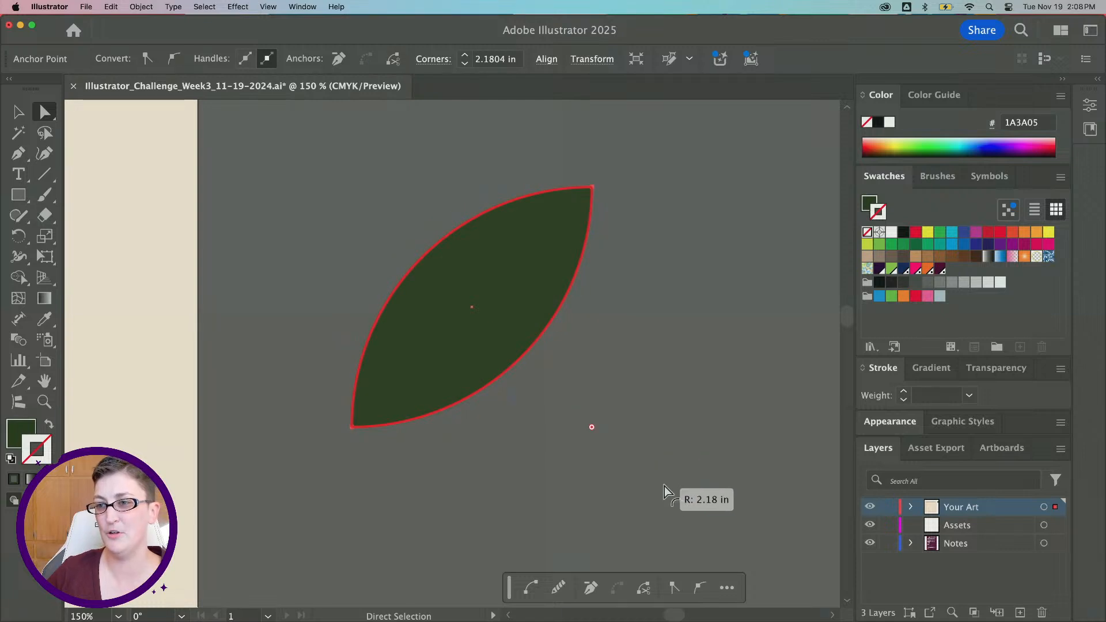
# Duplicate the leaf into a horizontal row of four evenly spaced leaves beside the artboard
pyautogui.press('super+minus')
pyautogui.press('super+minus')
pyautogui.hscroll(4, 562, 418)
pyautogui.scroll(-2, 563, 417)
pyautogui.scroll(-1, 562, 417)
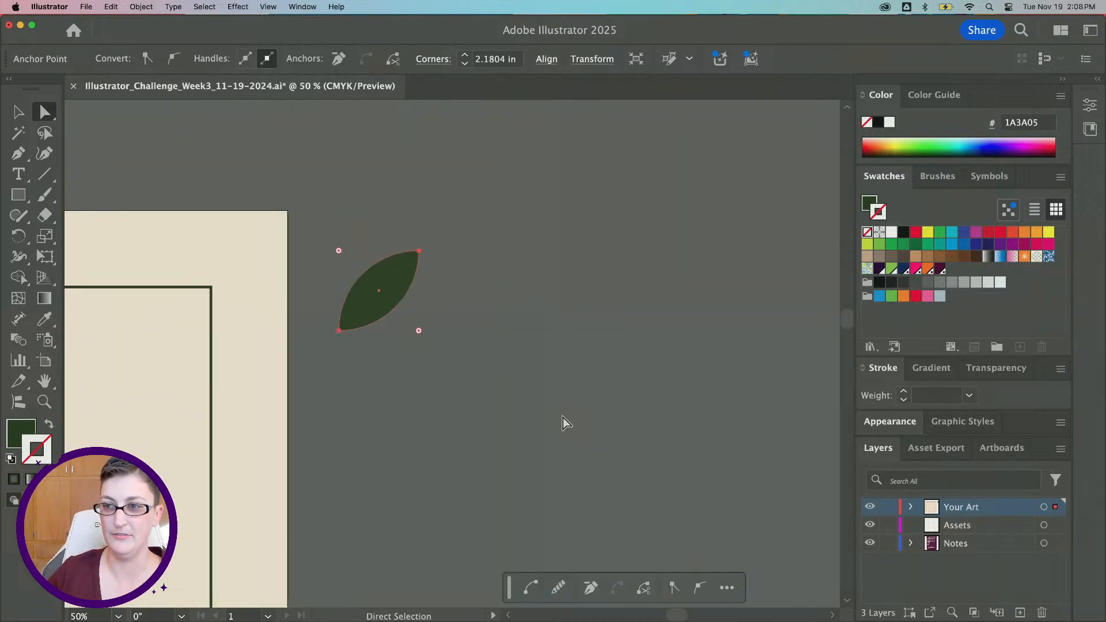
pyautogui.click(408, 386)
pyautogui.click(375, 291)
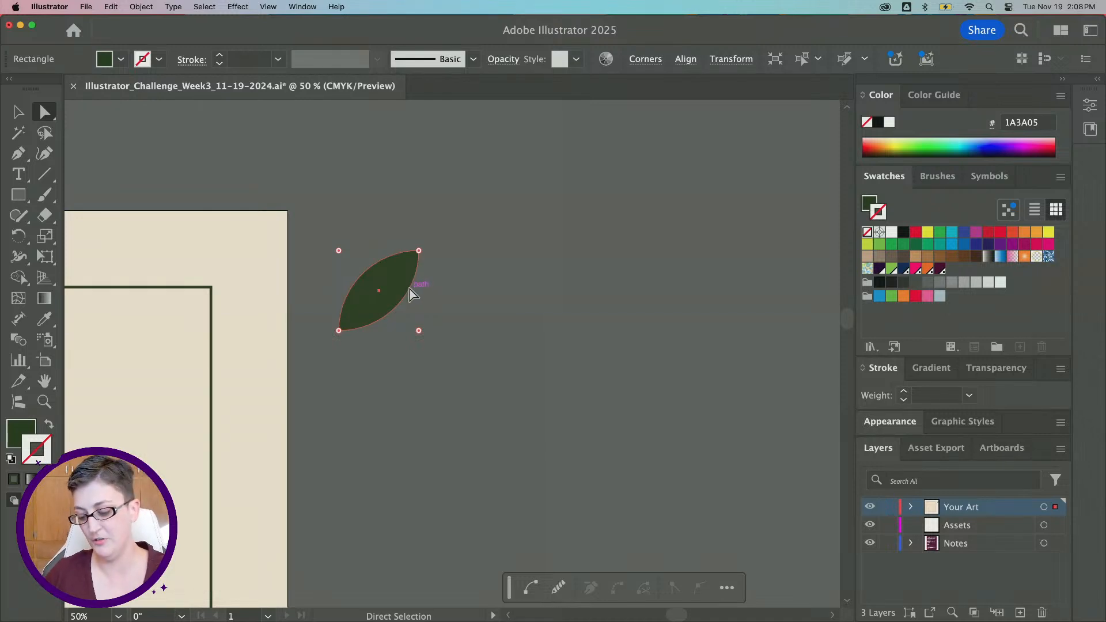
pyautogui.moveTo(383, 309); pyautogui.dragTo(543, 316)
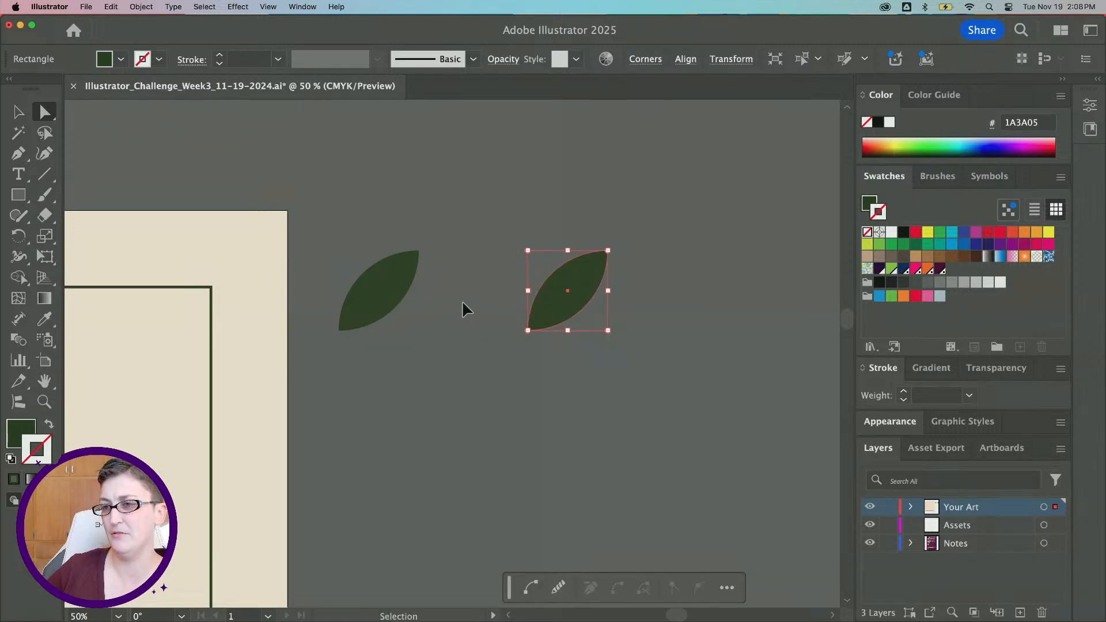
pyautogui.press('super+z')
pyautogui.press('super+z')
pyautogui.moveTo(388, 311); pyautogui.dragTo(648, 315)
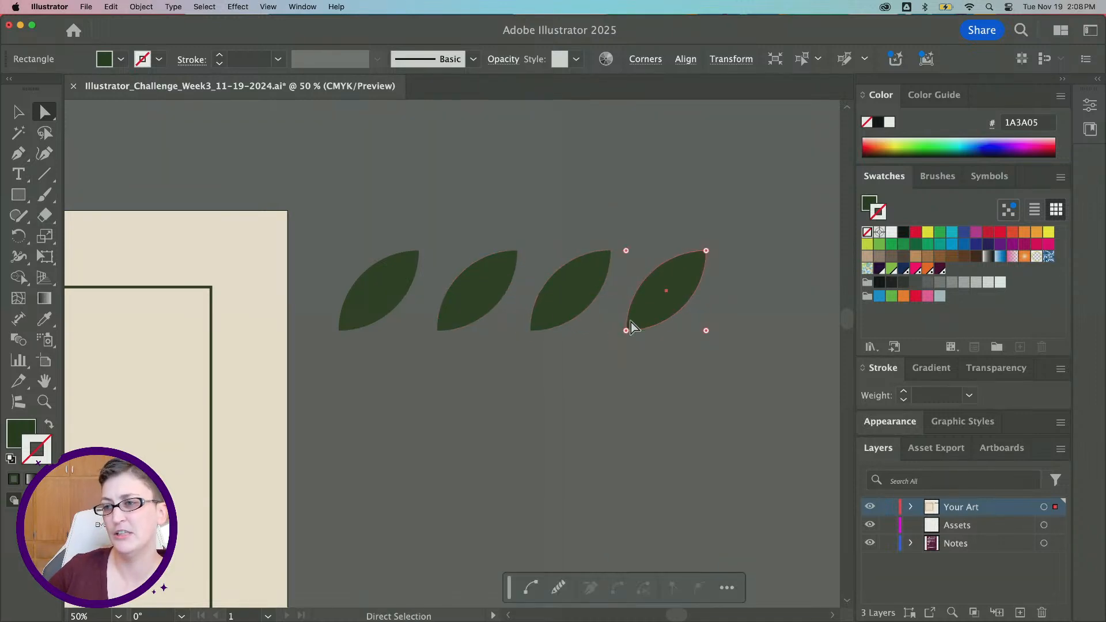
pyautogui.click(466, 388)
pyautogui.scroll(-1, 467, 388)
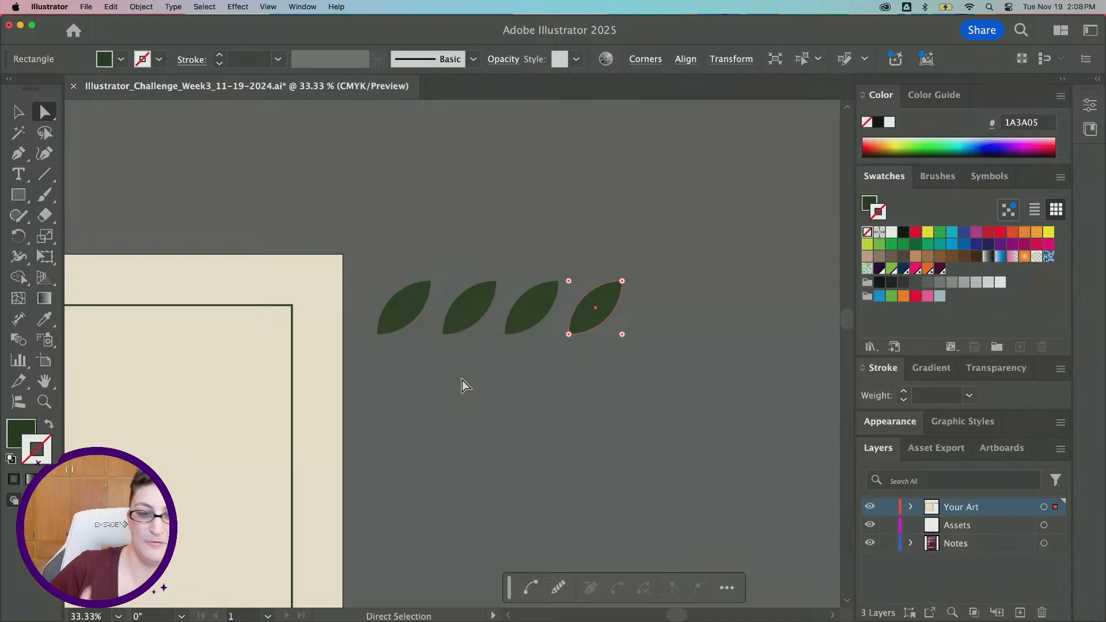
pyautogui.click(460, 380)
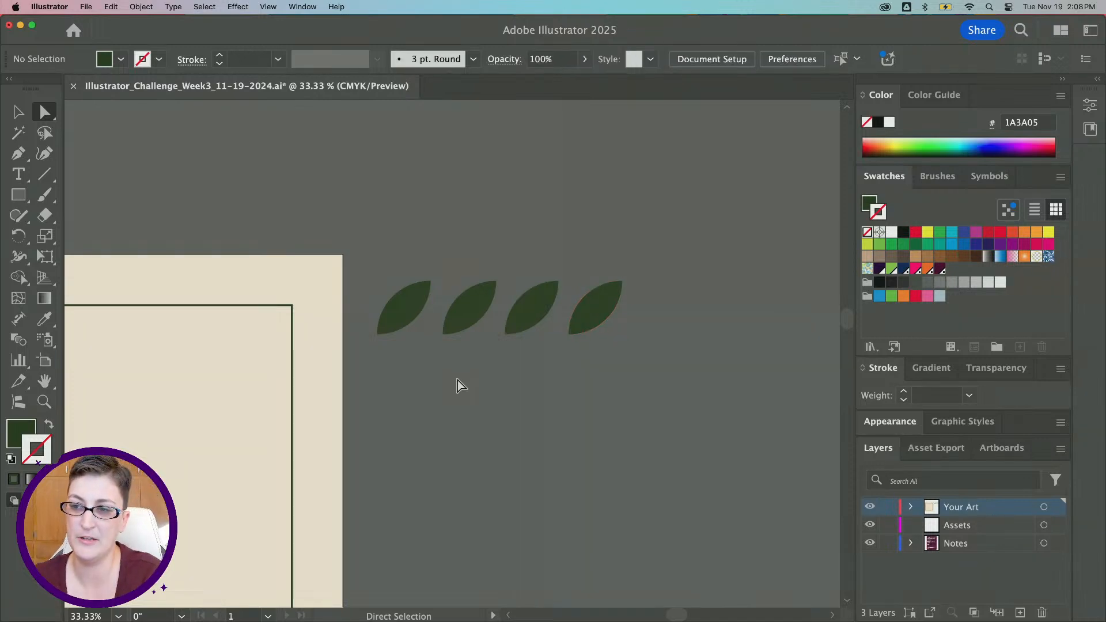
# Recolor the second leaf's fill to mustard yellow BA9220 in the Color Picker
pyautogui.scroll(-2, 457, 380)
pyautogui.hscroll(-3, 457, 380)
pyautogui.click(486, 264)
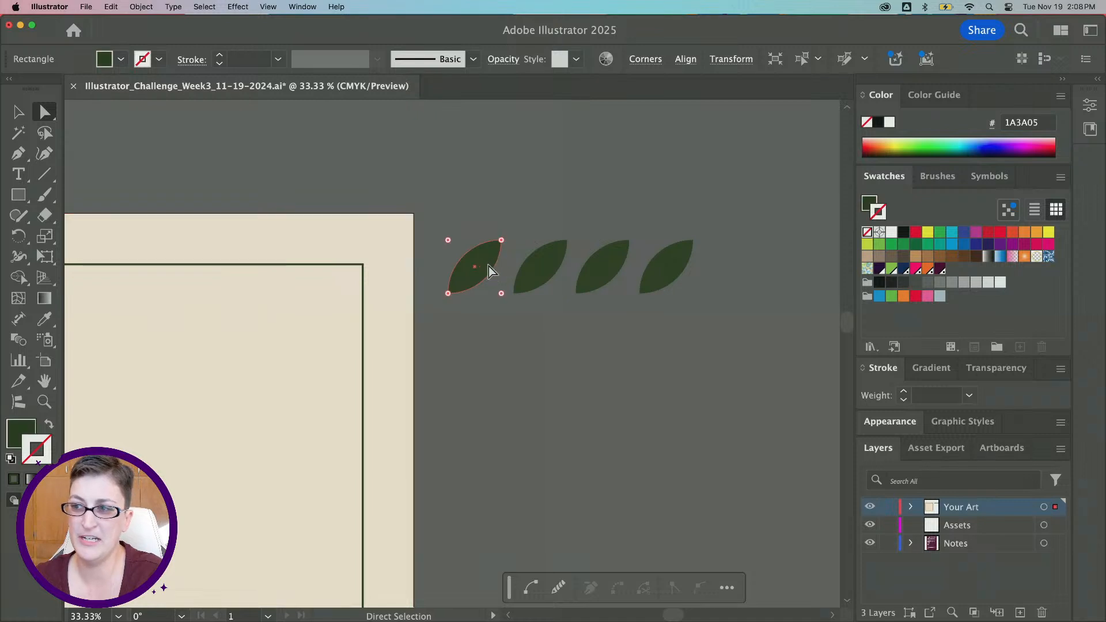
pyautogui.click(538, 270)
pyautogui.doubleClick(26, 437)
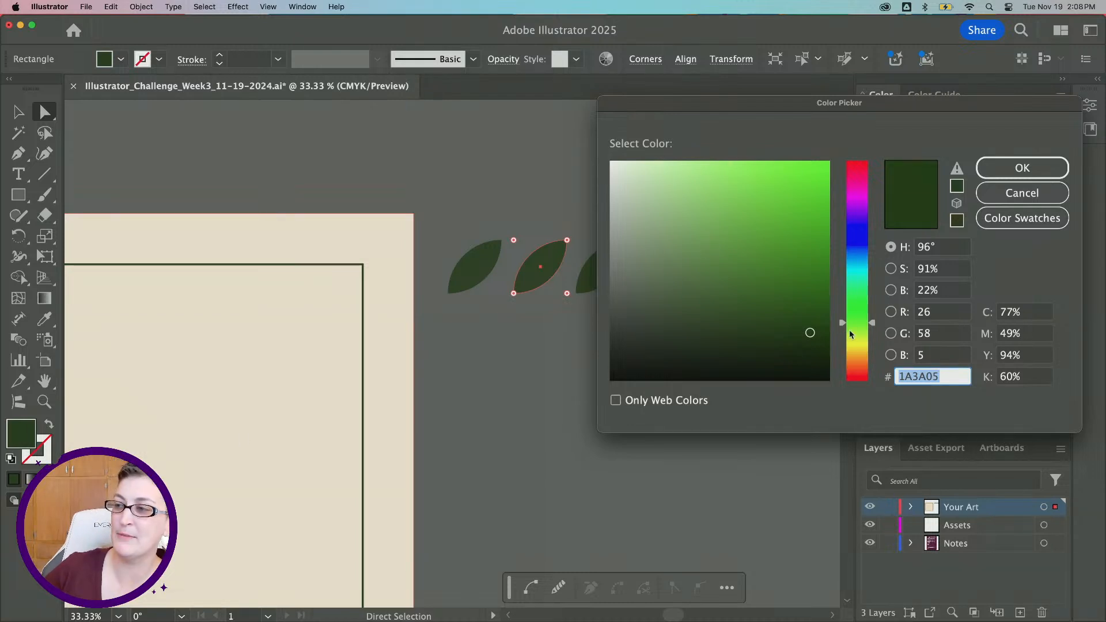
pyautogui.moveTo(850, 335); pyautogui.dragTo(850, 348)
pyautogui.moveTo(746, 214); pyautogui.dragTo(790, 221)
pyautogui.moveTo(978, 103); pyautogui.dragTo(961, 123)
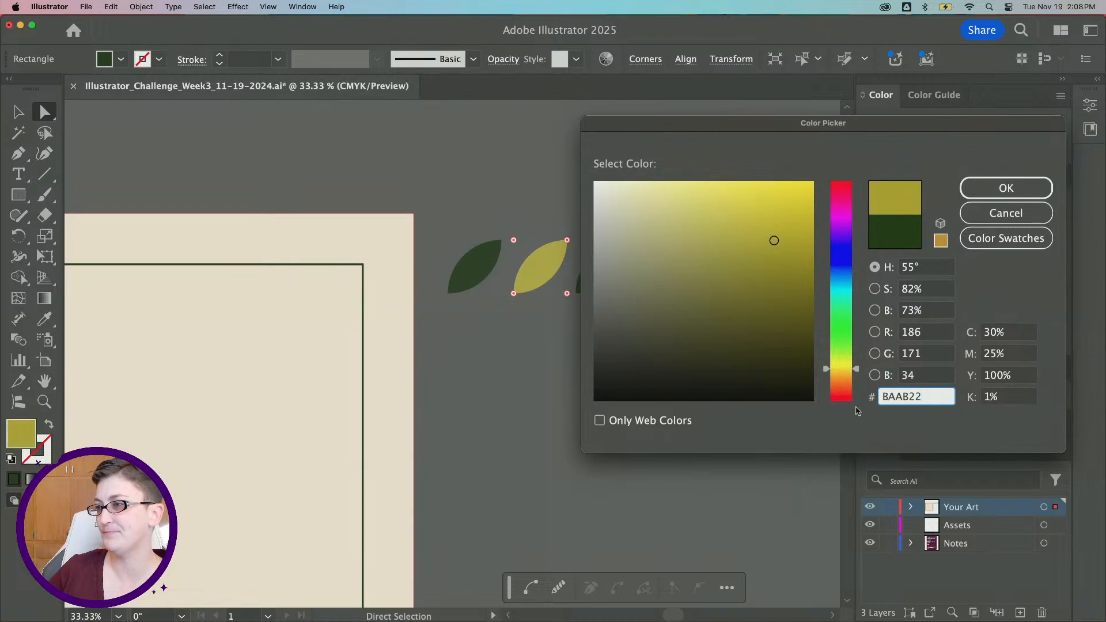
pyautogui.moveTo(852, 369)
pyautogui.mouseDown()
pyautogui.moveTo(853, 390)
pyautogui.moveTo(852, 366)
pyautogui.mouseUp()
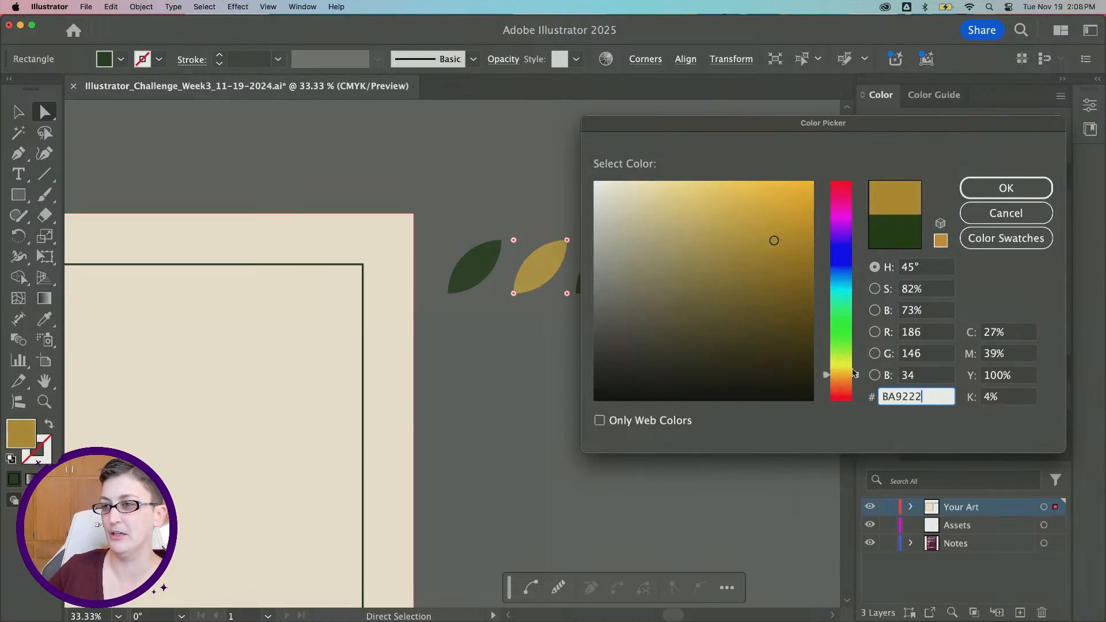
pyautogui.moveTo(933, 130); pyautogui.dragTo(497, 149)
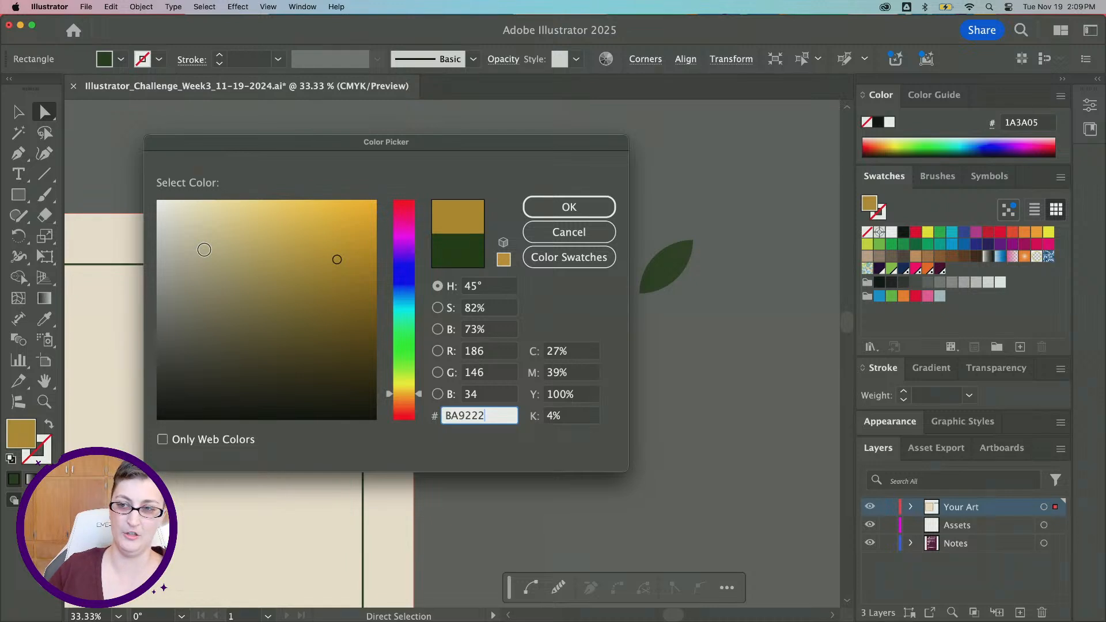
pyautogui.moveTo(345, 258)
pyautogui.mouseDown()
pyautogui.moveTo(153, 254)
pyautogui.moveTo(155, 195)
pyautogui.moveTo(455, 179)
pyautogui.moveTo(34, 144)
pyautogui.moveTo(471, 158)
pyautogui.moveTo(24, 141)
pyautogui.moveTo(538, 168)
pyautogui.moveTo(109, 140)
pyautogui.moveTo(416, 155)
pyautogui.moveTo(198, 193)
pyautogui.moveTo(153, 185)
pyautogui.moveTo(150, 424)
pyautogui.moveTo(147, 193)
pyautogui.moveTo(123, 348)
pyautogui.moveTo(151, 429)
pyautogui.mouseUp()
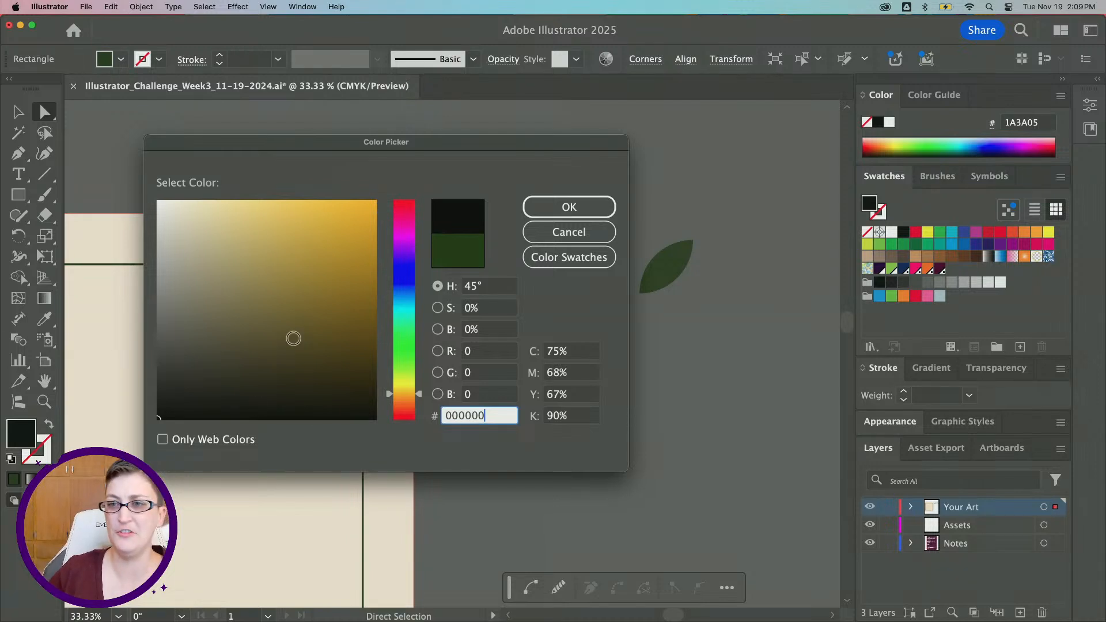
pyautogui.moveTo(267, 249)
pyautogui.mouseDown()
pyautogui.moveTo(277, 259)
pyautogui.moveTo(306, 203)
pyautogui.moveTo(322, 216)
pyautogui.mouseUp()
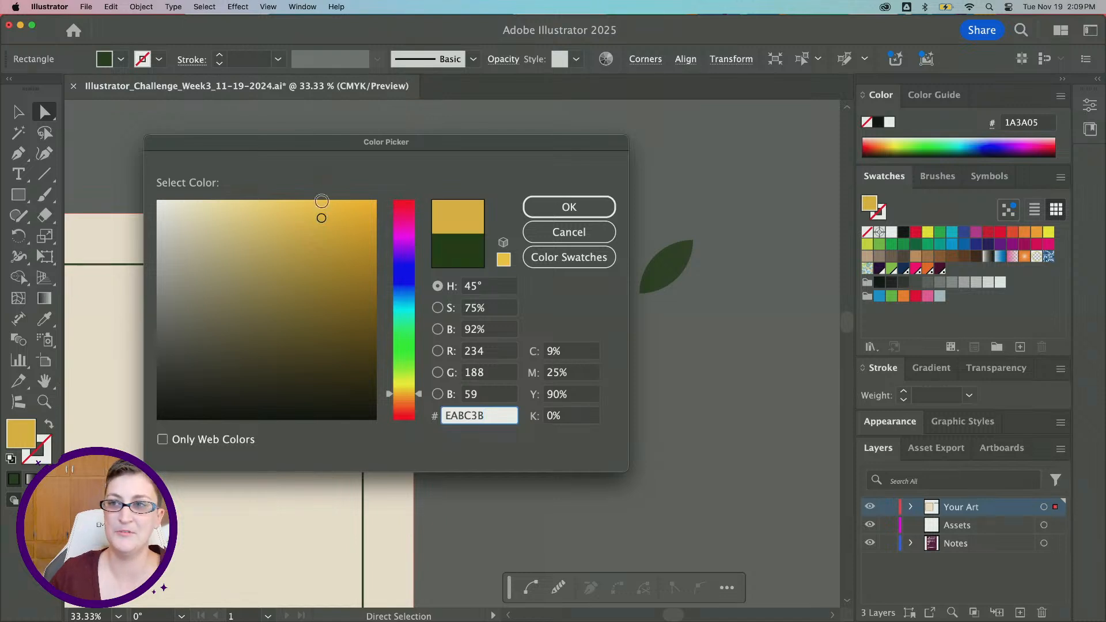
pyautogui.moveTo(310, 144)
pyautogui.mouseDown()
pyautogui.moveTo(881, 218)
pyautogui.moveTo(702, 139)
pyautogui.mouseUp()
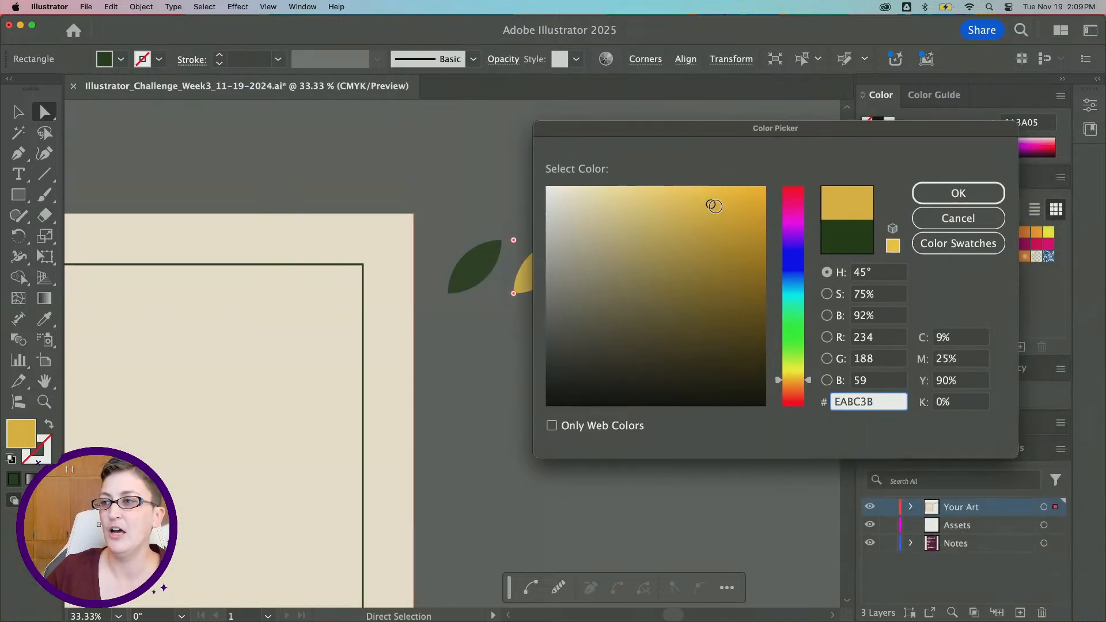
pyautogui.moveTo(711, 205); pyautogui.dragTo(731, 245)
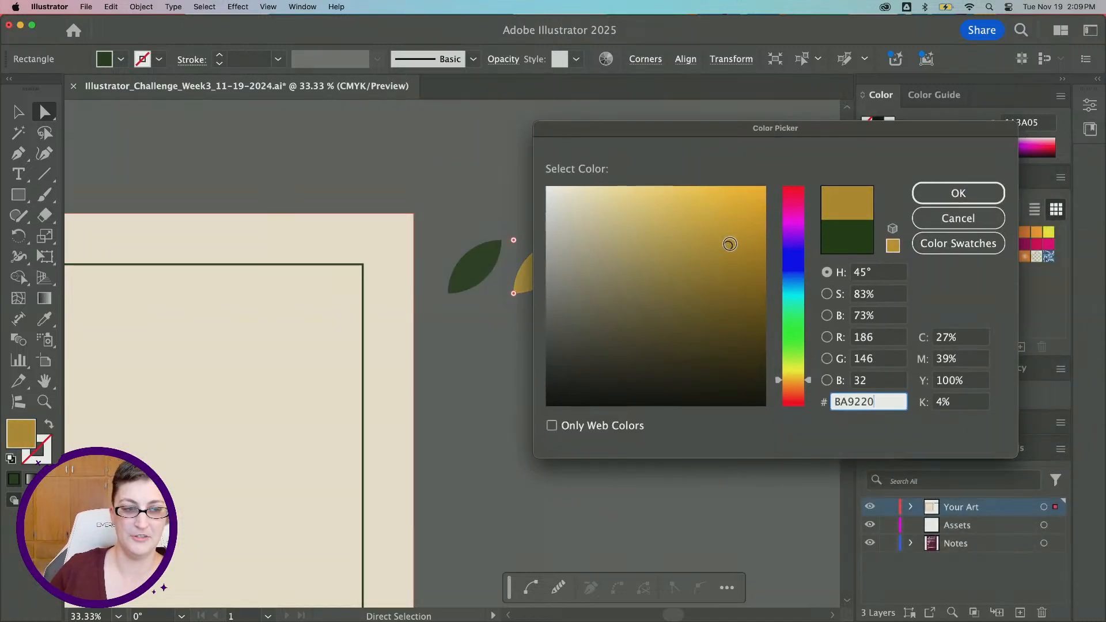
pyautogui.click(956, 193)
# Recolor the third leaf's fill to orange C96A0A in the Color Picker
pyautogui.hscroll(5, 437, 229)
pyautogui.click(440, 229)
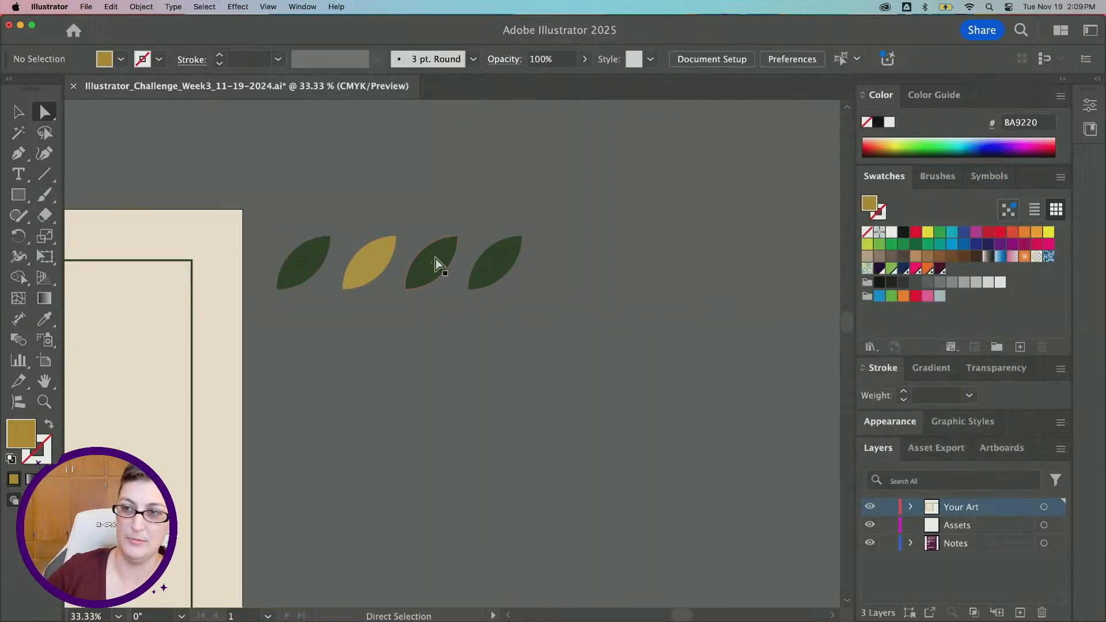
pyautogui.click(408, 290)
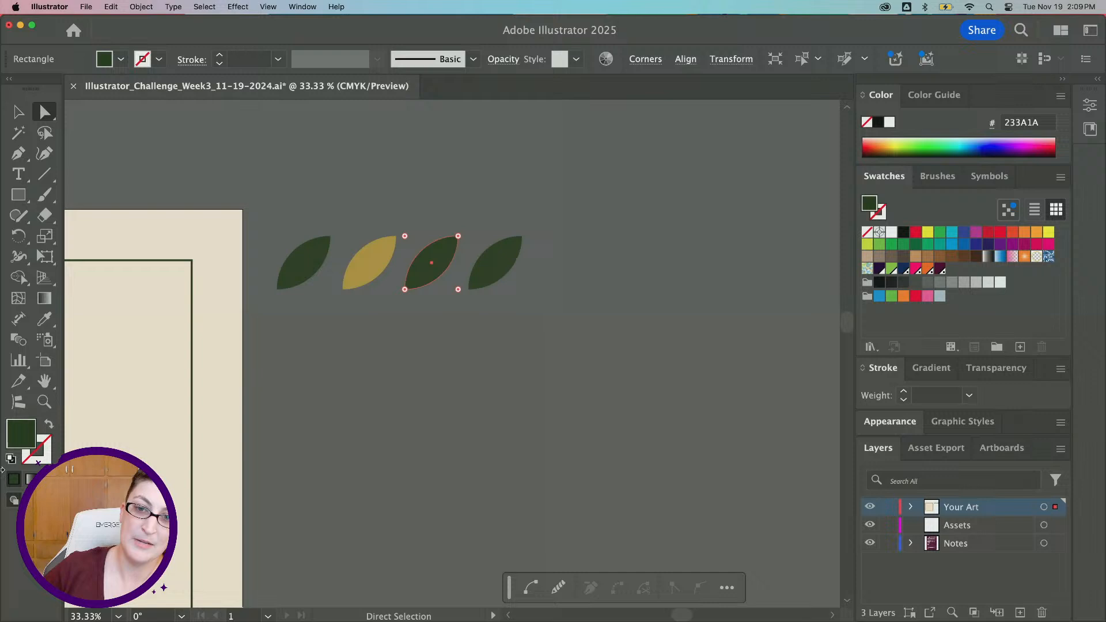
pyautogui.doubleClick(21, 433)
pyautogui.moveTo(808, 356); pyautogui.dragTo(808, 385)
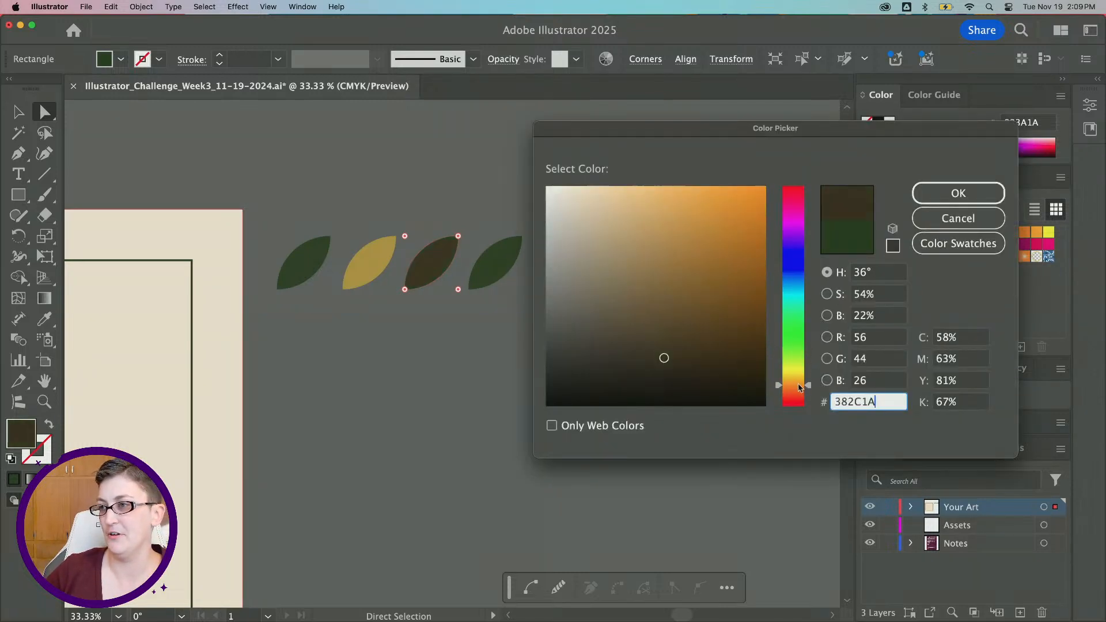
pyautogui.moveTo(661, 242); pyautogui.dragTo(770, 225)
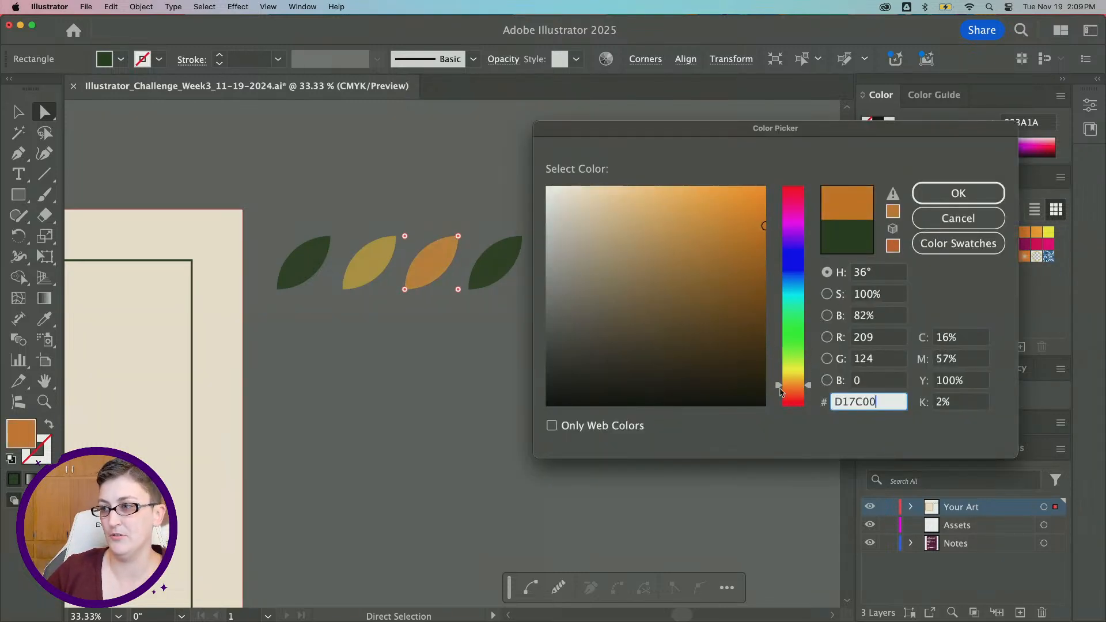
pyautogui.moveTo(781, 391); pyautogui.dragTo(786, 389)
pyautogui.moveTo(749, 215); pyautogui.dragTo(757, 229)
pyautogui.click(958, 193)
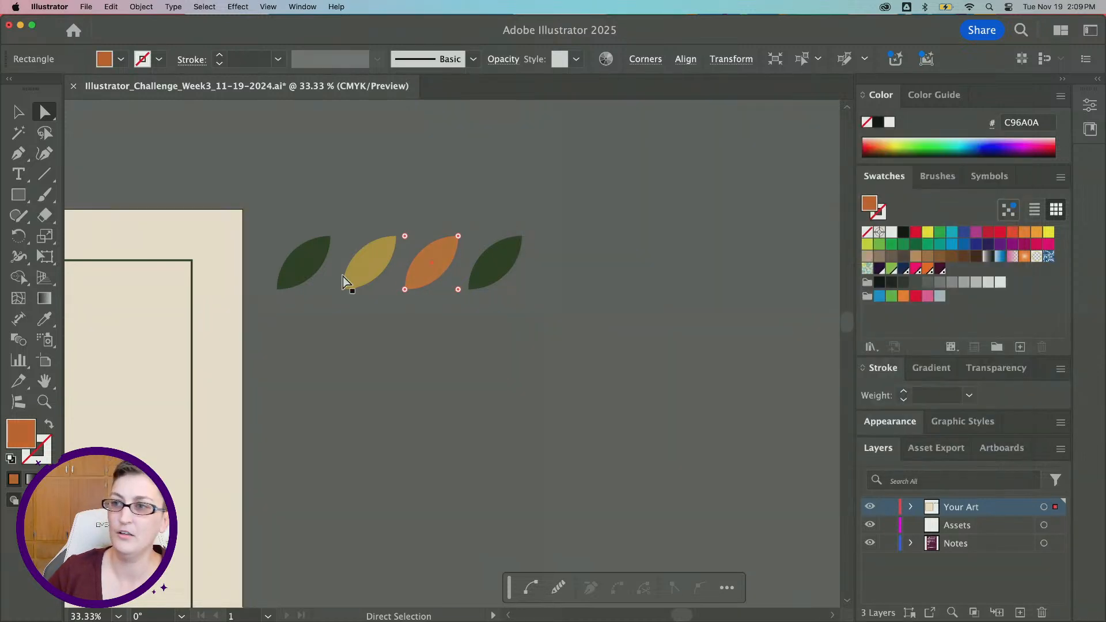
# Recolor the fourth leaf's fill to deep red 930F2F in the Color Picker
pyautogui.click(490, 271)
pyautogui.doubleClick(20, 429)
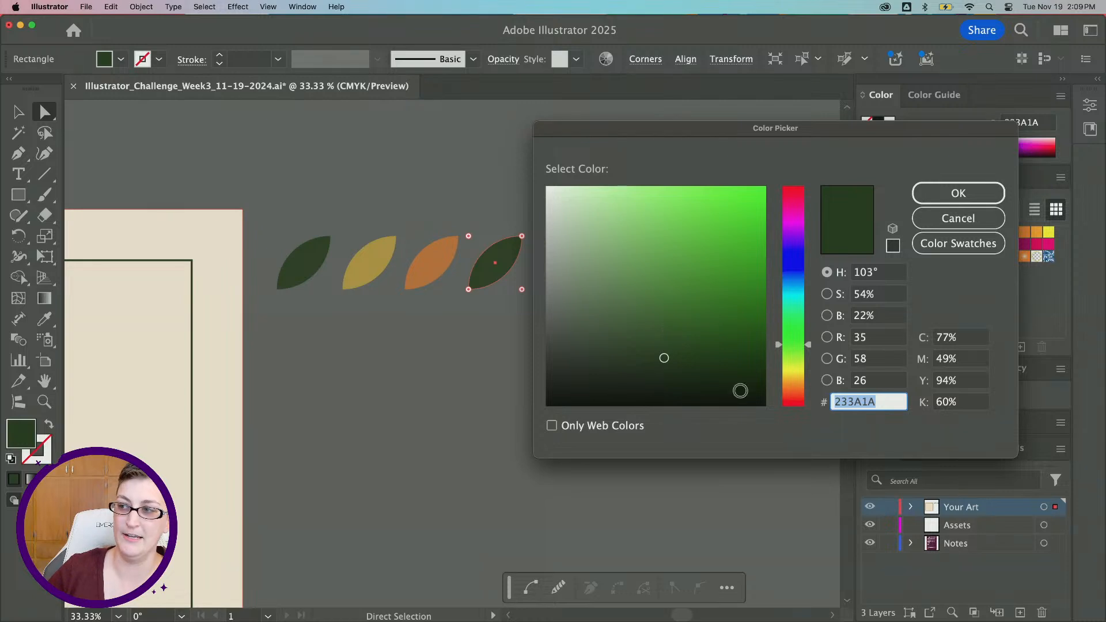
pyautogui.write('381A1A')
pyautogui.moveTo(705, 312); pyautogui.dragTo(746, 248)
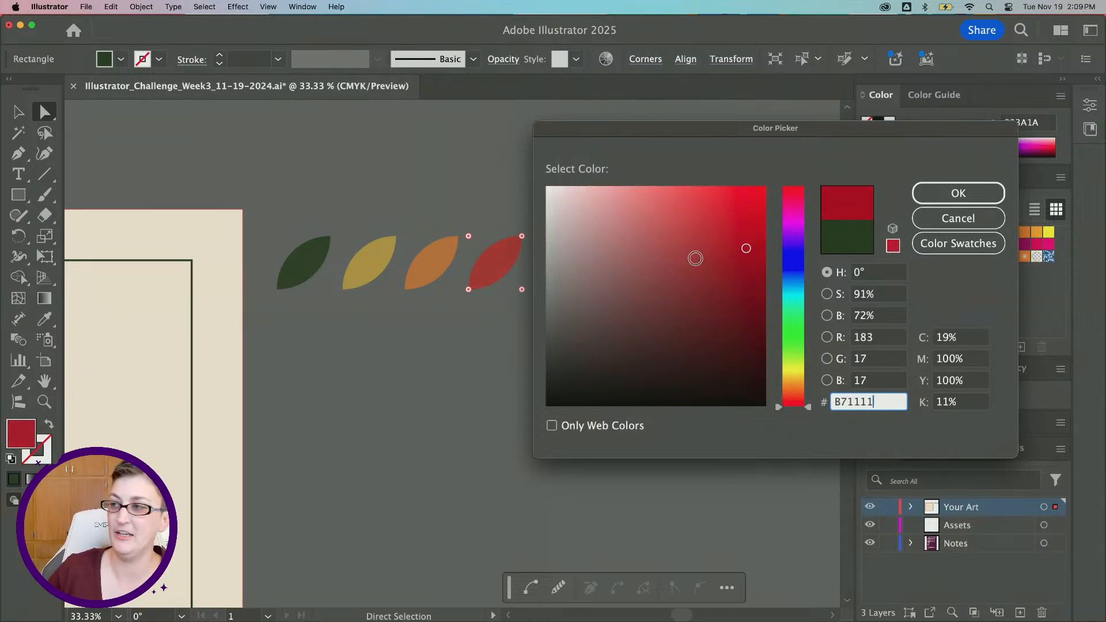
pyautogui.click(795, 204)
pyautogui.moveTo(803, 170); pyautogui.dragTo(790, 194)
pyautogui.moveTo(743, 247); pyautogui.dragTo(746, 278)
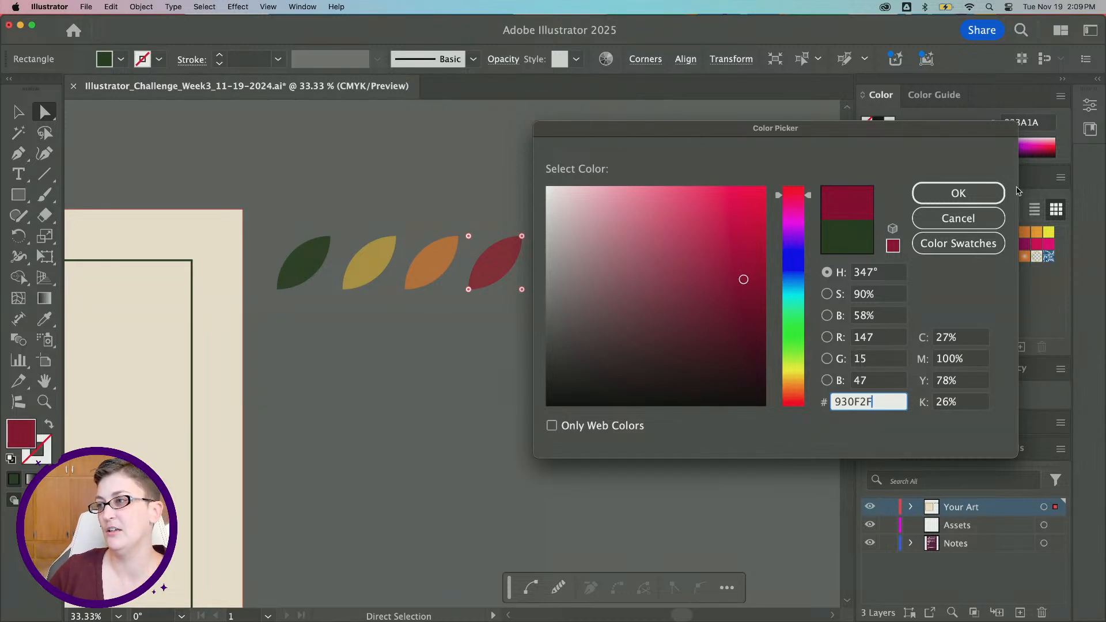
pyautogui.click(956, 194)
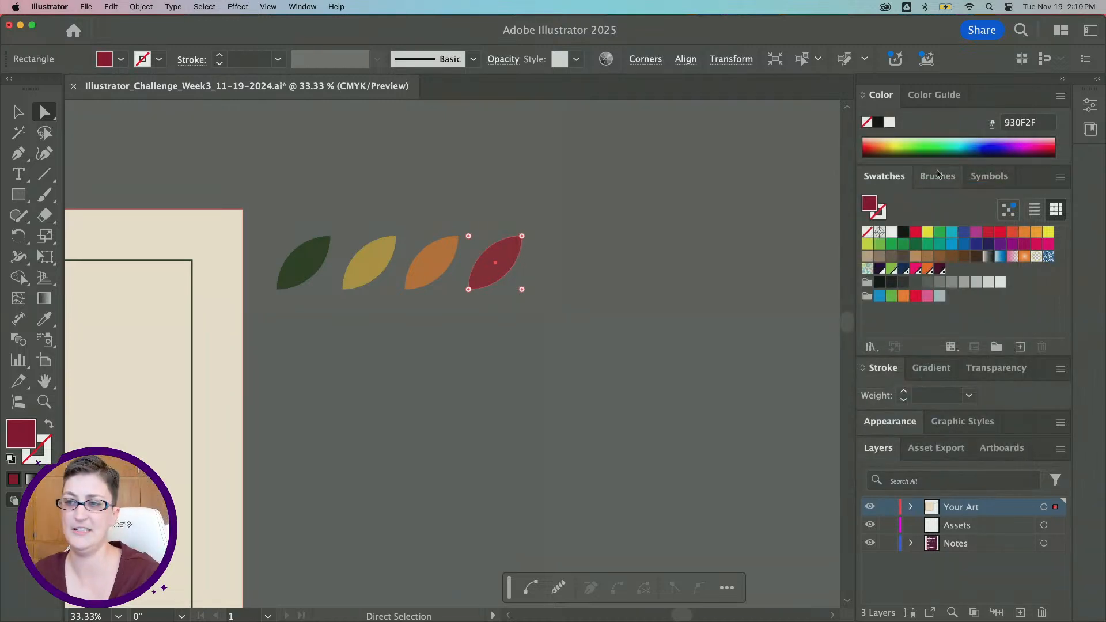
# Duplicate the green leaf and place the copy below the row of leaves
pyautogui.scroll(-1, 305, 276)
pyautogui.hscroll(-4, 306, 276)
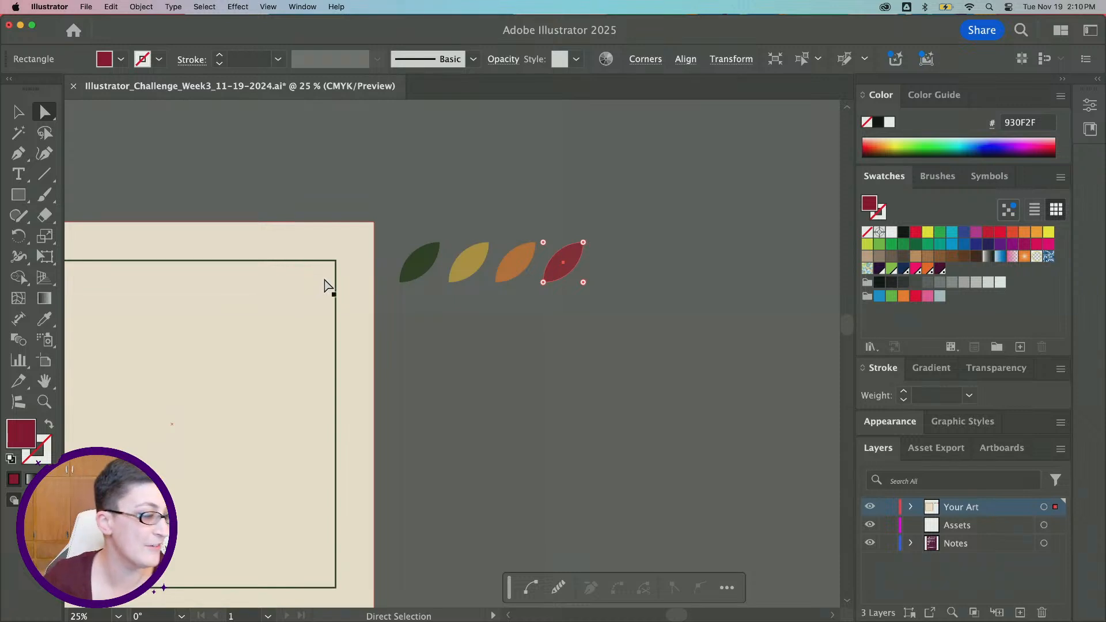
pyautogui.scroll(1, 459, 288)
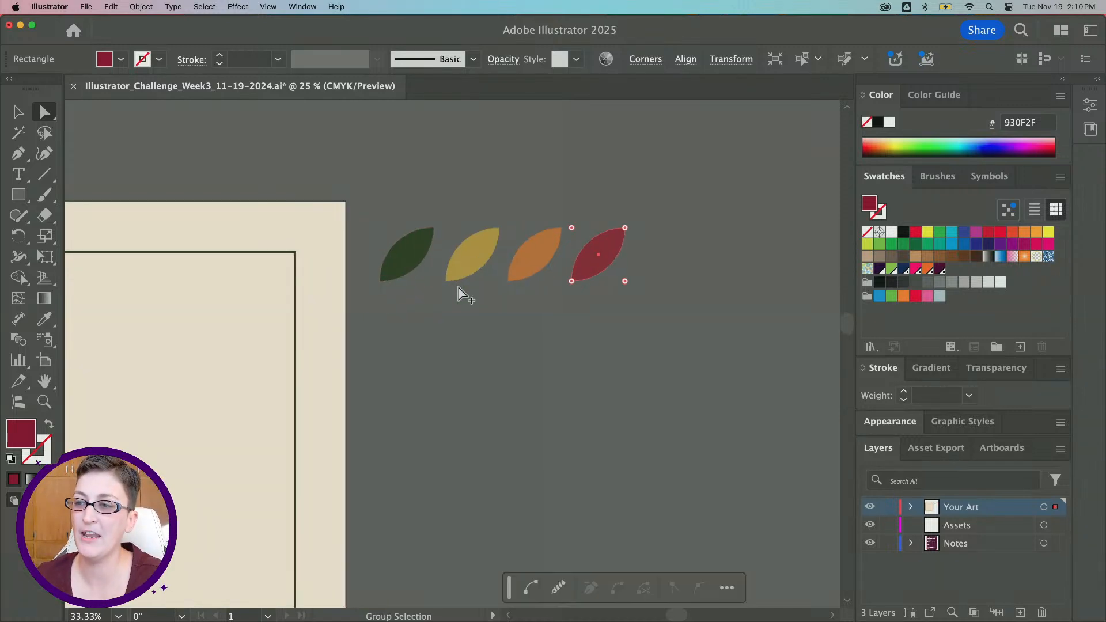
pyautogui.click(14, 111)
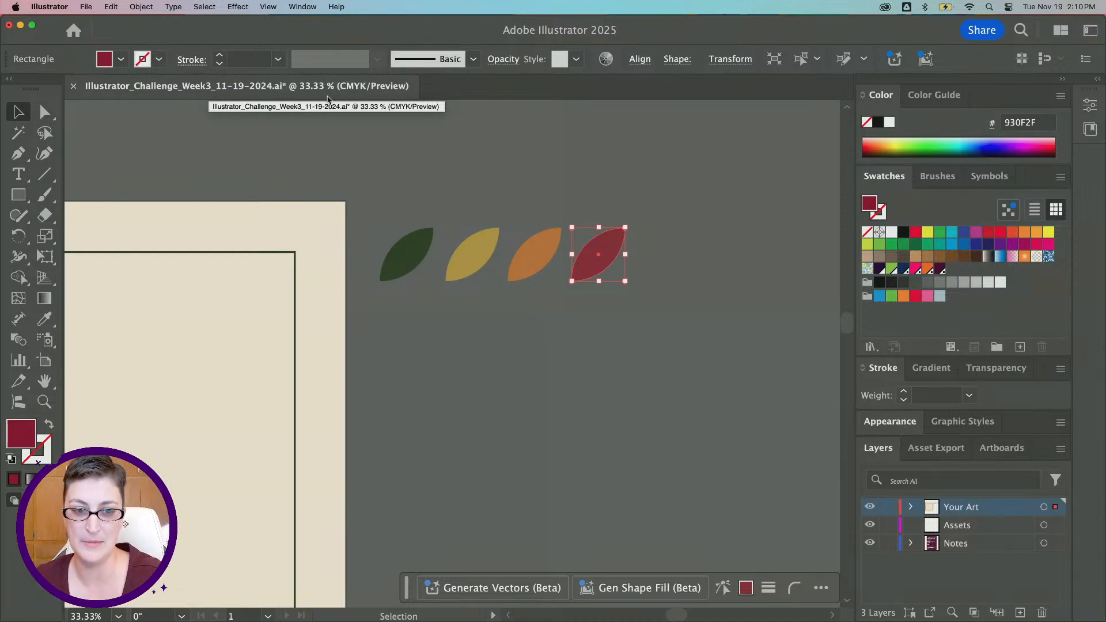
pyautogui.click(403, 256)
pyautogui.scroll(-2, 390, 317)
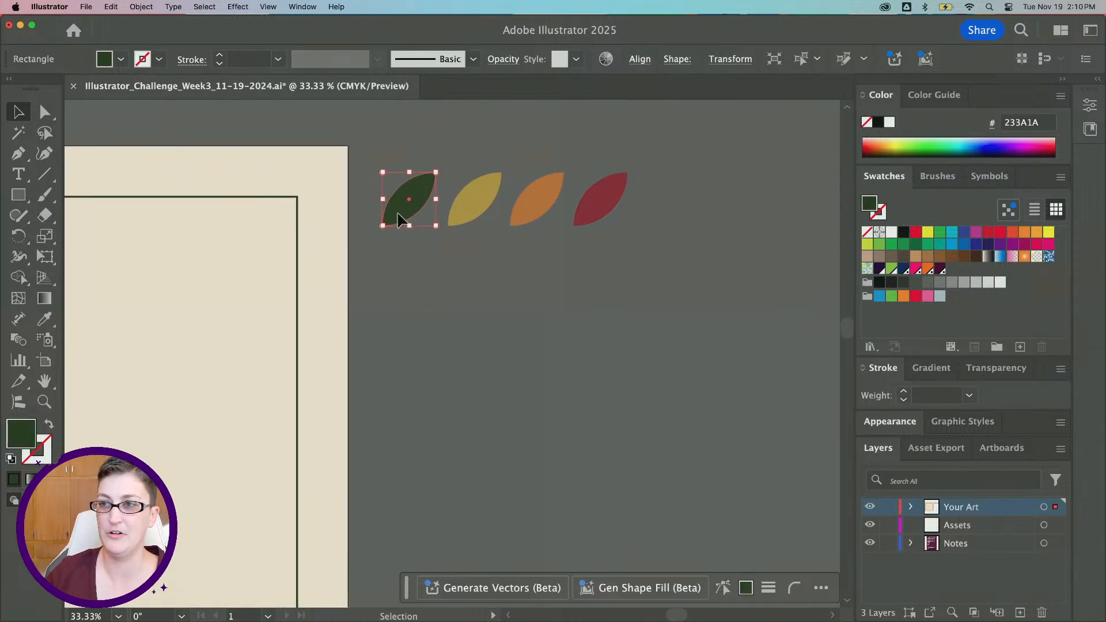
pyautogui.moveTo(390, 203); pyautogui.dragTo(451, 344)
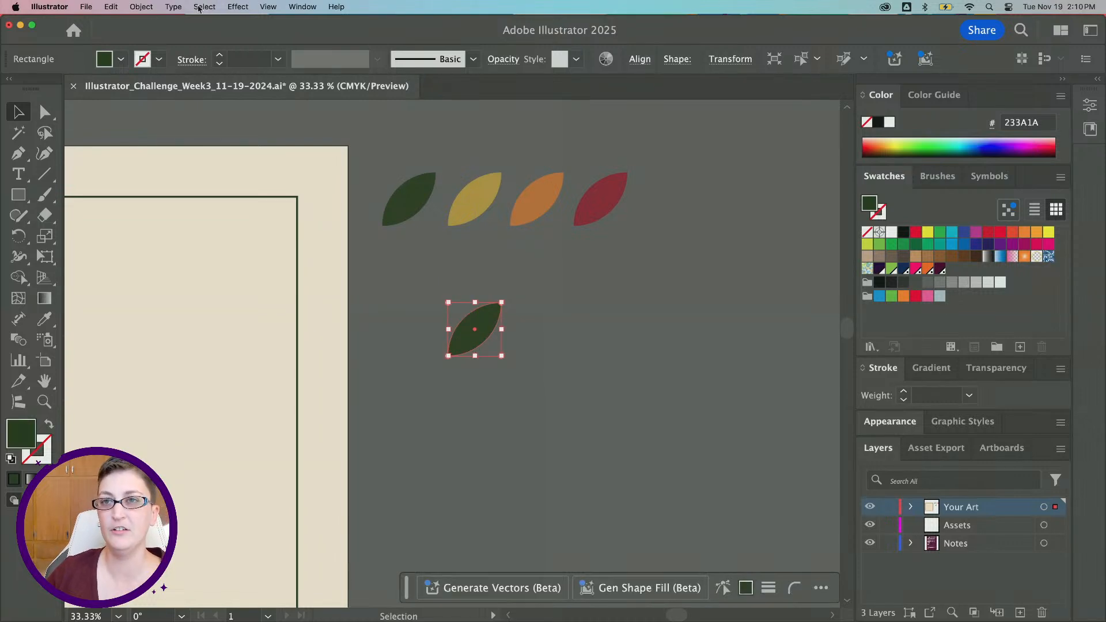
# Reflect a copy of the new leaf across the vertical axis
pyautogui.click(150, 11)
pyautogui.moveTo(148, 23)
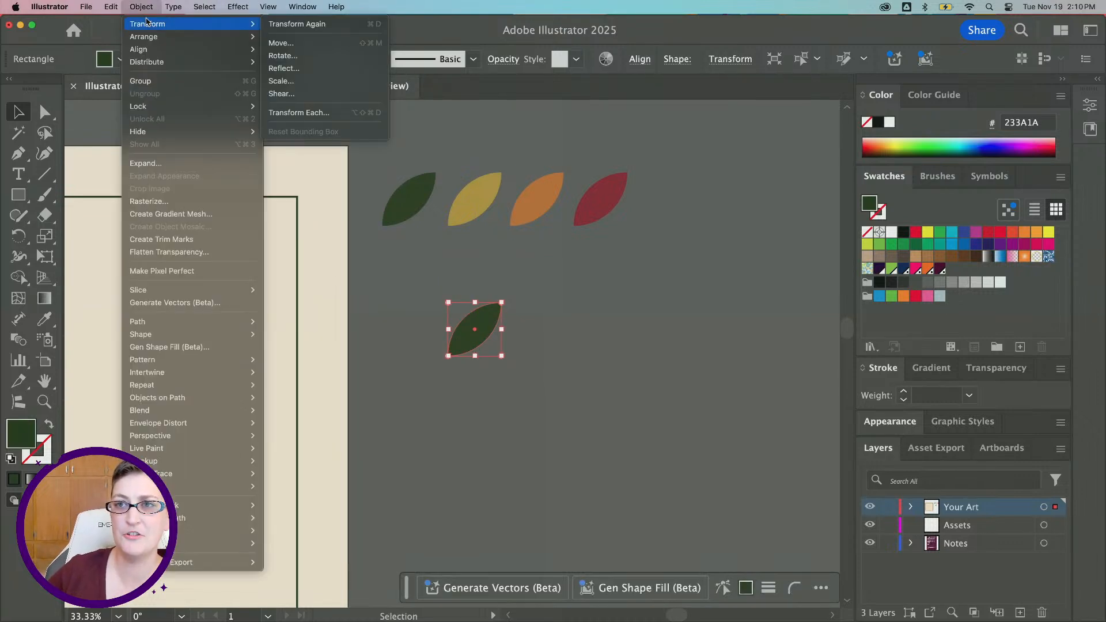
pyautogui.click(314, 69)
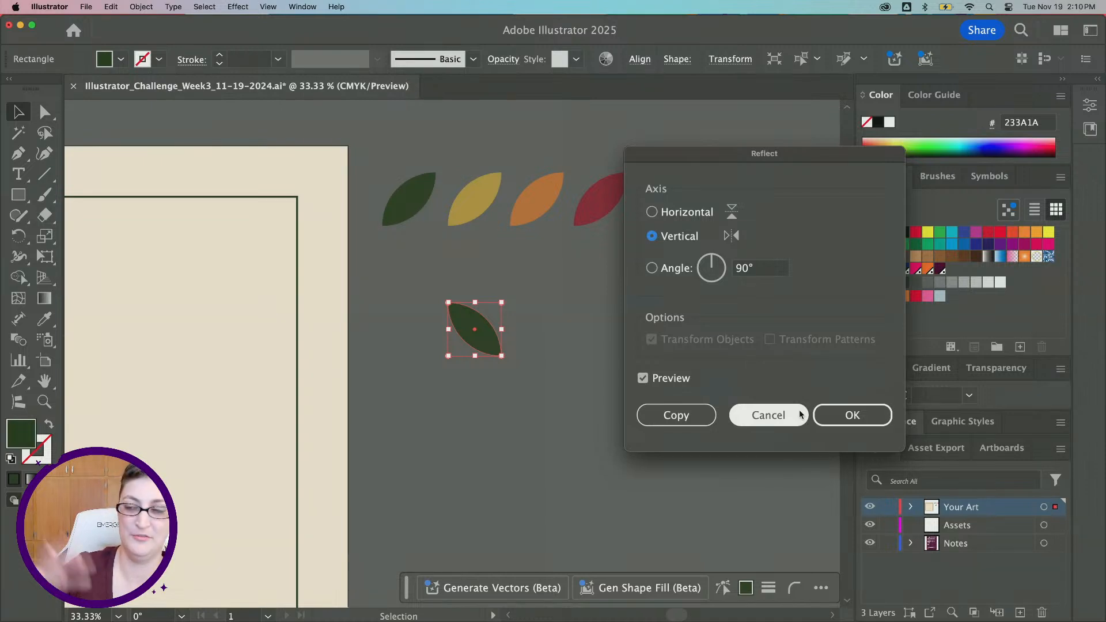
pyautogui.click(662, 414)
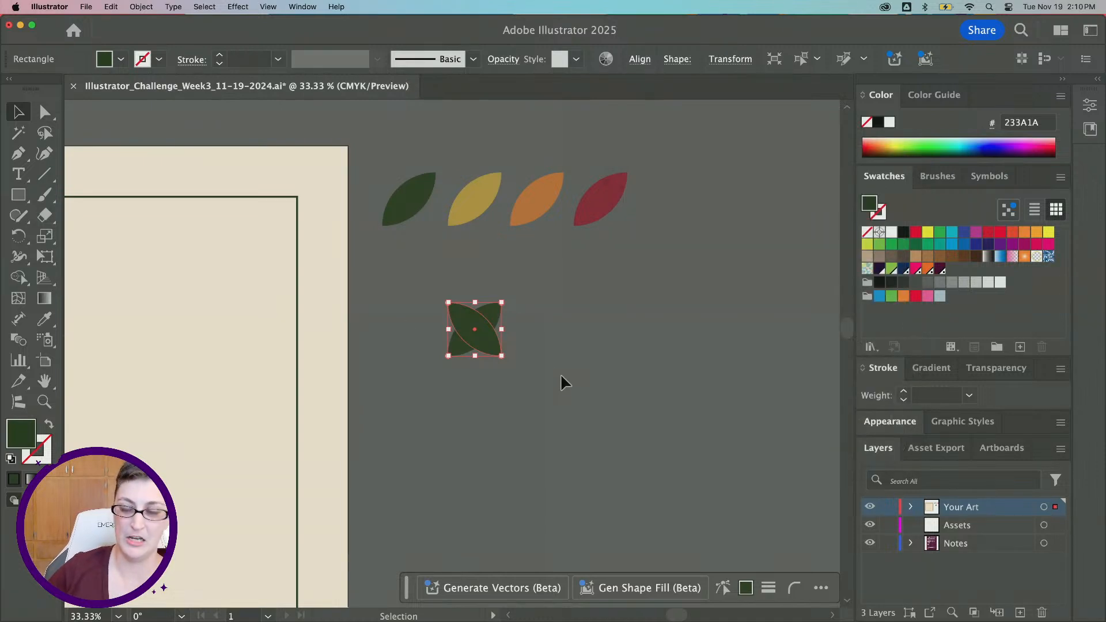
# Move the mirrored leaf right so the two leaves meet at their bottom tips in a V shape
pyautogui.click(469, 363)
pyautogui.moveTo(491, 347); pyautogui.dragTo(535, 347)
pyautogui.click(655, 444)
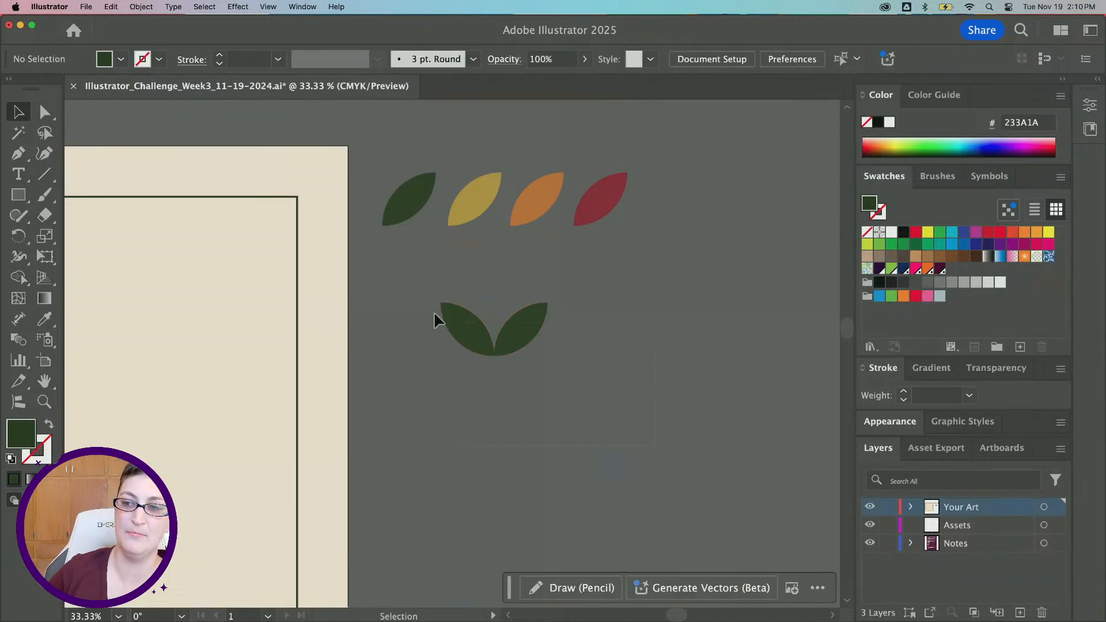
# Reflect a copy of the V-shaped leaf pair across the horizontal axis and move it down to form a four-leaf X
pyautogui.moveTo(435, 315); pyautogui.dragTo(524, 346)
pyautogui.click(142, 7)
pyautogui.moveTo(172, 23)
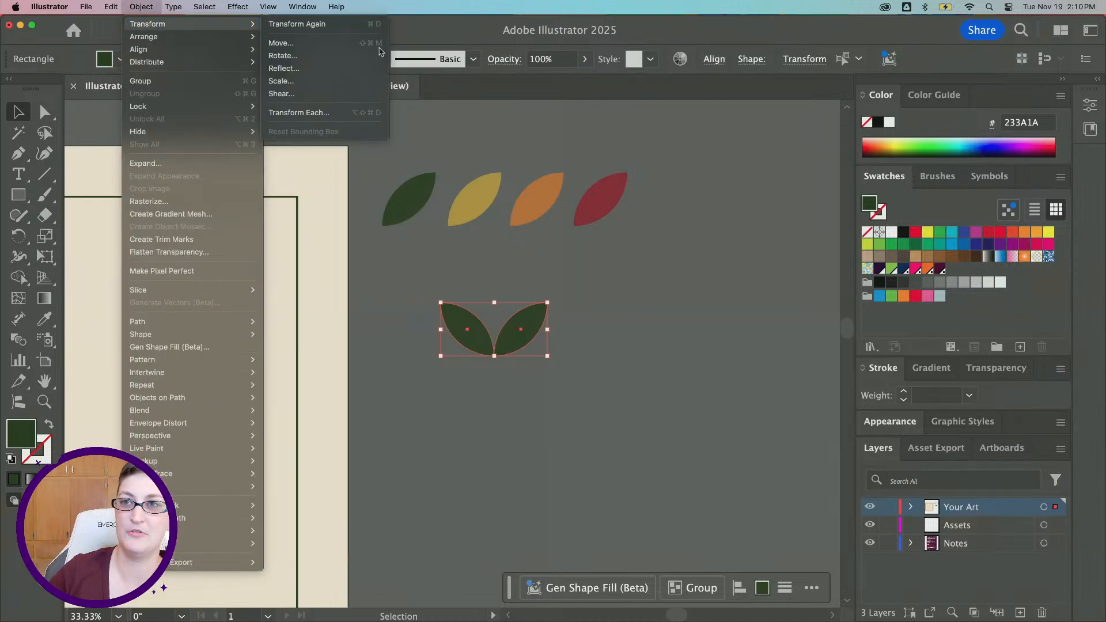
pyautogui.click(310, 68)
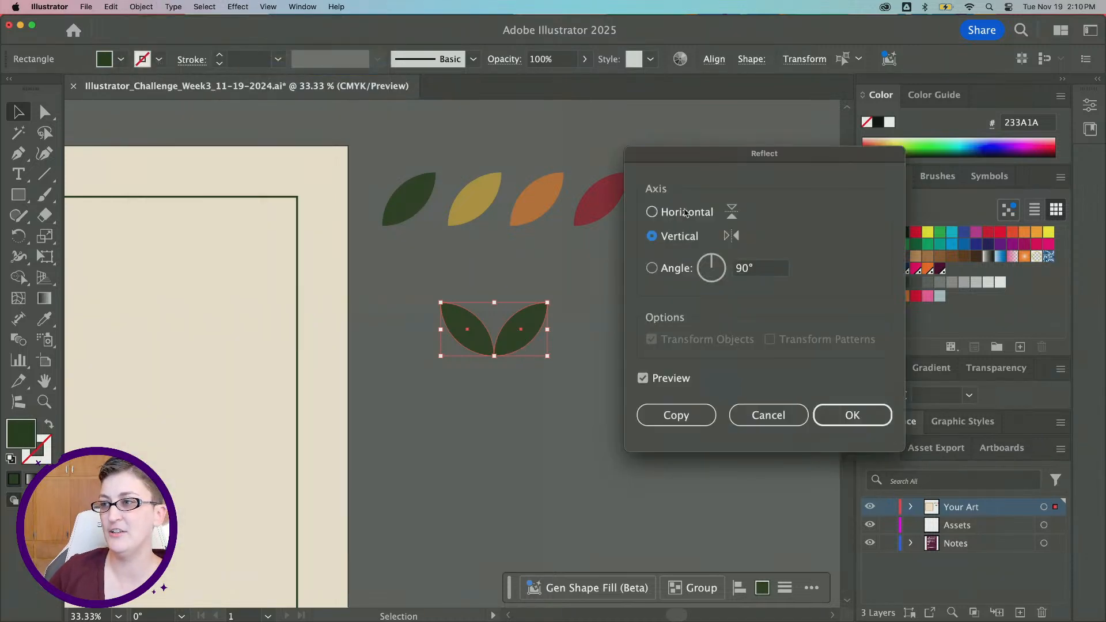
pyautogui.click(686, 213)
pyautogui.click(671, 415)
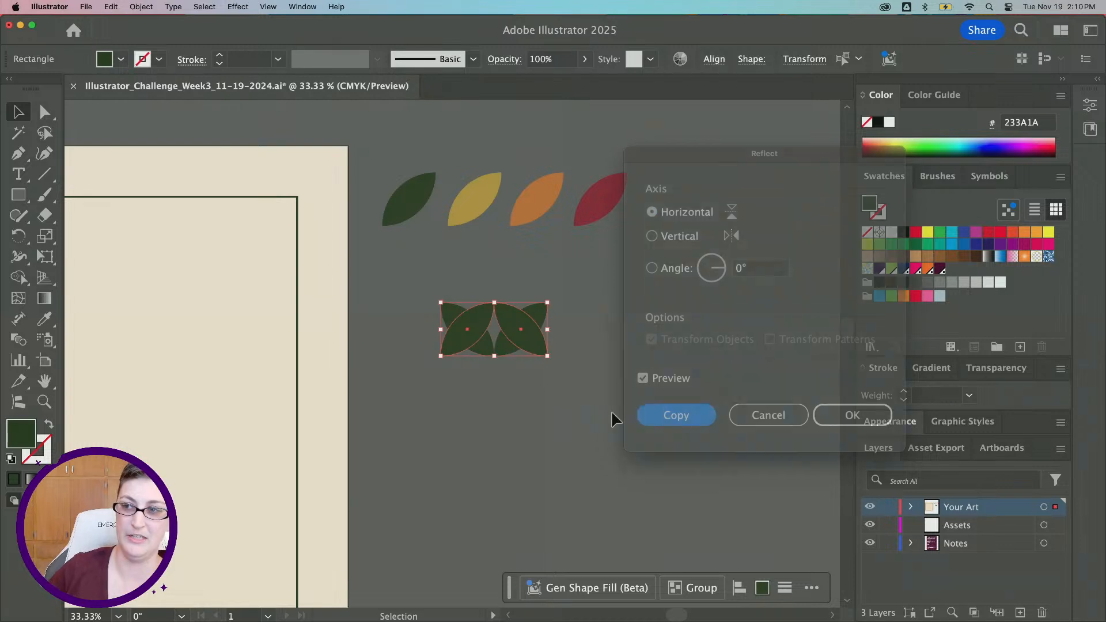
pyautogui.moveTo(524, 344); pyautogui.dragTo(523, 392)
pyautogui.click(671, 470)
# Select all four leaves of the X motif and group them
pyautogui.moveTo(440, 324); pyautogui.dragTo(420, 307)
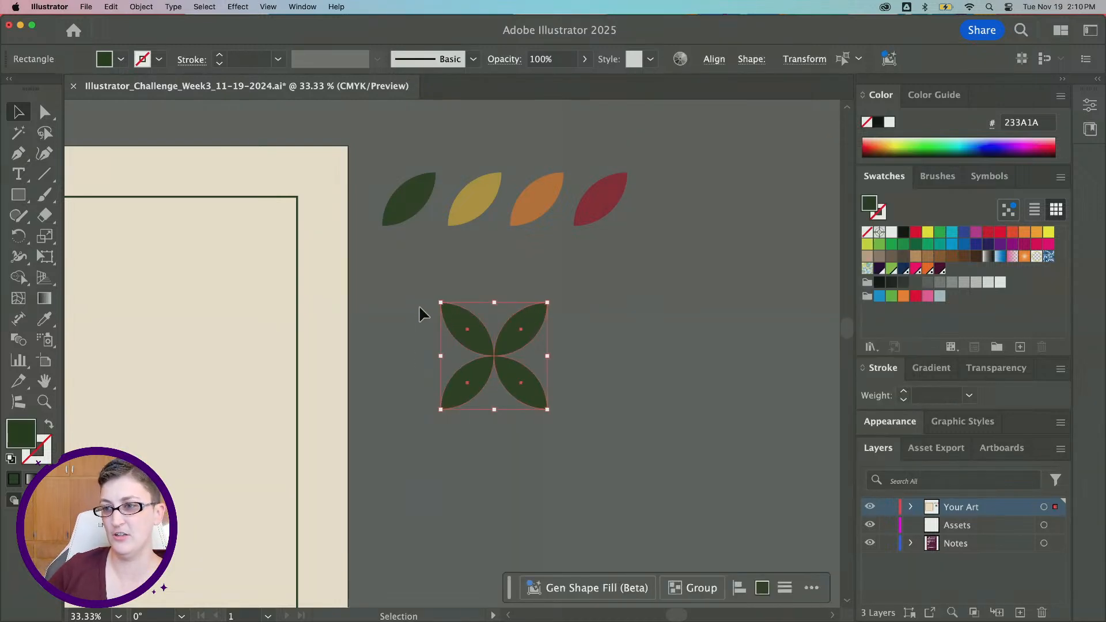
pyautogui.press('super+g')
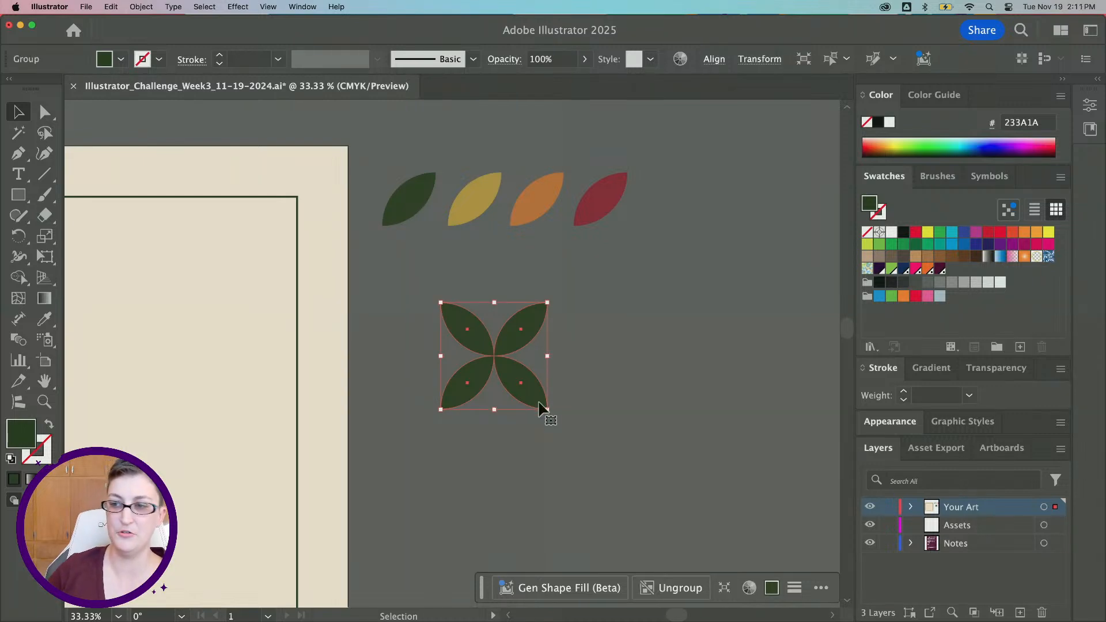
# Scale the grouped X motif down and place a copy beside it
pyautogui.click(632, 311)
pyautogui.moveTo(532, 393); pyautogui.dragTo(473, 318)
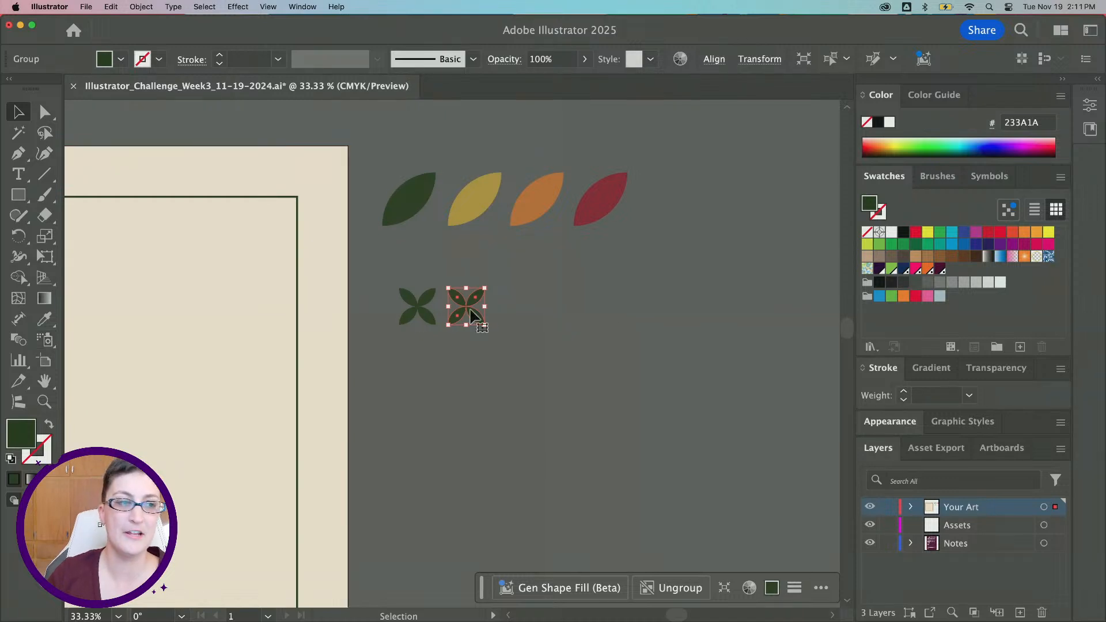
# Color the copied X motif mustard by sampling the mustard leaf with the Eyedropper
pyautogui.click(44, 318)
pyautogui.click(472, 188)
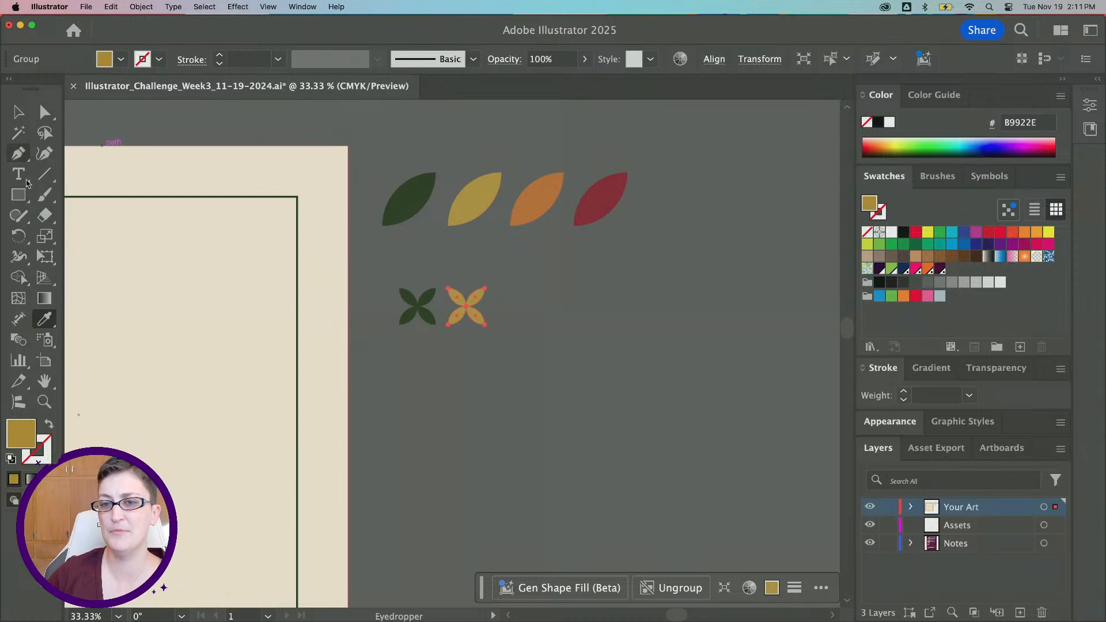
# Duplicate the mustard X motif twice to the right to make a row of four
pyautogui.press('v')
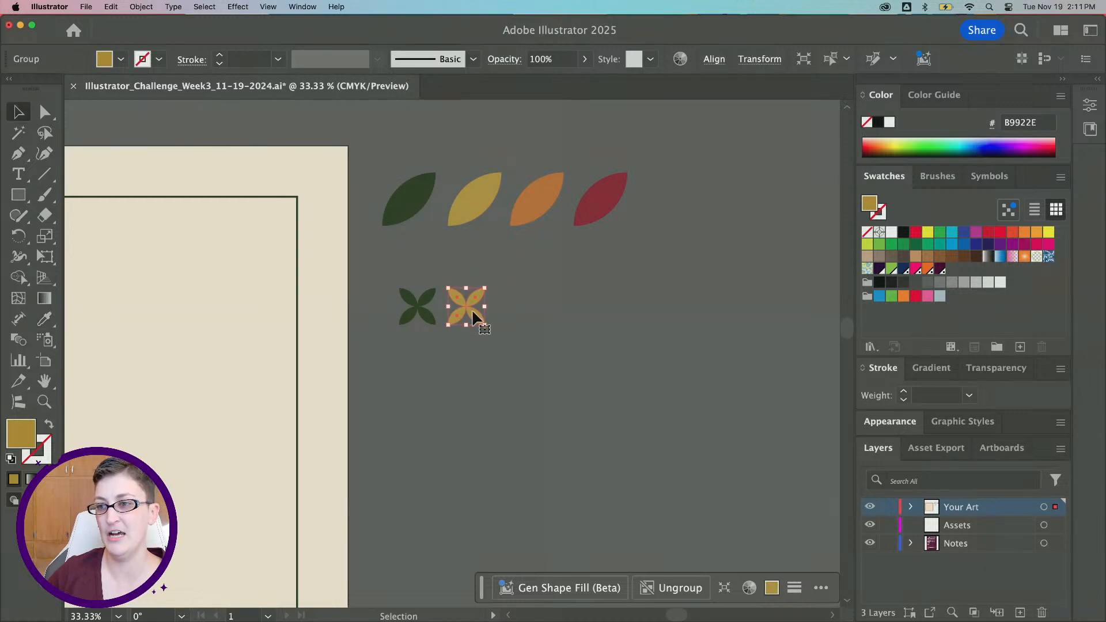
pyautogui.moveTo(473, 315); pyautogui.dragTo(577, 316)
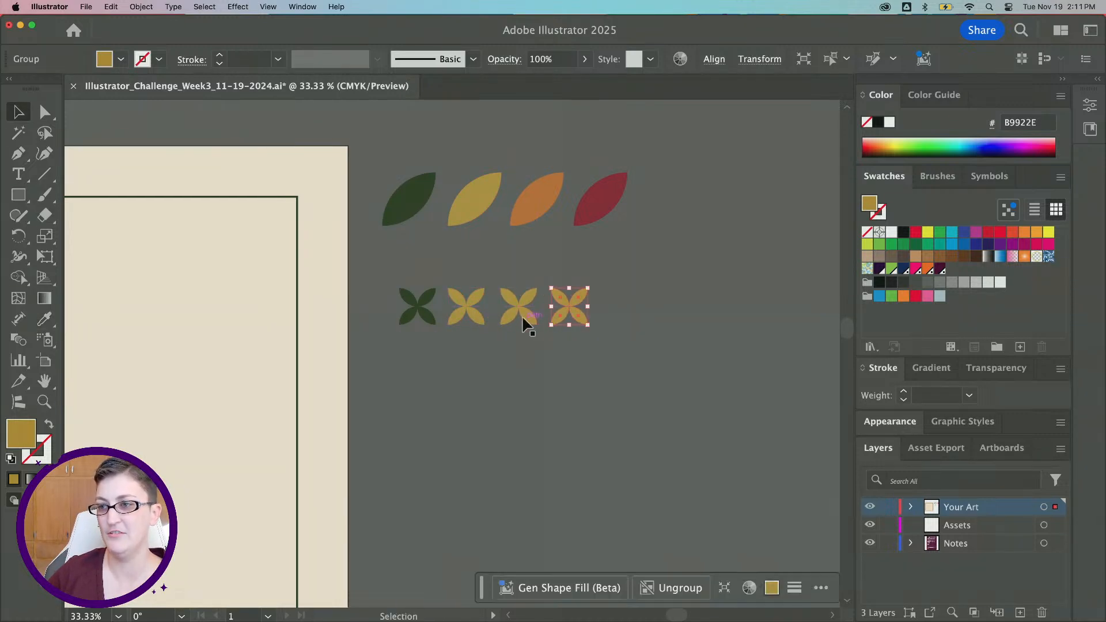
# Recolor the third X motif orange by sampling the orange leaf
pyautogui.click(525, 323)
pyautogui.press('i')
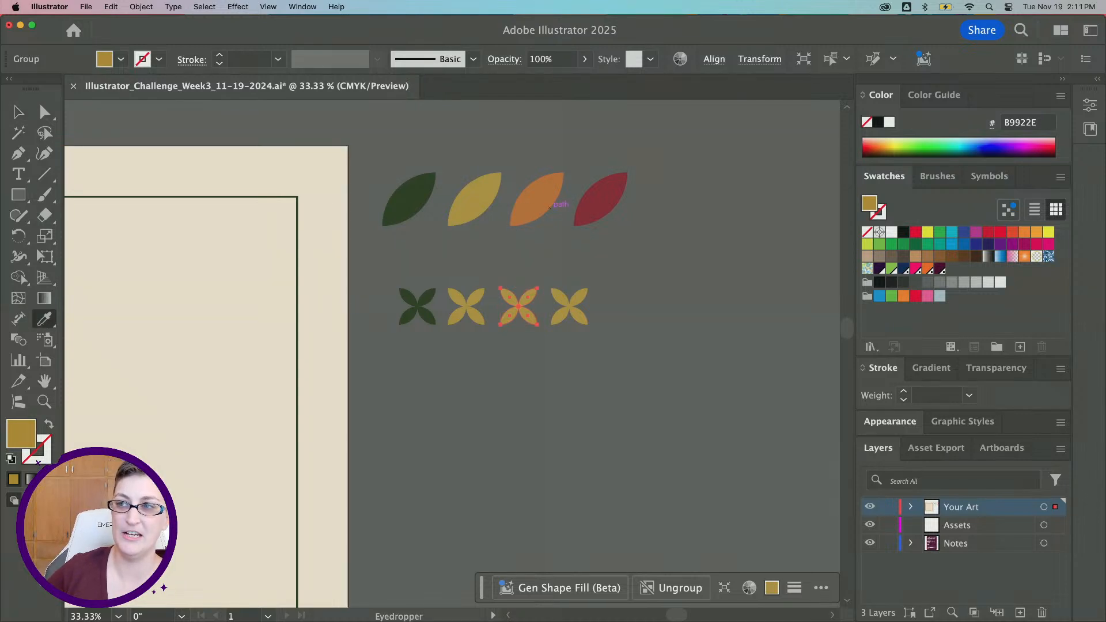
pyautogui.click(551, 205)
# Recolor the fourth X motif red by sampling the red leaf
pyautogui.press('v')
pyautogui.click(569, 318)
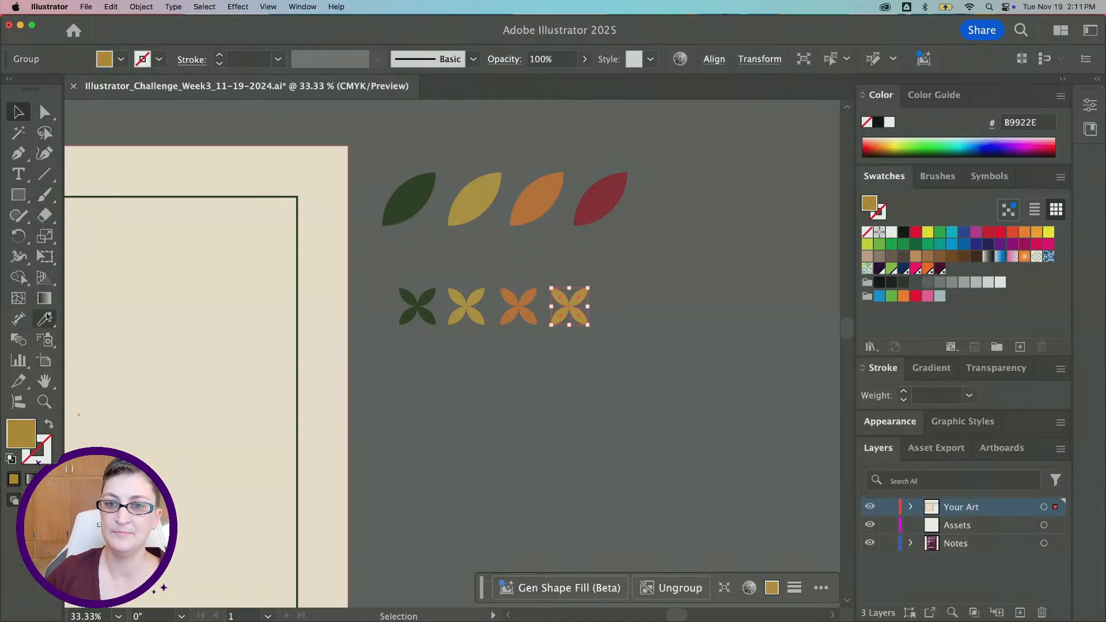
pyautogui.press('i')
pyautogui.click(608, 206)
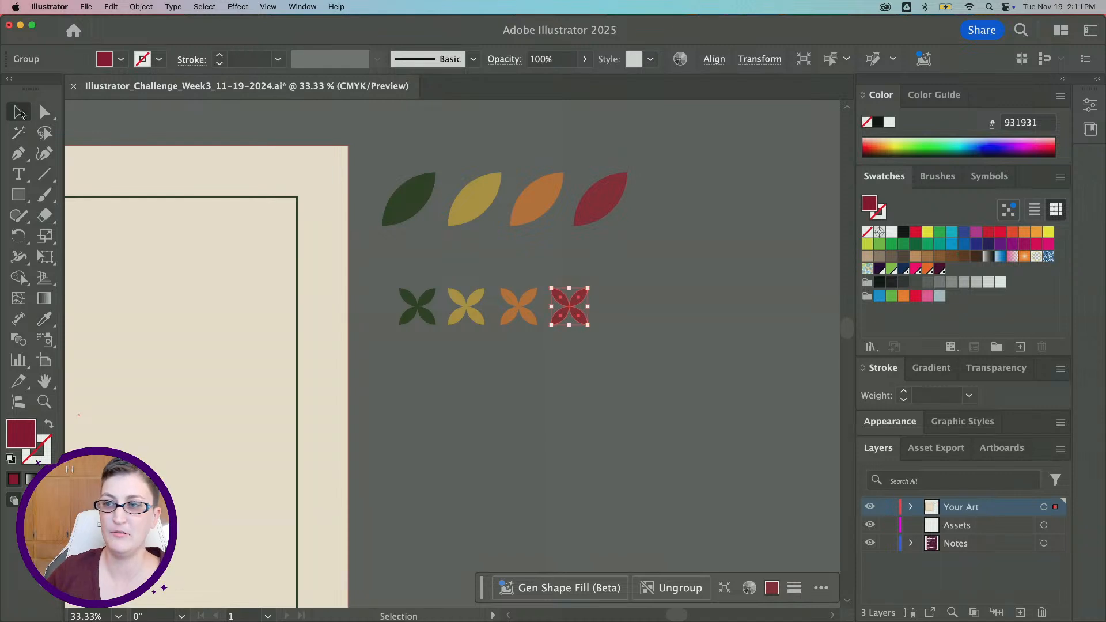
# Draw a red circle with the Ellipse tool below the row of X motifs
pyautogui.click(18, 112)
pyautogui.click(627, 464)
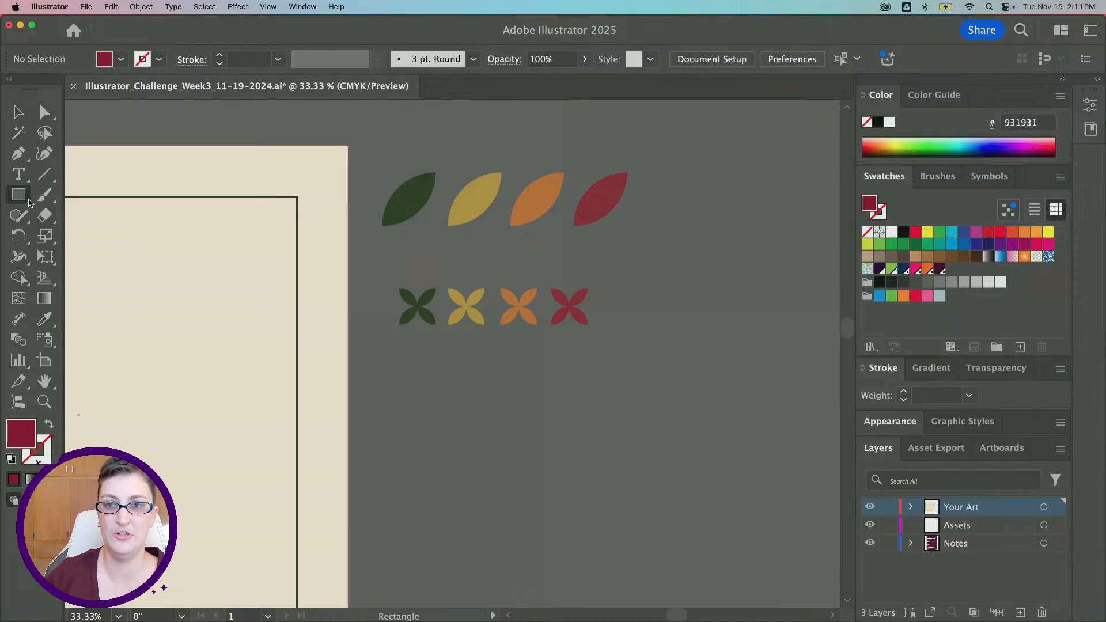
pyautogui.moveTo(18, 195); pyautogui.dragTo(101, 236)
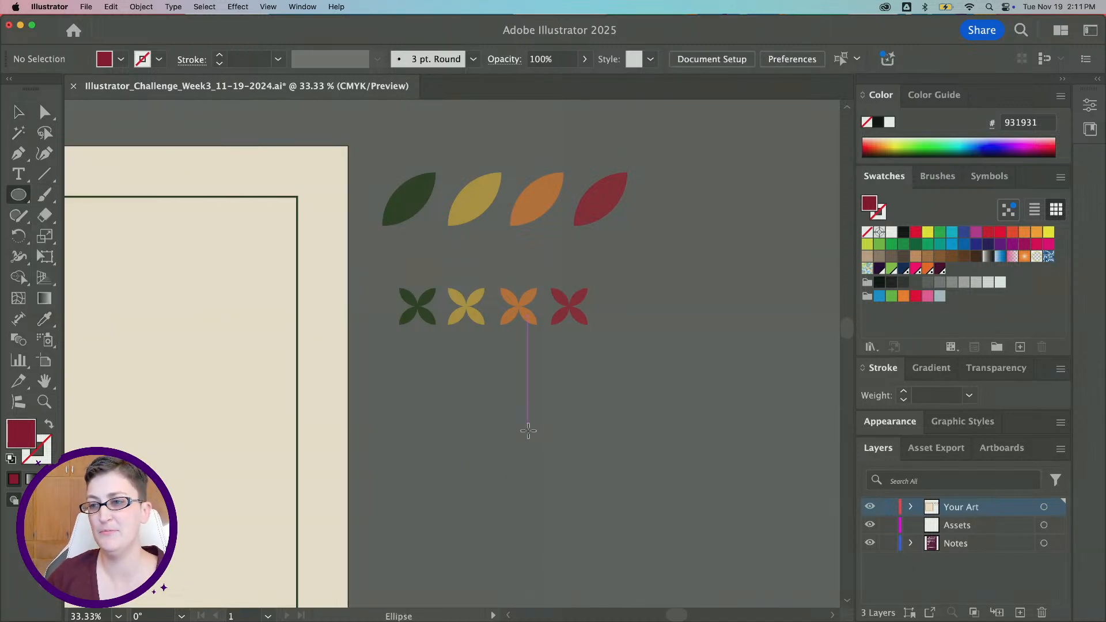
pyautogui.moveTo(435, 394); pyautogui.dragTo(477, 438)
pyautogui.press('v')
pyautogui.click(609, 416)
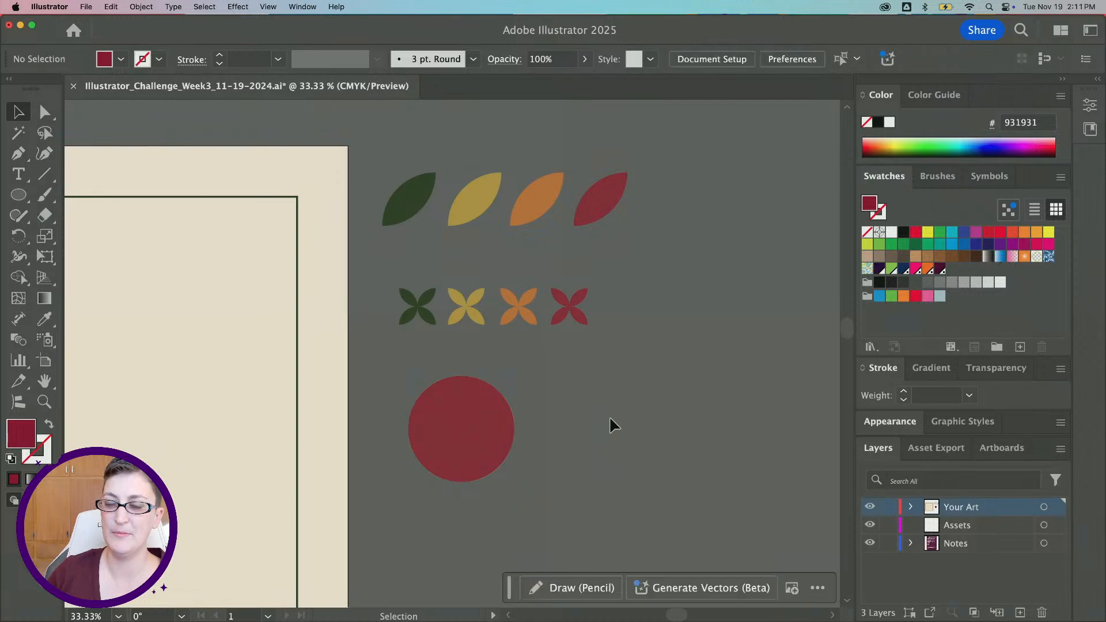
# Duplicate the green X motif onto the circle and bring it to the front
pyautogui.click(418, 322)
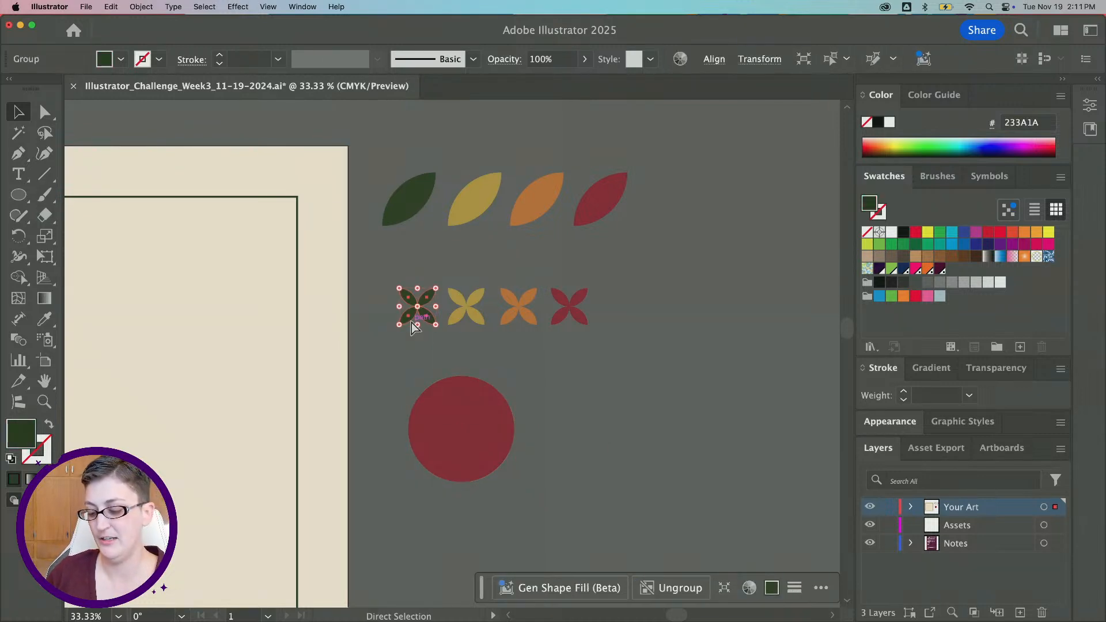
pyautogui.moveTo(425, 327); pyautogui.dragTo(476, 425)
pyautogui.click(144, 7)
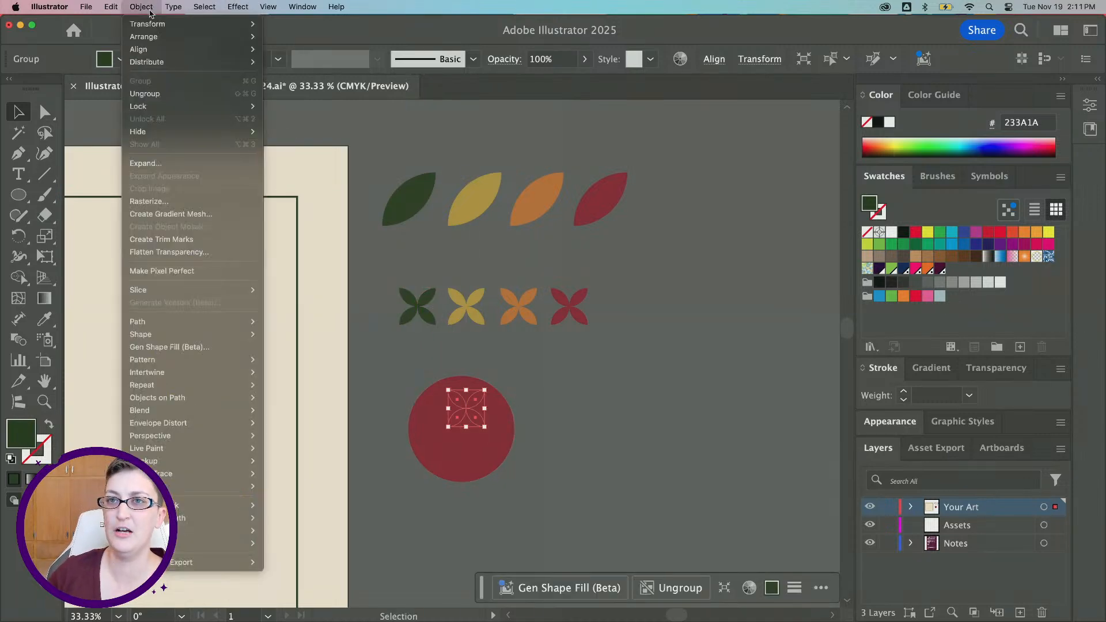
pyautogui.moveTo(231, 36)
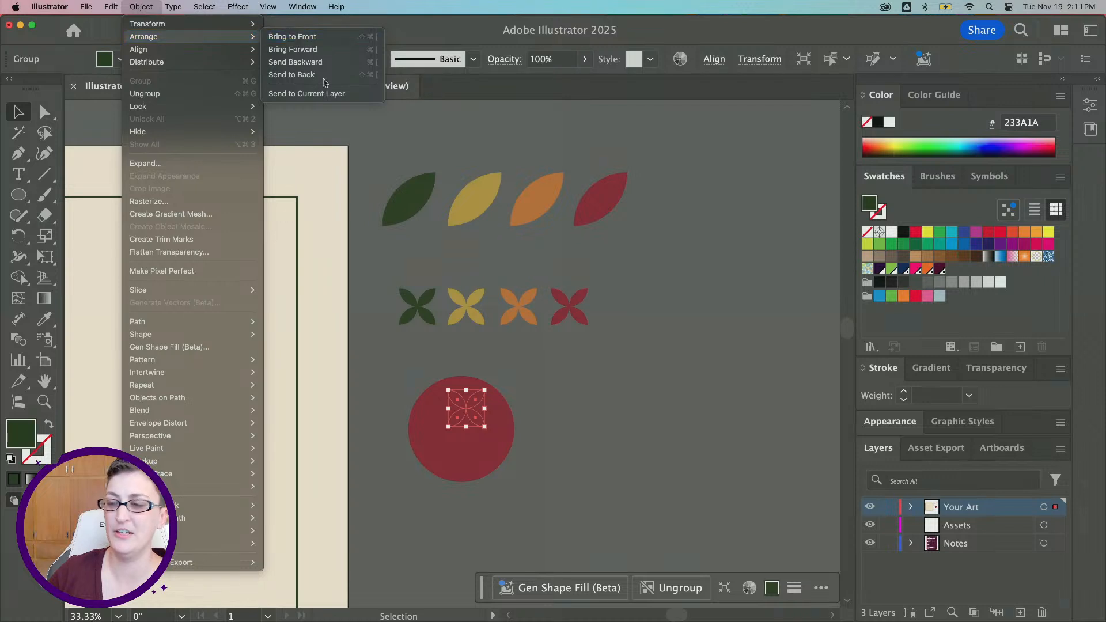
pyautogui.click(311, 37)
pyautogui.click(606, 447)
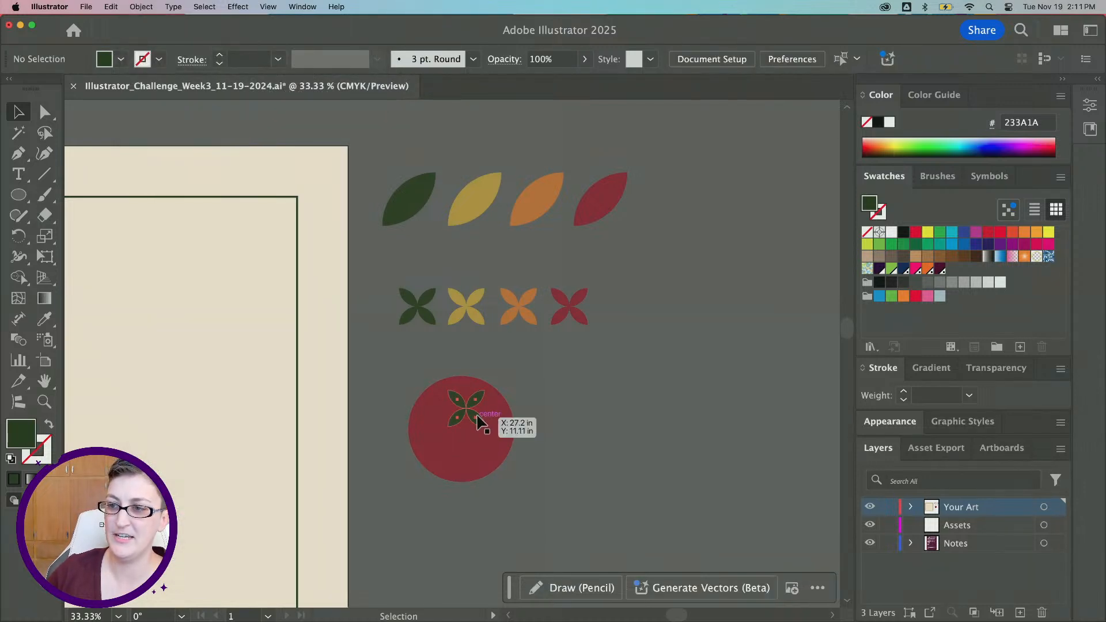
# Recolor the X motif on the circle to light red CE516F in the Color Picker
pyautogui.moveTo(477, 422); pyautogui.dragTo(472, 416)
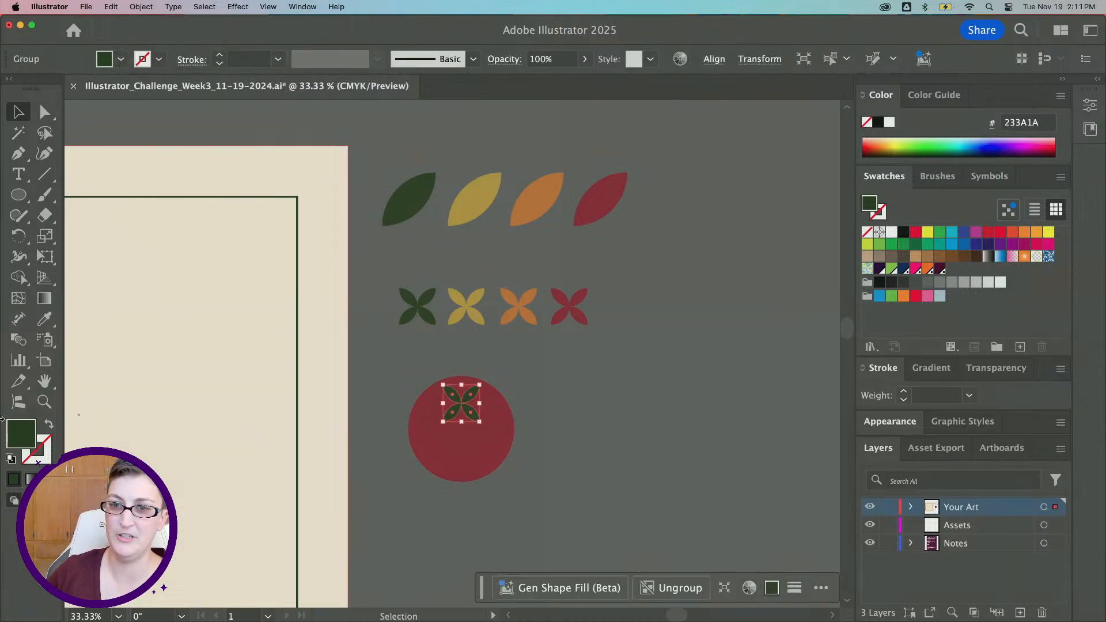
pyautogui.press('i')
pyautogui.click(461, 444)
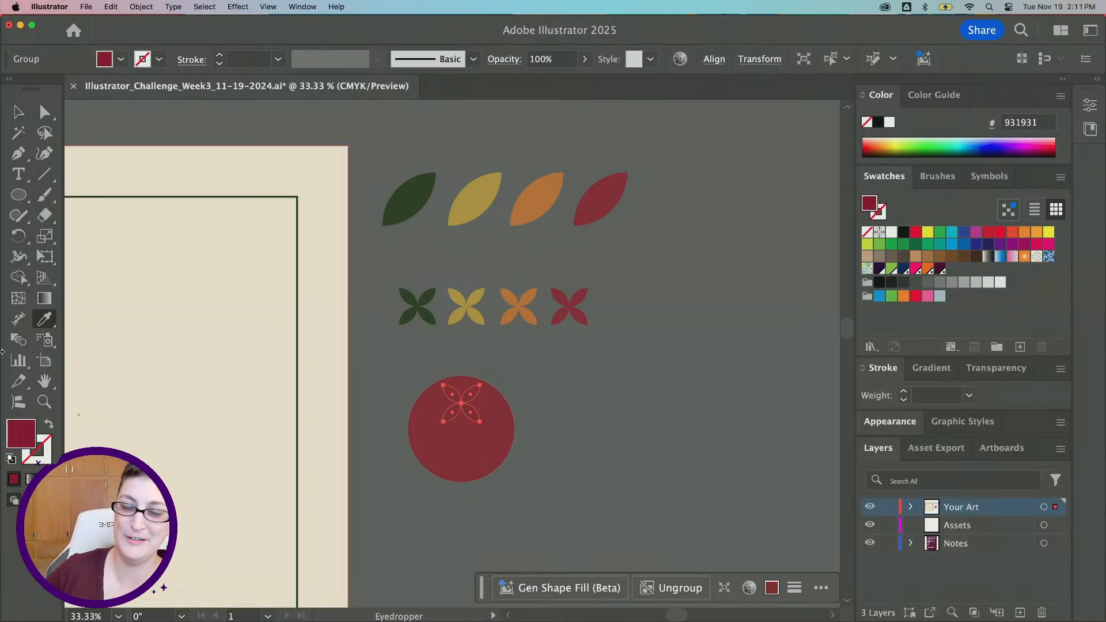
pyautogui.doubleClick(19, 439)
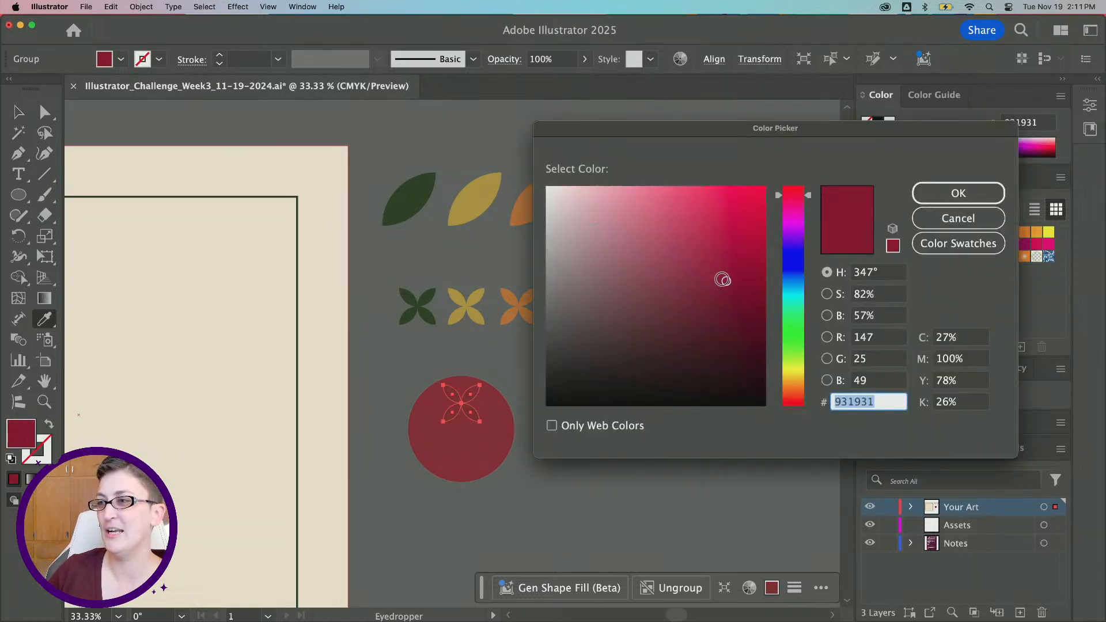
pyautogui.moveTo(723, 279); pyautogui.dragTo(686, 228)
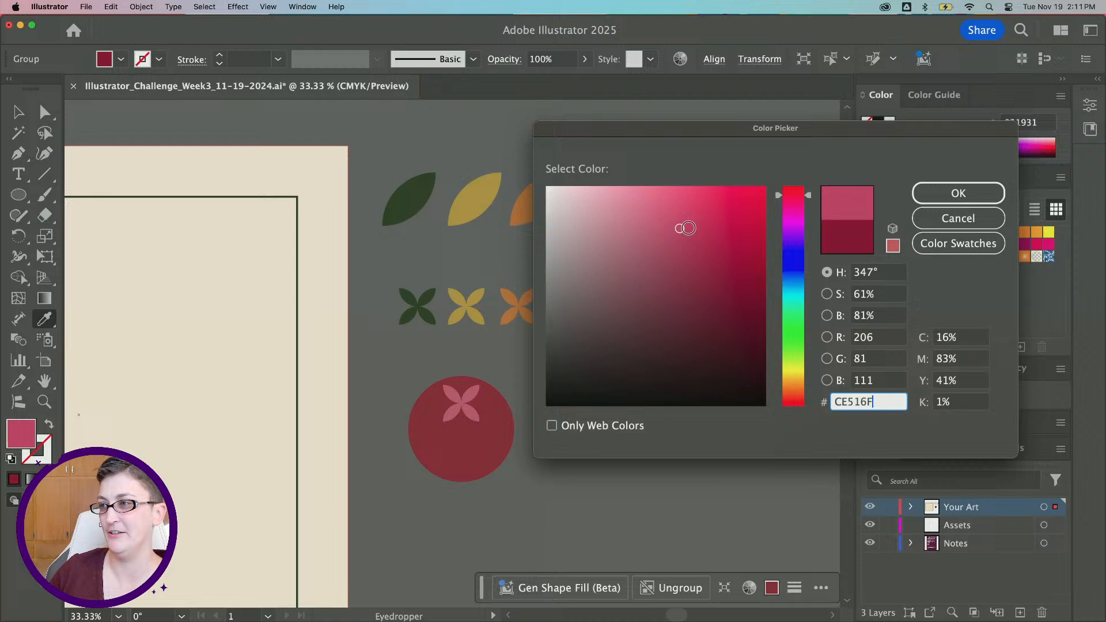
pyautogui.click(951, 186)
# Shrink the X motif and place it near the top of the circle
pyautogui.press('v')
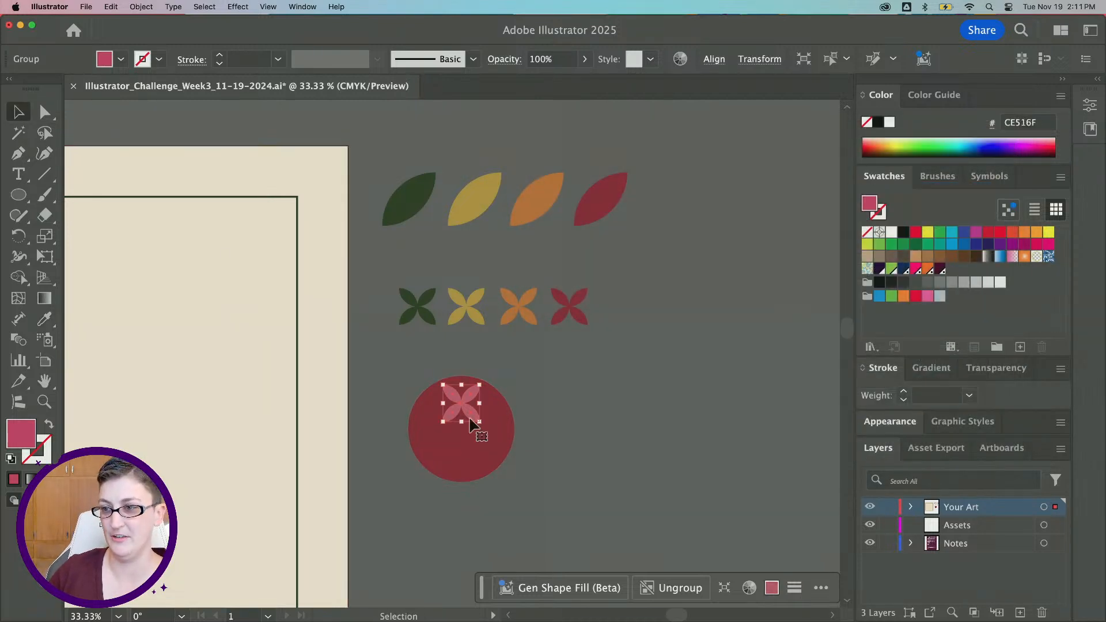
pyautogui.moveTo(470, 420); pyautogui.dragTo(461, 404)
pyautogui.click(640, 404)
pyautogui.click(542, 412)
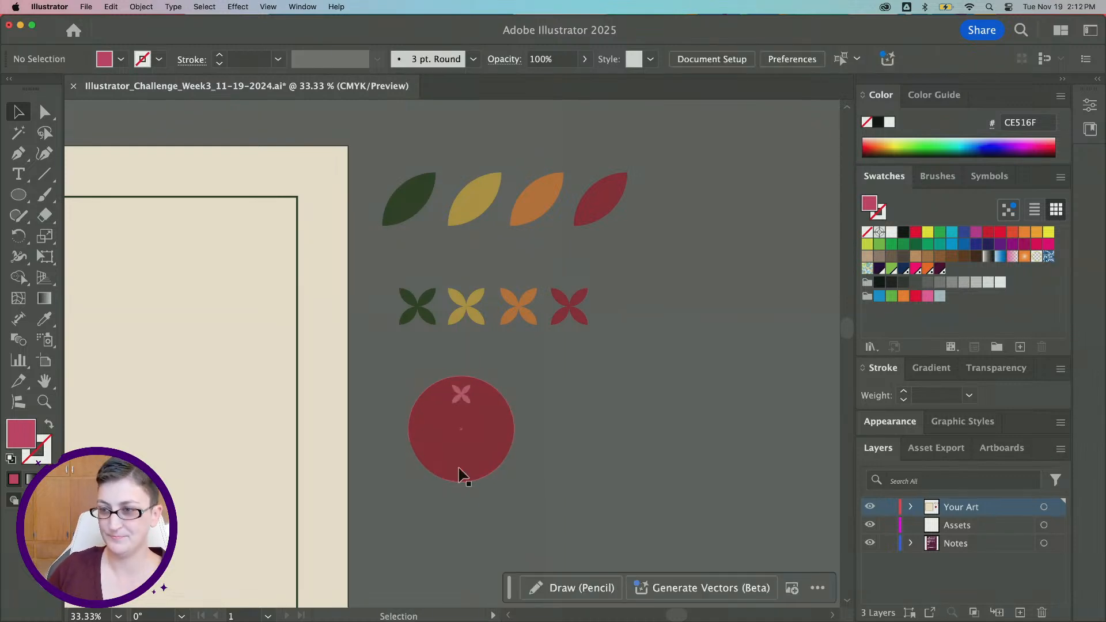
# Duplicate the circle and scale the copy into a small circle in its lower left area
pyautogui.click(459, 472)
pyautogui.click(667, 459)
pyautogui.click(488, 447)
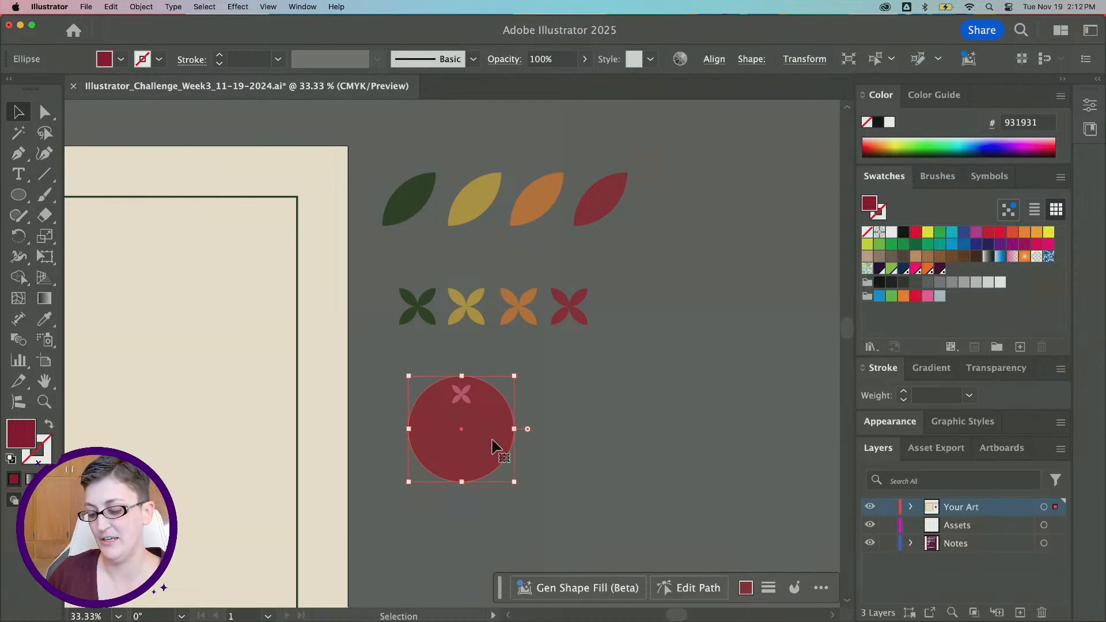
pyautogui.moveTo(493, 446)
pyautogui.mouseDown()
pyautogui.moveTo(484, 361)
pyautogui.moveTo(503, 433)
pyautogui.mouseUp()
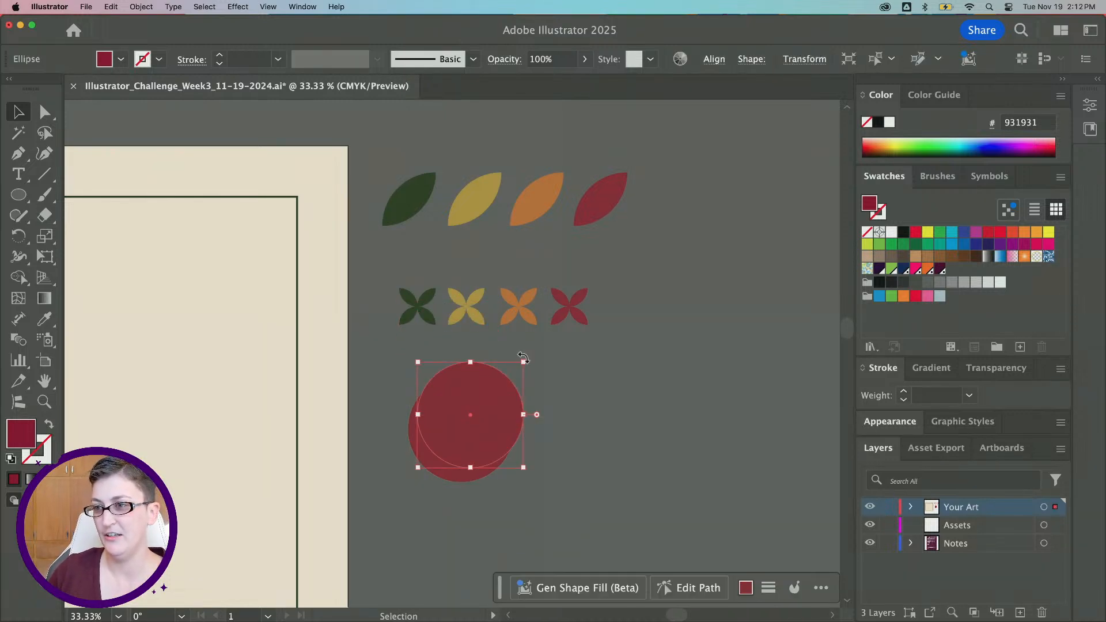
pyautogui.moveTo(524, 362); pyautogui.dragTo(458, 452)
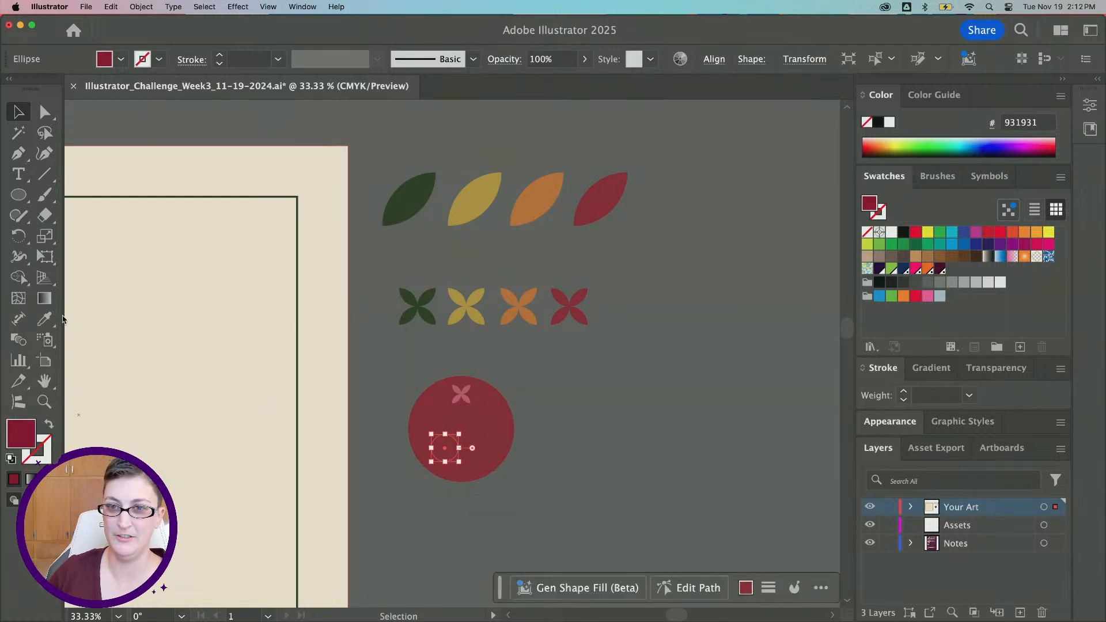
# Recolor the small circle to A33454 in the Color Picker
pyautogui.click(44, 318)
pyautogui.click(461, 394)
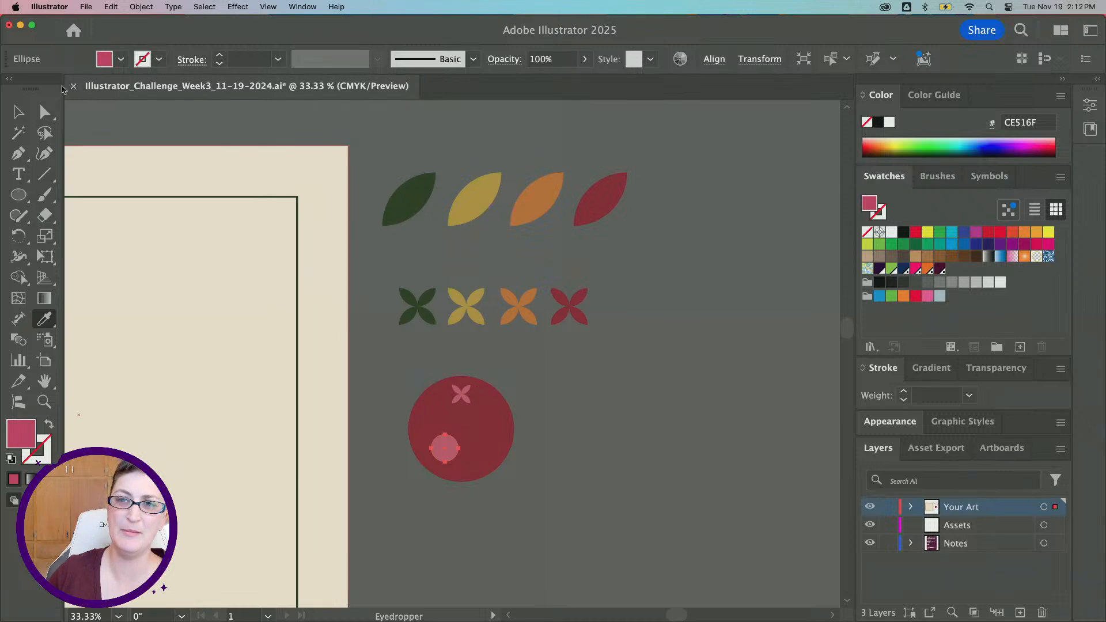
pyautogui.click(21, 111)
pyautogui.doubleClick(30, 438)
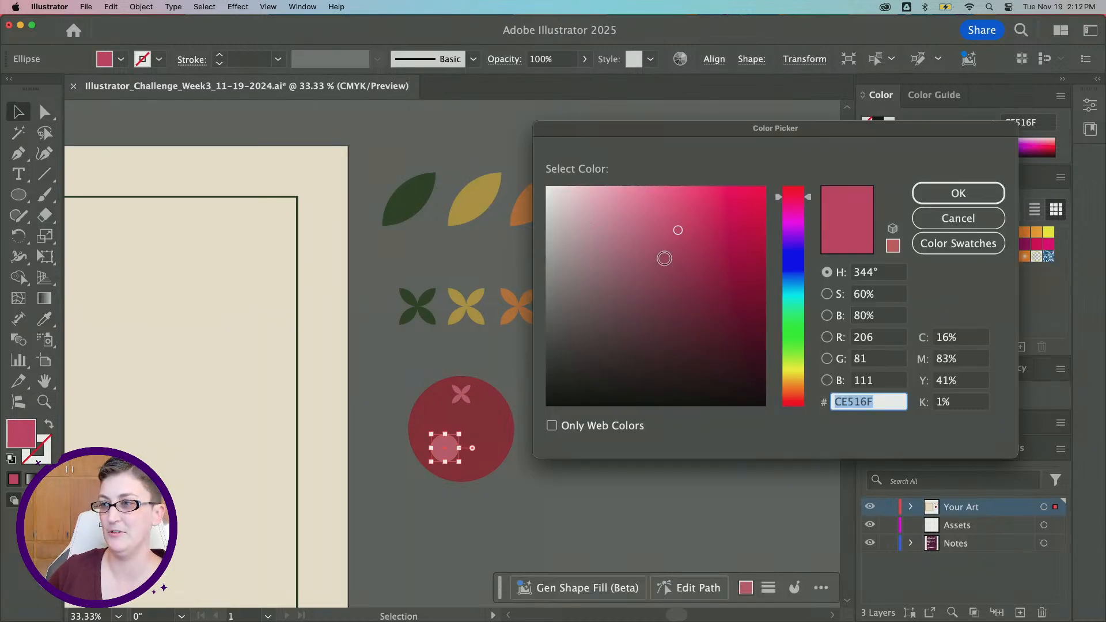
pyautogui.moveTo(677, 231); pyautogui.dragTo(698, 263)
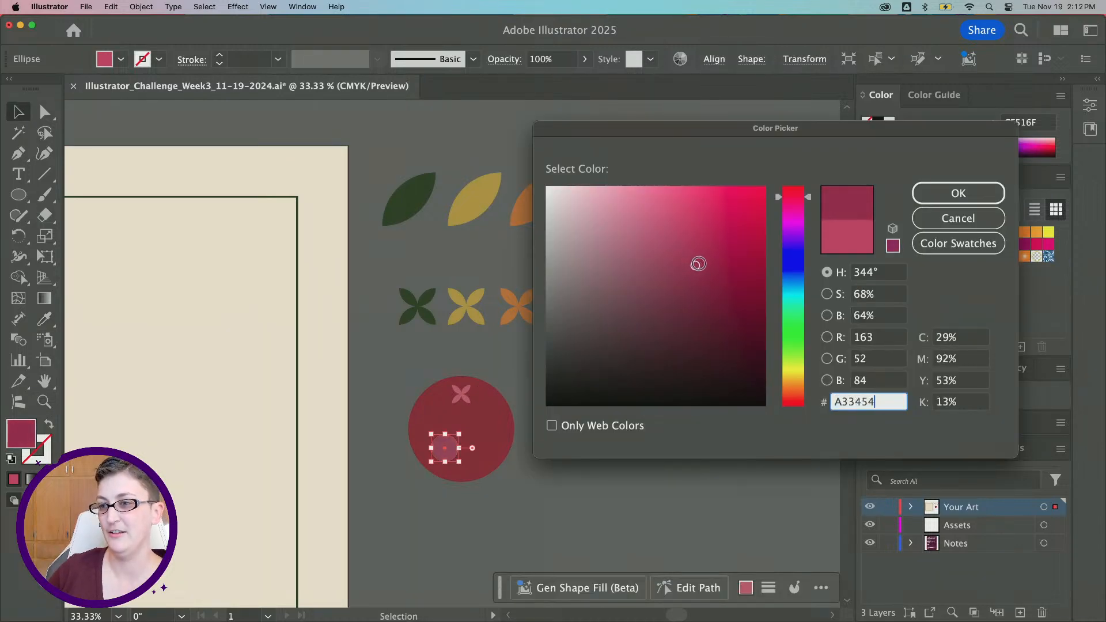
pyautogui.press('Return')
# Move the small circle slightly right within the large circle
pyautogui.click(400, 508)
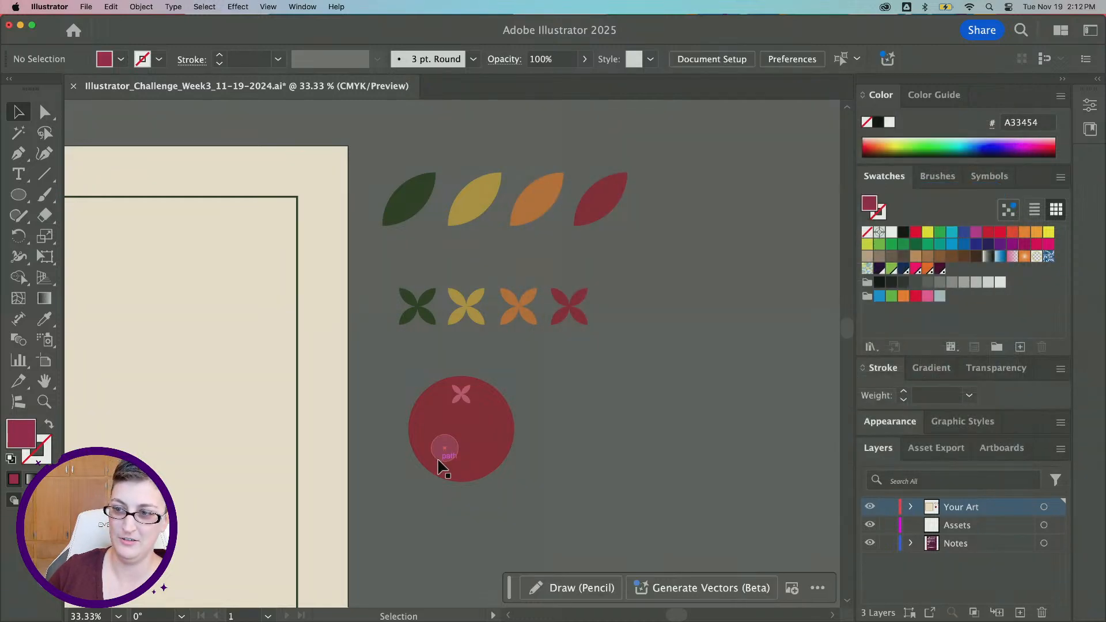
pyautogui.click(443, 455)
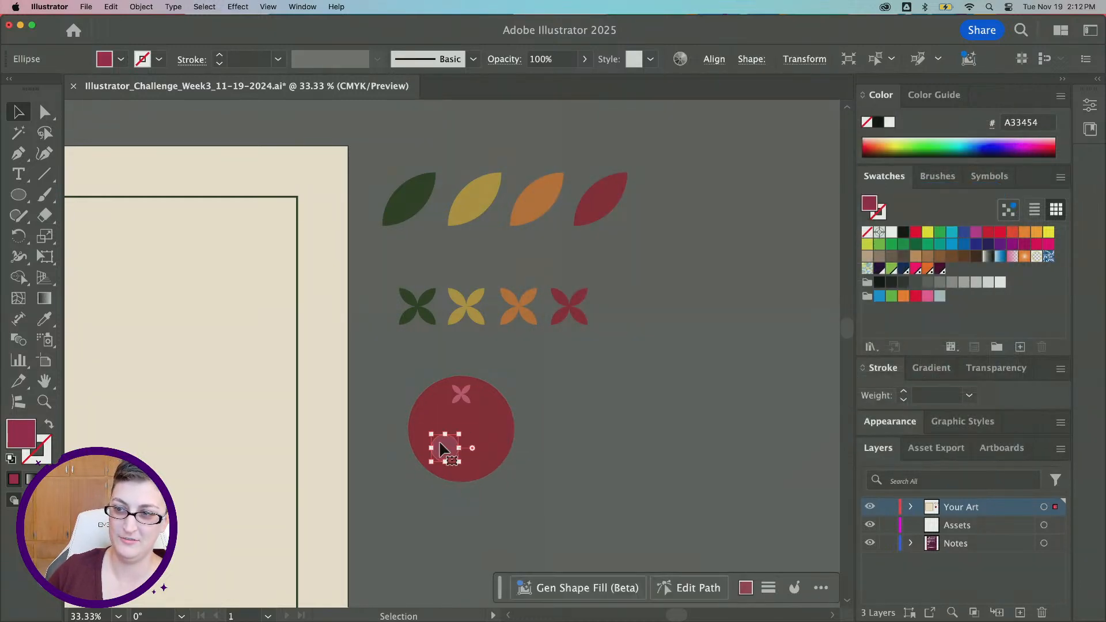
pyautogui.moveTo(442, 448); pyautogui.dragTo(471, 457)
pyautogui.click(500, 507)
pyautogui.click(591, 470)
pyautogui.scroll(-1, 590, 470)
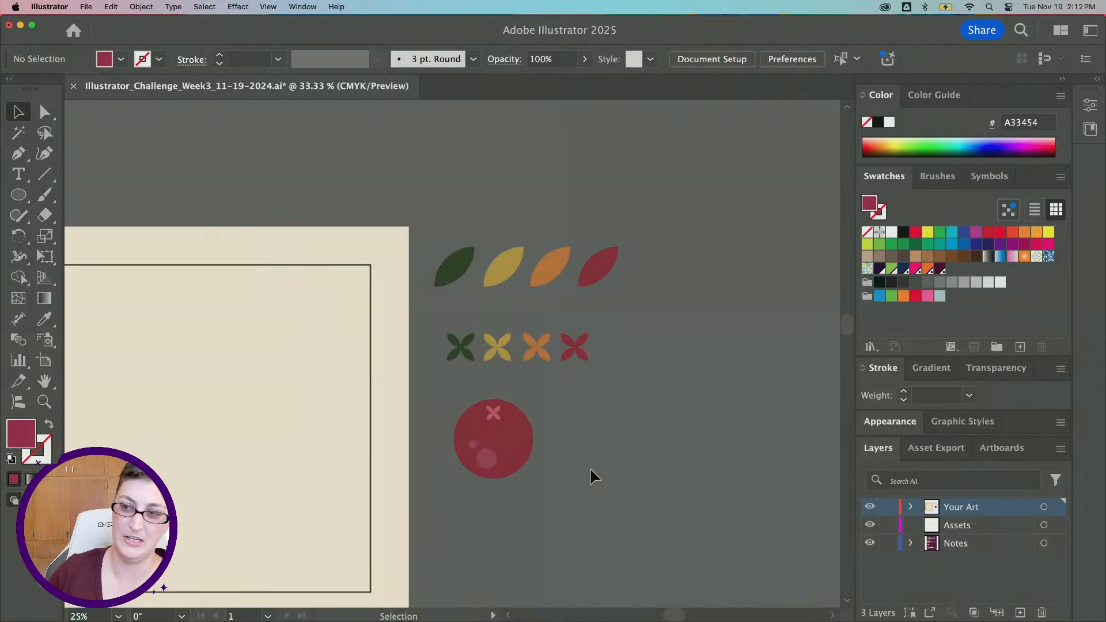
pyautogui.hscroll(-5, 590, 470)
pyautogui.scroll(-1, 590, 470)
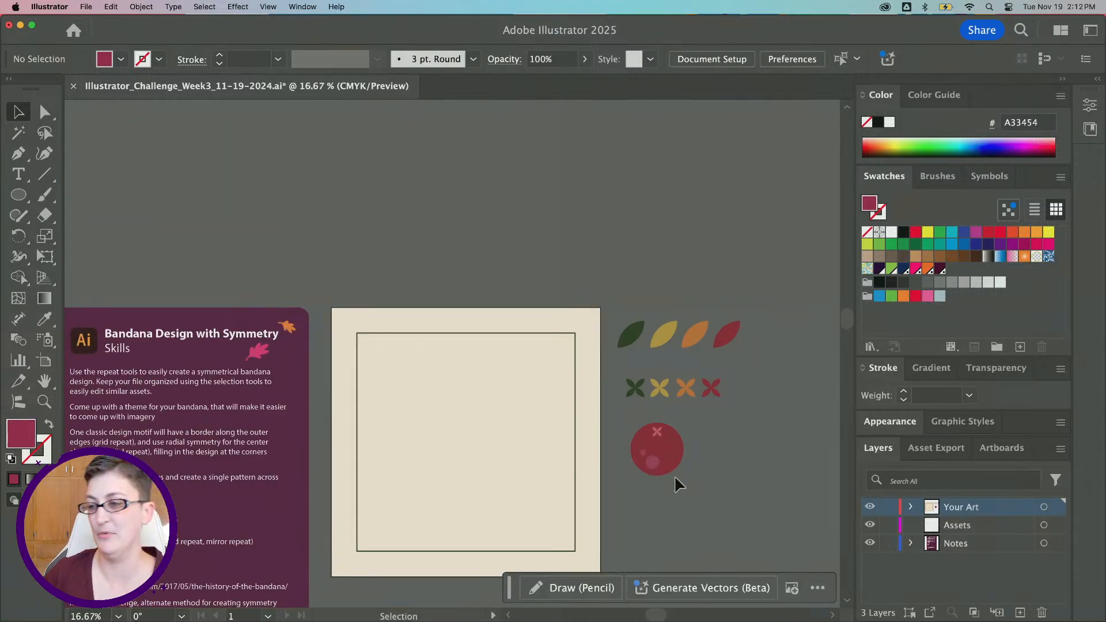
# Scale the whole berry group down into a small berry above the leaf row
pyautogui.moveTo(641, 429); pyautogui.dragTo(692, 437)
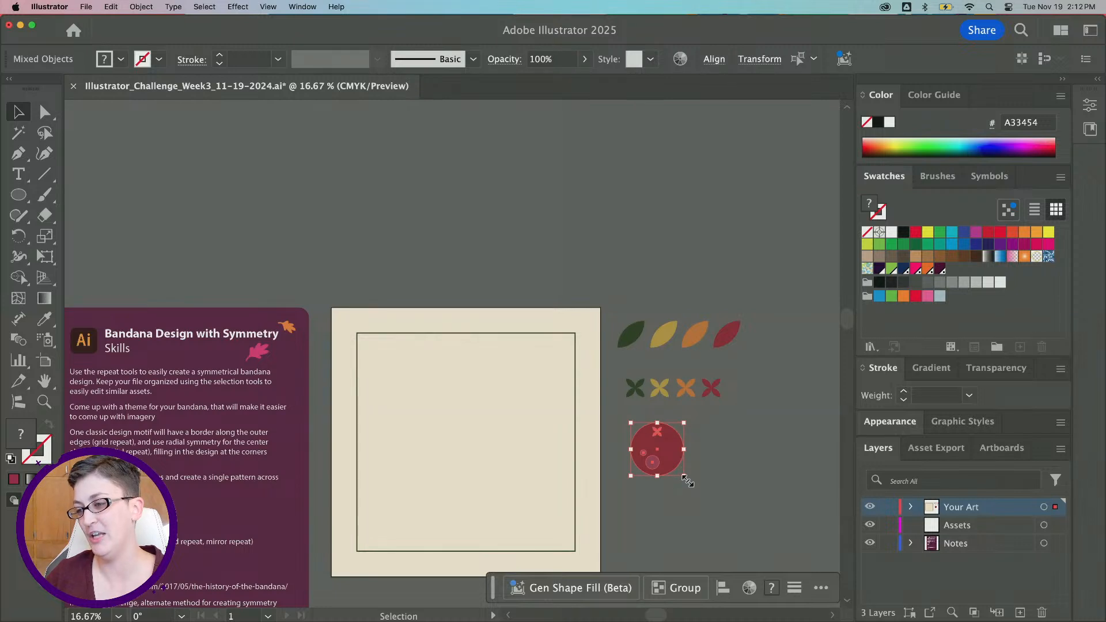
pyautogui.moveTo(687, 481); pyautogui.dragTo(637, 290)
pyautogui.click(690, 292)
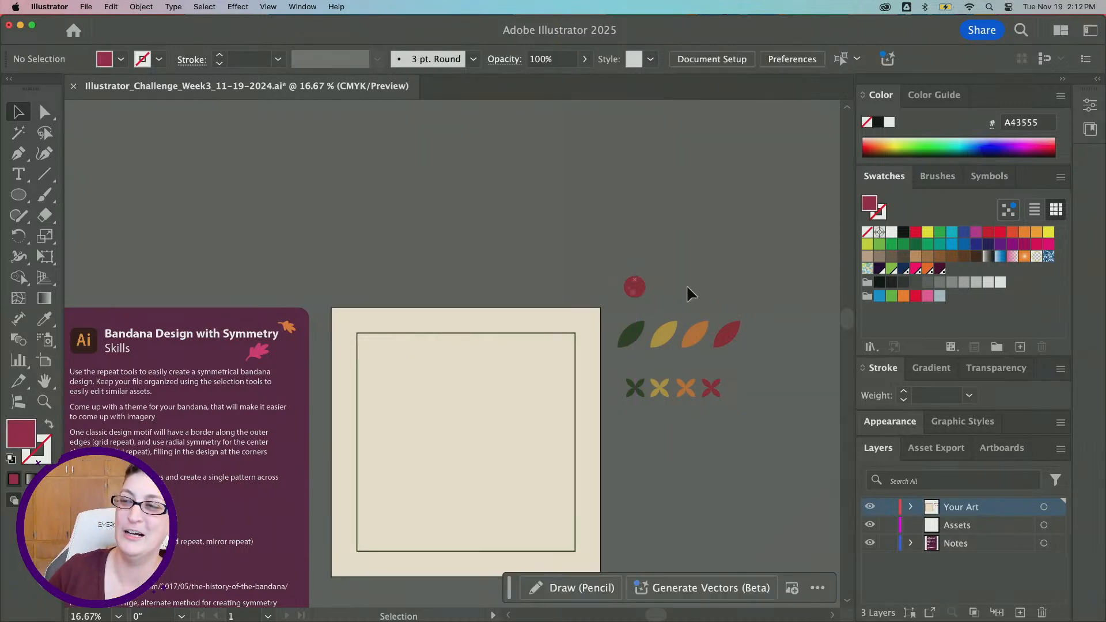
# Reposition the X and highlight circles within the small berry
pyautogui.scroll(3, 686, 284)
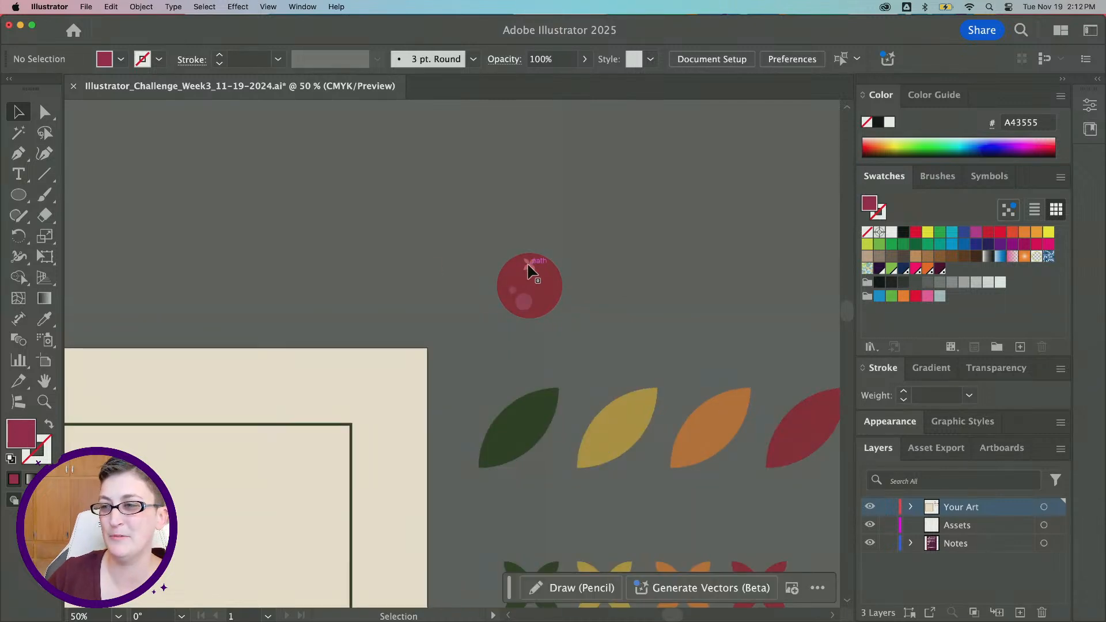
pyautogui.moveTo(528, 271)
pyautogui.mouseDown()
pyautogui.moveTo(550, 279)
pyautogui.moveTo(514, 294)
pyautogui.moveTo(528, 276)
pyautogui.moveTo(530, 315)
pyautogui.moveTo(515, 278)
pyautogui.mouseUp()
pyautogui.click(487, 297)
pyautogui.click(512, 291)
pyautogui.keyDown('shift'); pyautogui.click(524, 302); pyautogui.keyUp('shift')
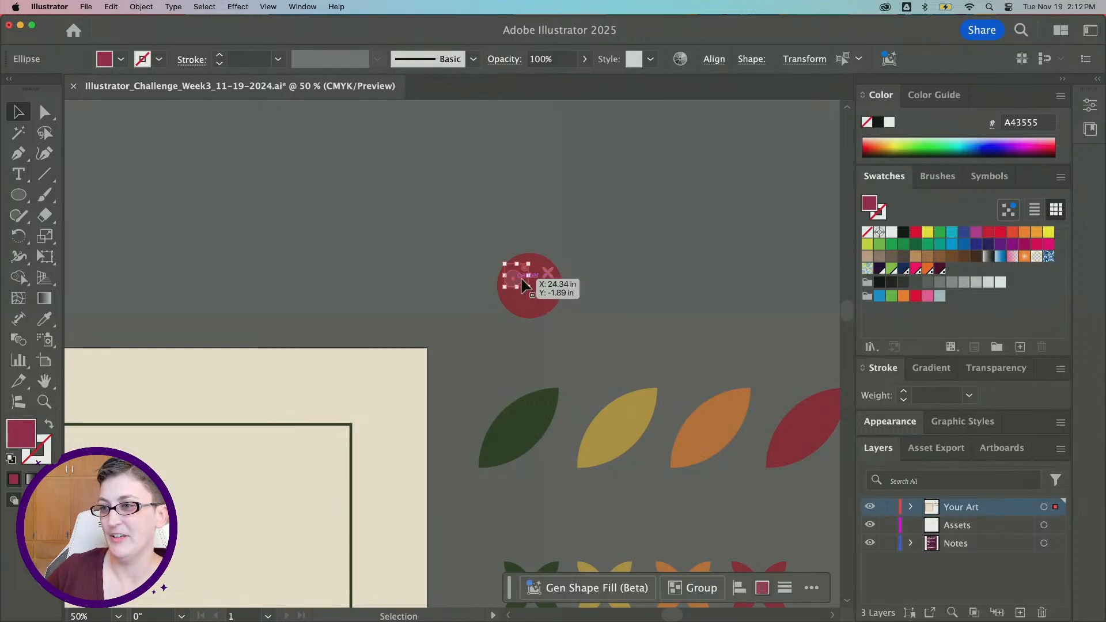
pyautogui.click(640, 265)
# Draw a small rectangle below the X motifs and fill it with the mustard leaf color using the Eyedropper
pyautogui.scroll(-1, 620, 303)
pyautogui.scroll(-3, 621, 301)
pyautogui.scroll(-3, 621, 301)
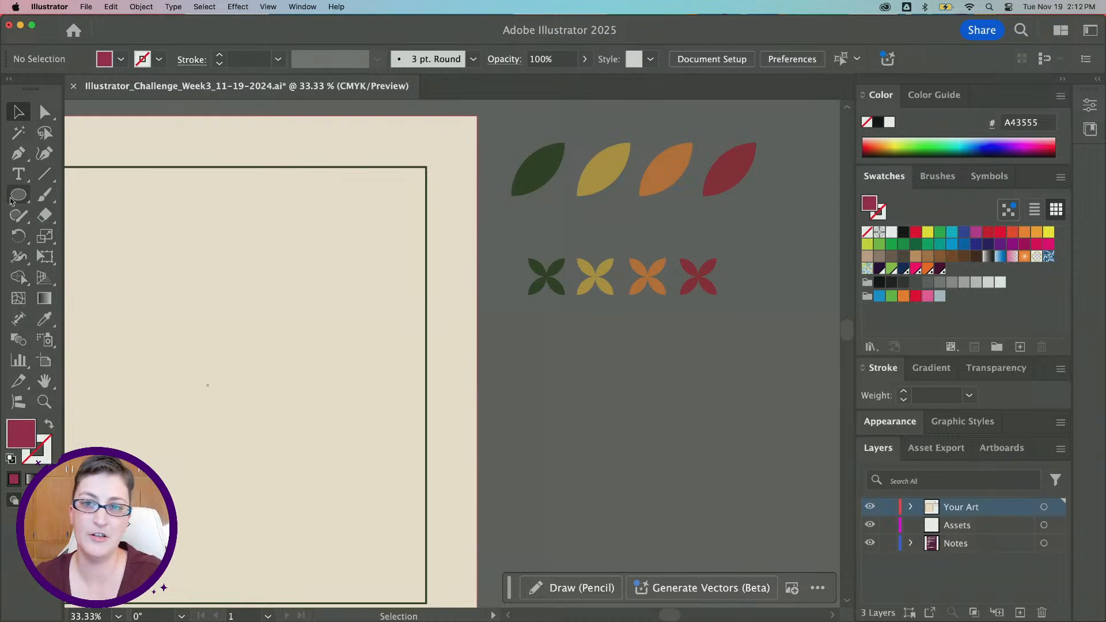
pyautogui.moveTo(23, 199); pyautogui.dragTo(75, 192)
pyautogui.hscroll(1, 612, 332)
pyautogui.scroll(-1, 612, 331)
pyautogui.moveTo(480, 308)
pyautogui.mouseDown()
pyautogui.moveTo(518, 356)
pyautogui.moveTo(543, 357)
pyautogui.mouseUp()
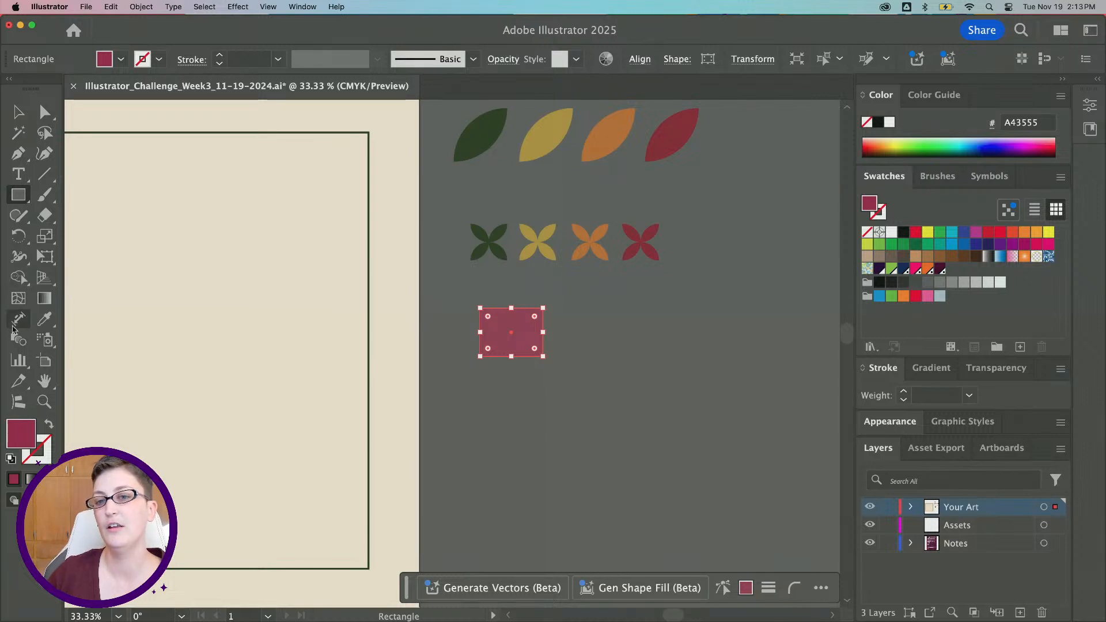
pyautogui.click(45, 318)
pyautogui.click(540, 135)
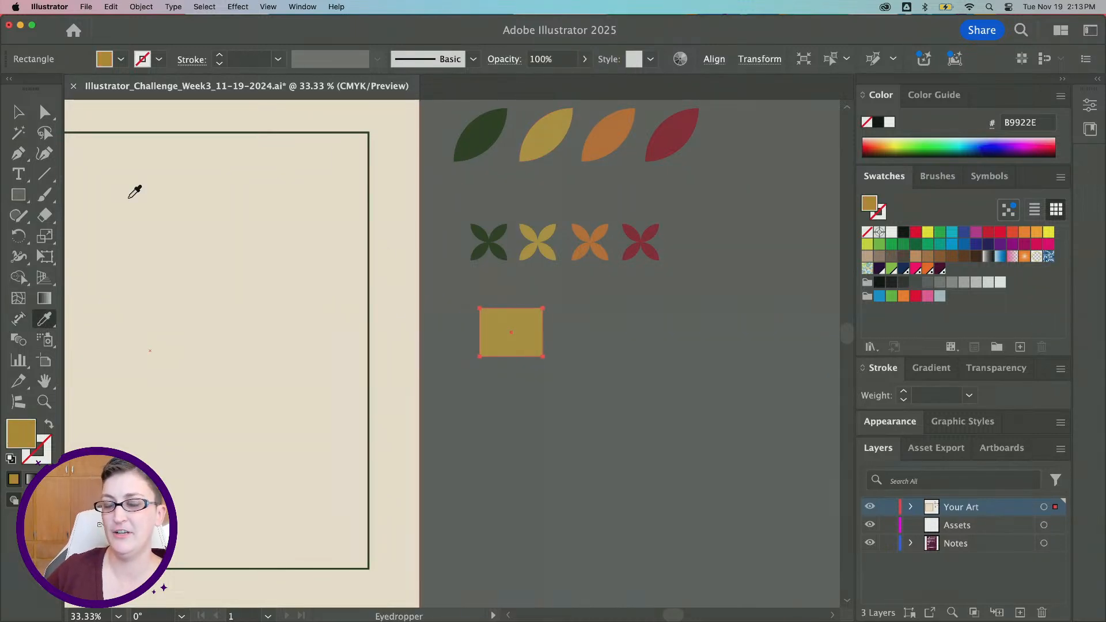
pyautogui.click(17, 112)
pyautogui.click(536, 364)
pyautogui.moveTo(532, 341); pyautogui.dragTo(315, 311)
pyautogui.press('super+z')
# Add an anchor point at the middle of the rectangle's bottom edge and nudge it down into a point
pyautogui.press('super+equal')
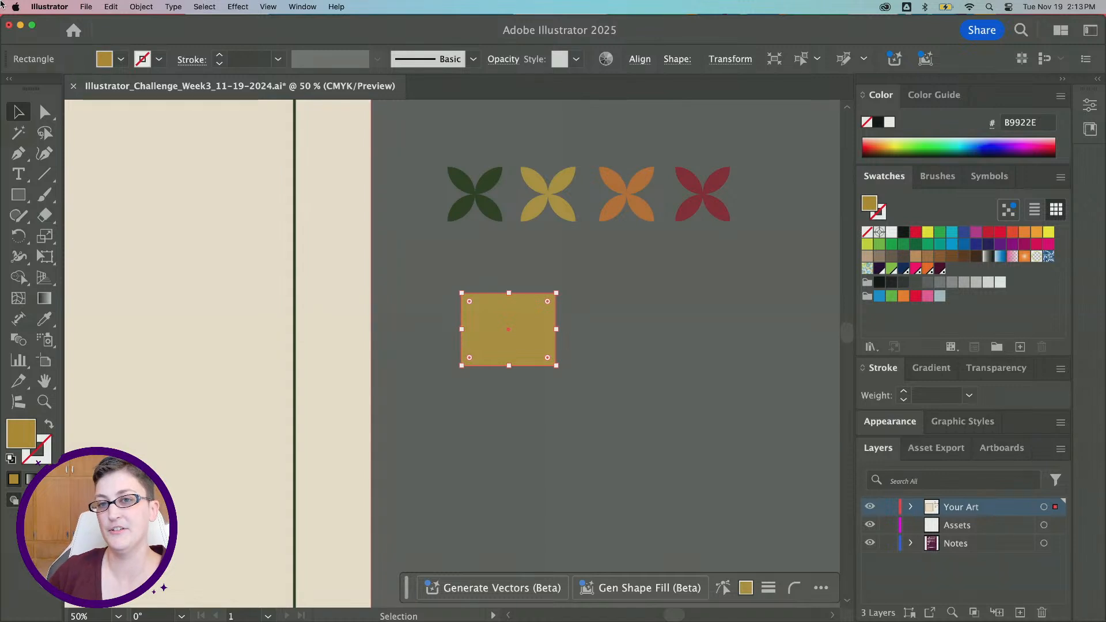
pyautogui.click(17, 160)
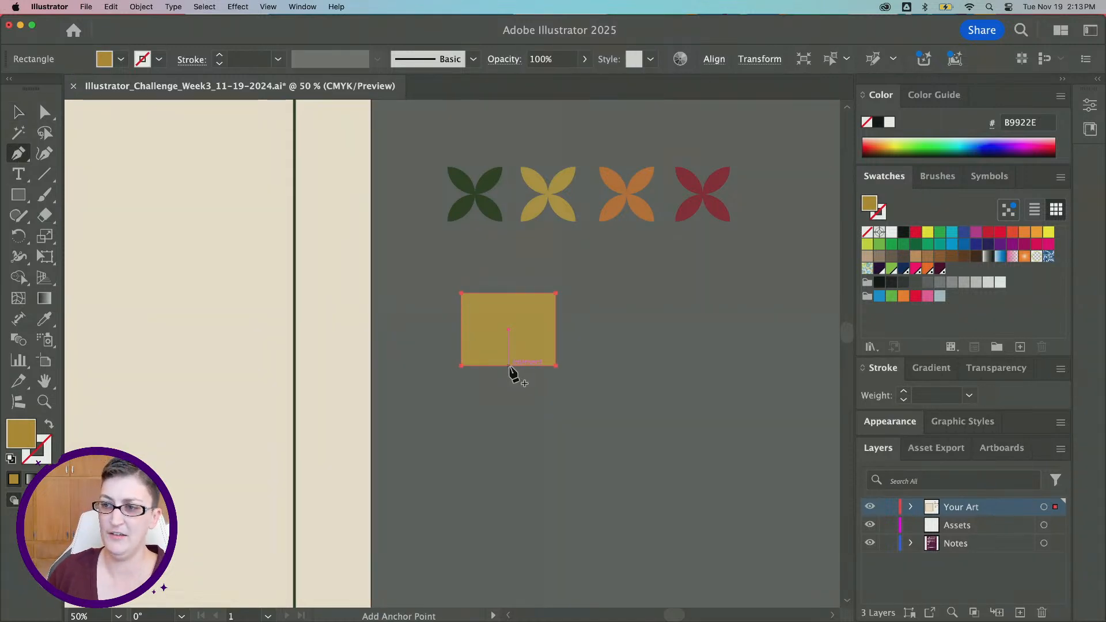
pyautogui.scroll(3, 509, 367)
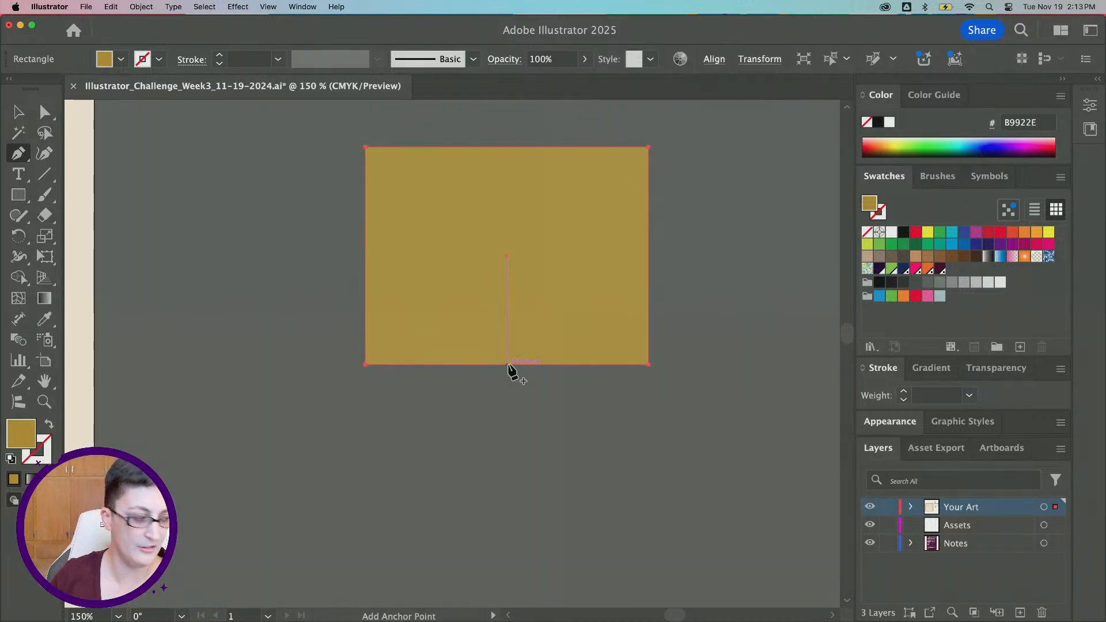
pyautogui.click(507, 364)
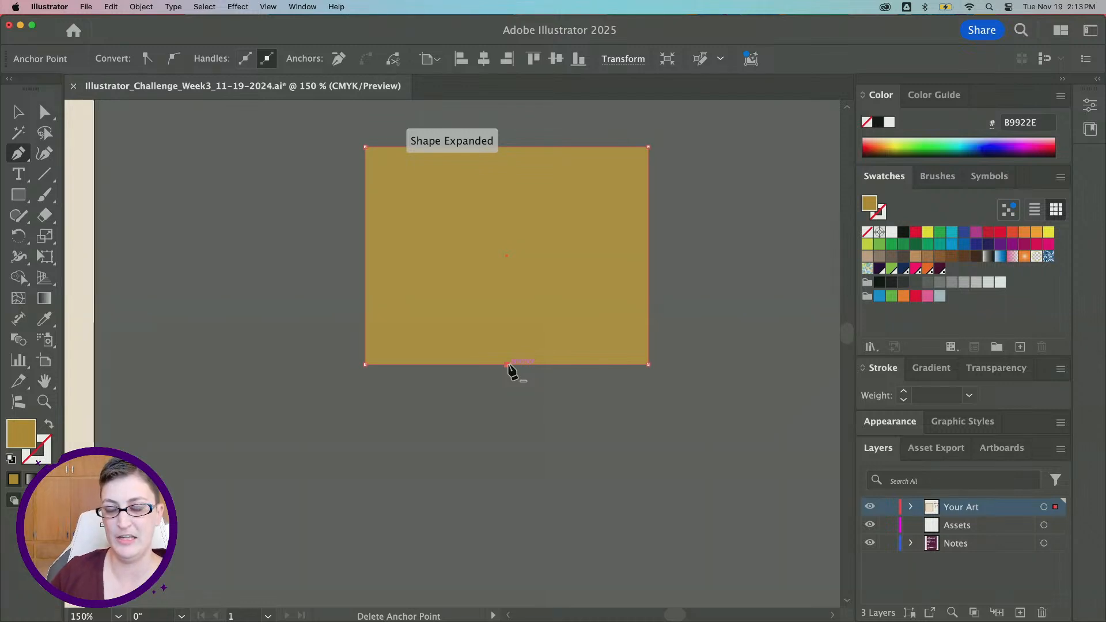
pyautogui.press('Down')
pyautogui.press('Down')
pyautogui.press('Down')
pyautogui.press('Down')
pyautogui.press('Down')
pyautogui.press('Down')
pyautogui.press('Down')
pyautogui.press('Down')
pyautogui.press('Down')
pyautogui.press('Down')
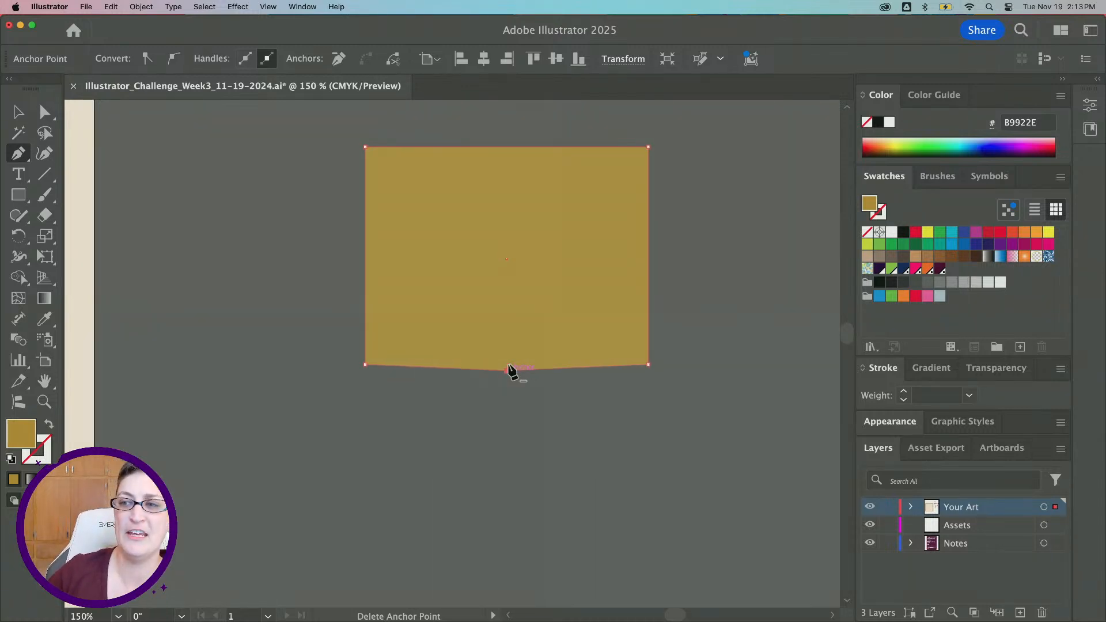
pyautogui.press('Down')
pyautogui.press('Down')
pyautogui.press('Down')
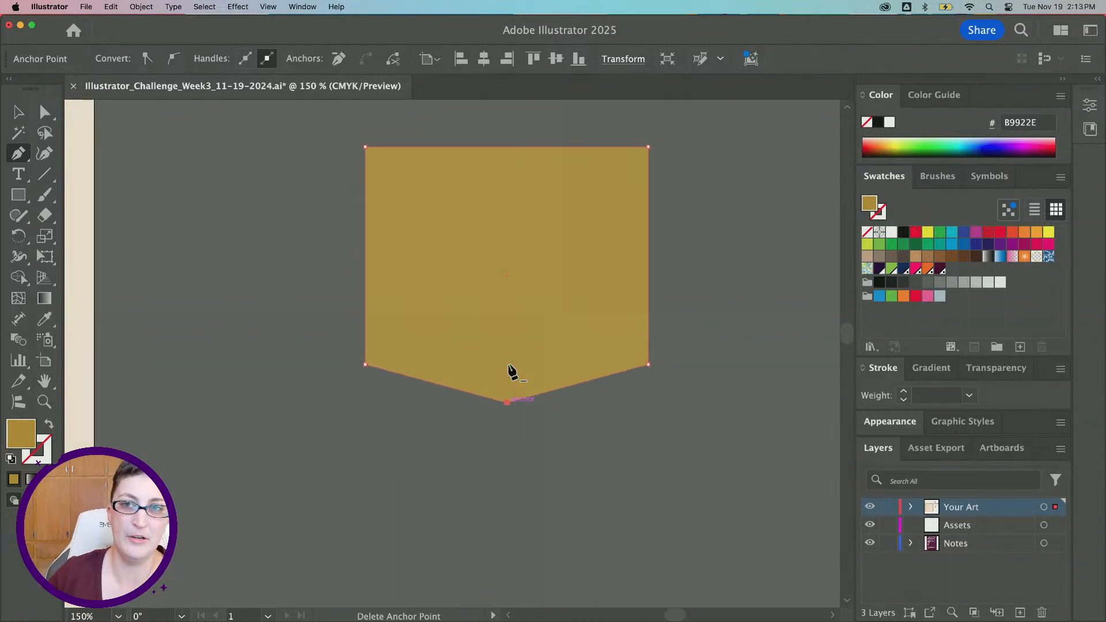
# Pull the bottom point further down to lengthen the shape's tip
pyautogui.click(45, 113)
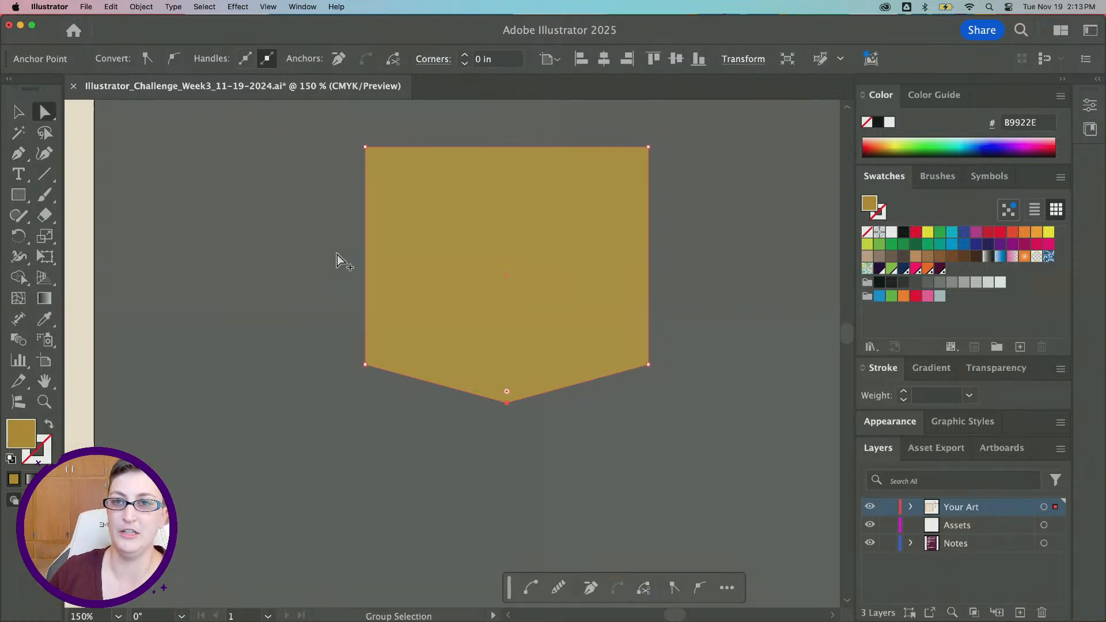
pyautogui.scroll(-1, 338, 254)
pyautogui.click(450, 353)
pyautogui.moveTo(450, 351); pyautogui.dragTo(451, 380)
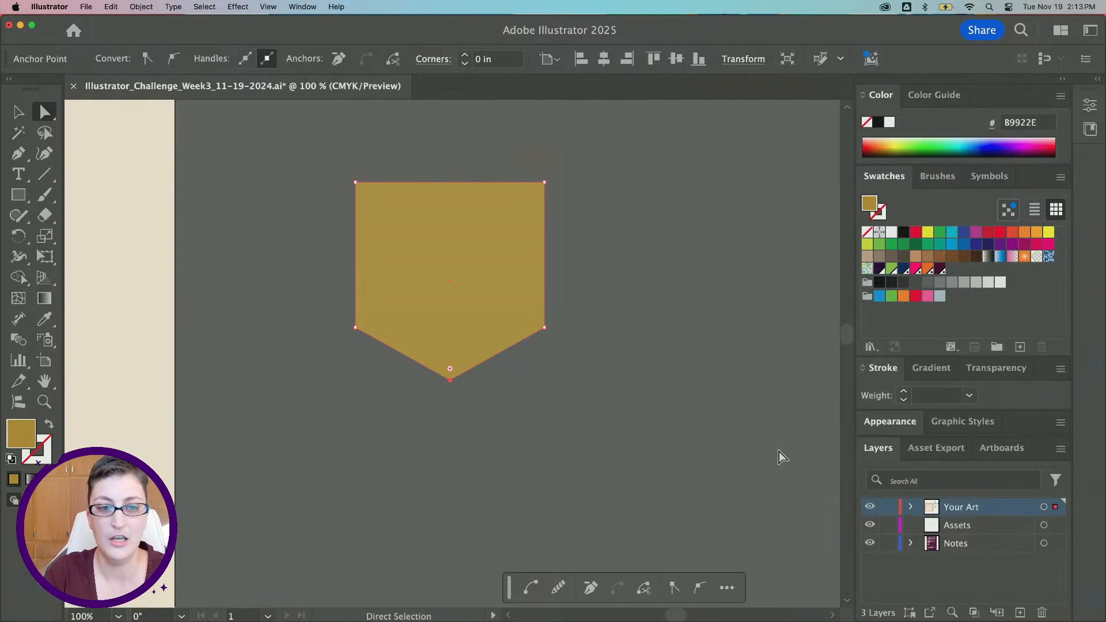
# Round the two lower corners of the shape into curves to form the acorn body
pyautogui.scroll(-1, 371, 283)
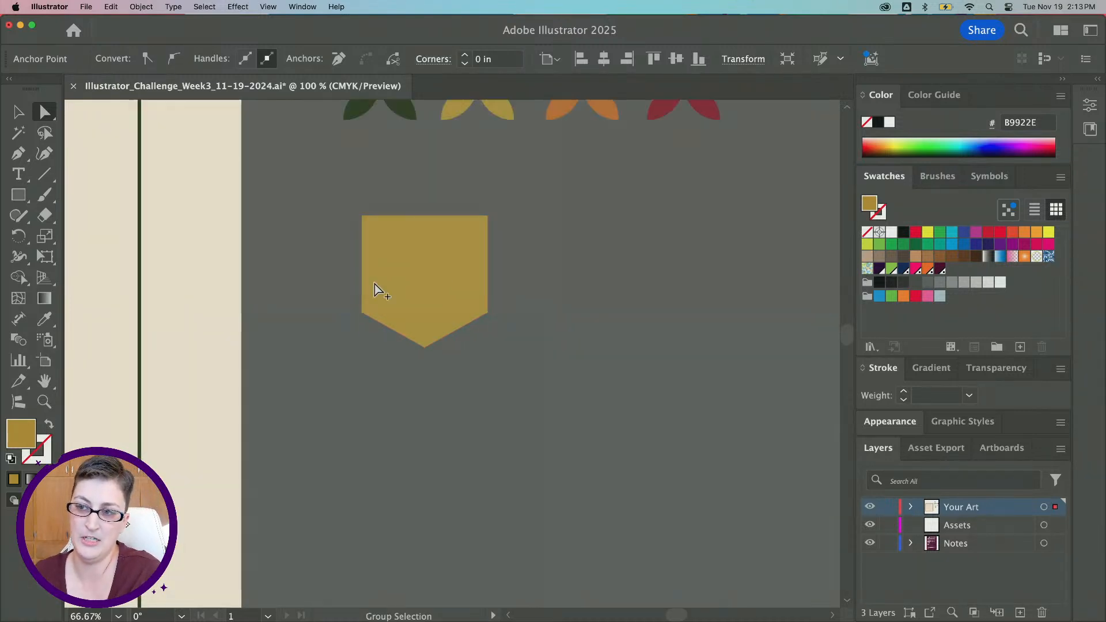
pyautogui.scroll(3, 375, 284)
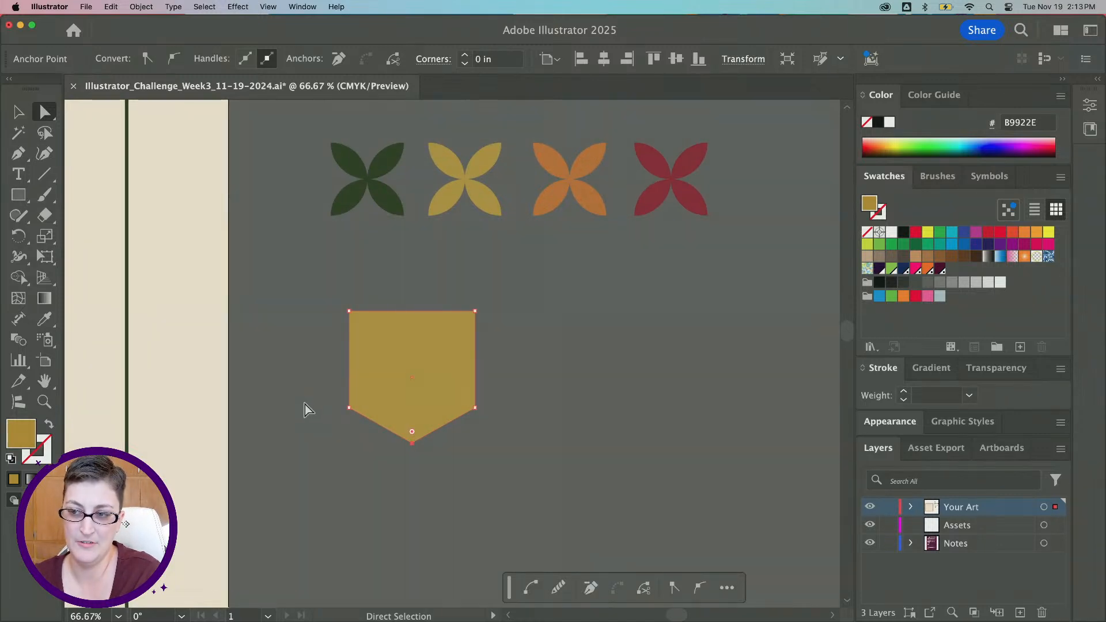
pyautogui.click(350, 408)
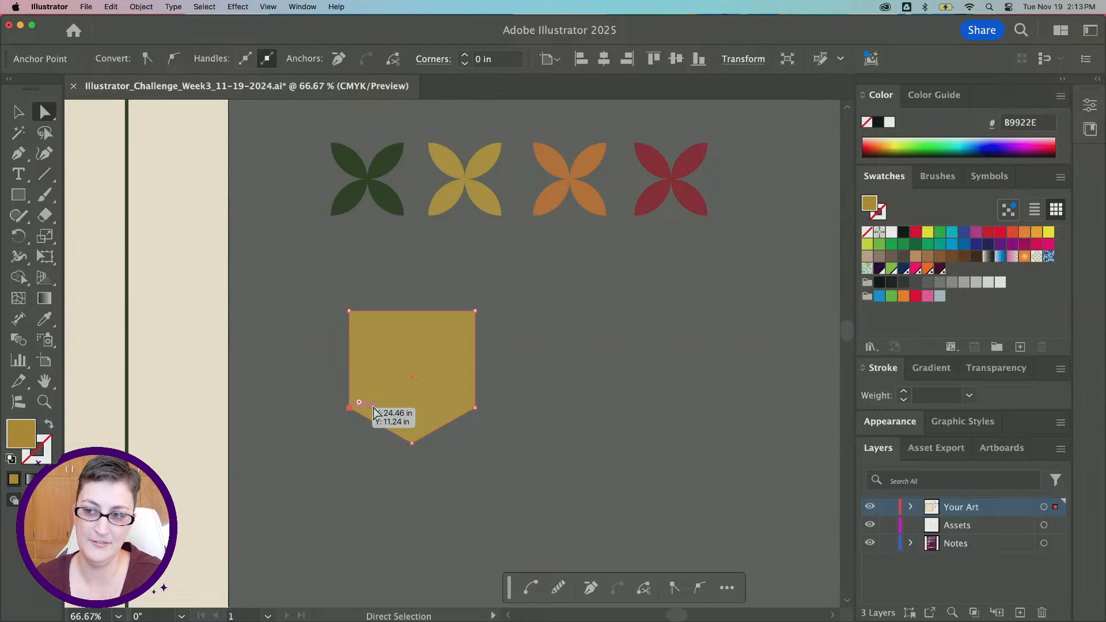
pyautogui.keyDown('shift'); pyautogui.click(475, 408); pyautogui.keyUp('shift')
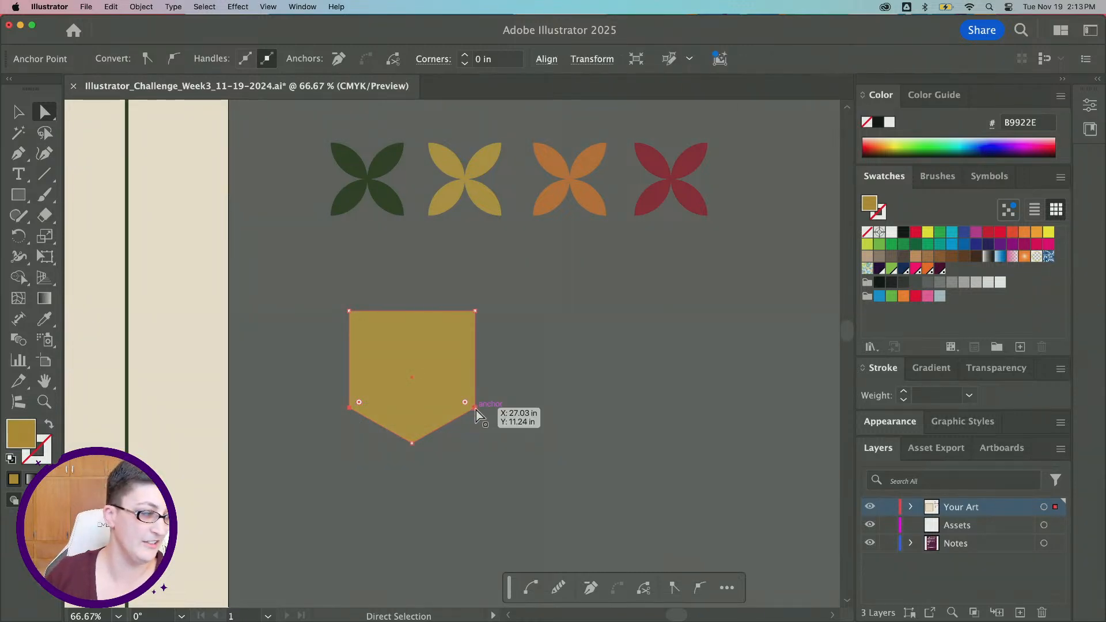
pyautogui.scroll(1, 410, 411)
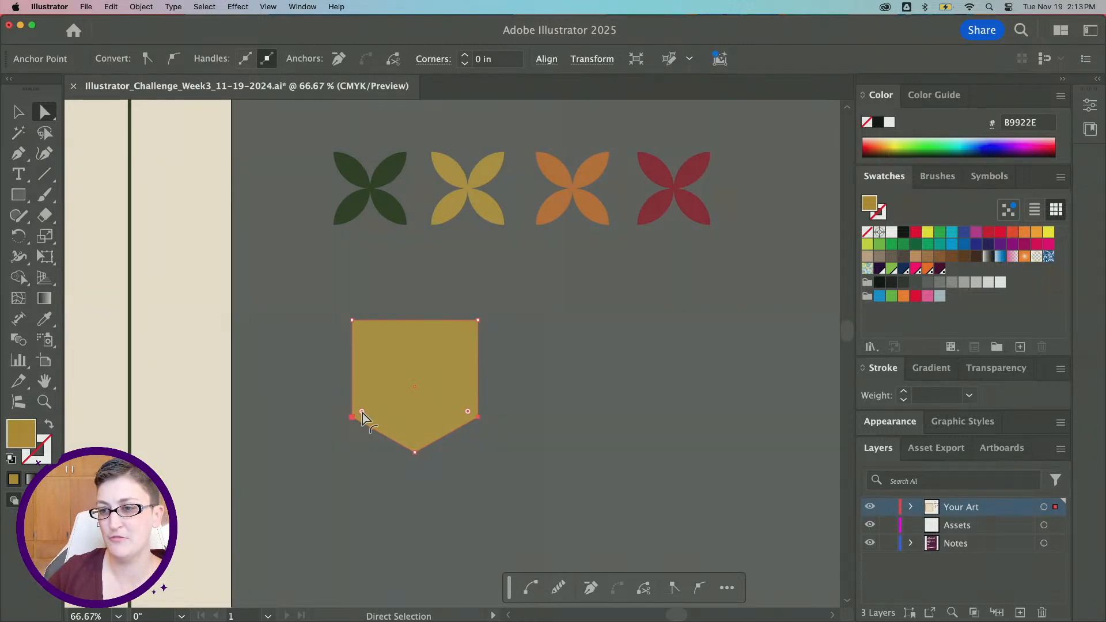
pyautogui.moveTo(362, 412); pyautogui.dragTo(402, 384)
pyautogui.click(336, 326)
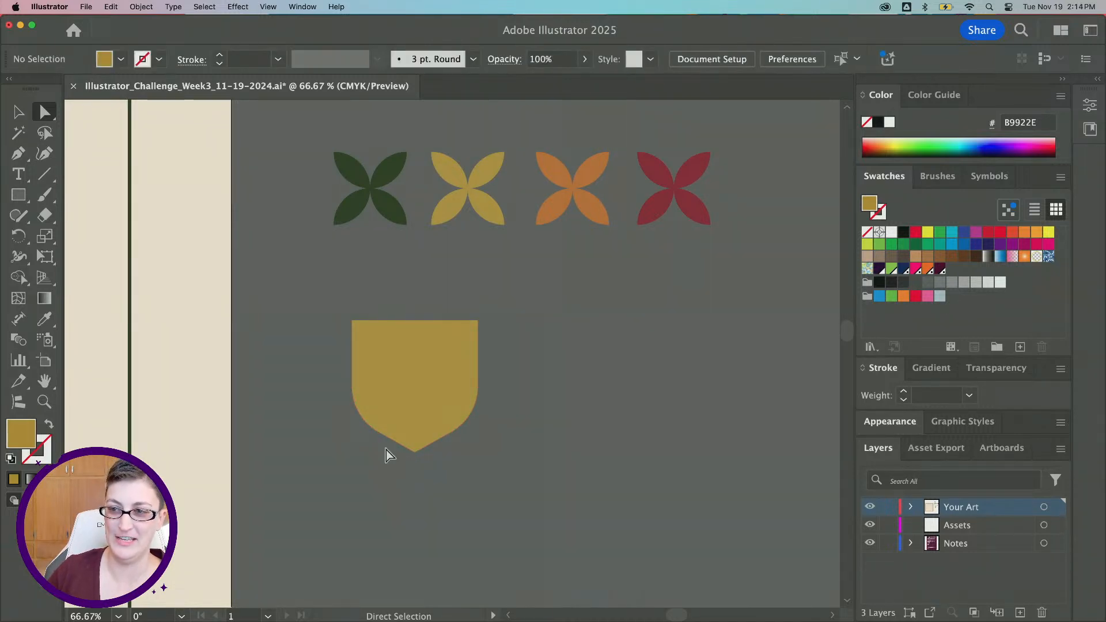
# Draw a rectangle across the top of the acorn body and color it 775915 as the cap
pyautogui.click(23, 195)
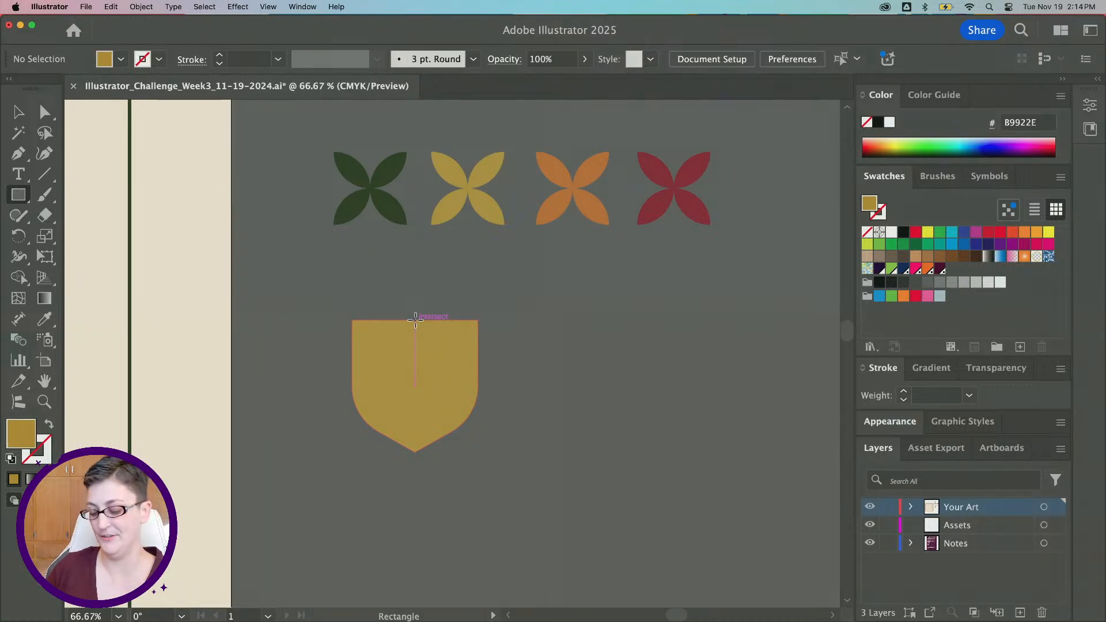
pyautogui.moveTo(416, 319); pyautogui.dragTo(500, 299)
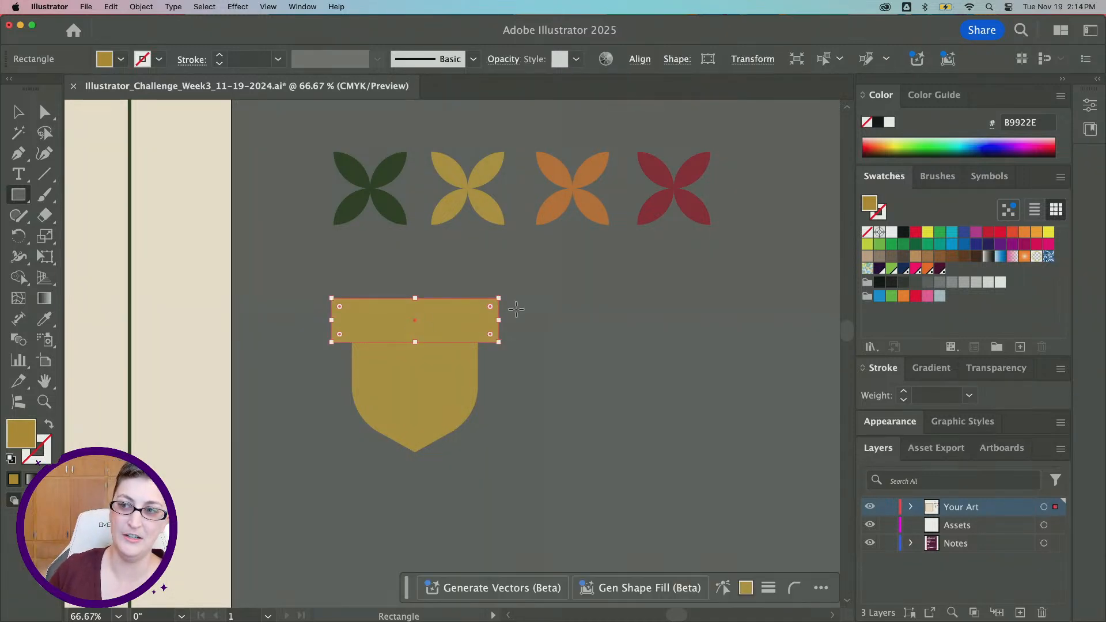
pyautogui.doubleClick(19, 439)
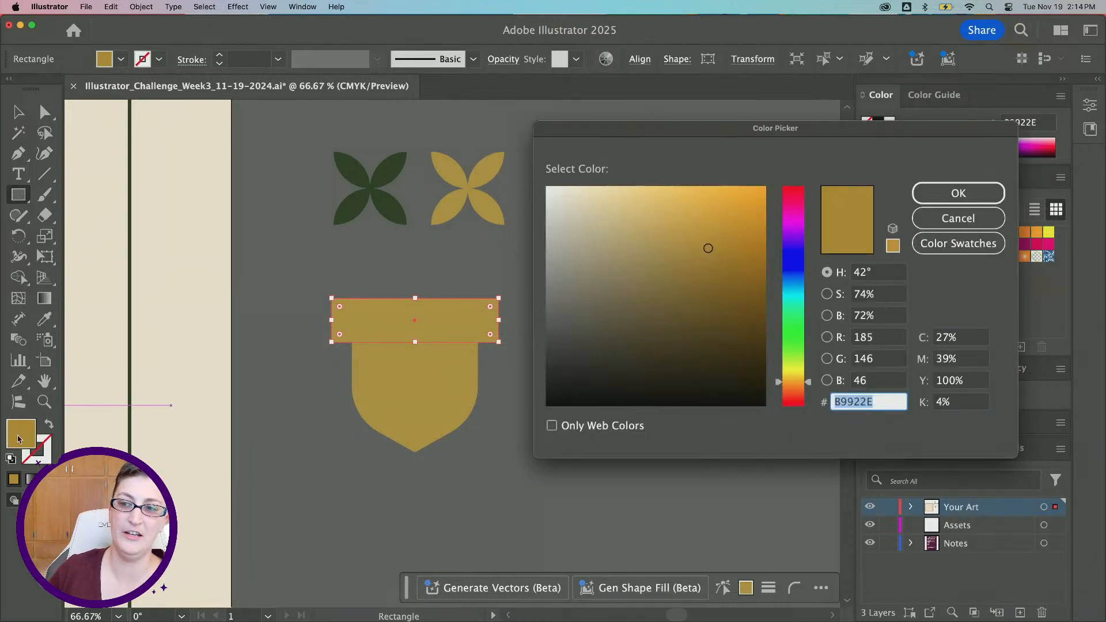
pyautogui.moveTo(705, 251)
pyautogui.mouseDown()
pyautogui.moveTo(713, 297)
pyautogui.moveTo(729, 303)
pyautogui.mouseUp()
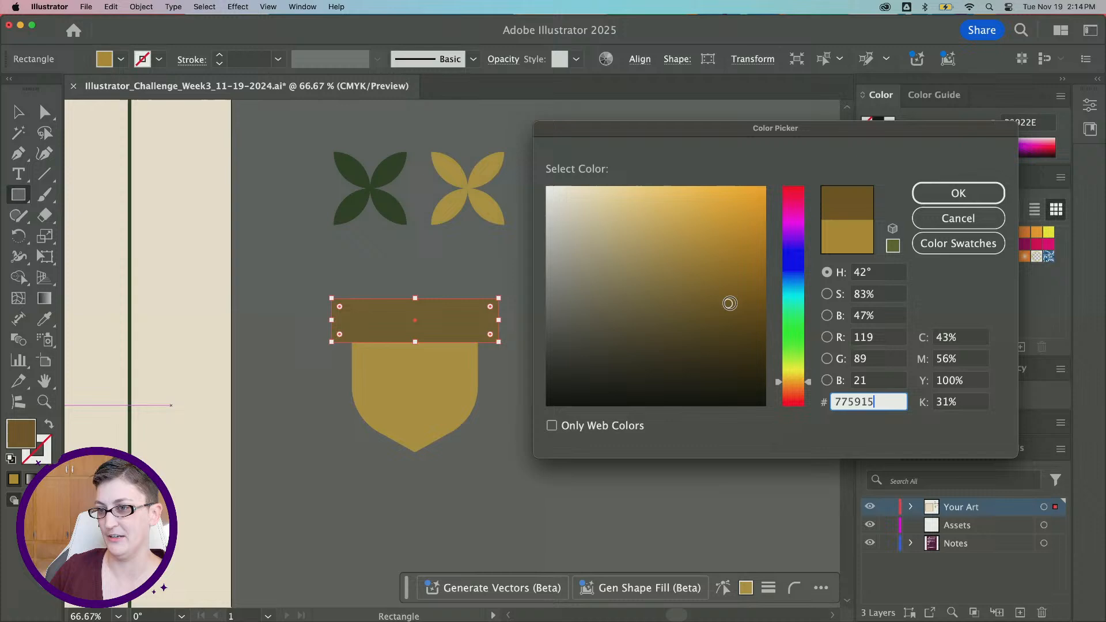
pyautogui.click(958, 193)
# Round the cap rectangle's corners fully into a pill shape
pyautogui.click(52, 113)
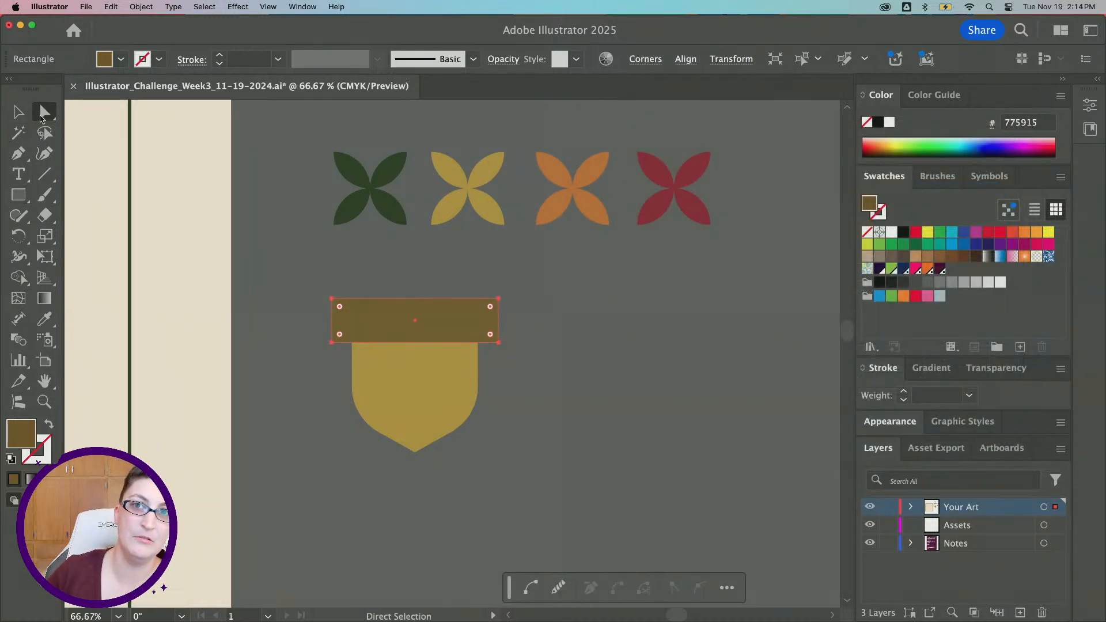
pyautogui.moveTo(339, 307); pyautogui.dragTo(504, 354)
pyautogui.click(551, 422)
pyautogui.scroll(-1, 551, 421)
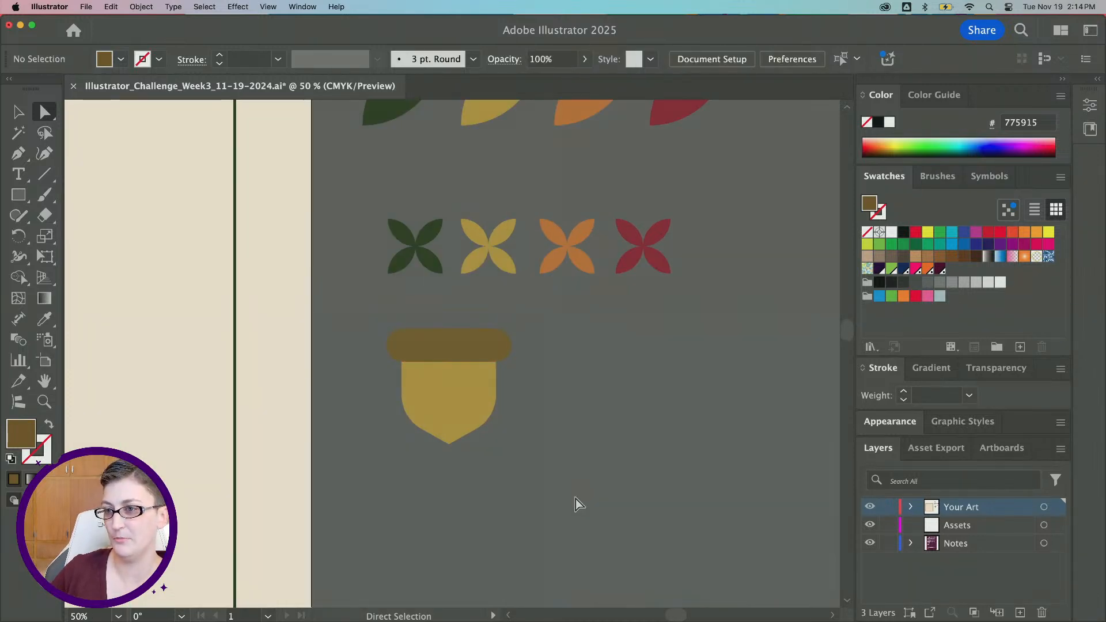
pyautogui.moveTo(372, 332); pyautogui.dragTo(416, 340)
pyautogui.moveTo(424, 368); pyautogui.dragTo(424, 373)
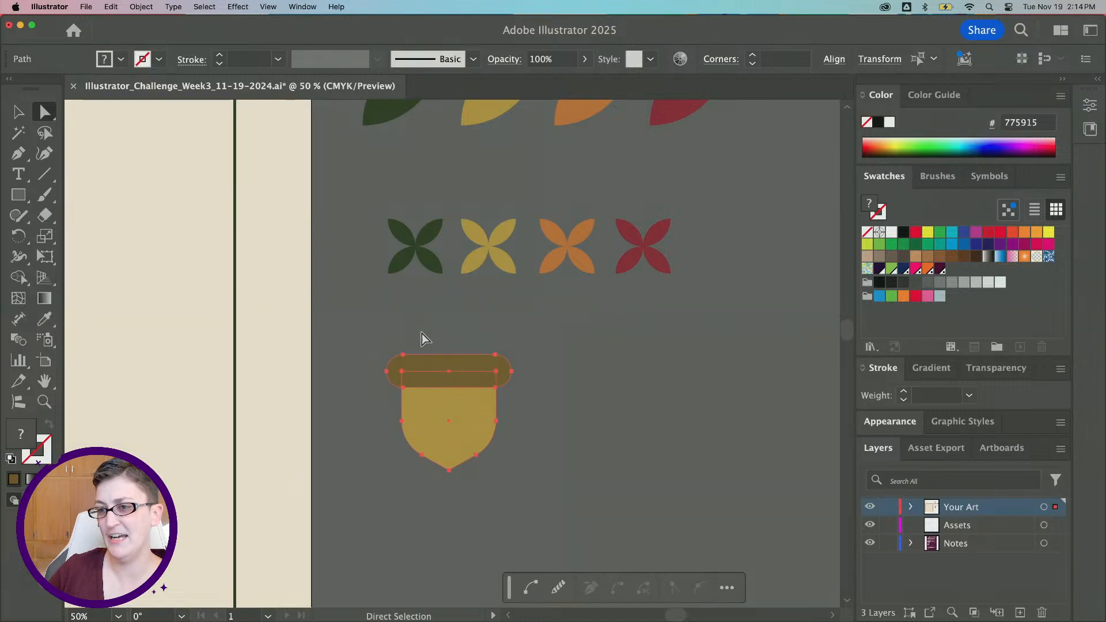
pyautogui.click(425, 341)
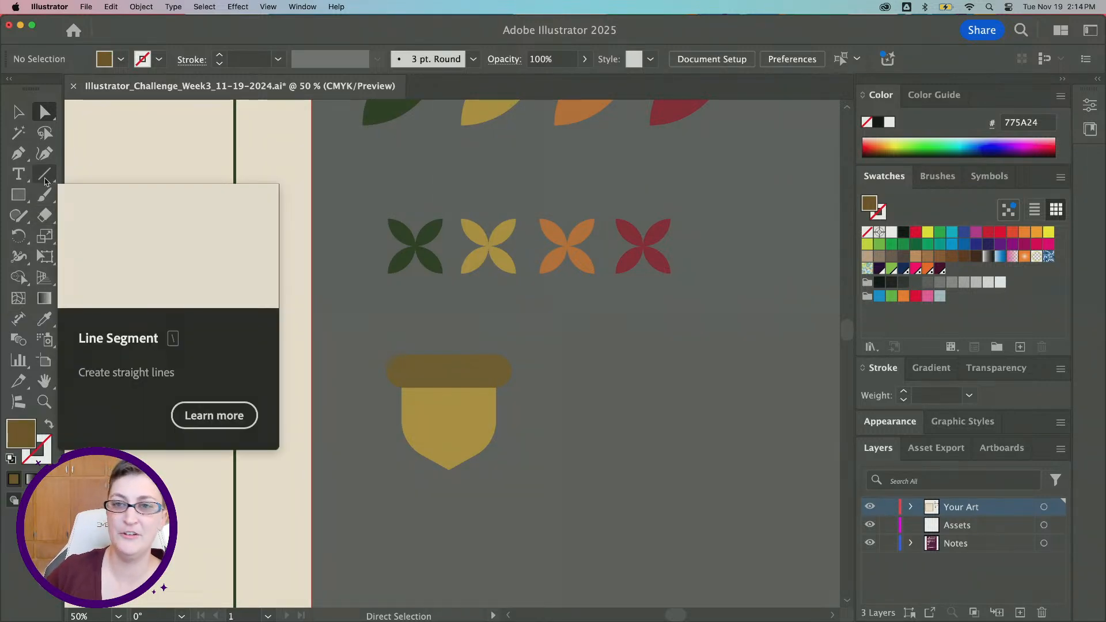
# Draw a short arc with the Arc tool for the acorn stem
pyautogui.click(46, 181)
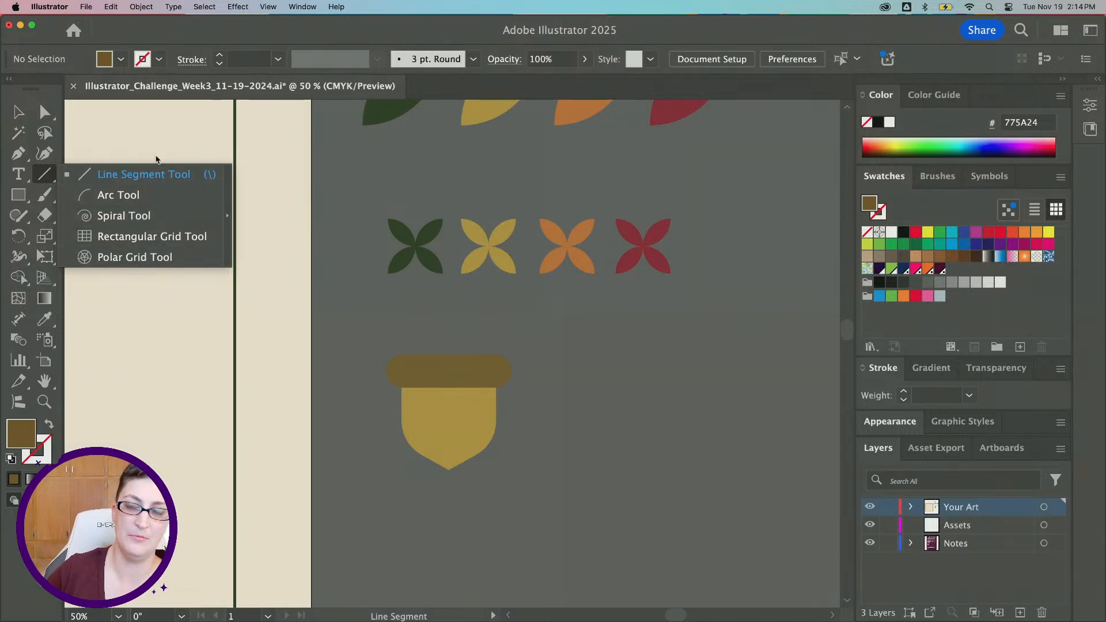
pyautogui.click(128, 199)
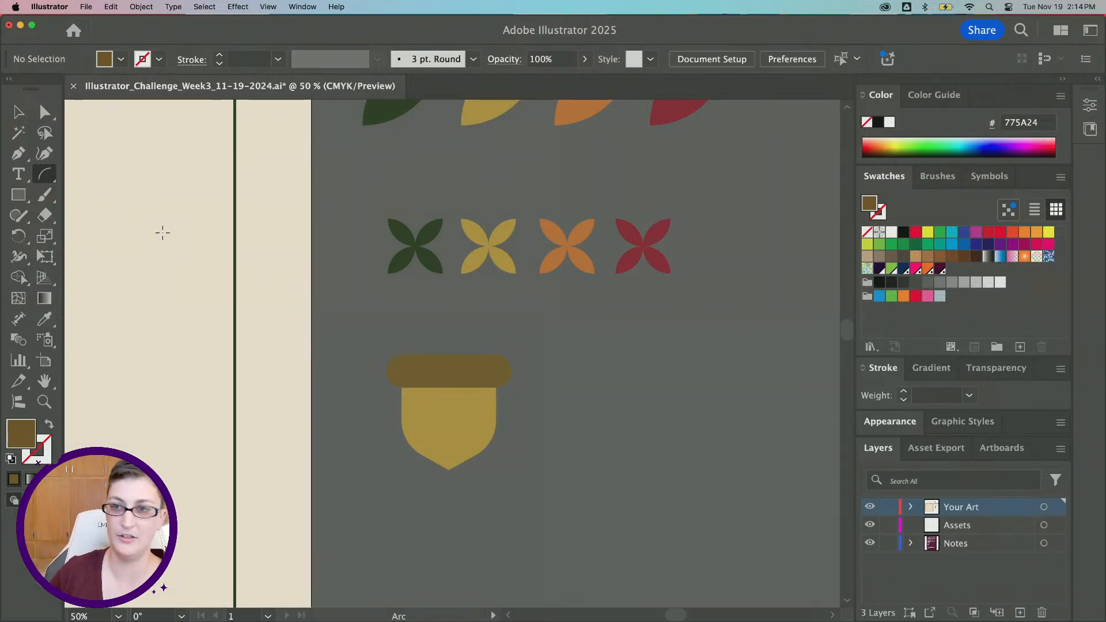
pyautogui.moveTo(138, 178); pyautogui.dragTo(192, 230)
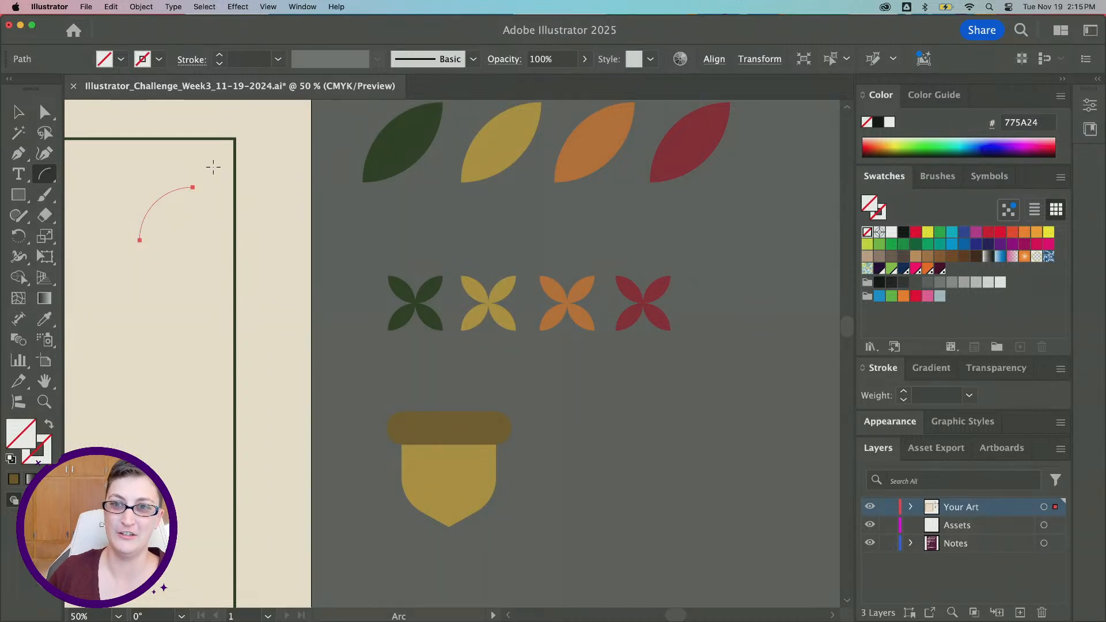
# Sample the cap's brown onto the arc and swap it from fill to stroke
pyautogui.click(45, 321)
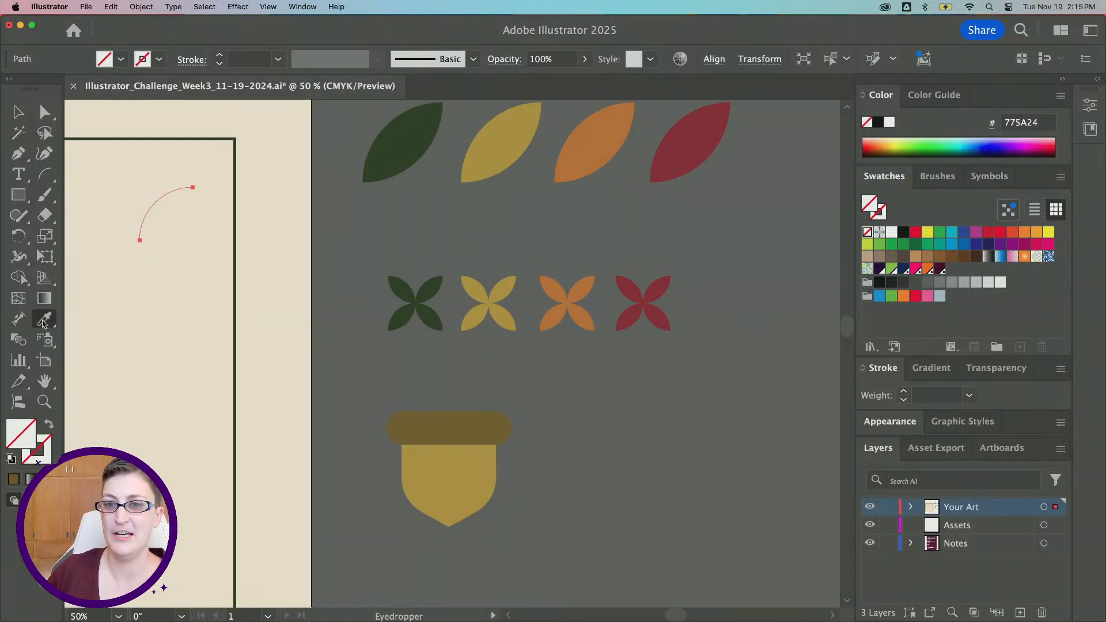
pyautogui.click(443, 425)
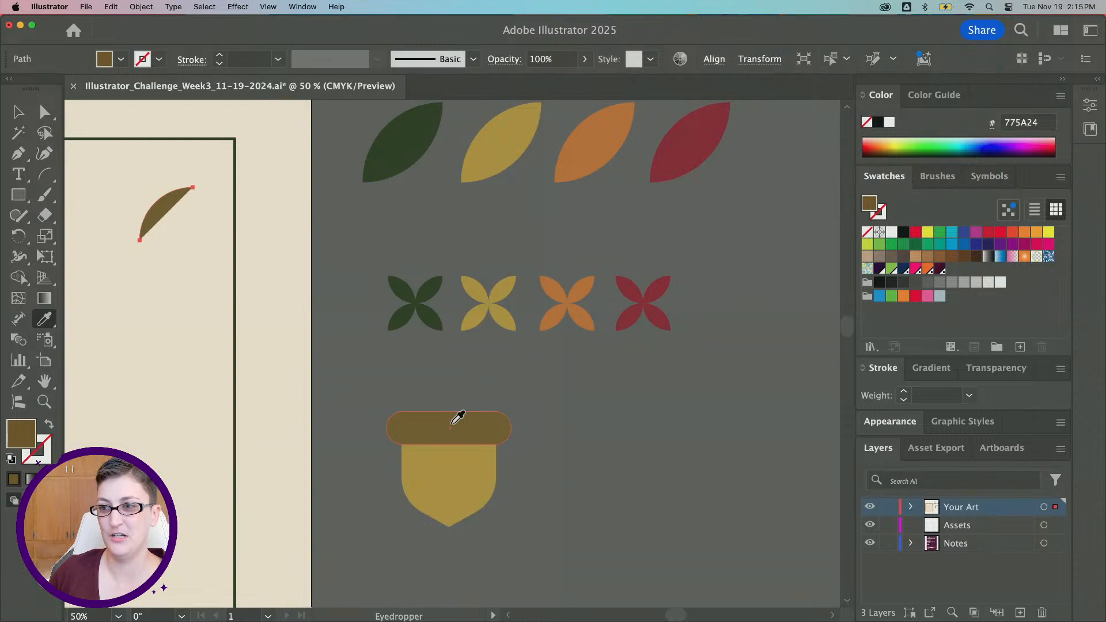
pyautogui.click(49, 425)
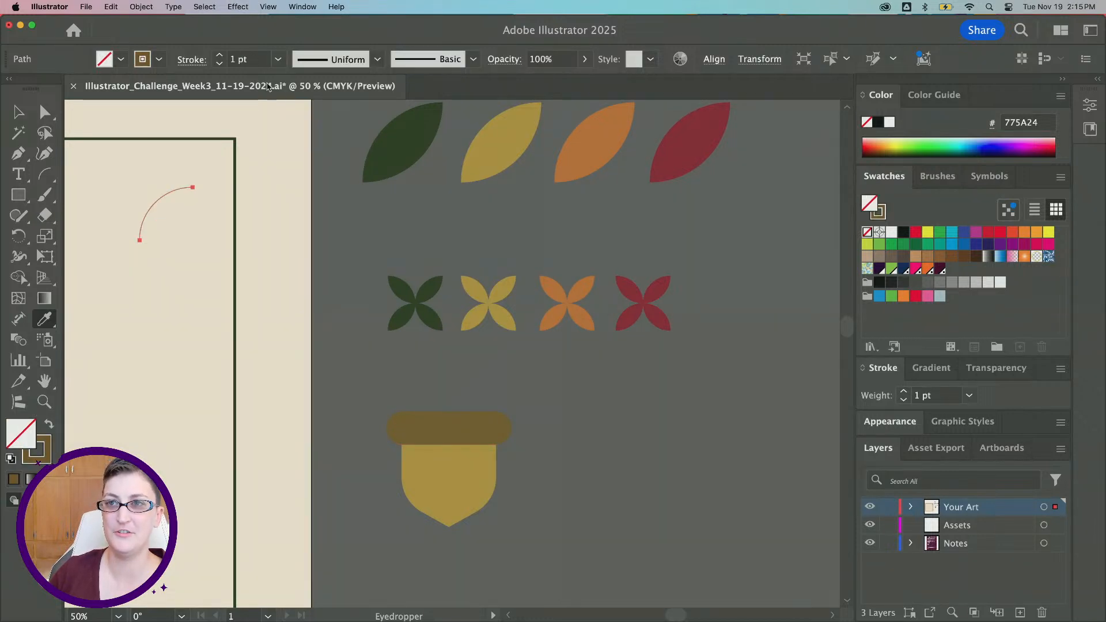
# Set the acorn stem arc's stroke weight to 14 pt
pyautogui.scroll(7, 247, 60)
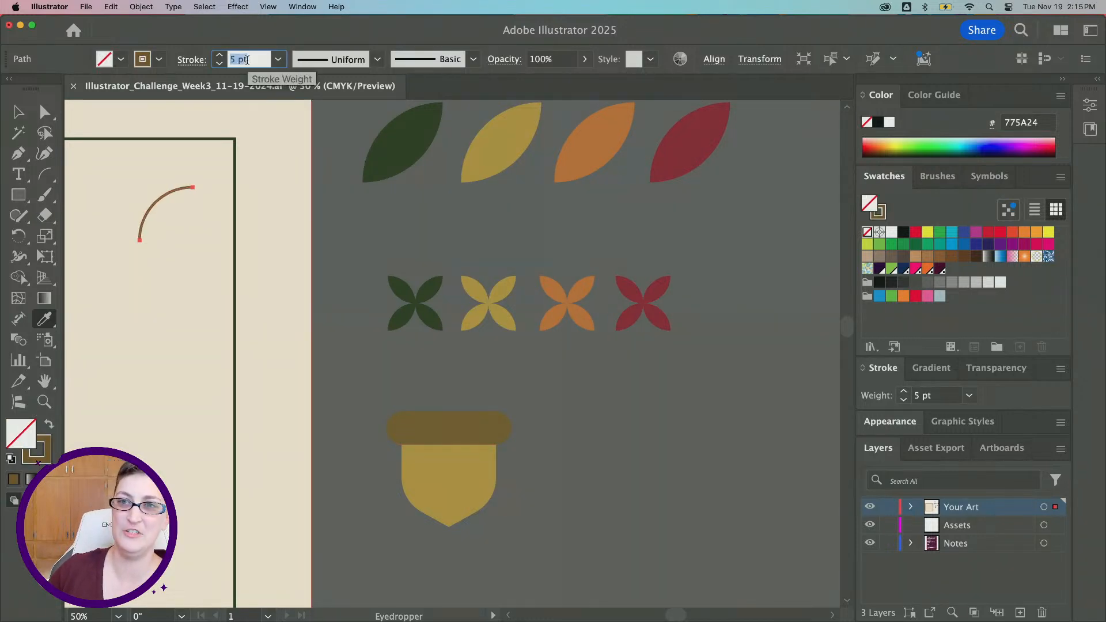
pyautogui.press('Up')
pyautogui.press('Up')
pyautogui.press('Up')
pyautogui.press('Up')
pyautogui.press('Up')
pyautogui.press('Up')
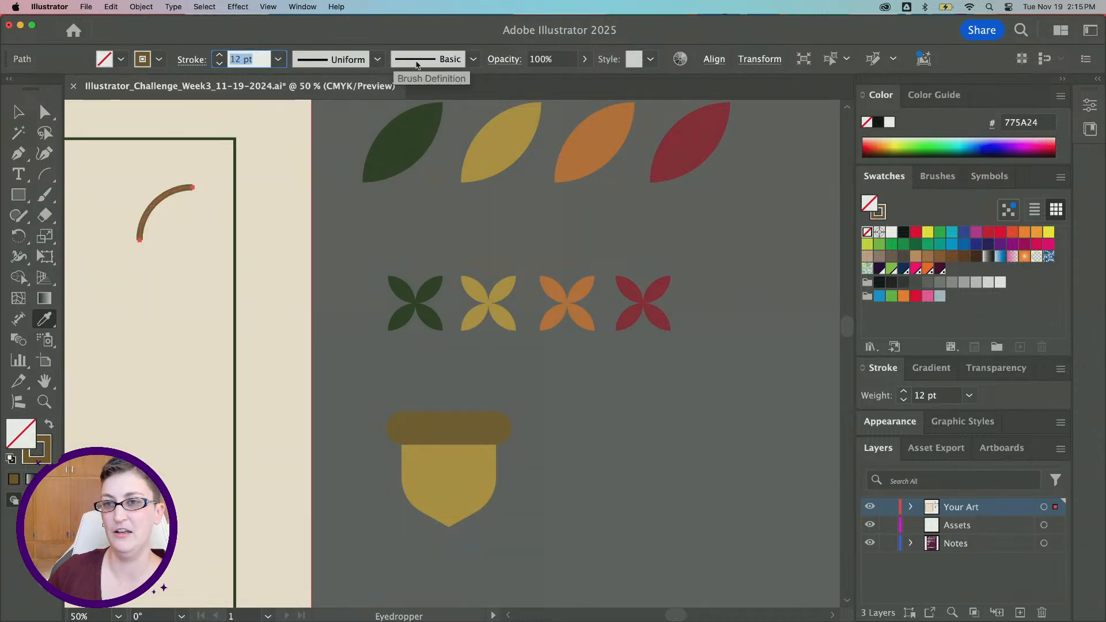
pyautogui.click(25, 115)
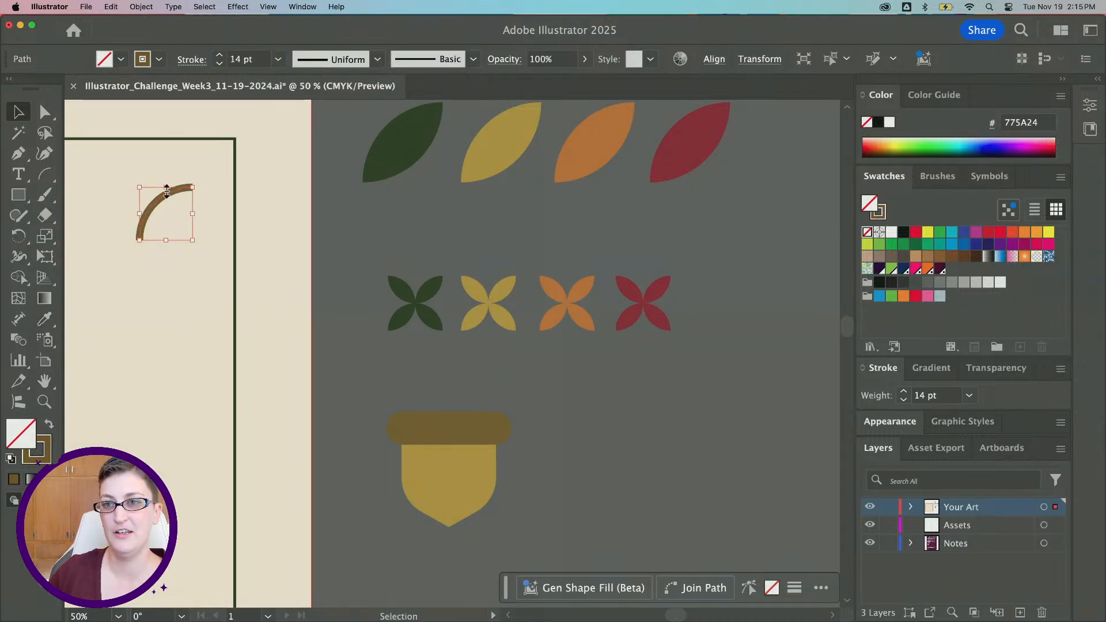
# Move the stem arc onto the top of the acorn cap
pyautogui.moveTo(163, 196); pyautogui.dragTo(477, 387)
pyautogui.click(554, 378)
pyautogui.click(472, 384)
pyautogui.click(520, 389)
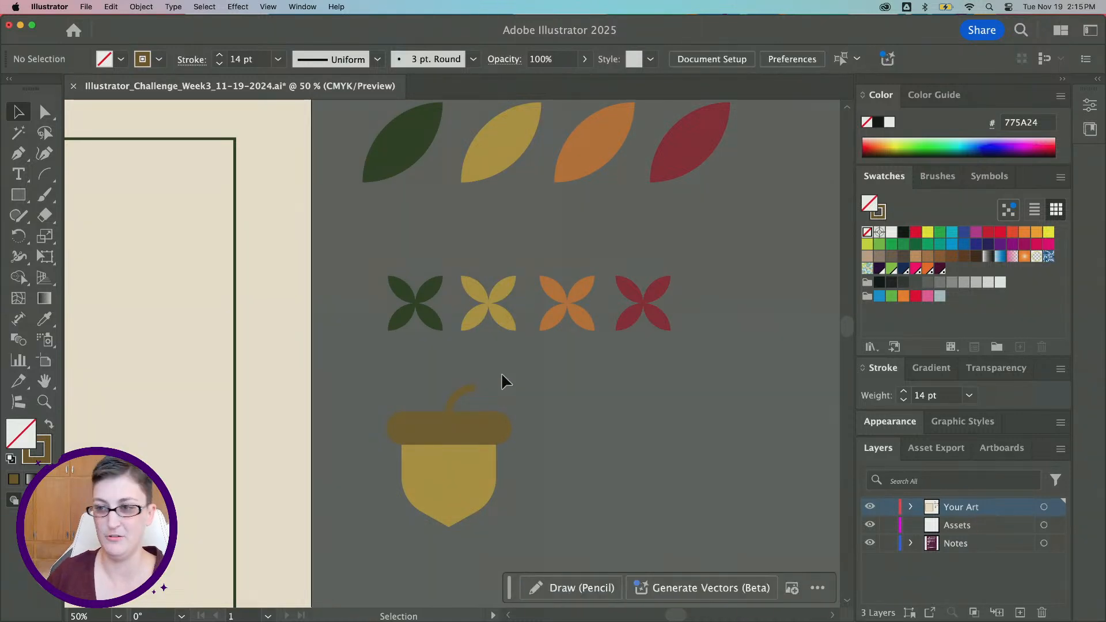
# Group the acorn's body, cap and stem into a single object
pyautogui.press('super+minus')
pyautogui.hscroll(-1, 527, 412)
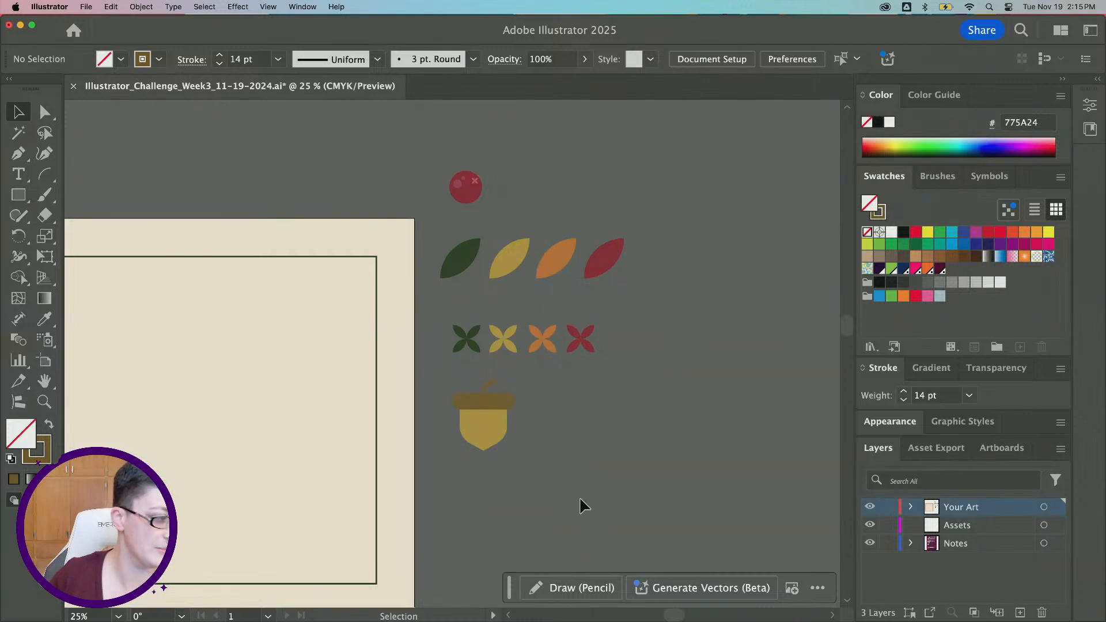
pyautogui.scroll(2, 528, 446)
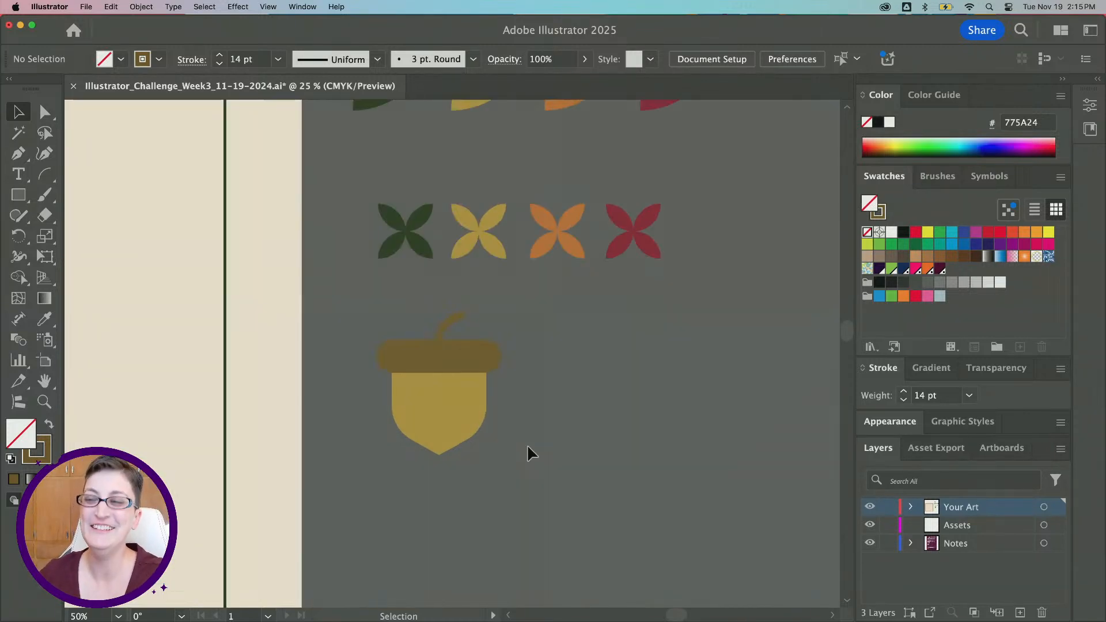
pyautogui.scroll(3, 527, 446)
pyautogui.hscroll(-2, 528, 446)
pyautogui.scroll(-1, 528, 445)
pyautogui.hscroll(-3, 527, 445)
pyautogui.scroll(-1, 527, 446)
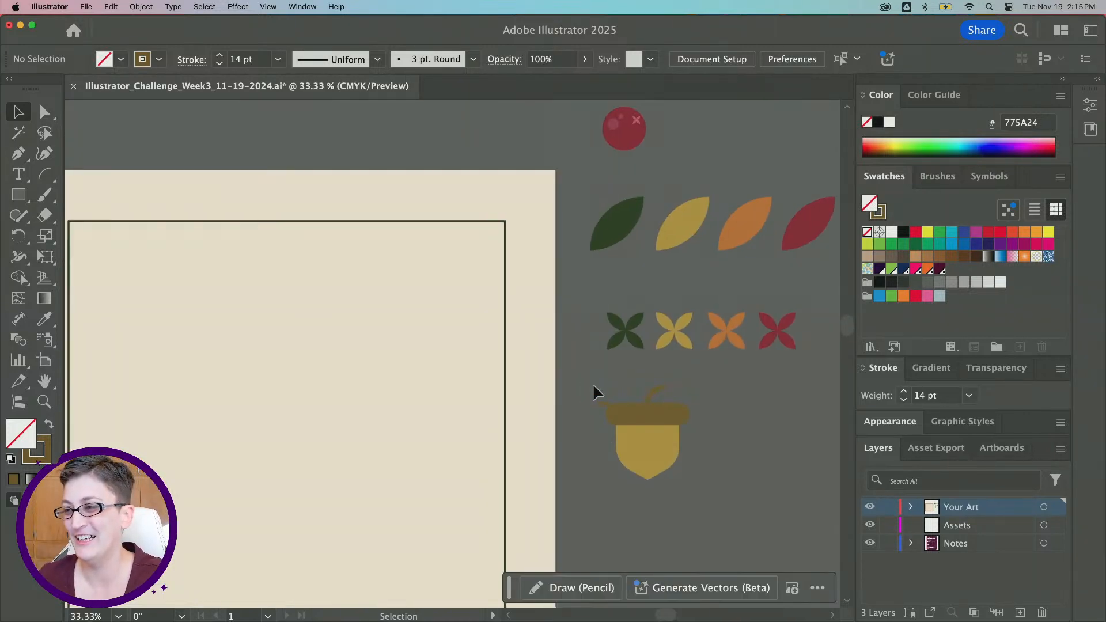
pyautogui.click(656, 468)
pyautogui.hscroll(2, 688, 487)
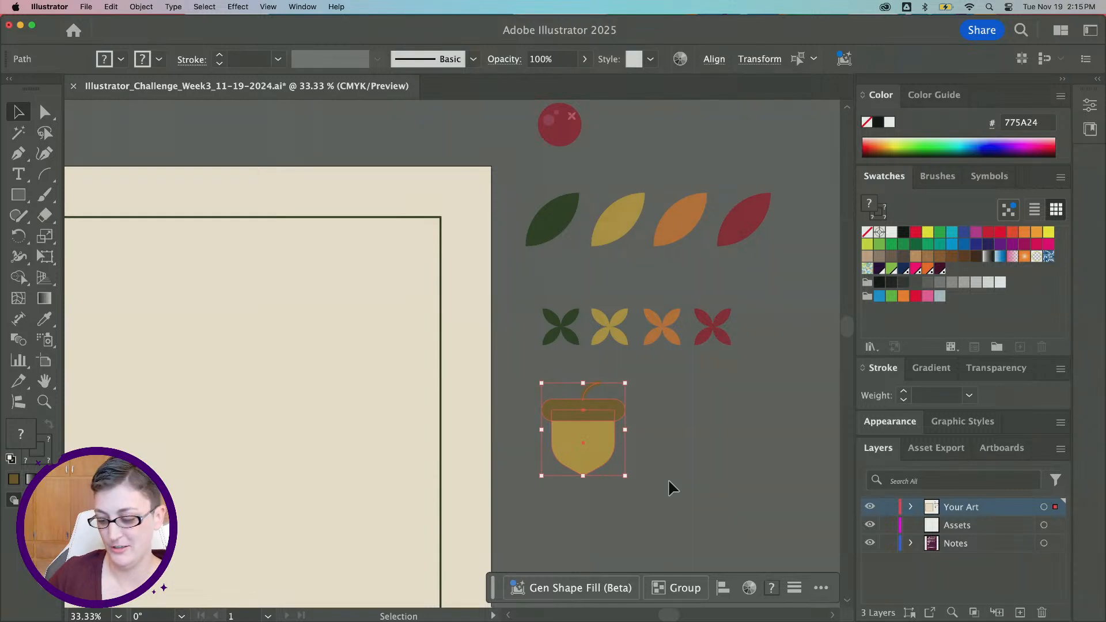
pyautogui.press('super+g')
pyautogui.click(668, 476)
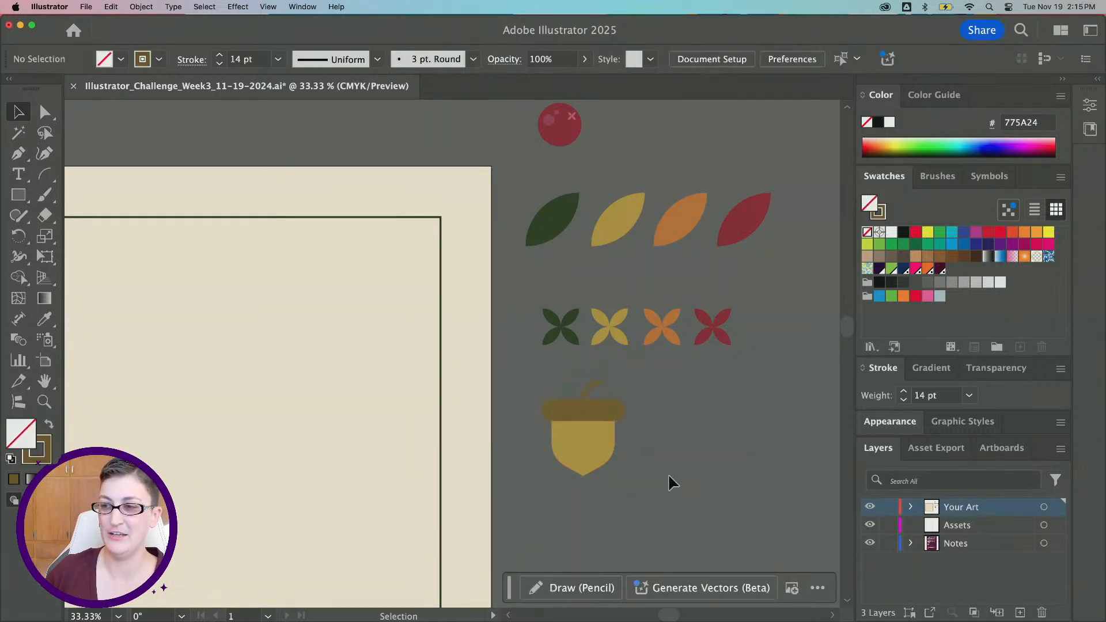
pyautogui.click(600, 444)
pyautogui.scroll(-1, 648, 446)
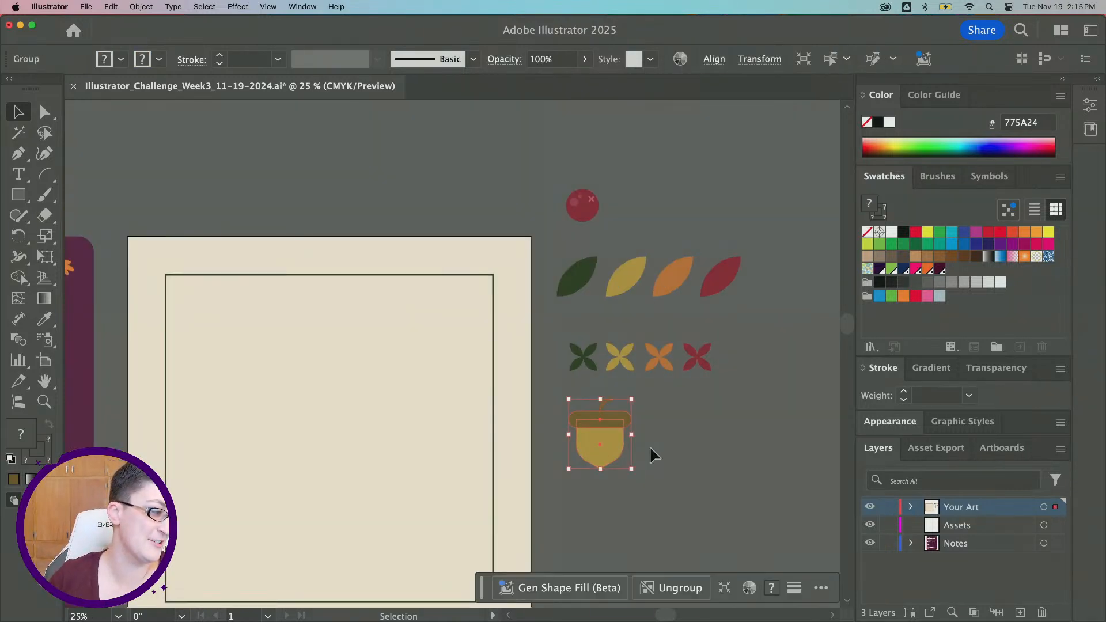
pyautogui.hscroll(-3, 651, 449)
pyautogui.scroll(-2, 652, 448)
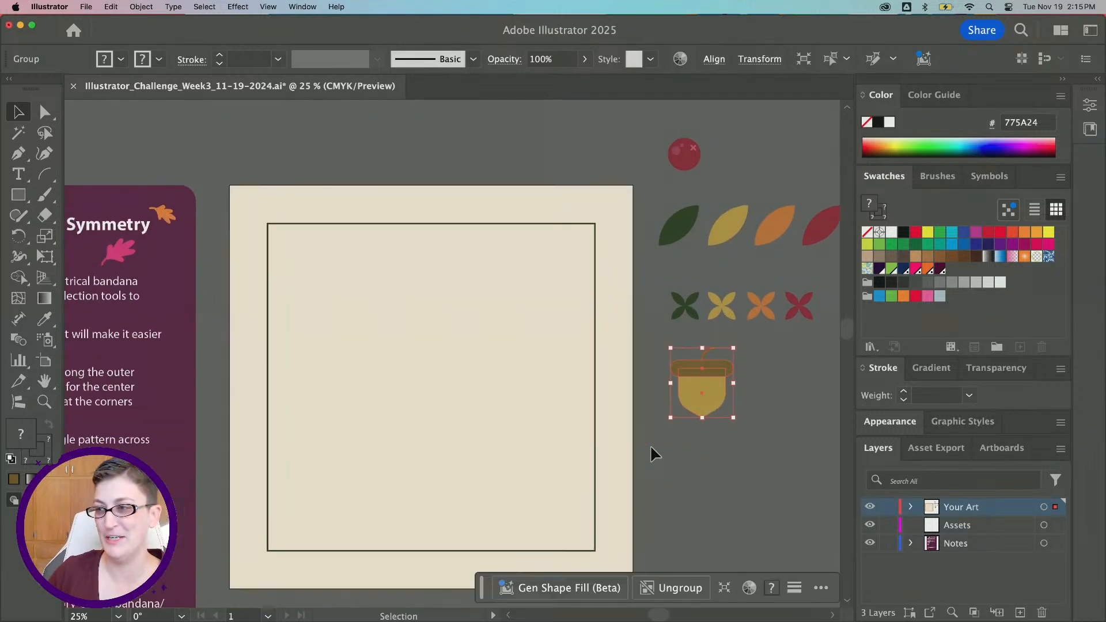
pyautogui.click(712, 448)
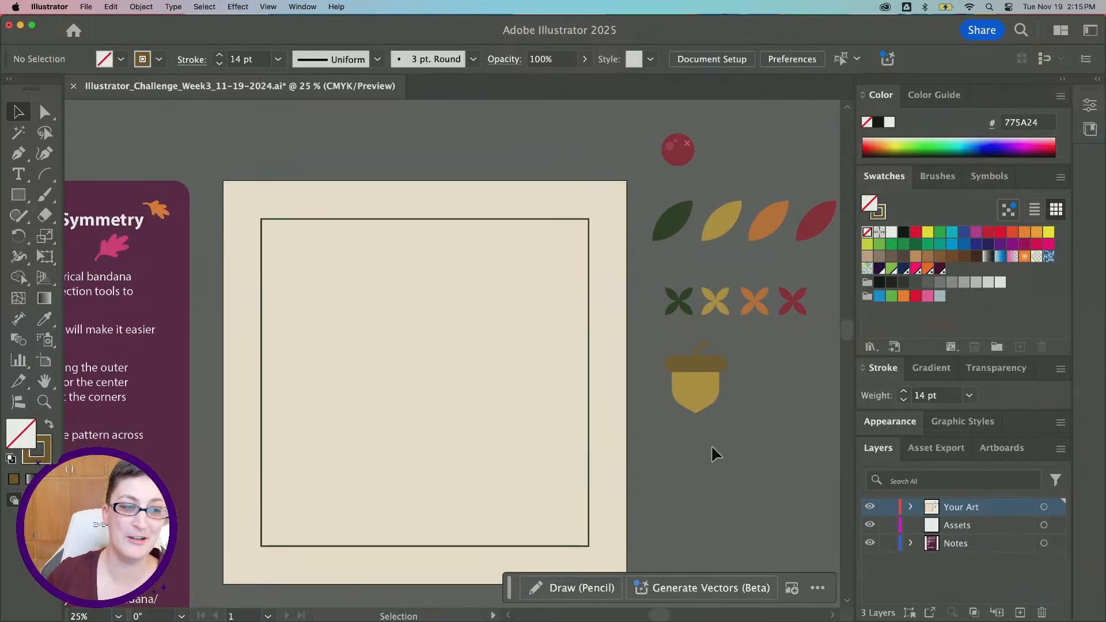
# Copy the yellow leaf and paste it into the bandana's top-left corner, outside the frame
pyautogui.click(720, 223)
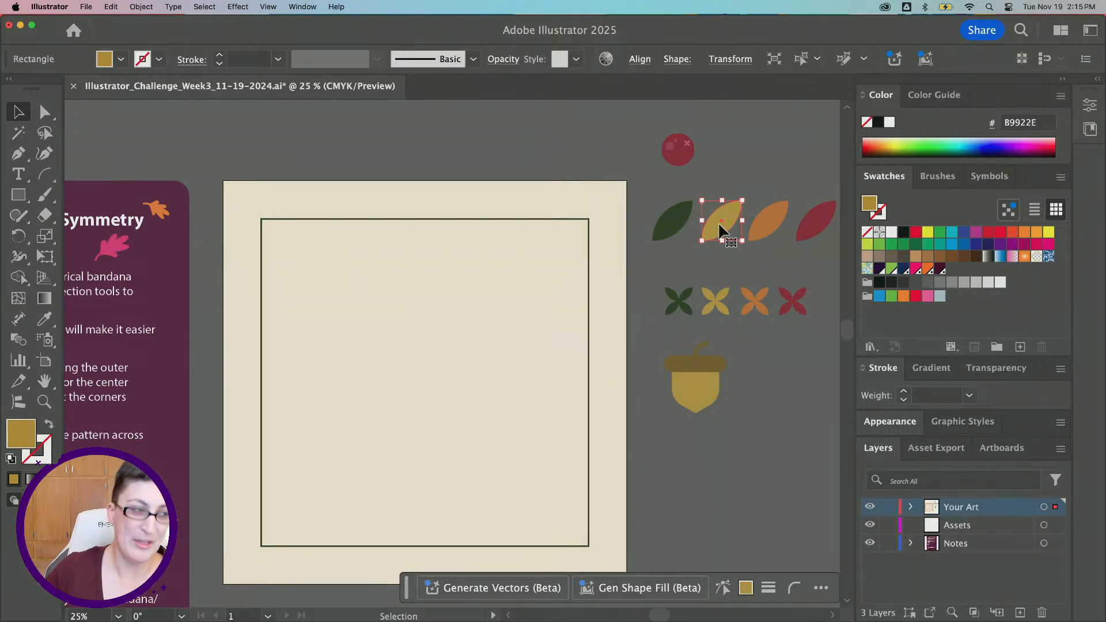
pyautogui.press('super+c')
pyautogui.click(774, 162)
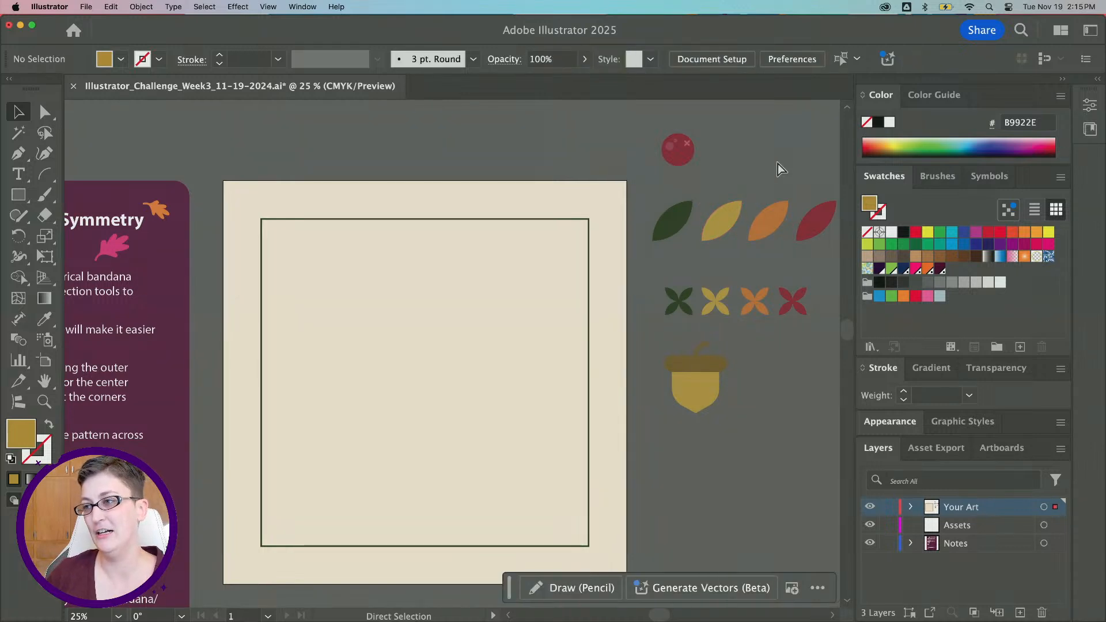
pyautogui.press('super+v')
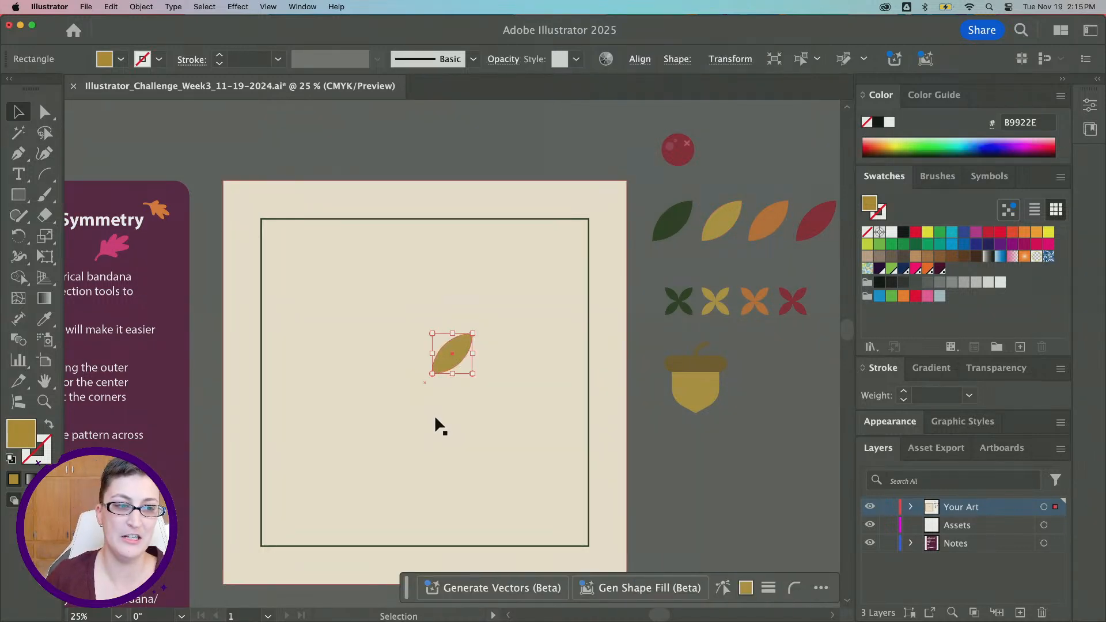
pyautogui.moveTo(443, 359); pyautogui.dragTo(240, 226)
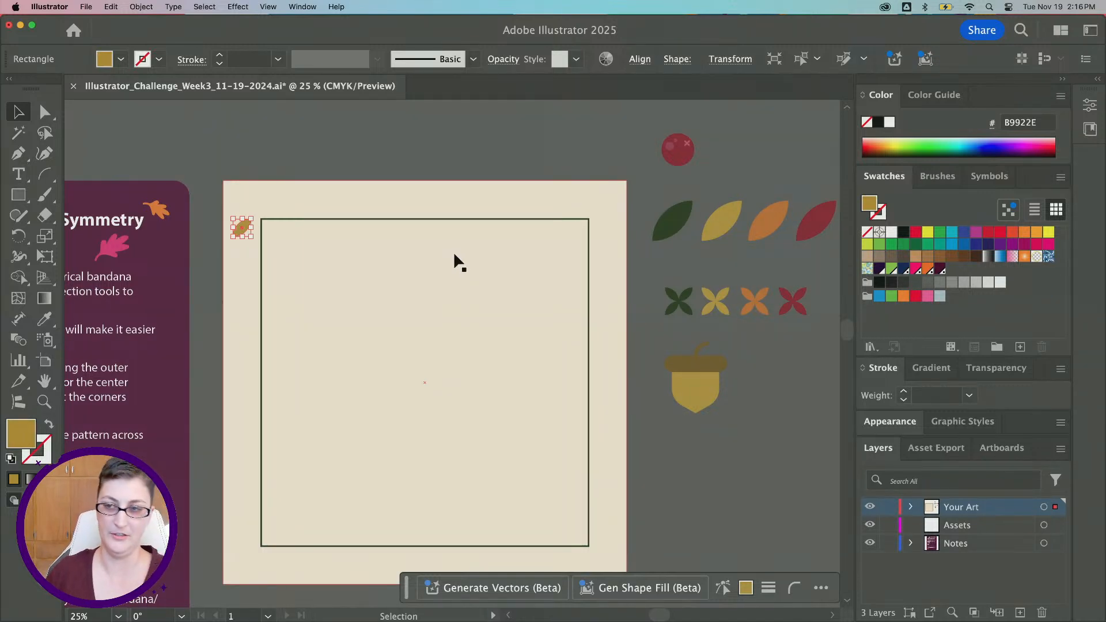
# Apply a Grid Repeat to the yellow leaf in the bandana's corner
pyautogui.hscroll(5, 458, 399)
pyautogui.scroll(-3, 458, 399)
pyautogui.scroll(2, 387, 378)
pyautogui.click(387, 377)
pyautogui.hscroll(-5, 389, 376)
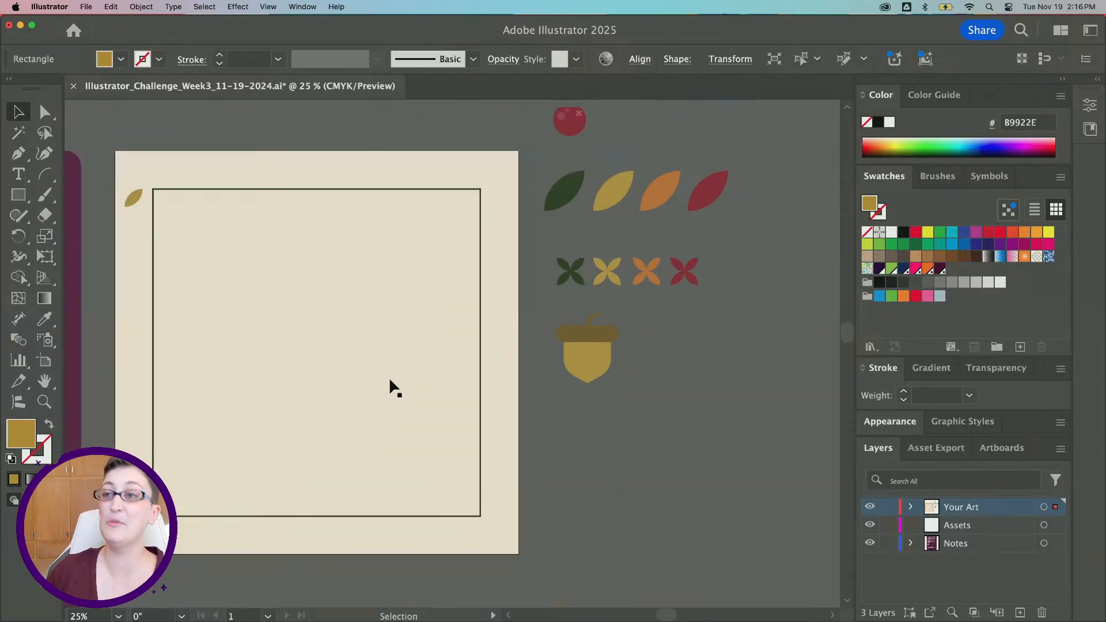
pyautogui.click(272, 173)
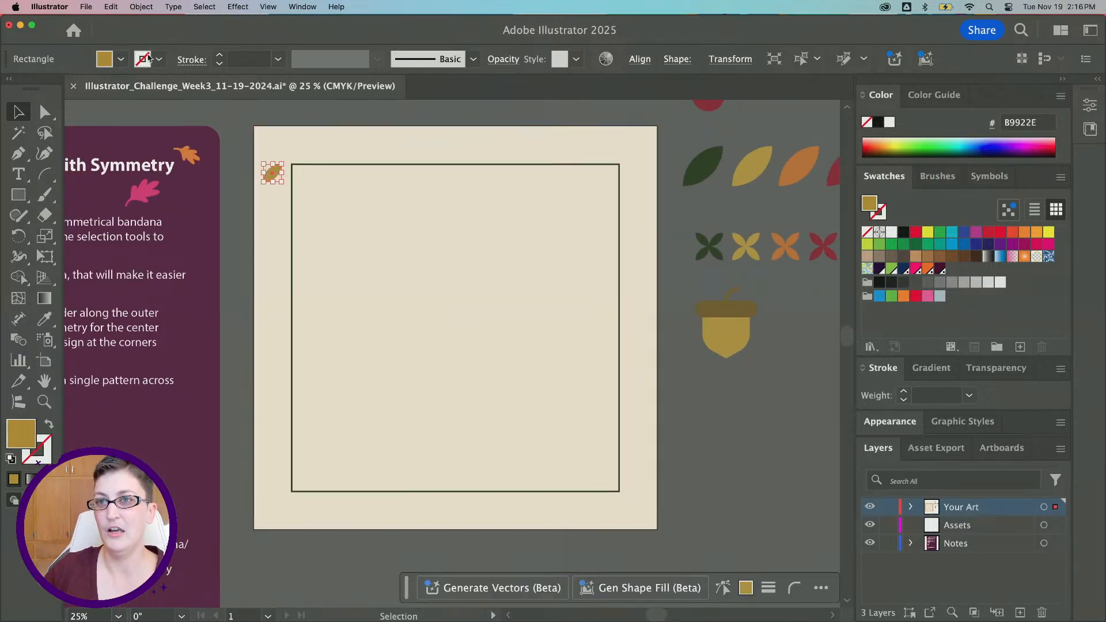
pyautogui.click(141, 7)
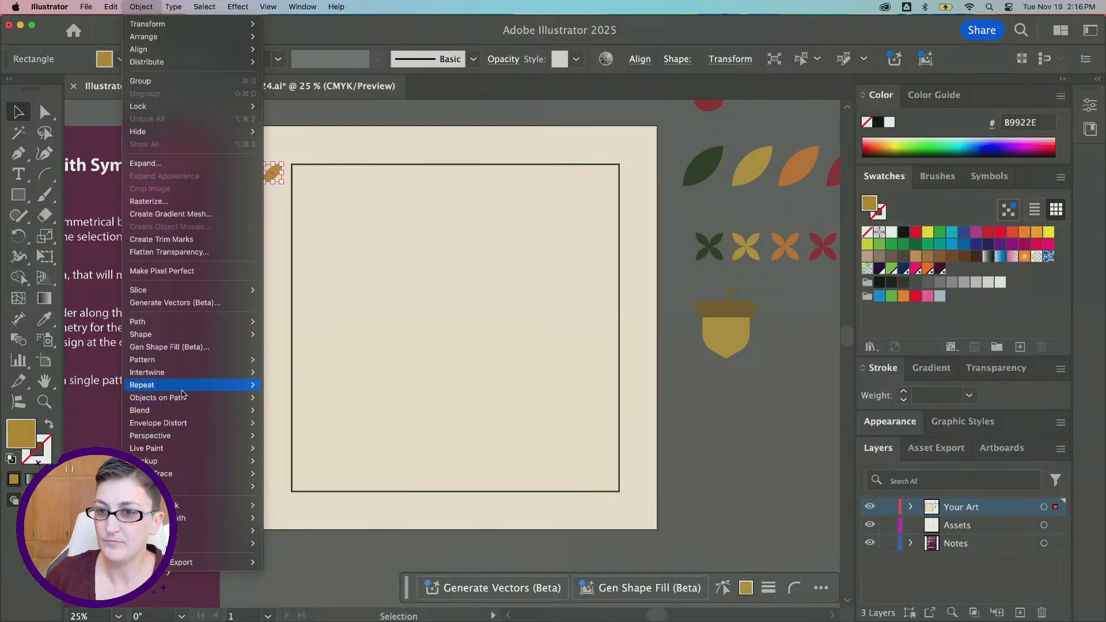
pyautogui.moveTo(183, 384)
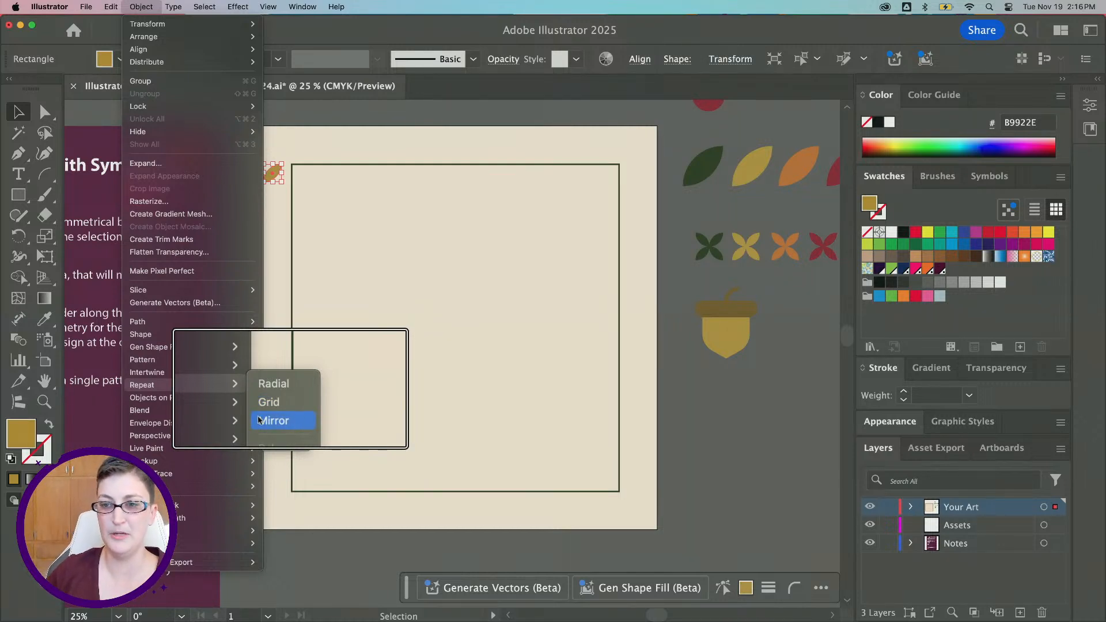
pyautogui.moveTo(226, 402)
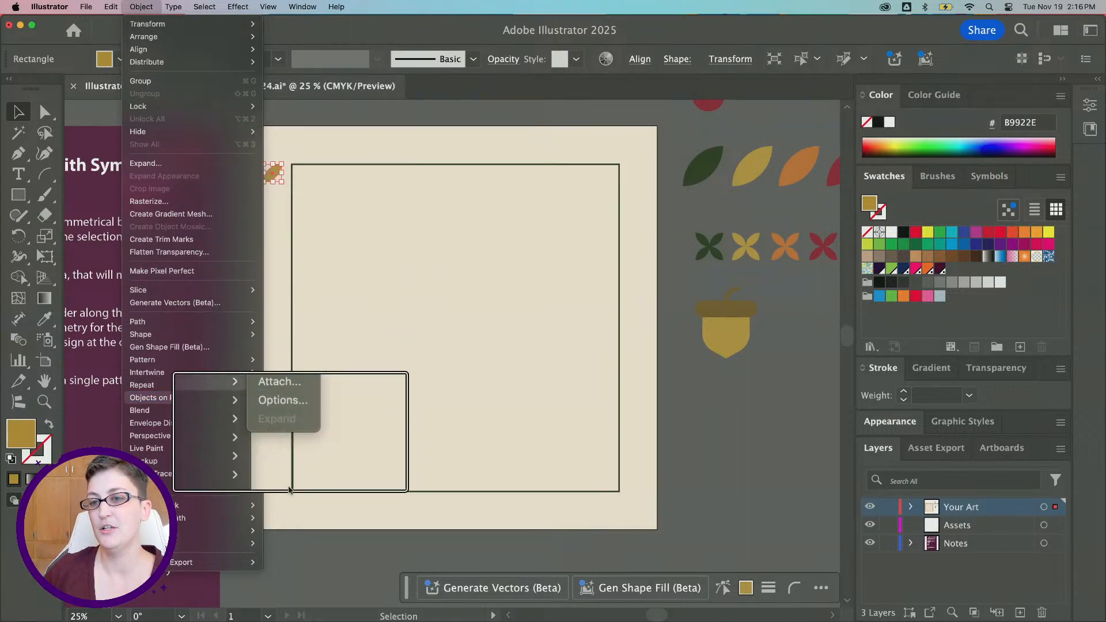
pyautogui.moveTo(248, 385)
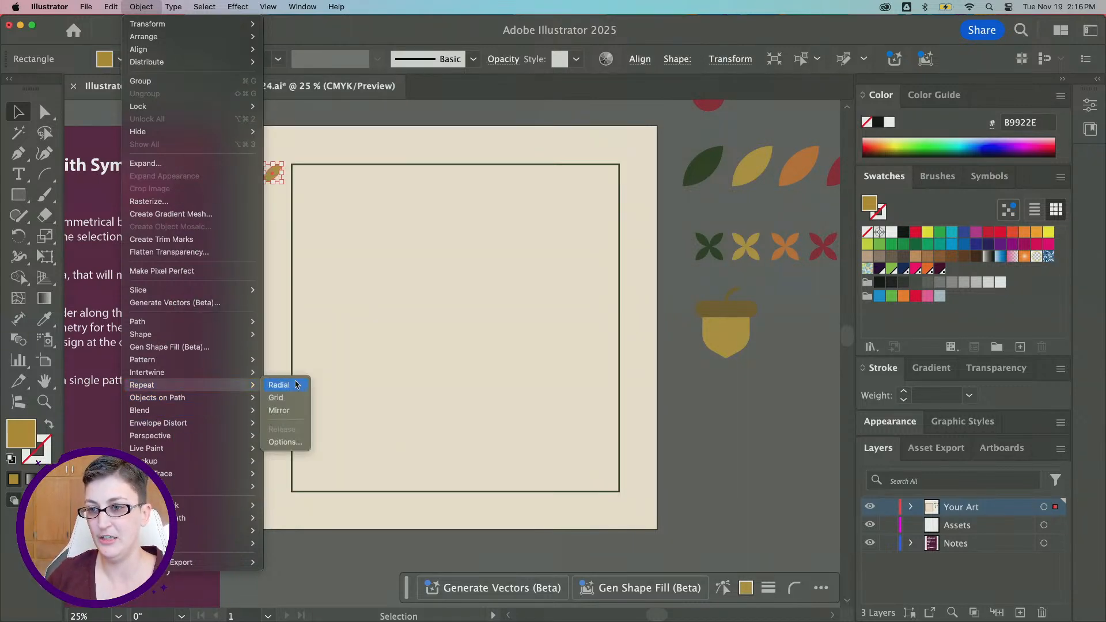
pyautogui.click(290, 397)
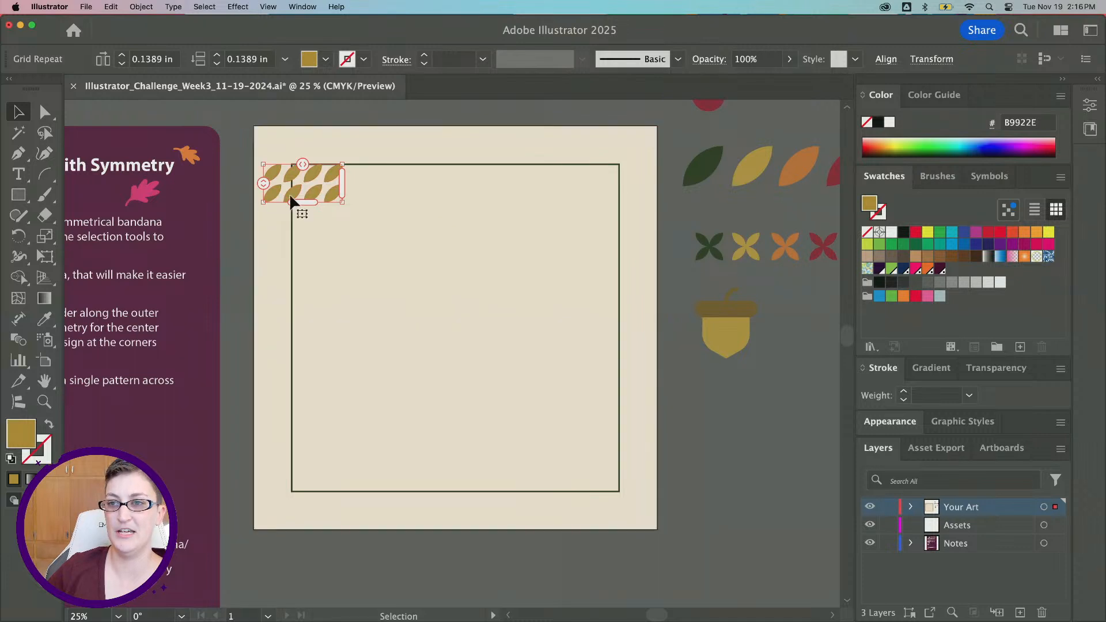
# Reduce the horizontal spacing between leaves in the grid repeat
pyautogui.scroll(1, 299, 199)
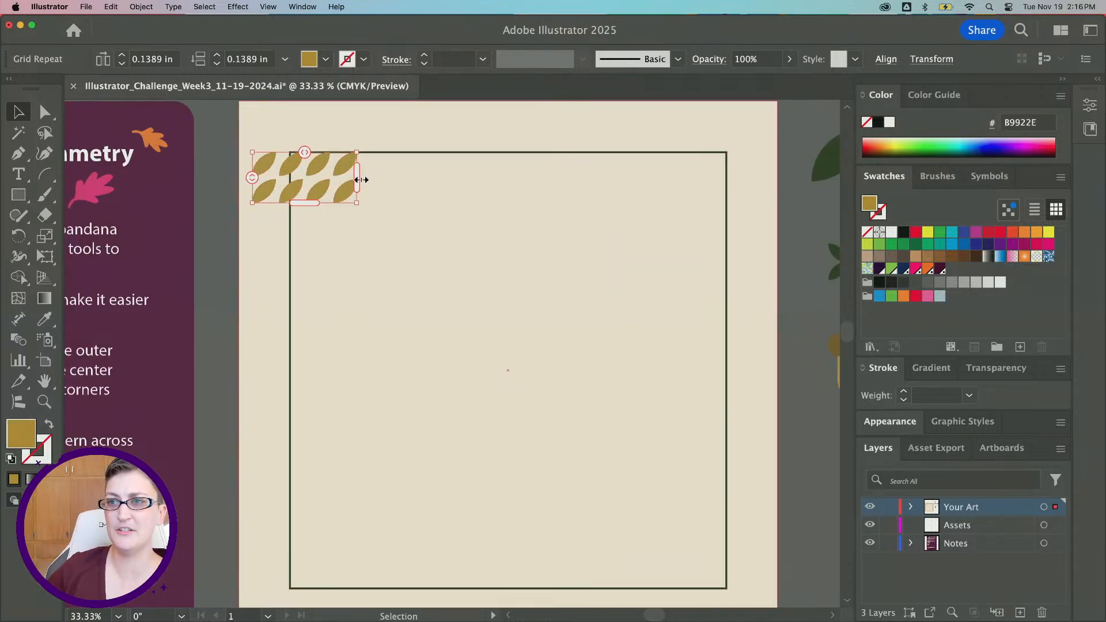
pyautogui.moveTo(360, 178)
pyautogui.mouseDown()
pyautogui.moveTo(575, 202)
pyautogui.moveTo(345, 192)
pyautogui.mouseUp()
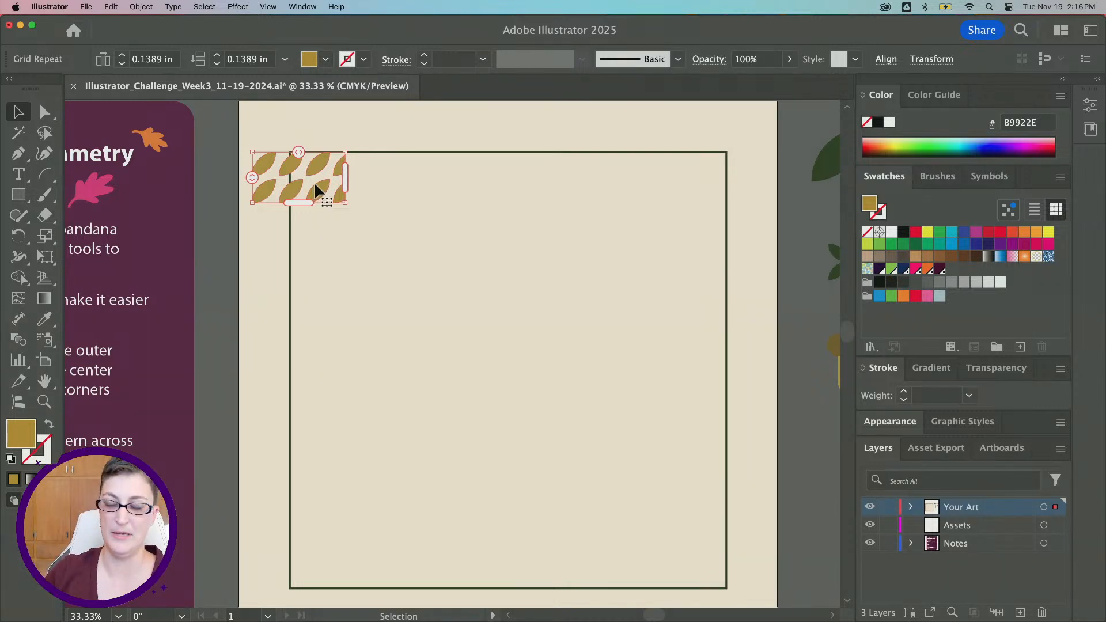
# Stretch the leaf grid repeat down and across to cover the whole bandana, aligning its top-left corner
pyautogui.scroll(-1, 314, 181)
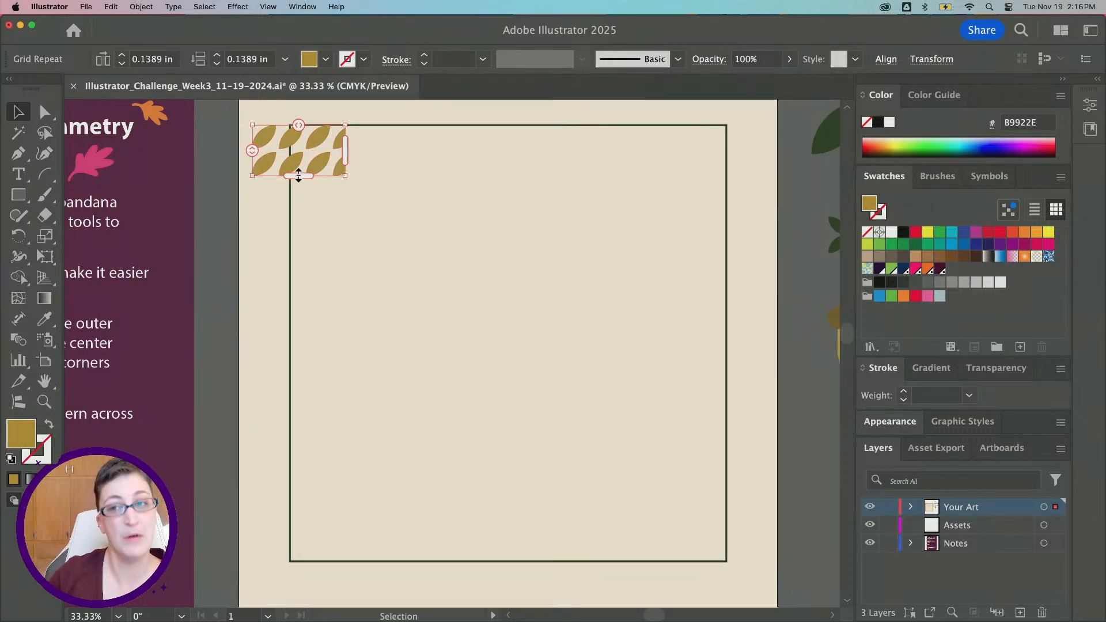
pyautogui.moveTo(298, 177); pyautogui.dragTo(328, 563)
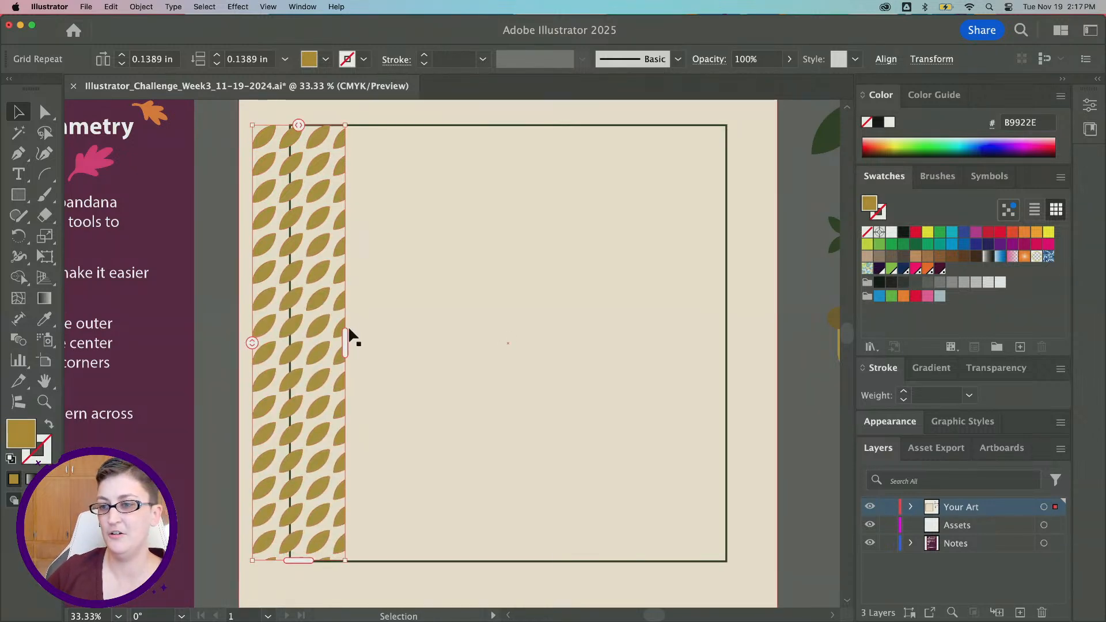
pyautogui.moveTo(348, 333); pyautogui.dragTo(777, 333)
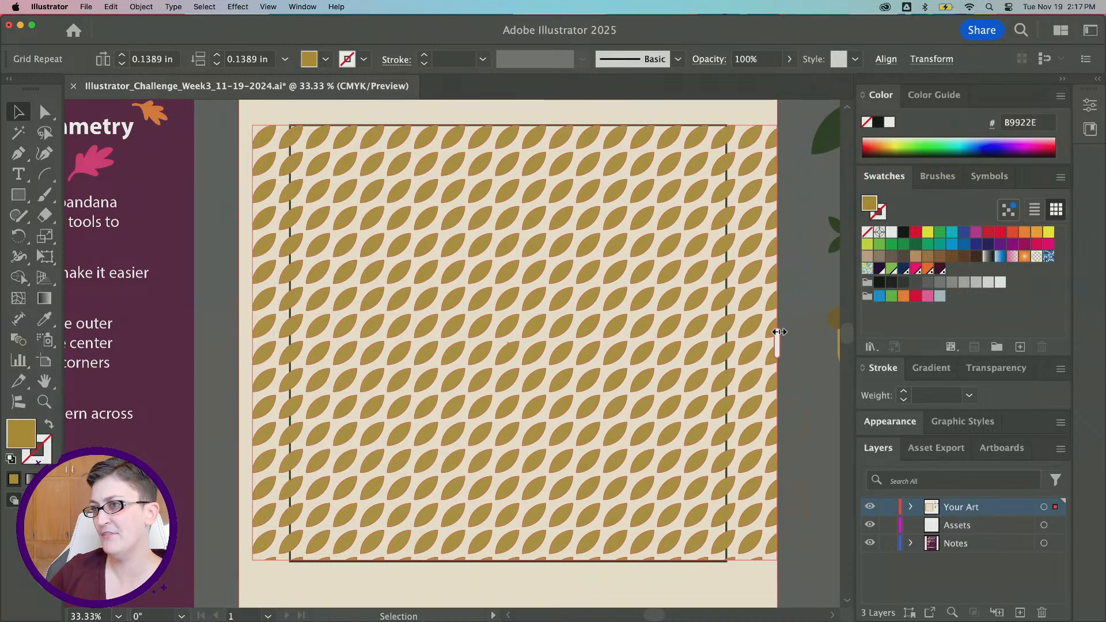
pyautogui.hscroll(2, 253, 246)
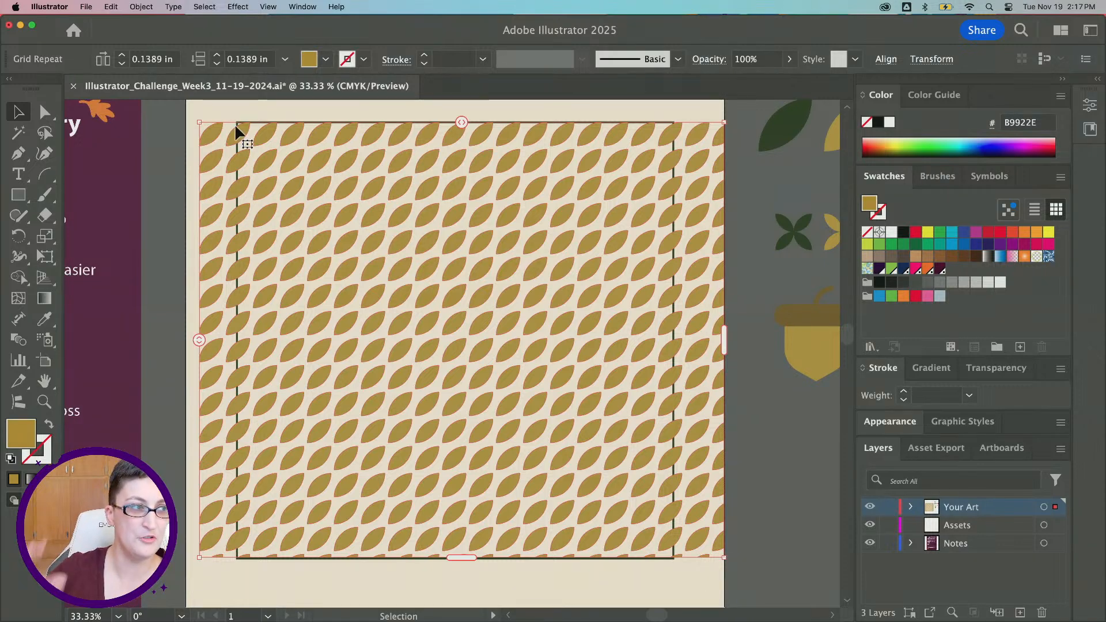
pyautogui.moveTo(233, 123)
pyautogui.mouseDown()
pyautogui.moveTo(240, 108)
pyautogui.moveTo(236, 119)
pyautogui.mouseUp()
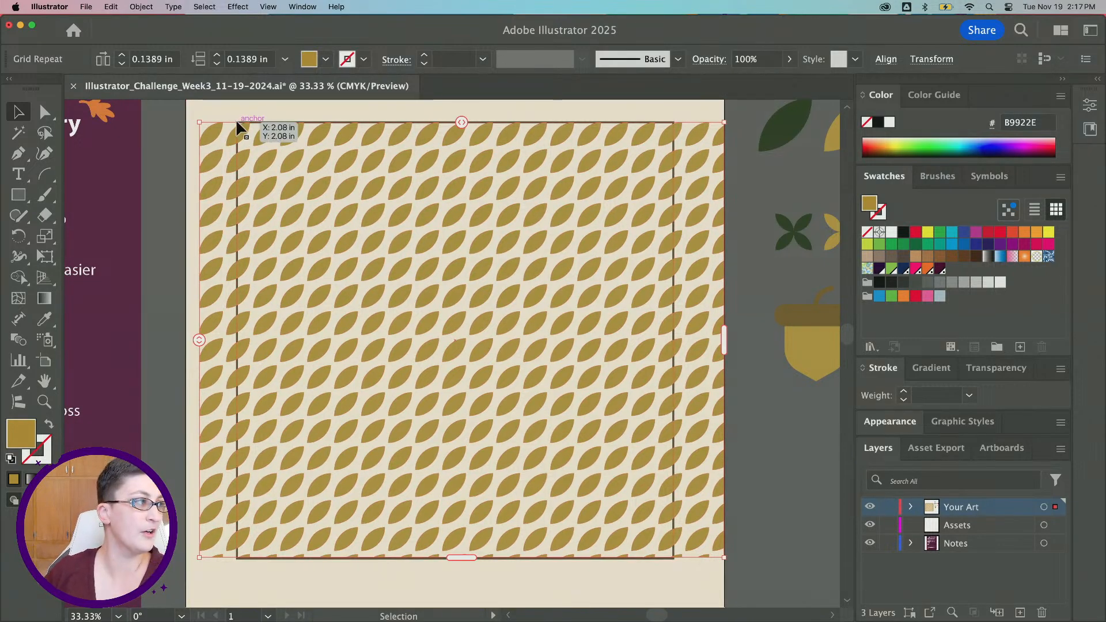
# Zoom out and pan to review the leaf grid across the whole bandana
pyautogui.hscroll(-2, 242, 124)
pyautogui.scroll(-1, 242, 124)
pyautogui.scroll(1, 273, 115)
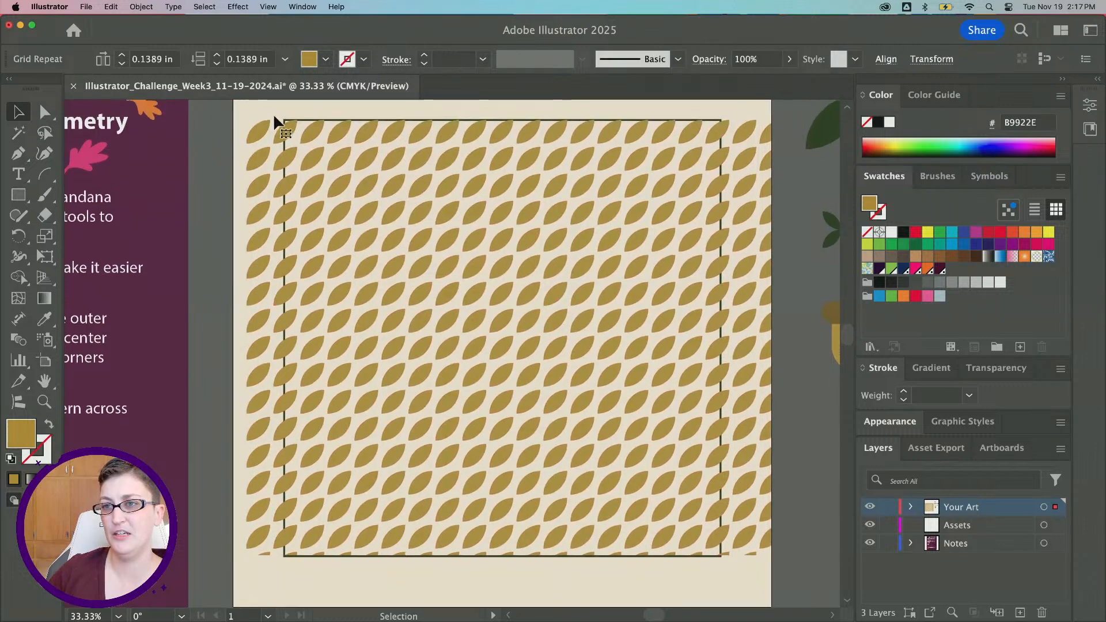
pyautogui.hscroll(-3, 273, 117)
pyautogui.scroll(-1, 521, 237)
pyautogui.hscroll(2, 483, 219)
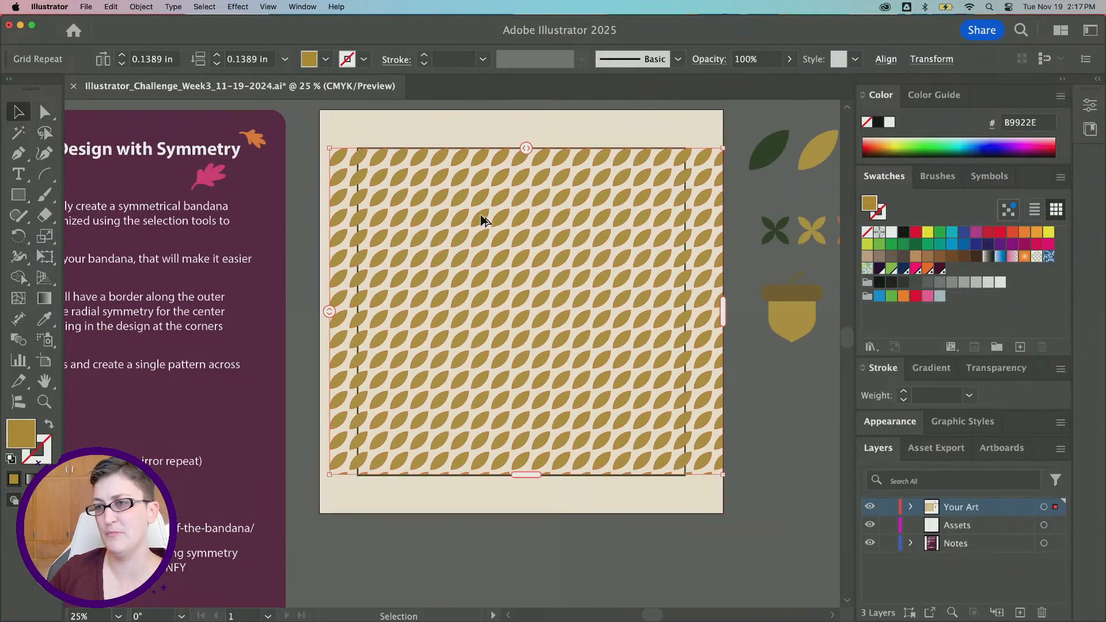
pyautogui.scroll(-1, 483, 219)
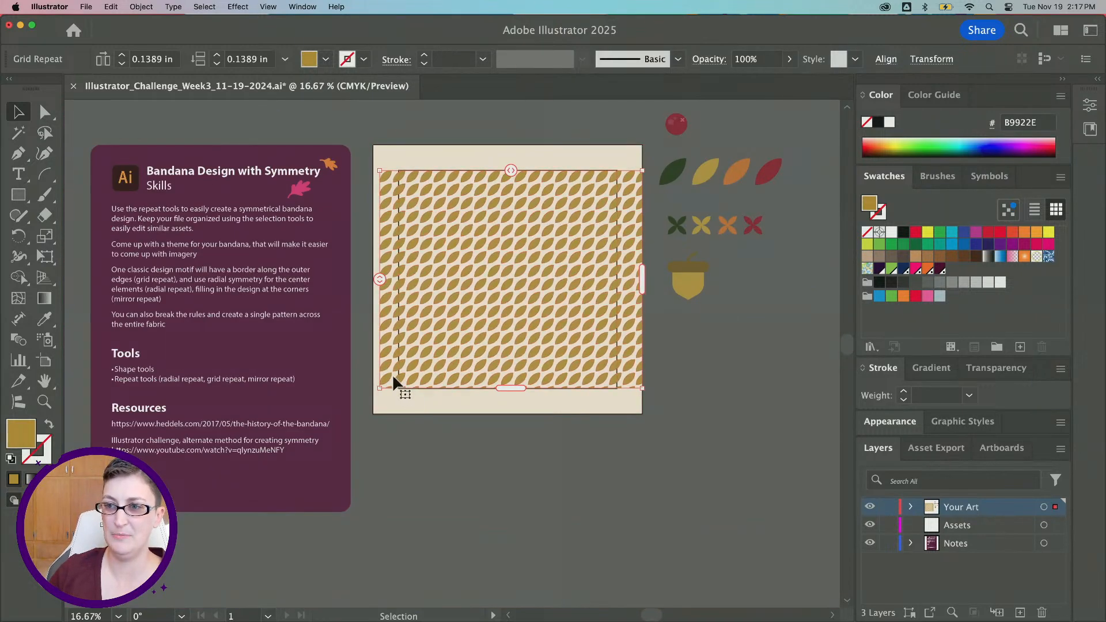
pyautogui.hscroll(3, 390, 357)
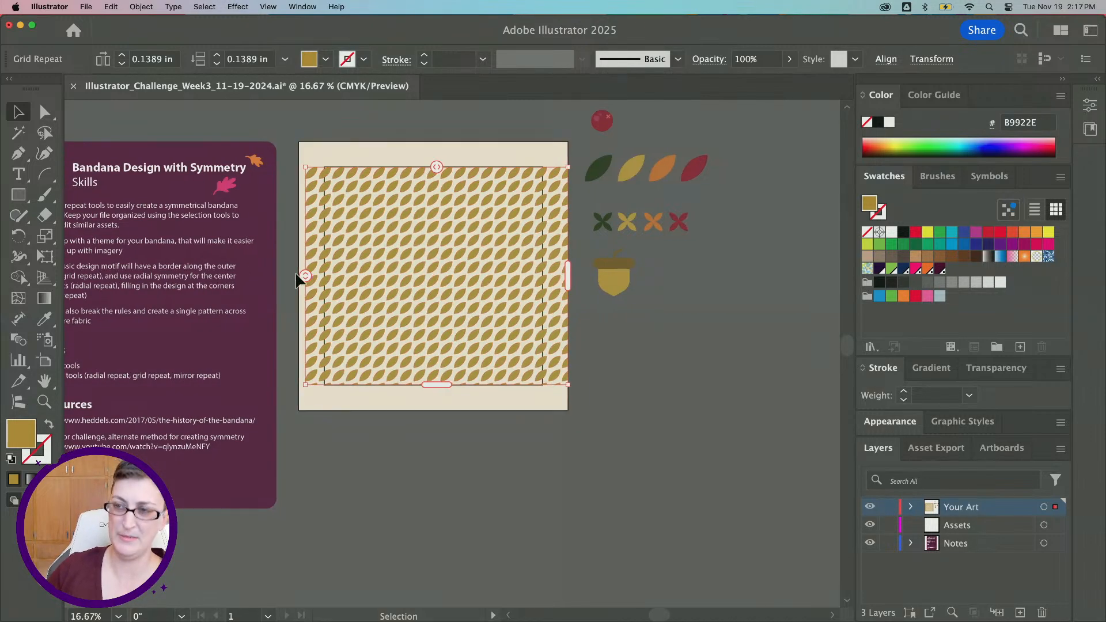
pyautogui.hscroll(1, 501, 116)
pyautogui.hscroll(1, 432, 230)
pyautogui.scroll(1, 432, 230)
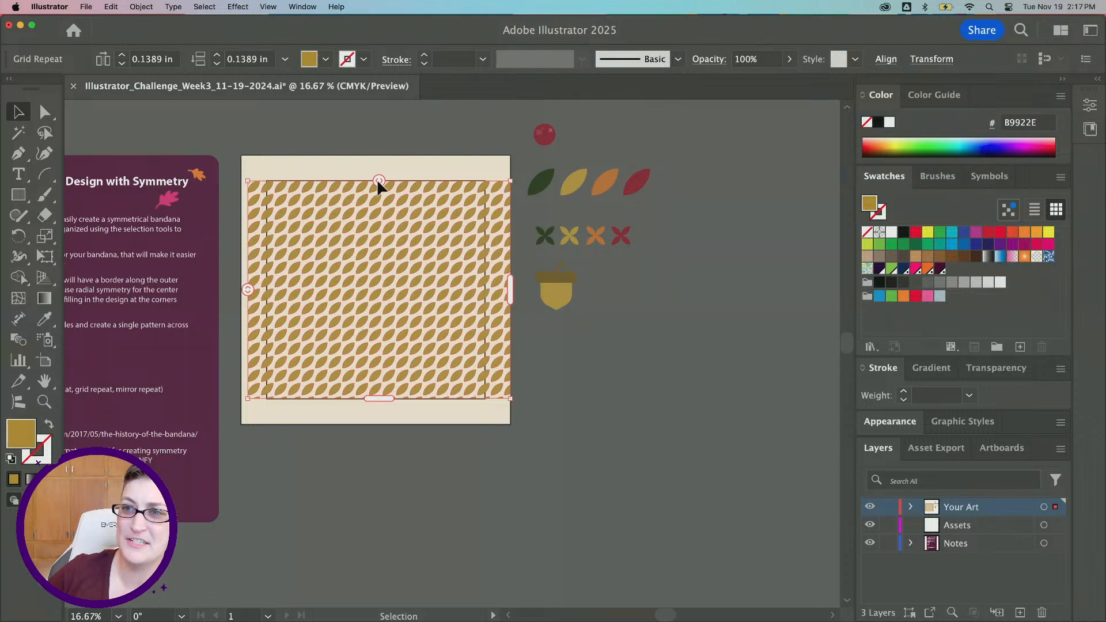
# Widen the leaf grid's horizontal spacing so leaves line only the left and right edges, and slightly increase vertical spacing
pyautogui.moveTo(377, 178); pyautogui.dragTo(608, 175)
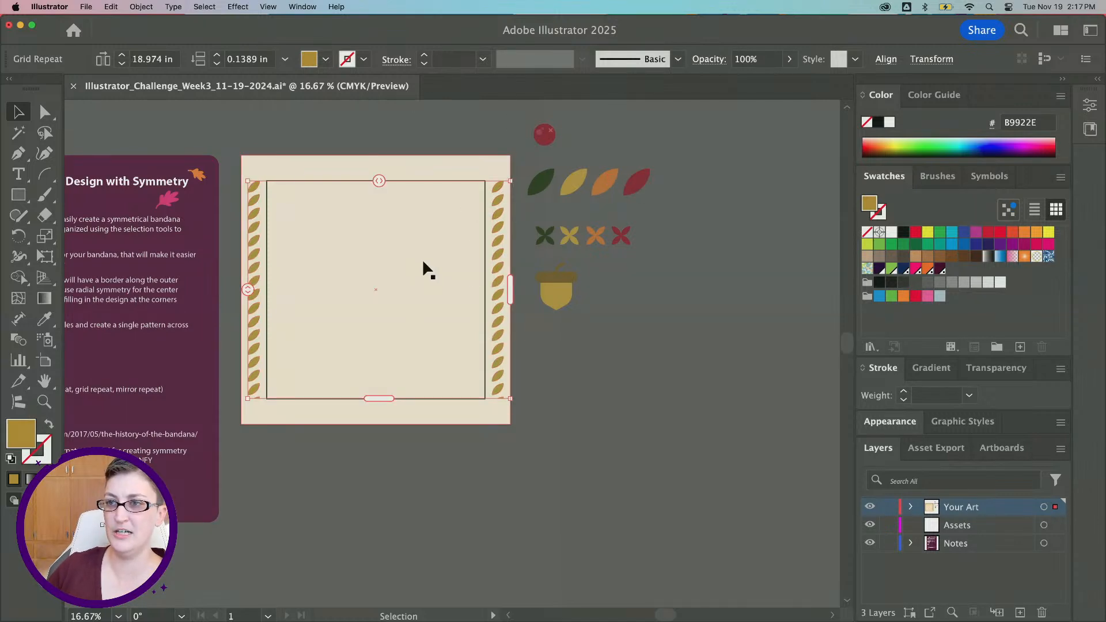
pyautogui.scroll(1, 250, 277)
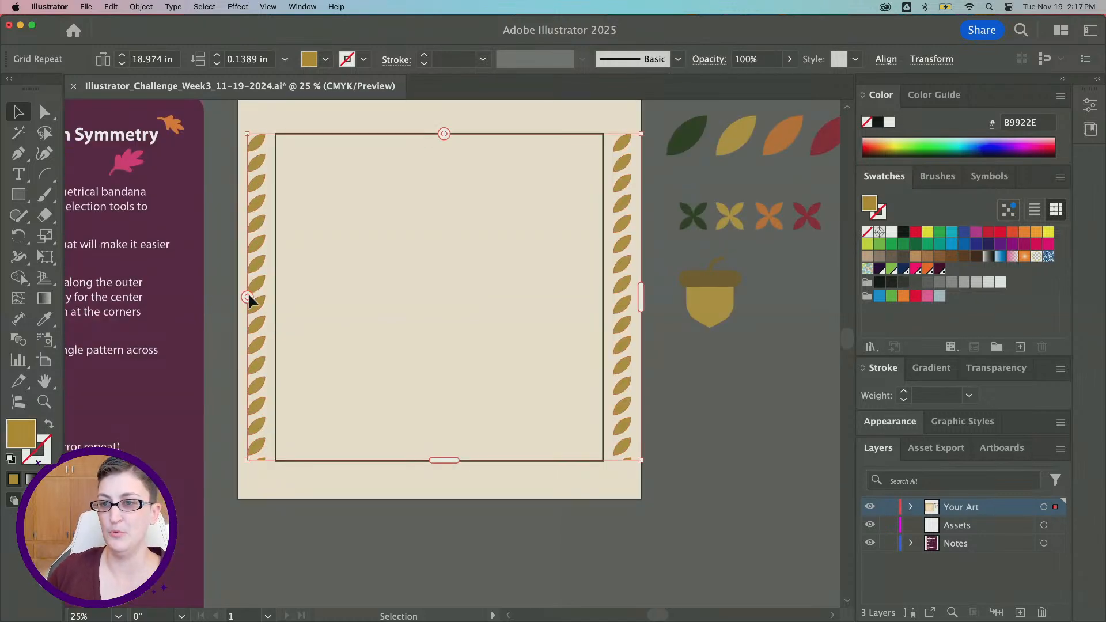
pyautogui.moveTo(248, 297); pyautogui.dragTo(249, 307)
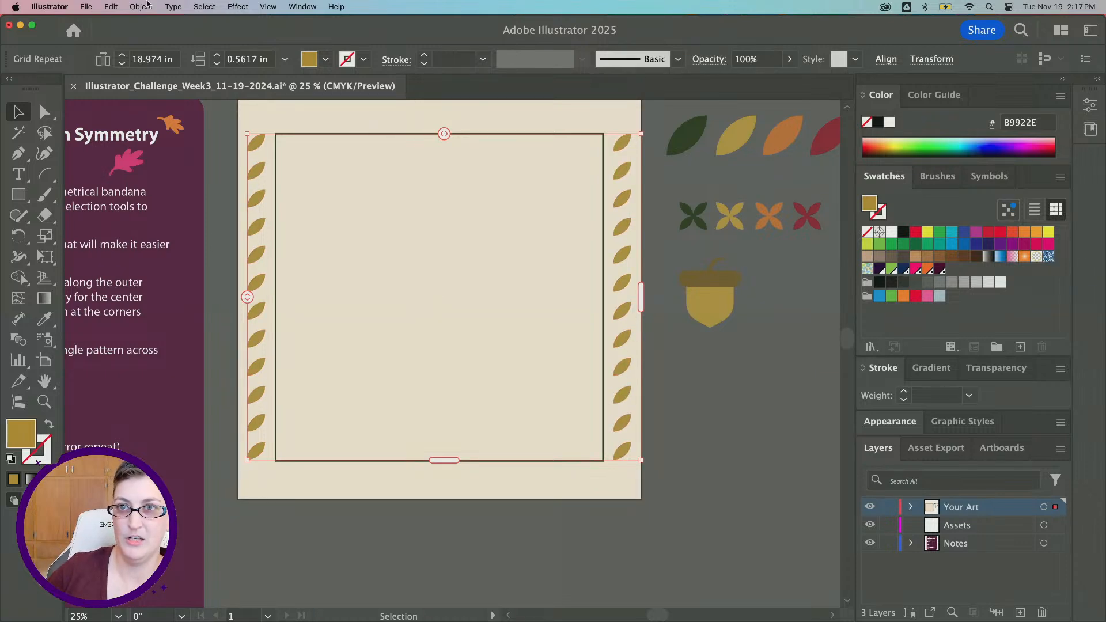
# Open the Repeat Options dialog for the leaf grid and browse its Radial, Mirror and Grid tabs
pyautogui.click(141, 6)
pyautogui.click(144, 6)
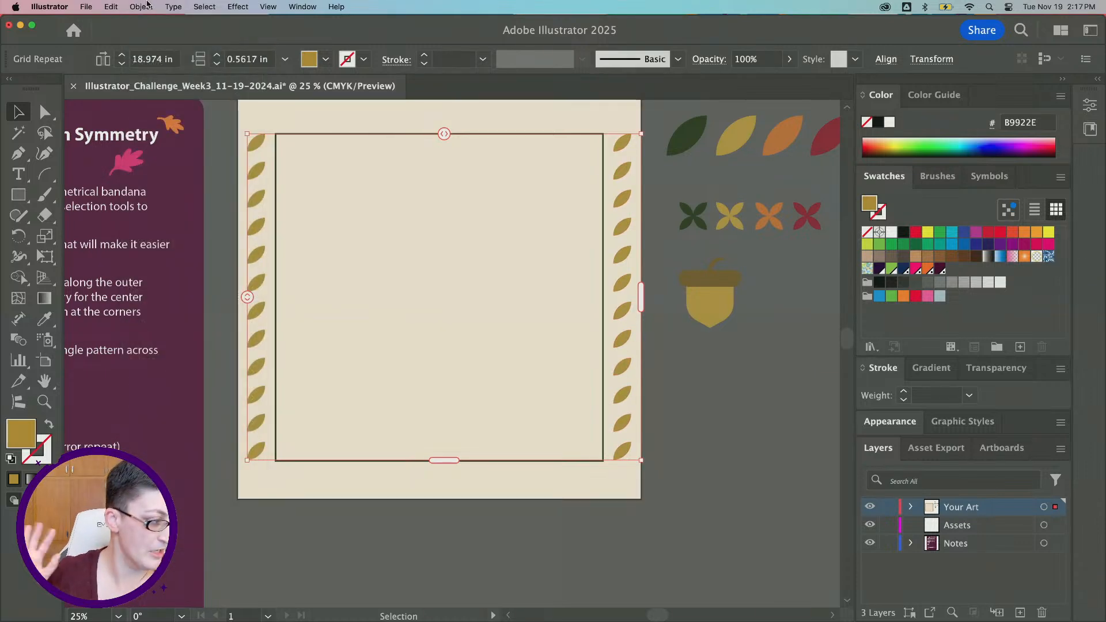
pyautogui.click(148, 4)
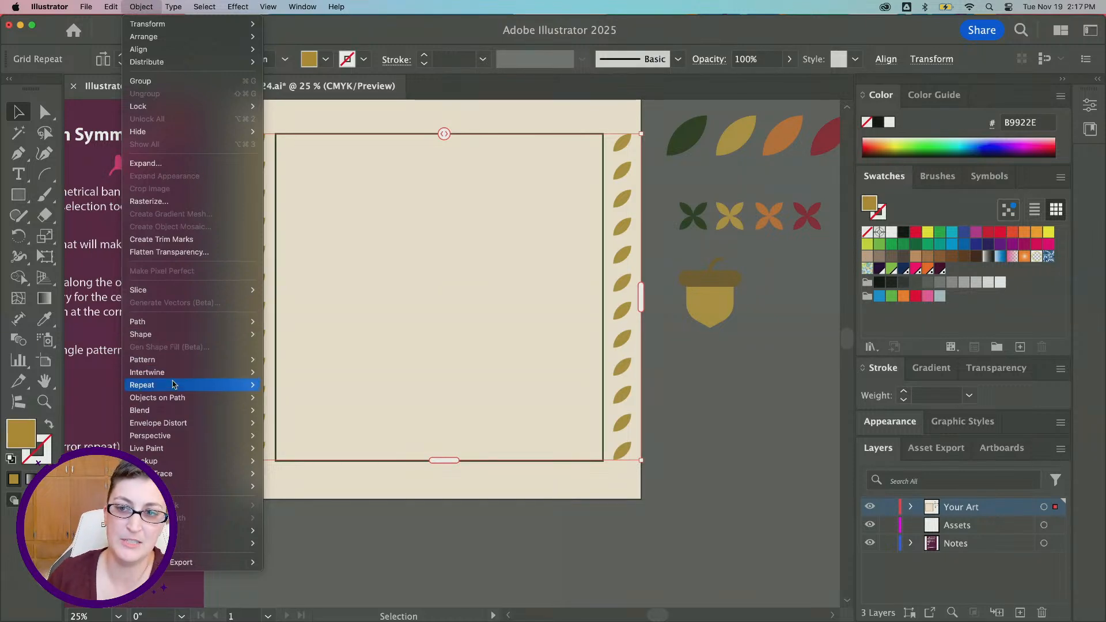
pyautogui.moveTo(219, 385)
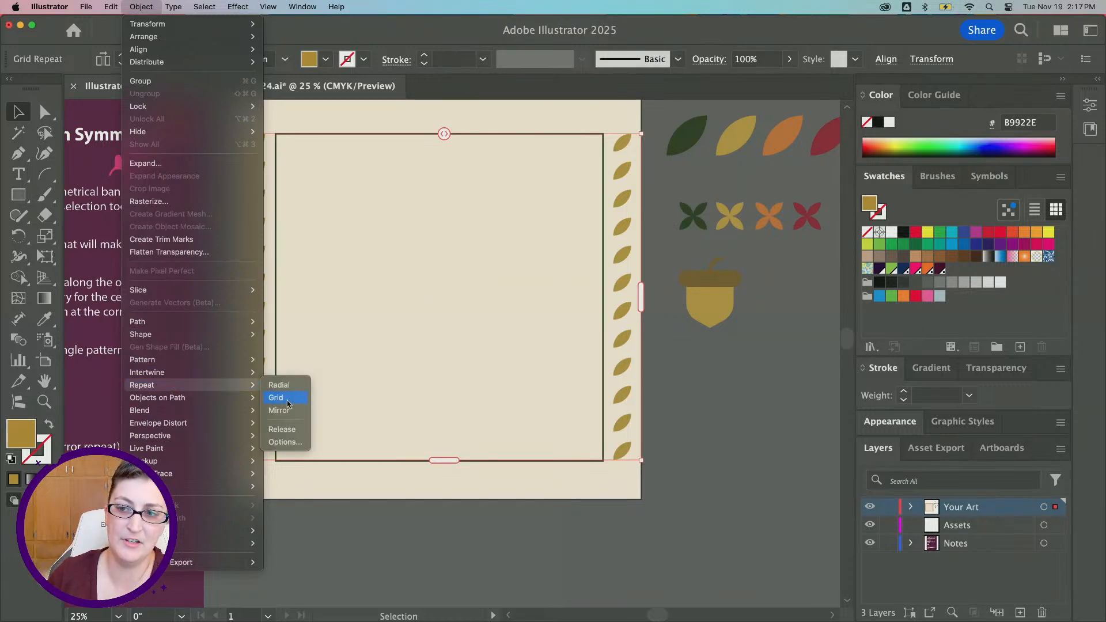
pyautogui.click(281, 443)
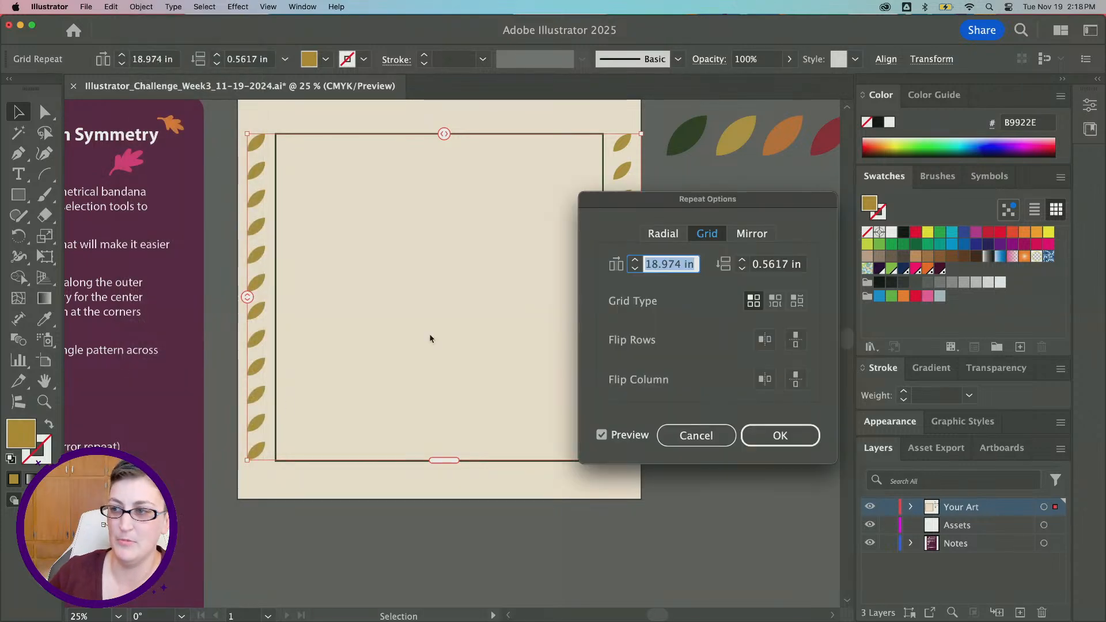
pyautogui.moveTo(592, 207); pyautogui.dragTo(390, 209)
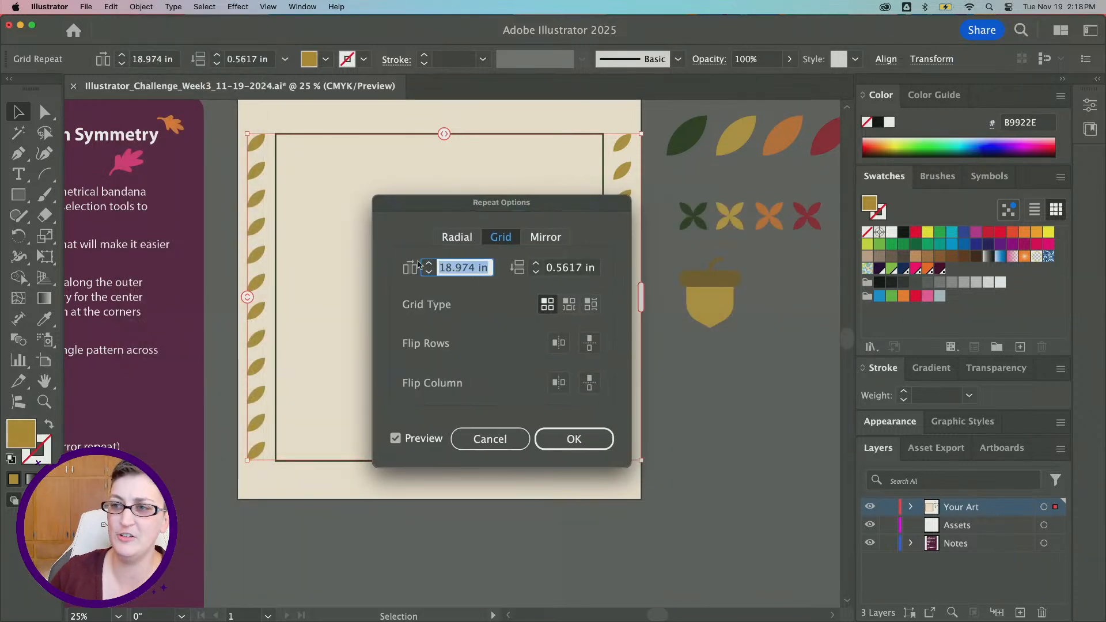
pyautogui.click(449, 241)
pyautogui.click(545, 238)
pyautogui.click(500, 237)
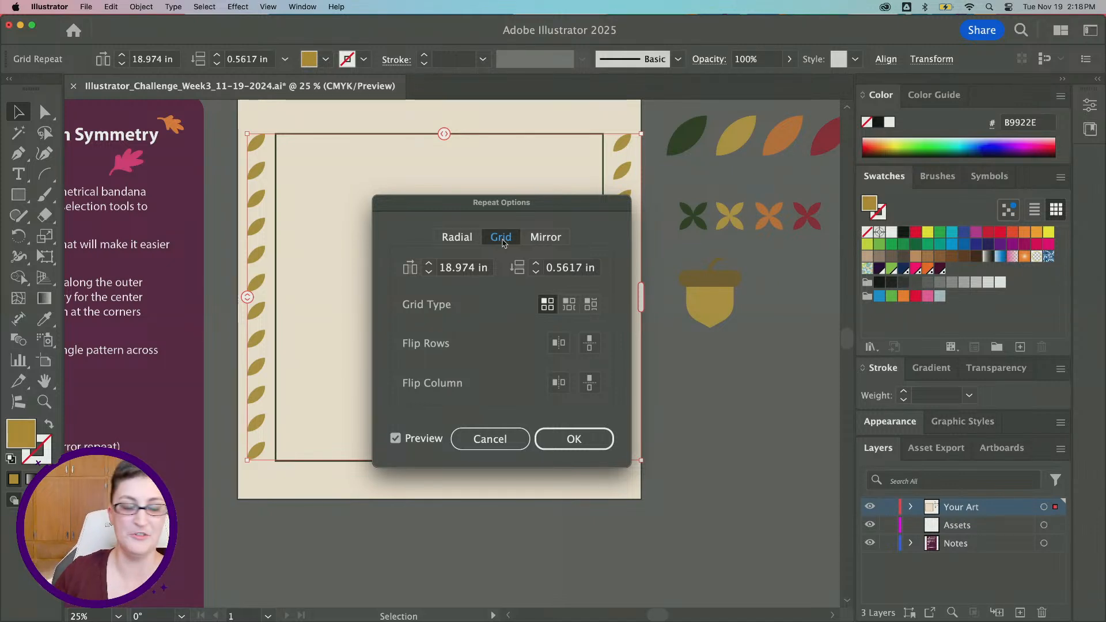
# Try the Brick by Row and Brick by Column grid types, then return to the plain Grid type
pyautogui.click(569, 304)
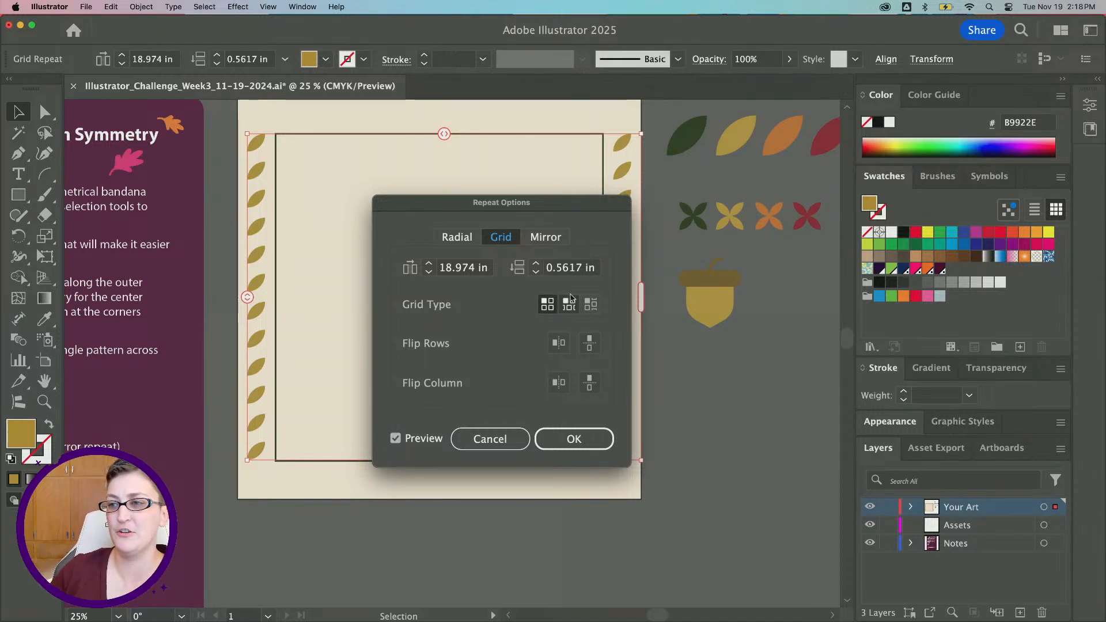
pyautogui.moveTo(543, 201); pyautogui.dragTo(687, 211)
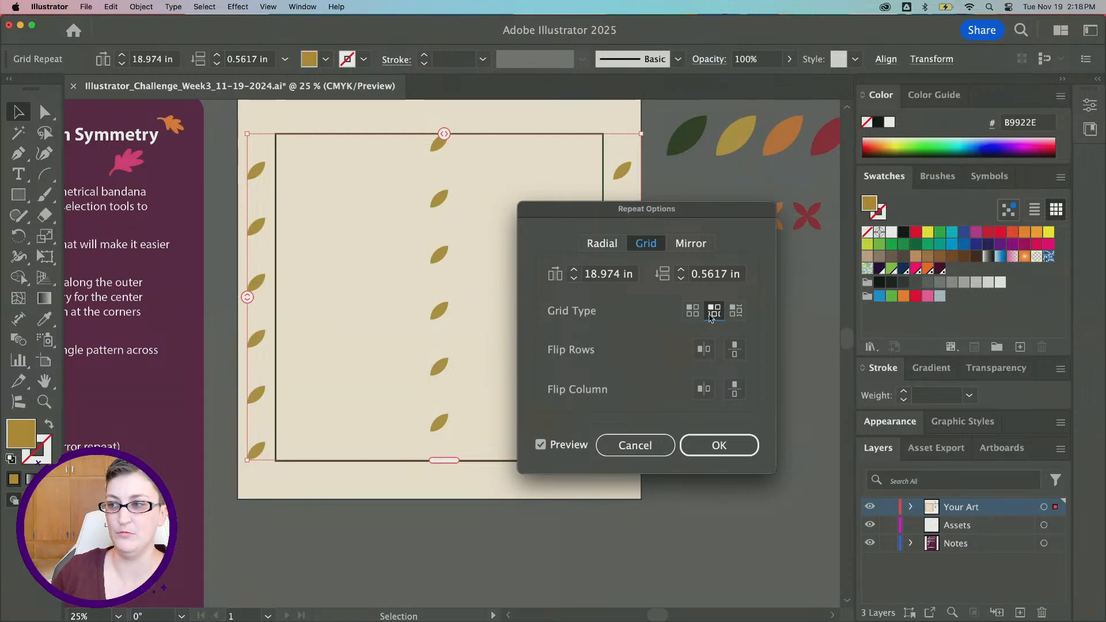
pyautogui.click(736, 311)
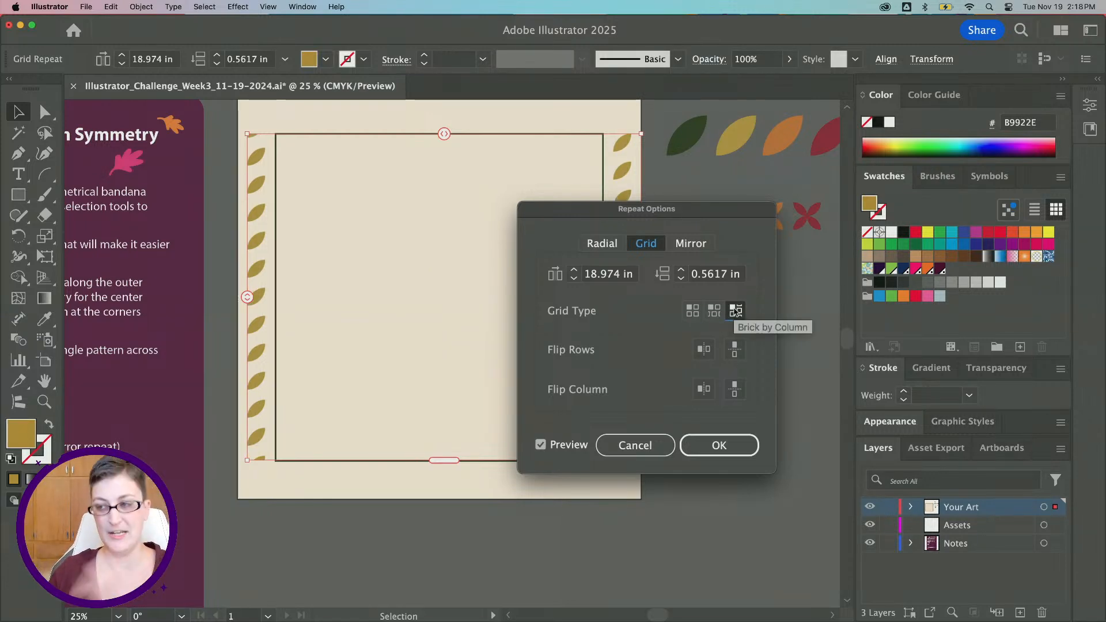
pyautogui.click(693, 310)
# Turn on horizontal flipping for the grid's rows and columns so the leaves mirror across the bandana
pyautogui.moveTo(568, 211); pyautogui.dragTo(718, 175)
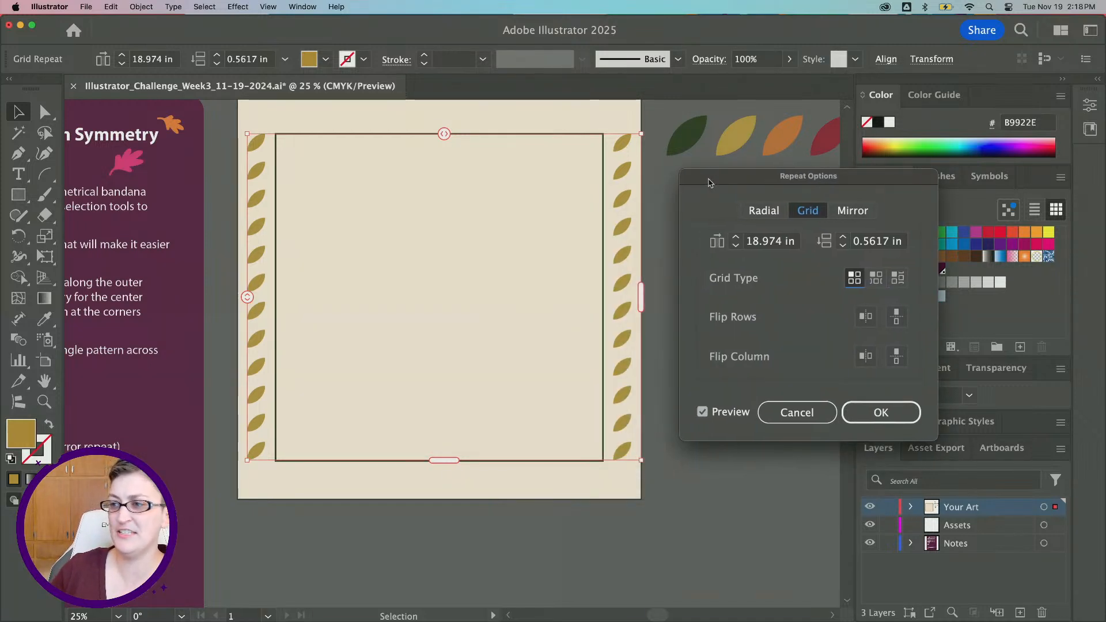
pyautogui.click(851, 314)
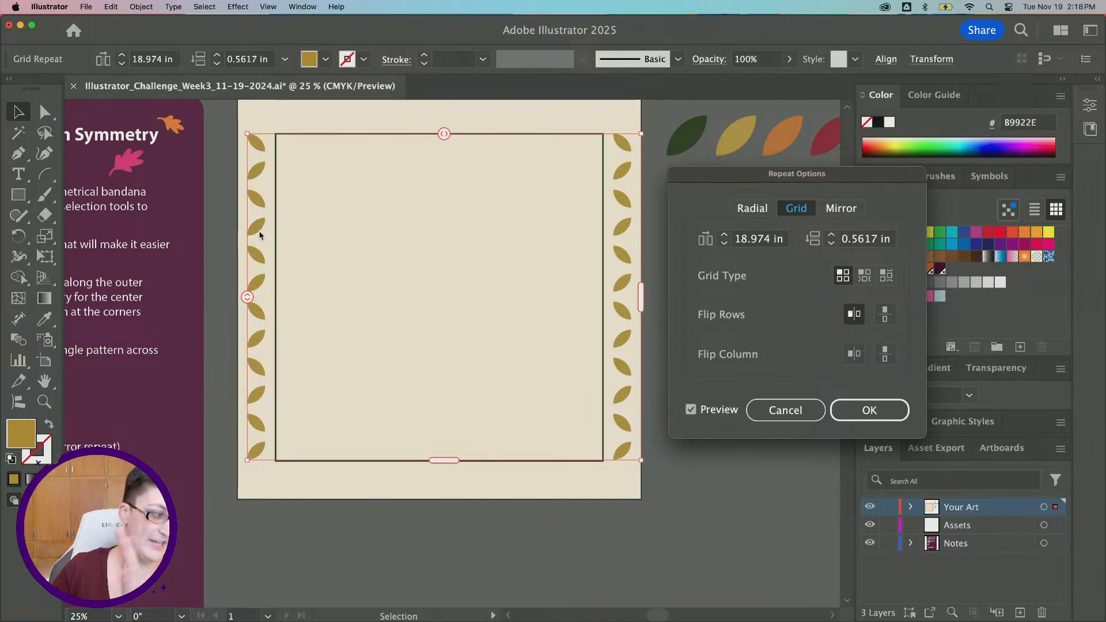
pyautogui.click(855, 353)
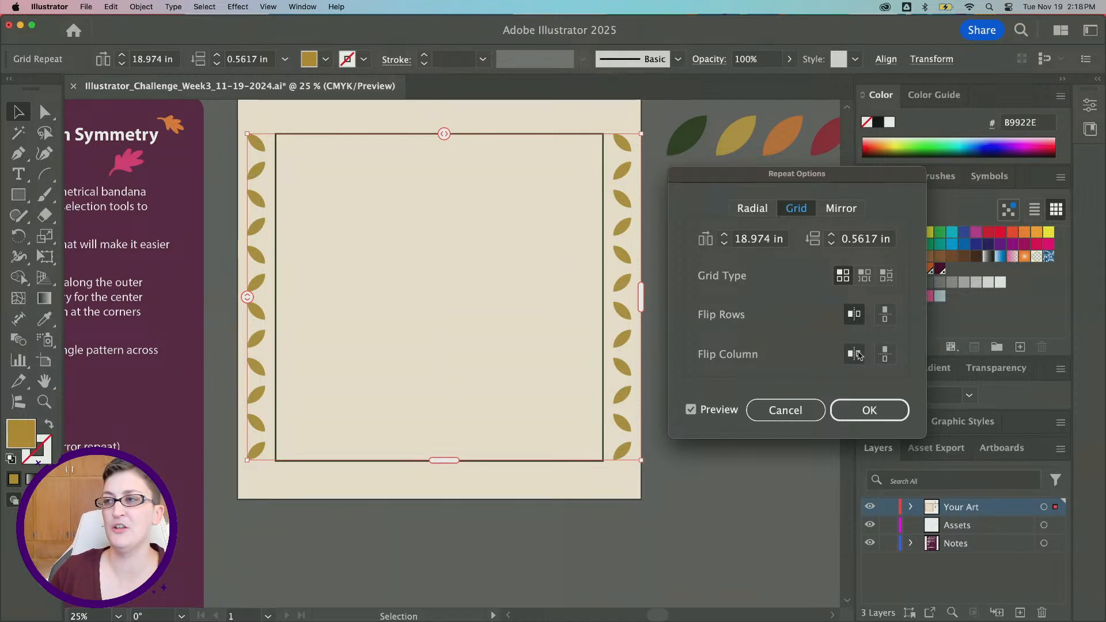
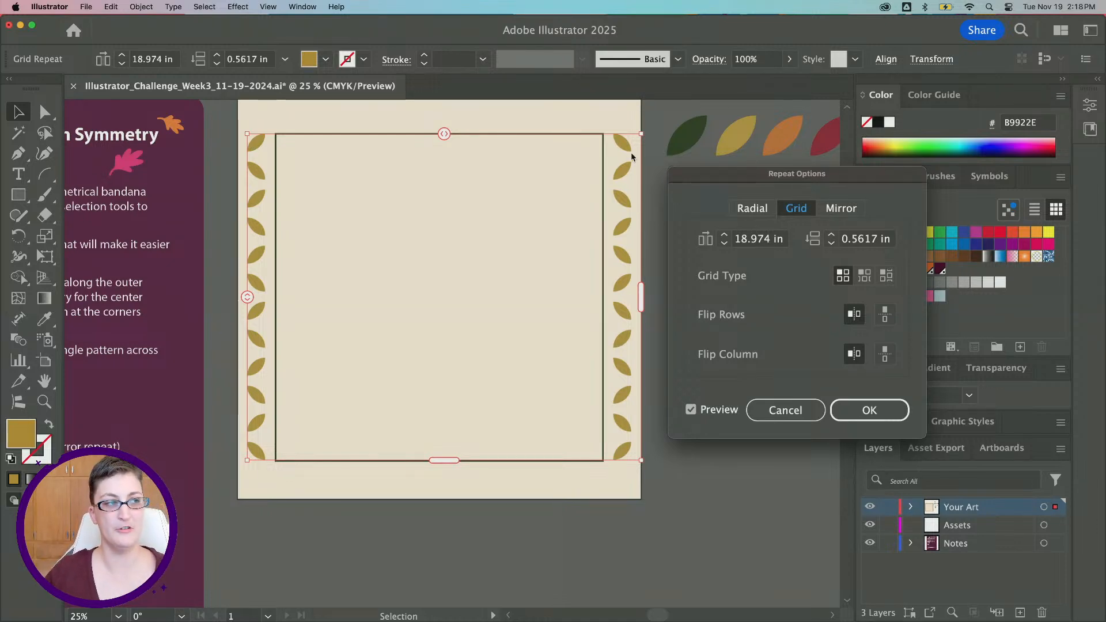
# Duplicate the leaf grid in front and rotate the copy 90° so leaves line the top and bottom edges, nudging it down slightly
pyautogui.click(854, 412)
pyautogui.scroll(2, 451, 226)
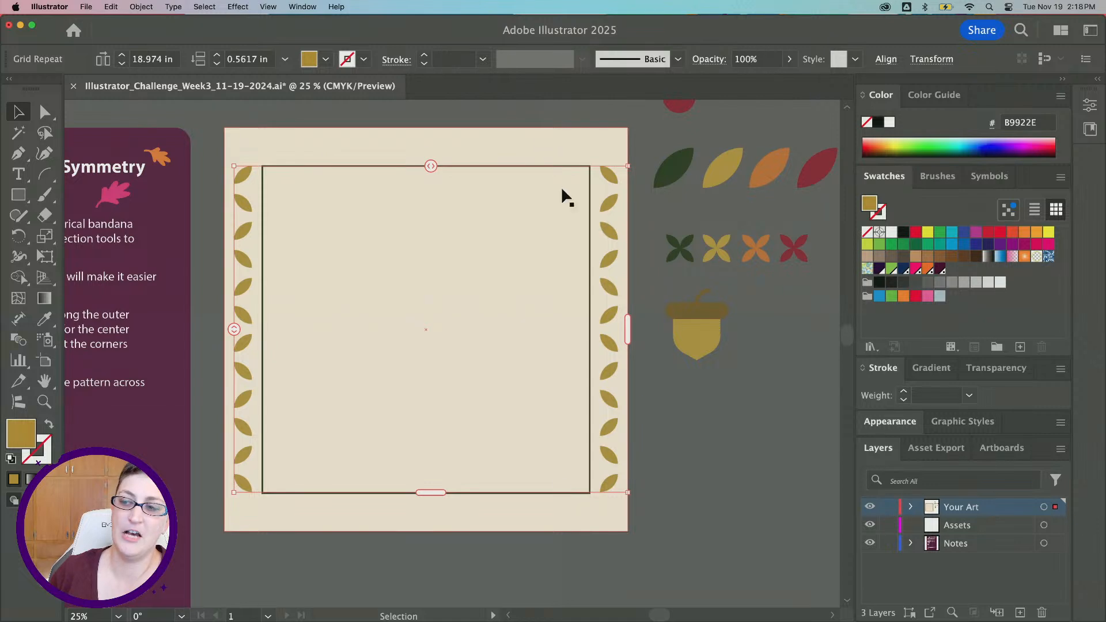
pyautogui.click(507, 535)
pyautogui.press('super+c')
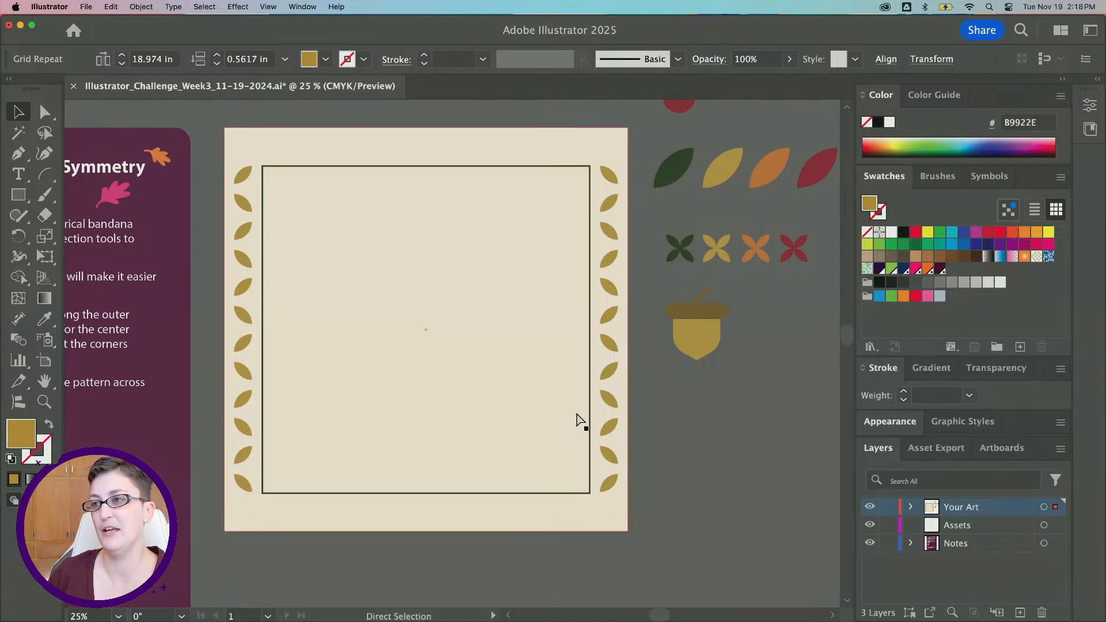
pyautogui.press('super+f')
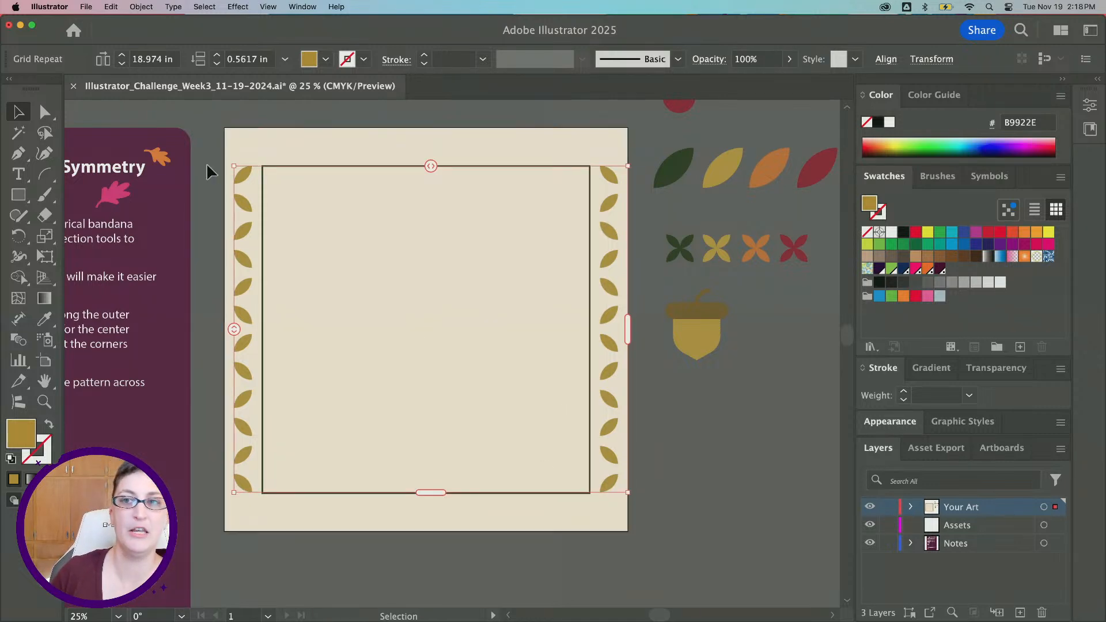
pyautogui.moveTo(229, 163); pyautogui.dragTo(522, 144)
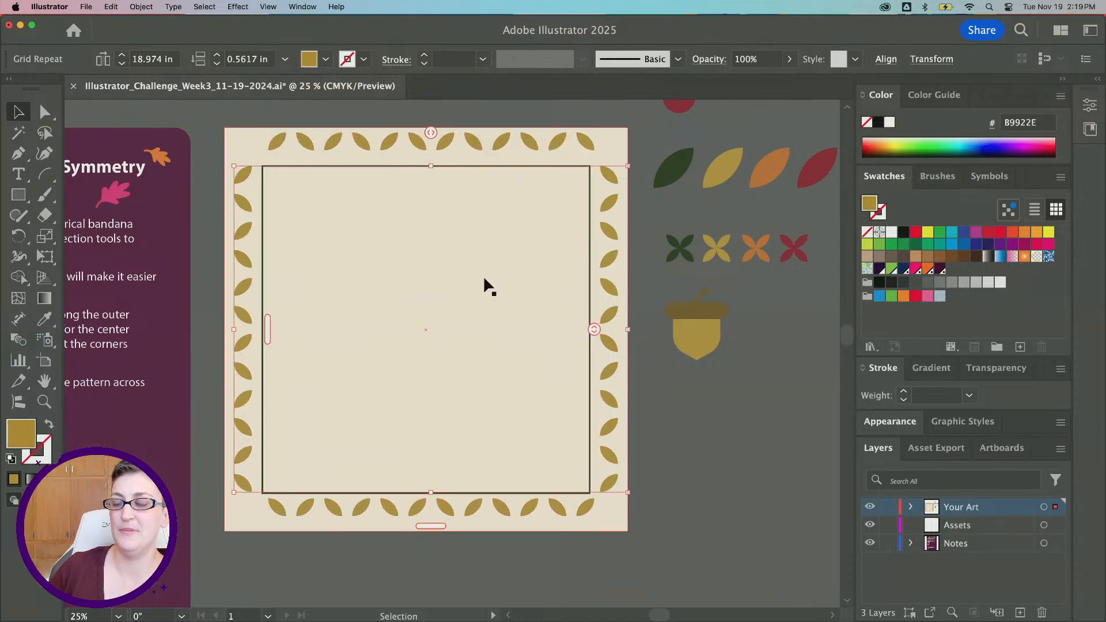
pyautogui.press('Down')
pyautogui.press('Down')
pyautogui.press('Down')
pyautogui.press('Down')
pyautogui.press('Down')
pyautogui.press('Down')
pyautogui.press('Down')
pyautogui.press('Down')
pyautogui.press('Down')
pyautogui.press('Down')
pyautogui.press('Down')
pyautogui.press('Down')
pyautogui.press('Down')
pyautogui.press('Down')
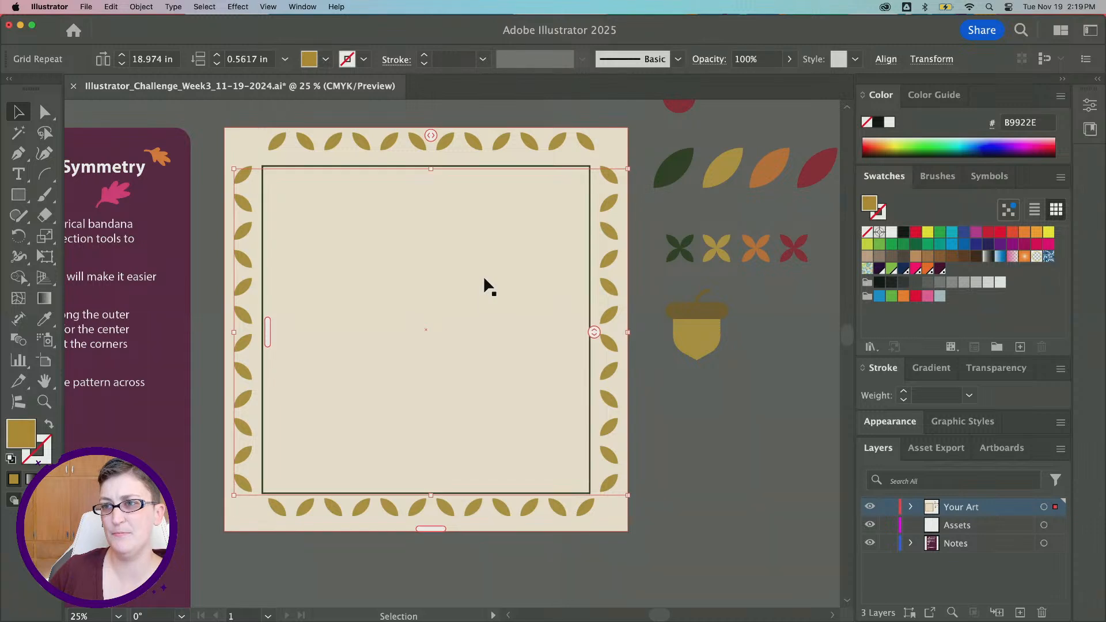
# Move the red berry into the bandana's top-left corner
pyautogui.keyDown('alt'); pyautogui.scroll(-1, 490, 274); pyautogui.keyUp('alt')
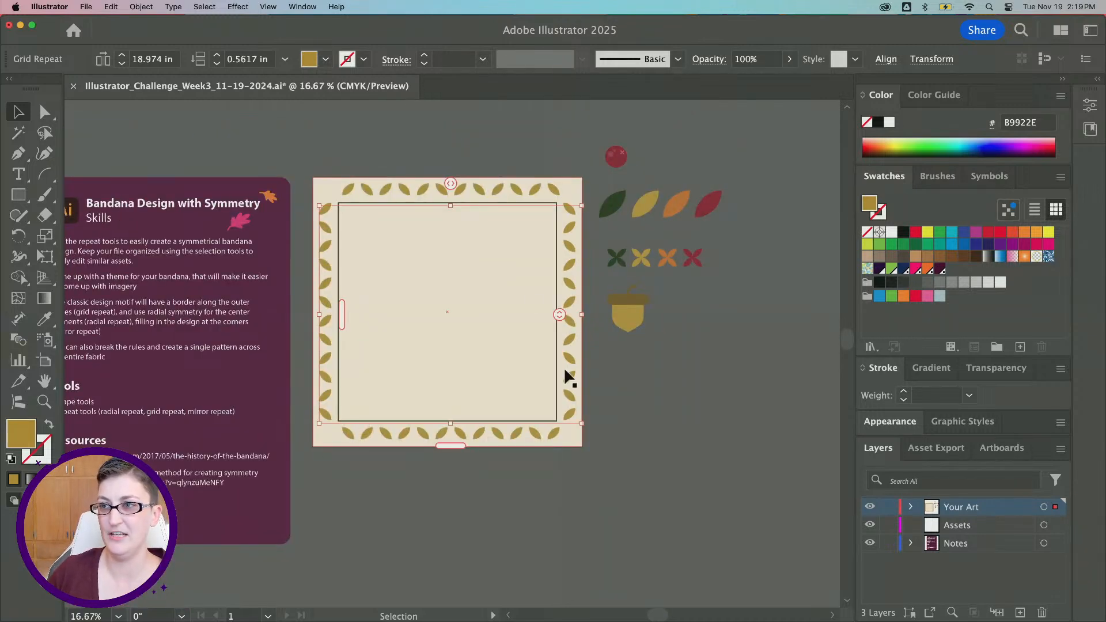
pyautogui.click(643, 393)
pyautogui.keyDown('alt'); pyautogui.scroll(1, 644, 396); pyautogui.keyUp('alt')
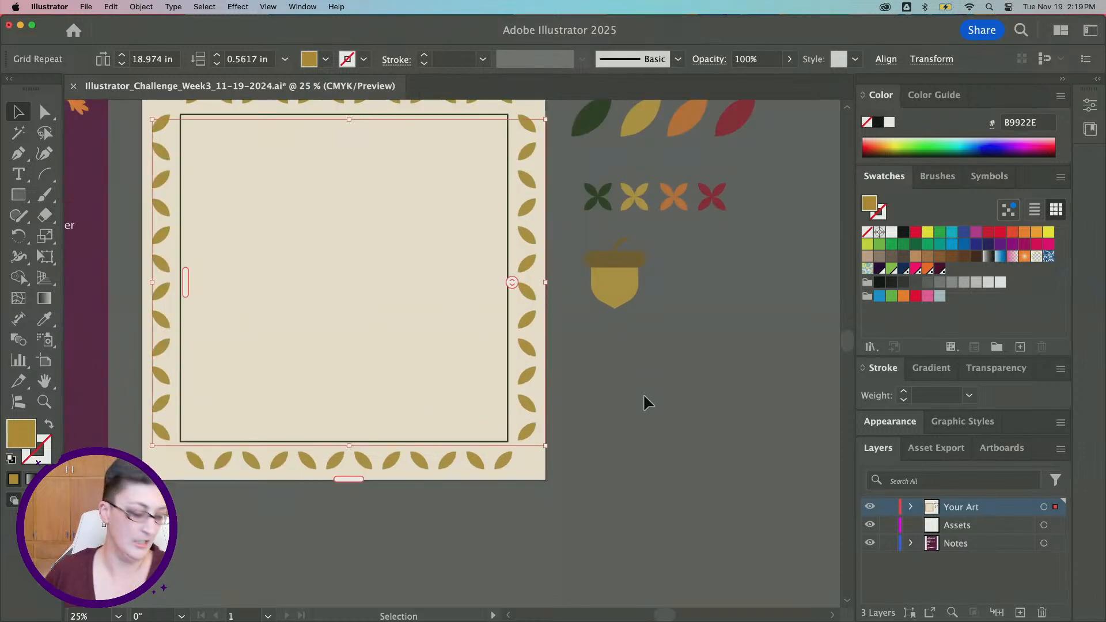
pyautogui.click(579, 429)
pyautogui.scroll(3, 578, 430)
pyautogui.hscroll(-3, 578, 430)
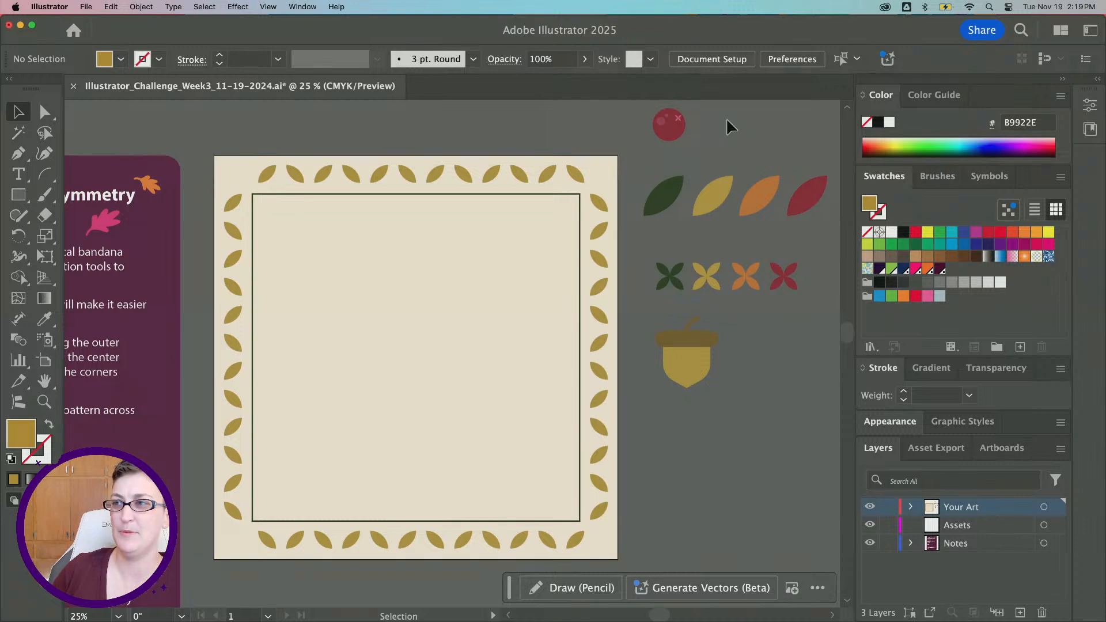
pyautogui.click(667, 125)
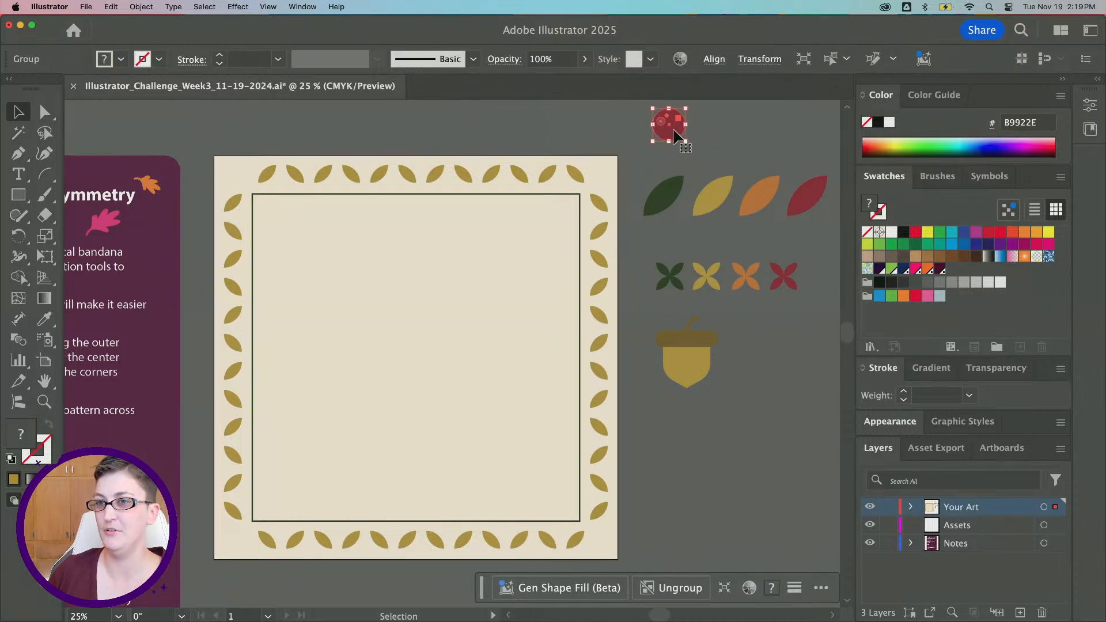
pyautogui.moveTo(694, 136); pyautogui.dragTo(231, 179)
pyautogui.press('super+z')
pyautogui.click(263, 137)
pyautogui.click(246, 174)
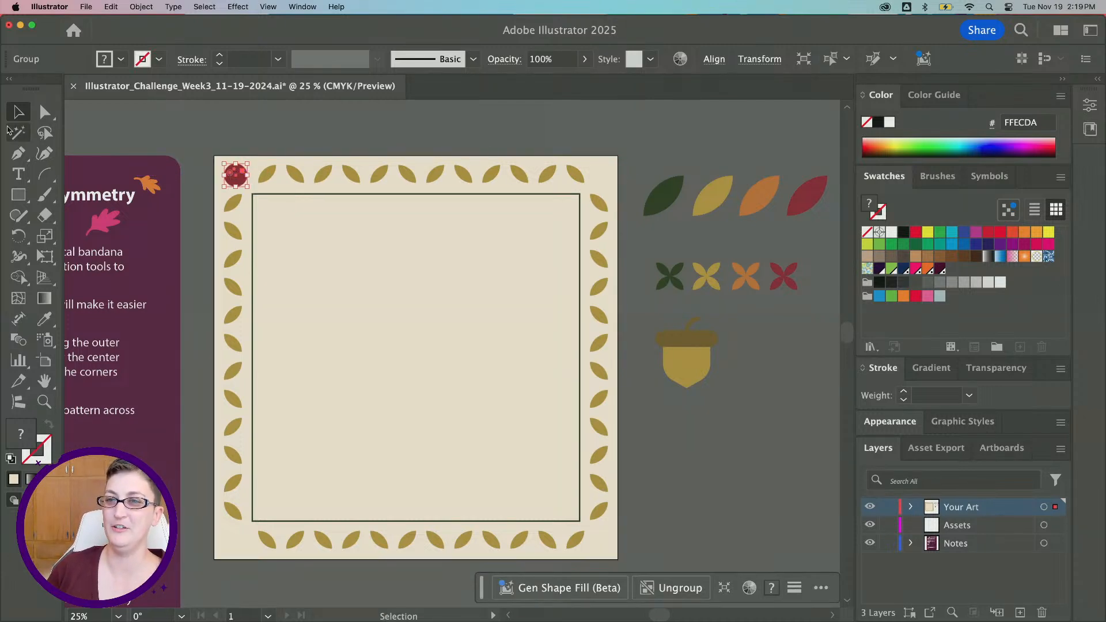
# Duplicate the acorn into the bandana's interior, just left of center
pyautogui.click(671, 434)
pyautogui.scroll(-3, 669, 436)
pyautogui.scroll(2, 668, 444)
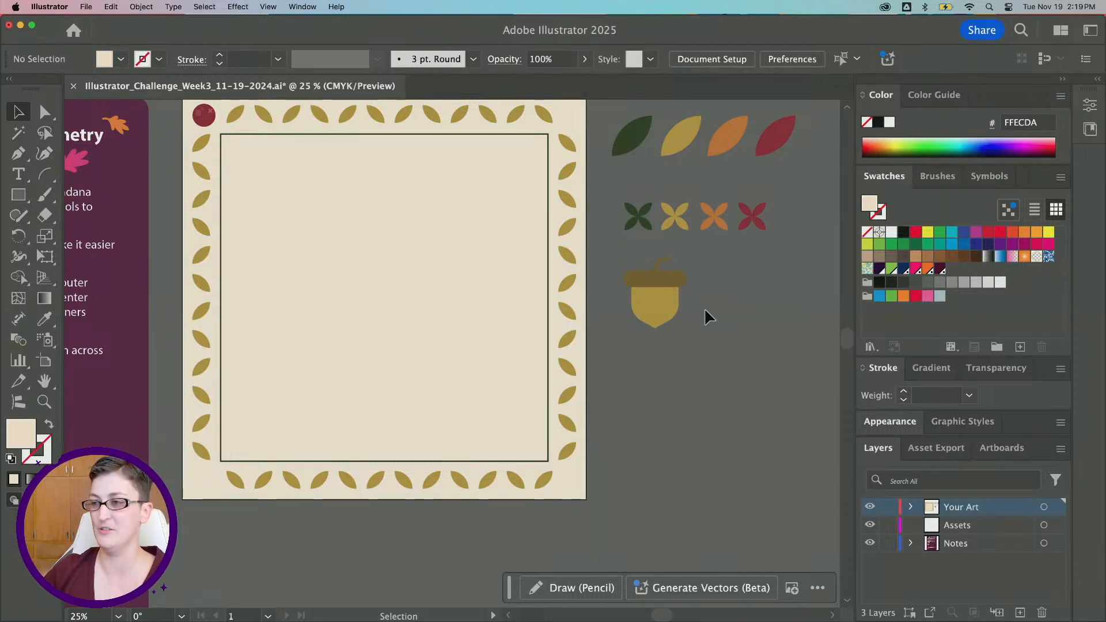
pyautogui.click(647, 282)
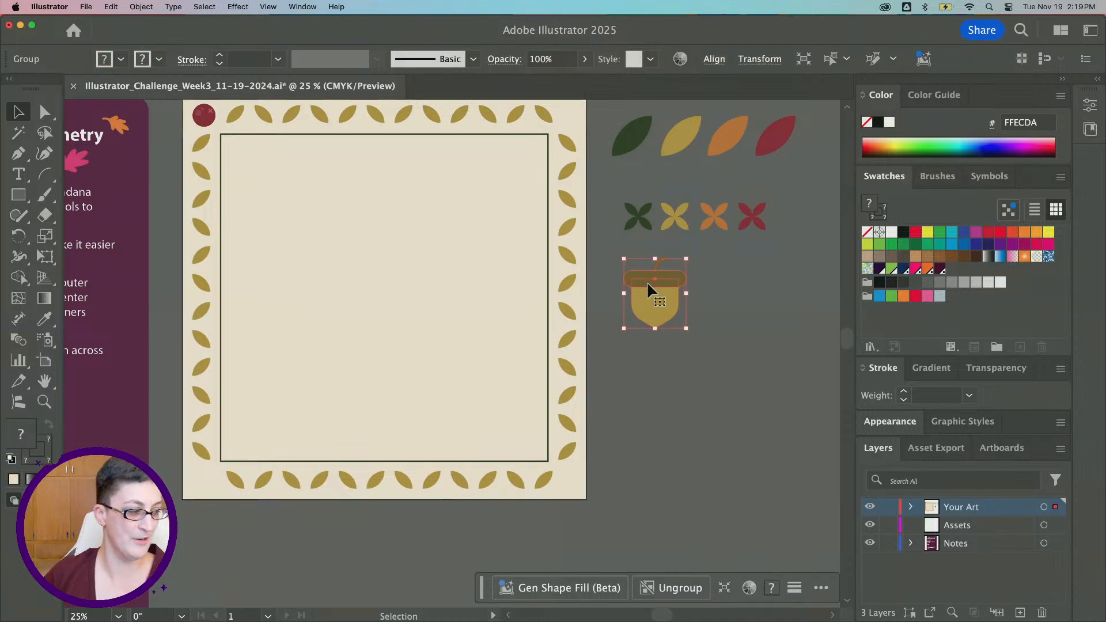
pyautogui.scroll(1, 660, 328)
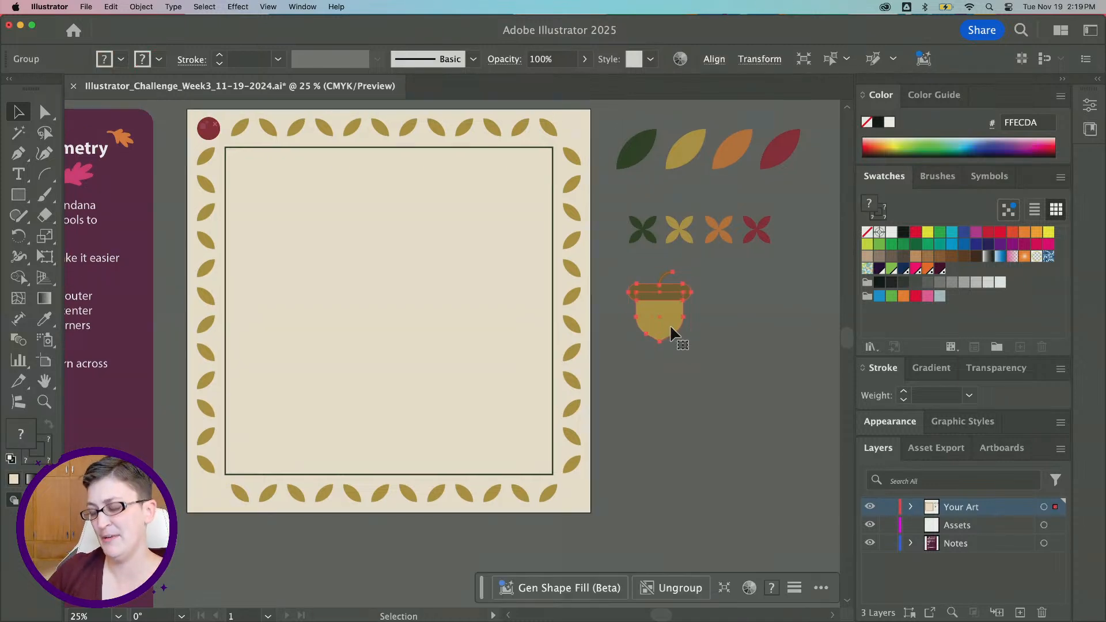
pyautogui.moveTo(671, 328); pyautogui.dragTo(398, 287)
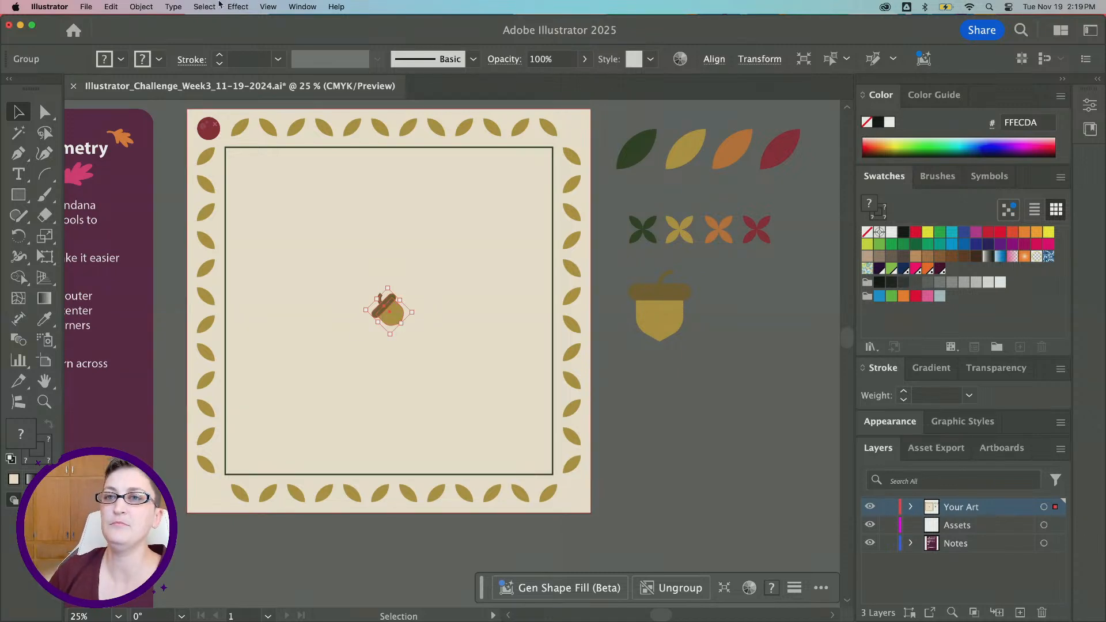
# Apply a Mirror repeat to the acorn copy
pyautogui.click(136, 7)
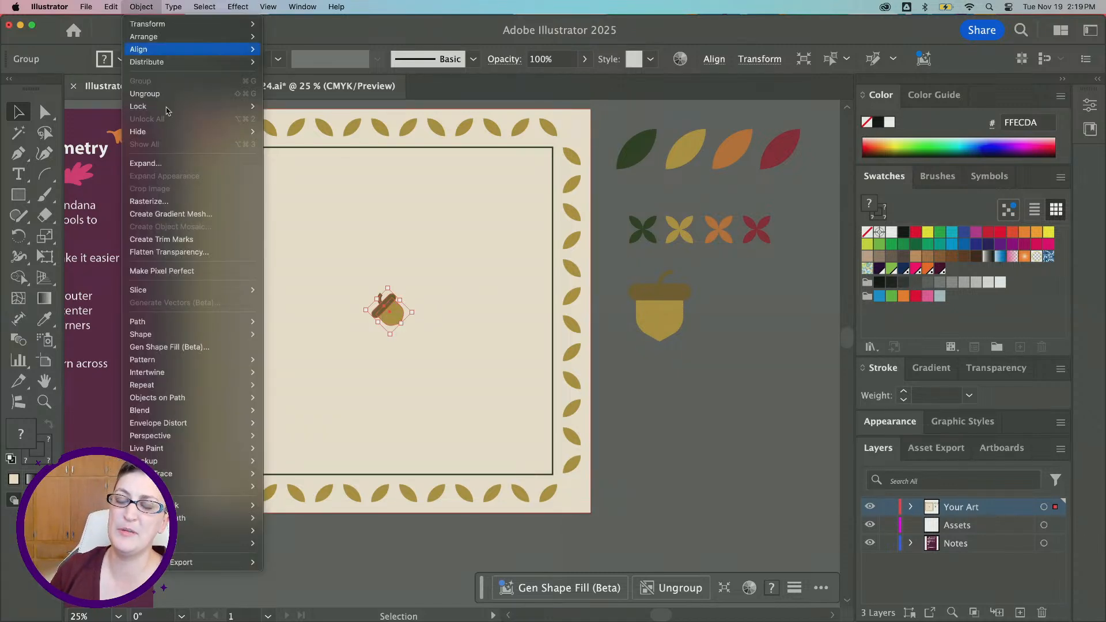
pyautogui.moveTo(230, 384)
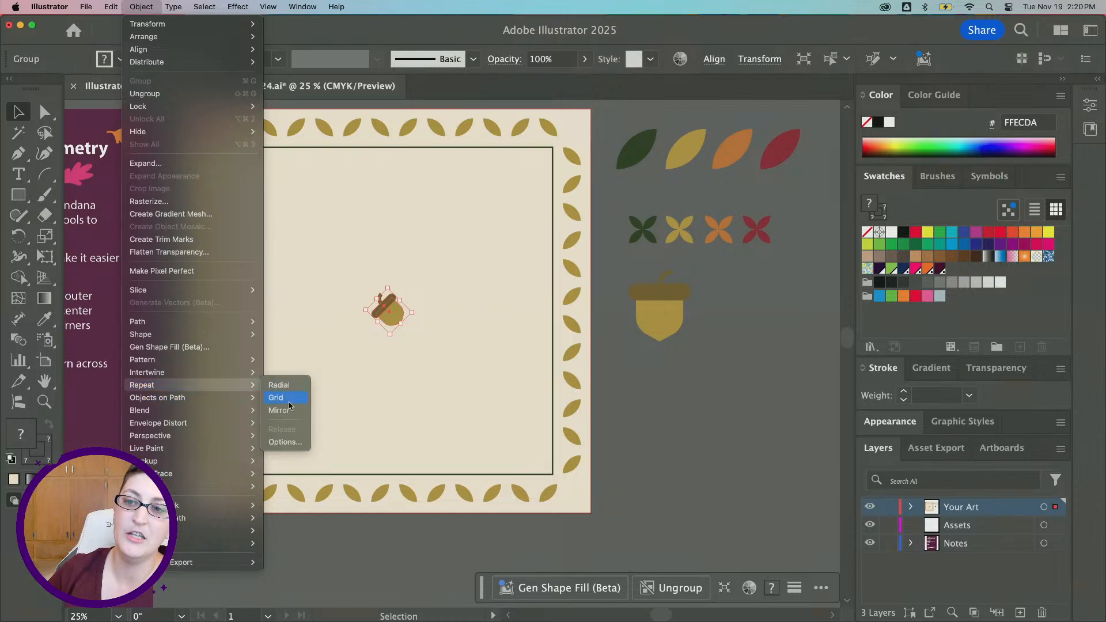
pyautogui.click(279, 410)
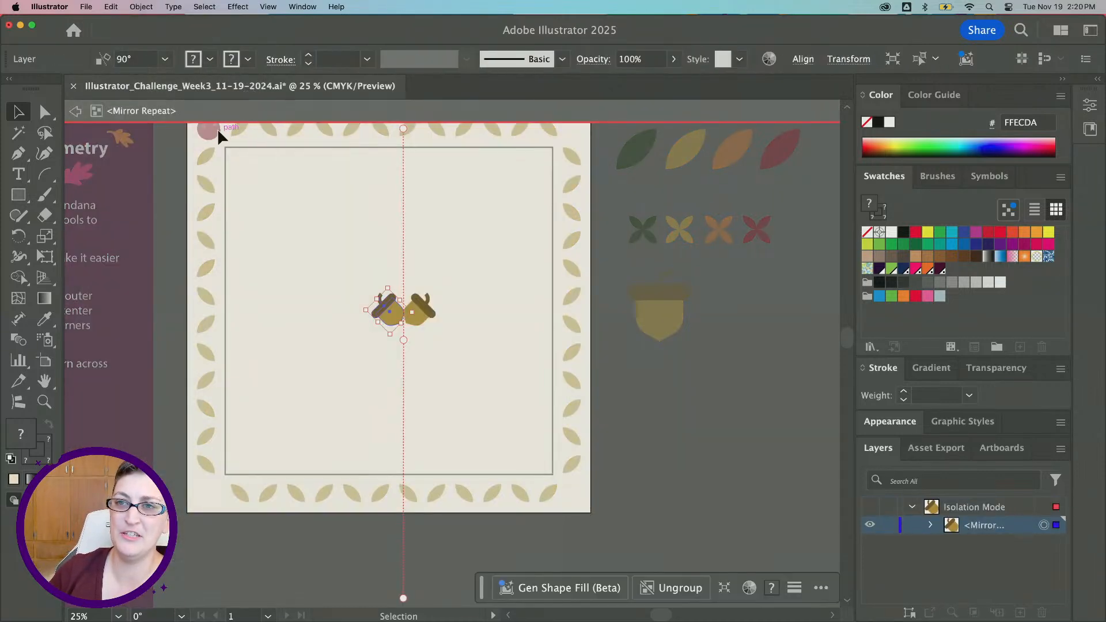
pyautogui.scroll(1, 369, 281)
pyautogui.scroll(5, 374, 274)
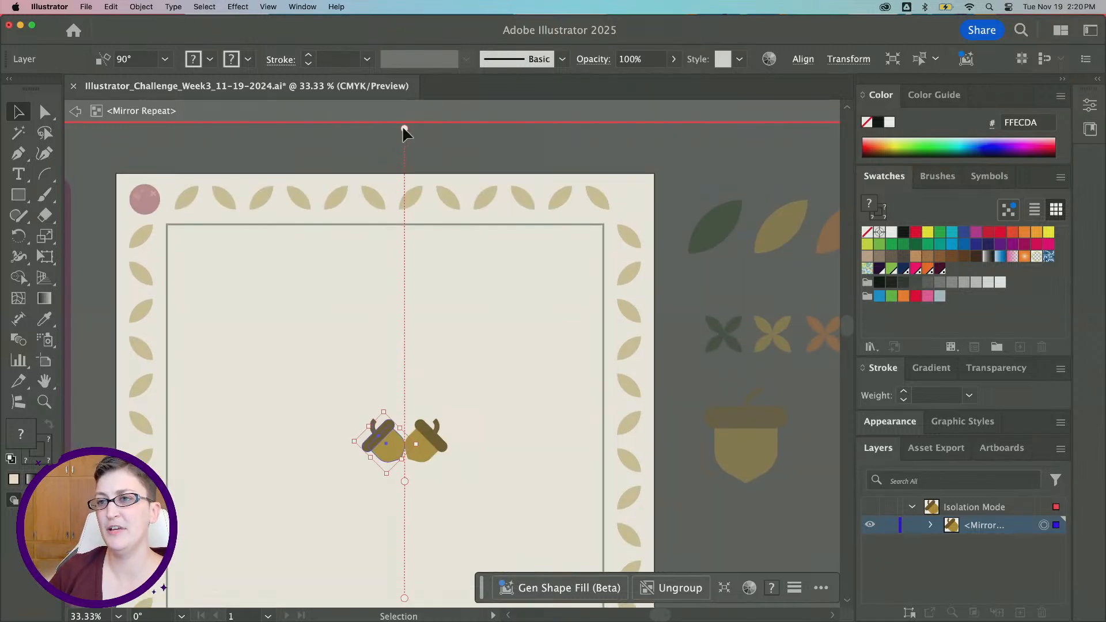
pyautogui.scroll(-3, 415, 226)
pyautogui.scroll(2, 416, 227)
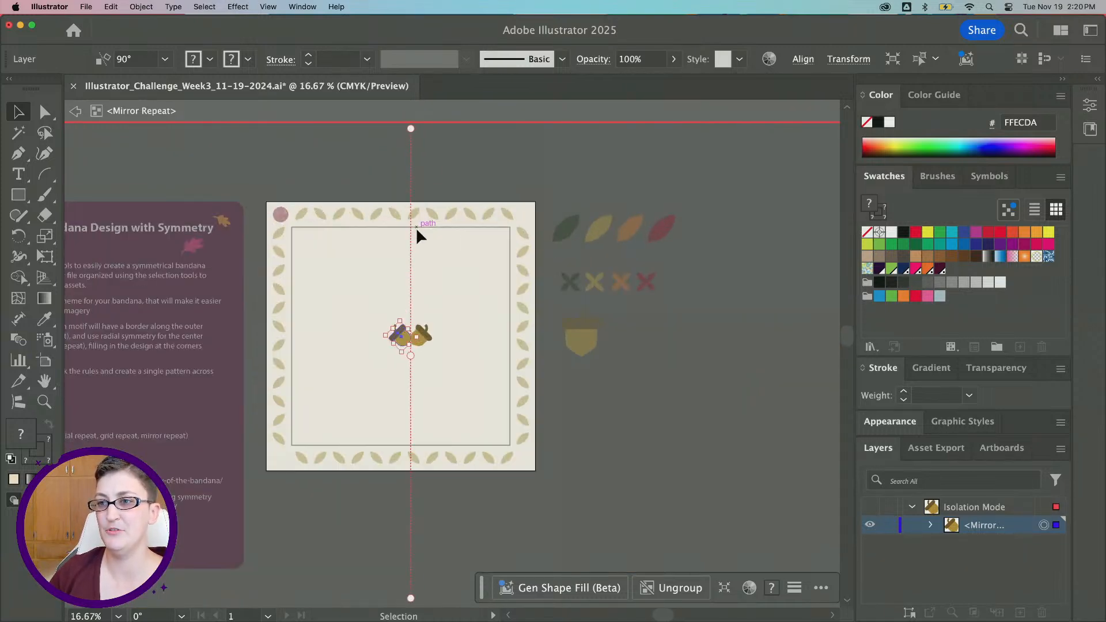
pyautogui.moveTo(411, 128); pyautogui.dragTo(390, 376)
pyautogui.press('super+z')
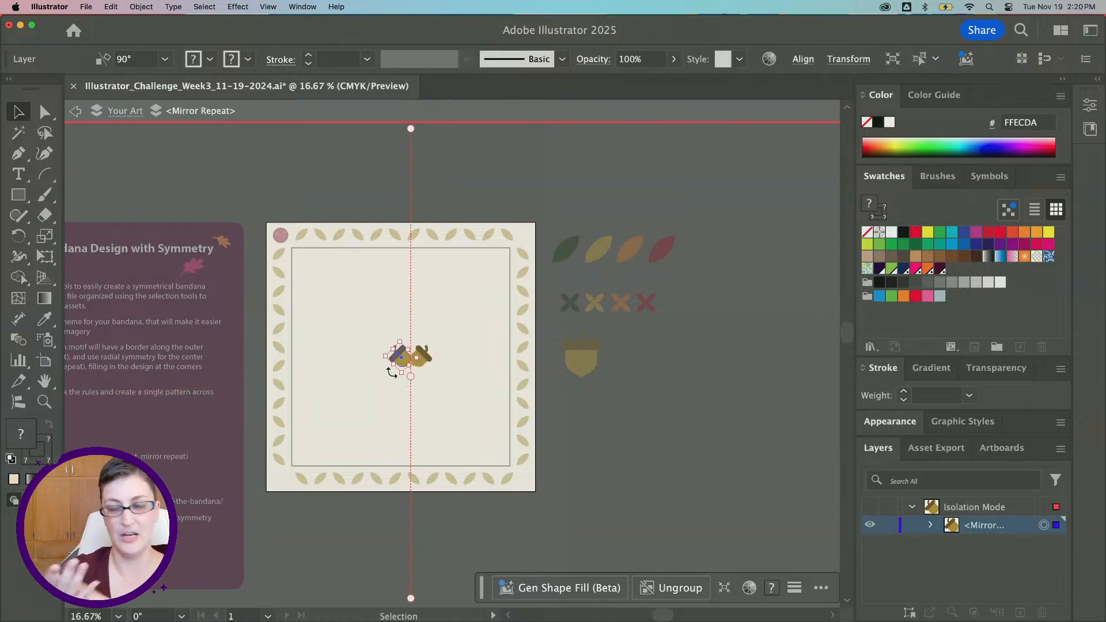
pyautogui.moveTo(392, 361); pyautogui.dragTo(394, 362)
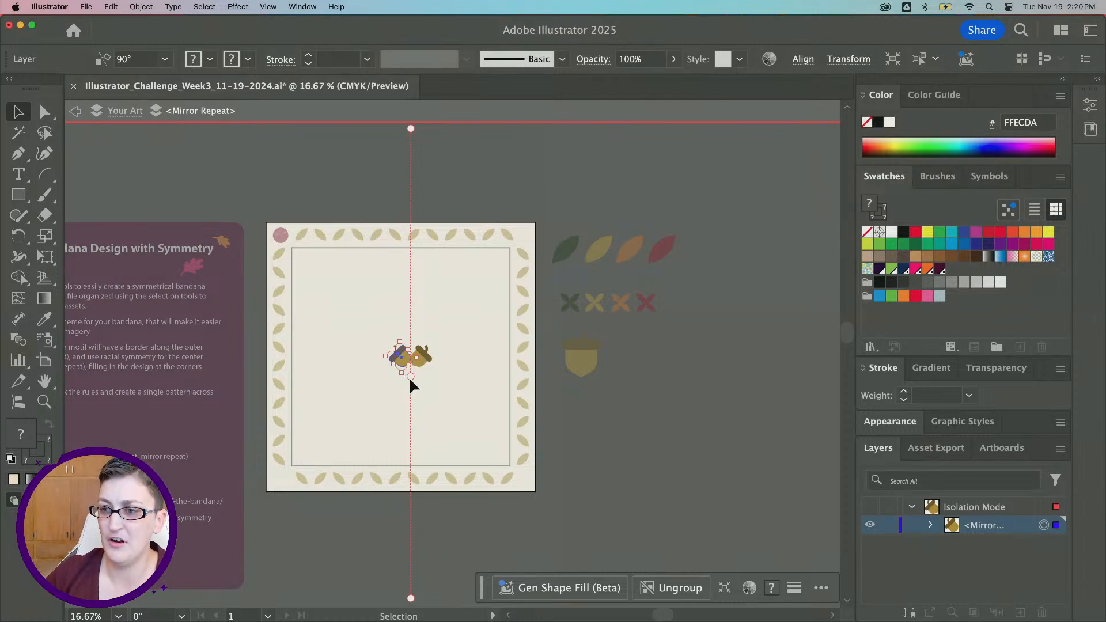
# Move the mirror axis to the right to spread the two acorns apart
pyautogui.hscroll(1, 409, 379)
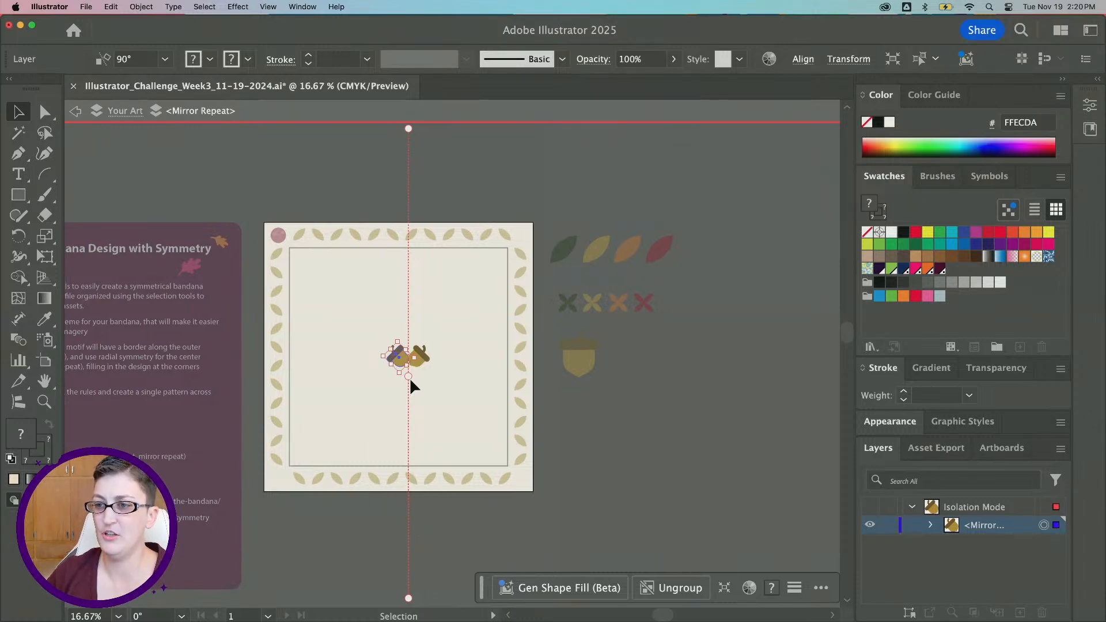
pyautogui.hscroll(1, 410, 378)
pyautogui.scroll(-5, 362, 440)
pyautogui.scroll(1, 377, 322)
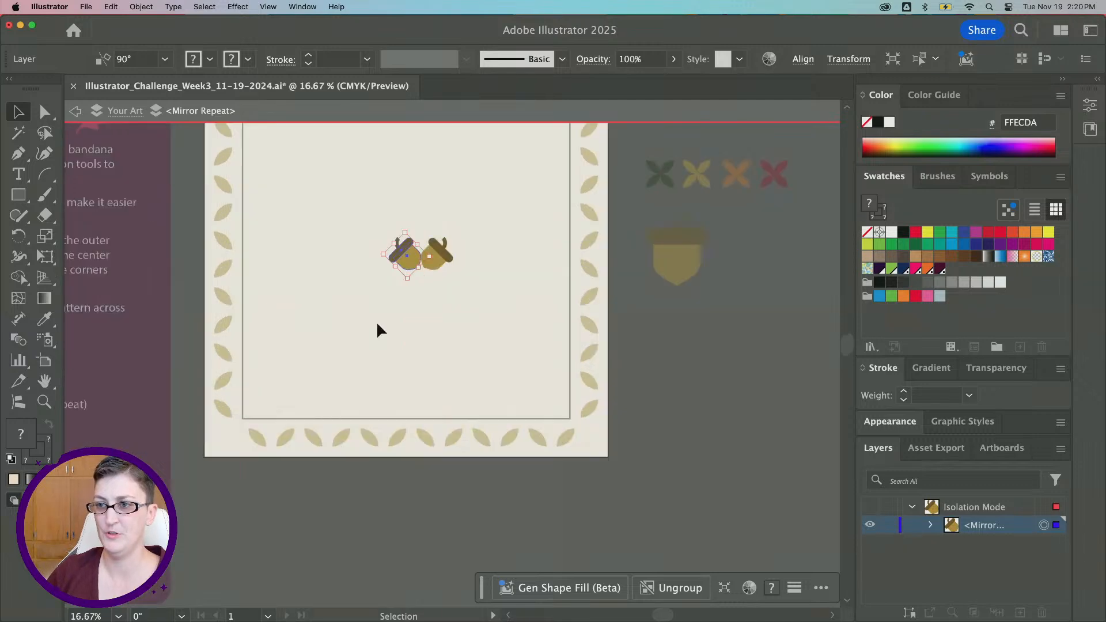
pyautogui.scroll(3, 377, 322)
pyautogui.scroll(-3, 377, 323)
pyautogui.scroll(1, 431, 278)
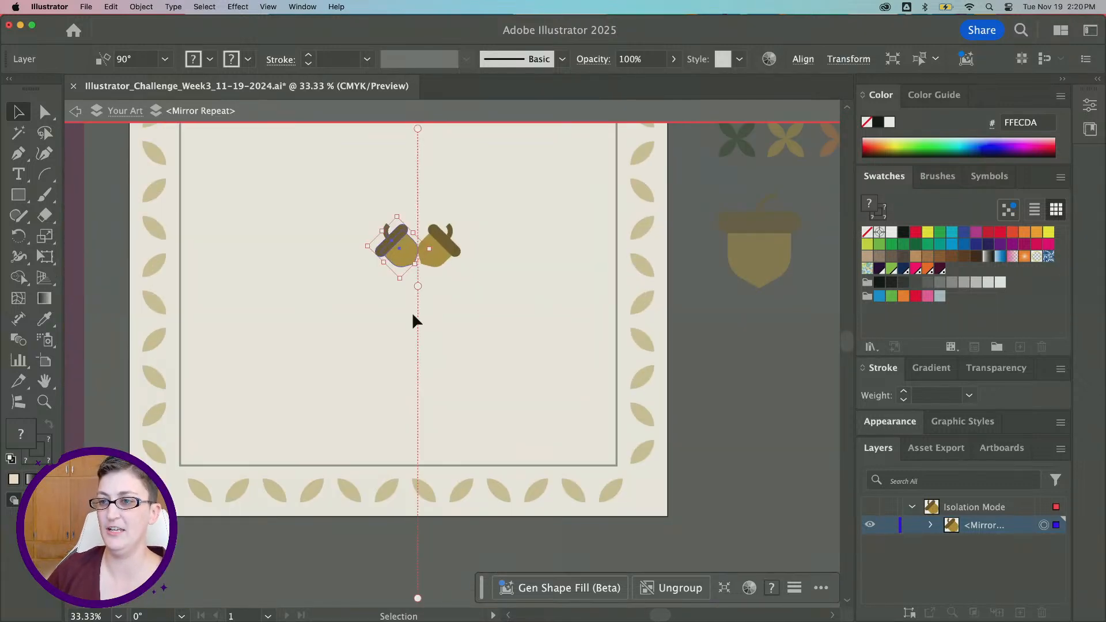
pyautogui.scroll(3, 414, 320)
pyautogui.moveTo(422, 328); pyautogui.dragTo(457, 326)
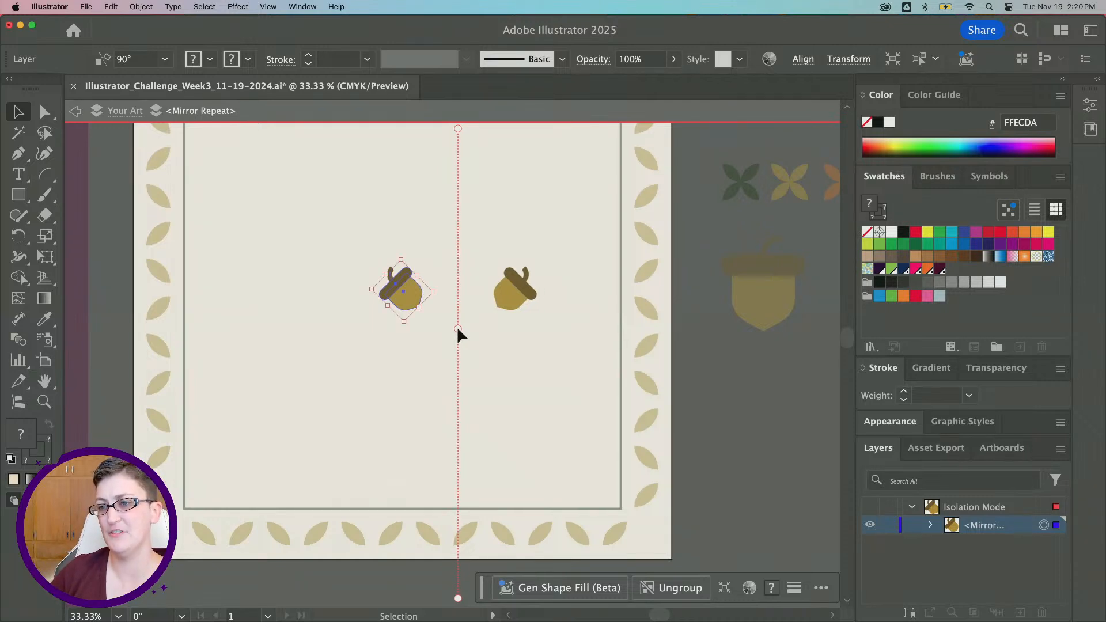
# Exit isolation mode of the acorn mirror repeat and deselect
pyautogui.click(44, 402)
pyautogui.keyDown('alt'); pyautogui.click(365, 343); pyautogui.keyUp('alt')
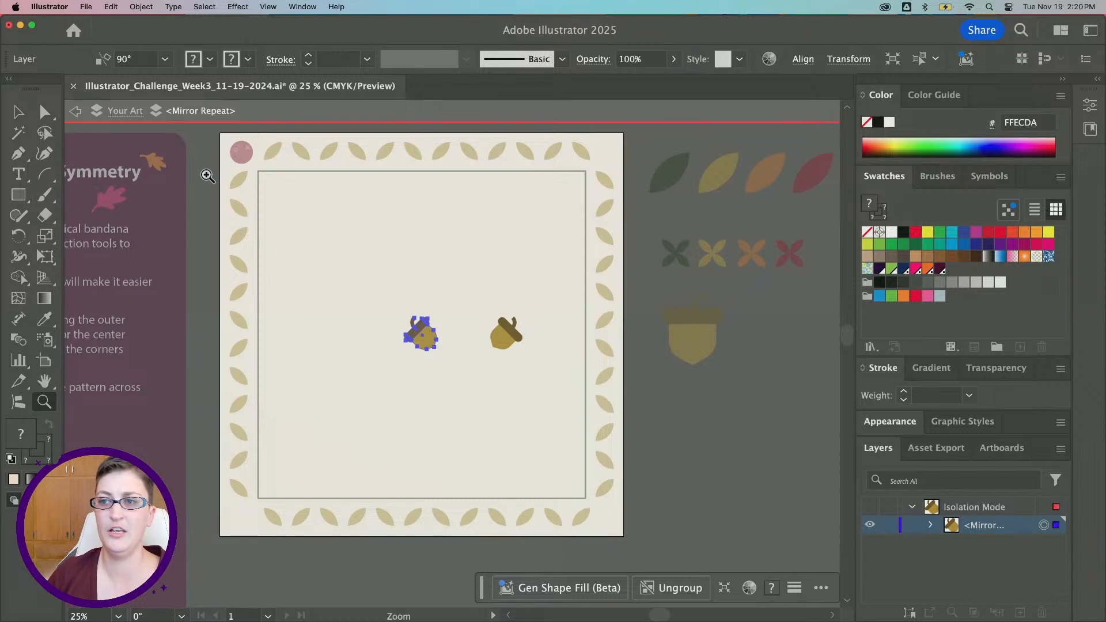
pyautogui.click(18, 112)
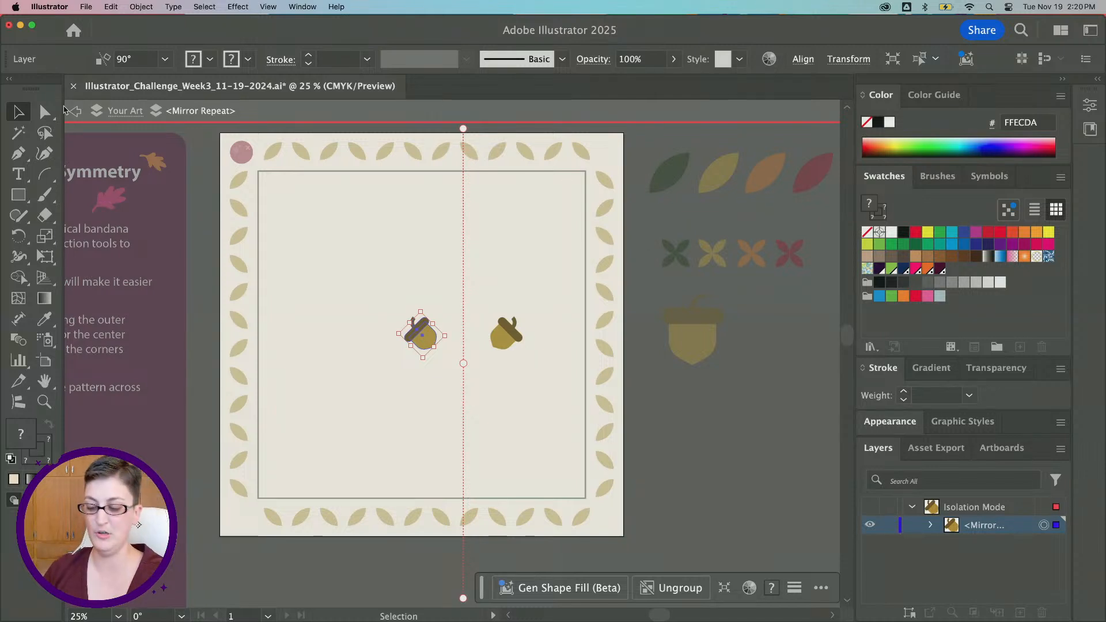
pyautogui.doubleClick(267, 127)
pyautogui.click(699, 453)
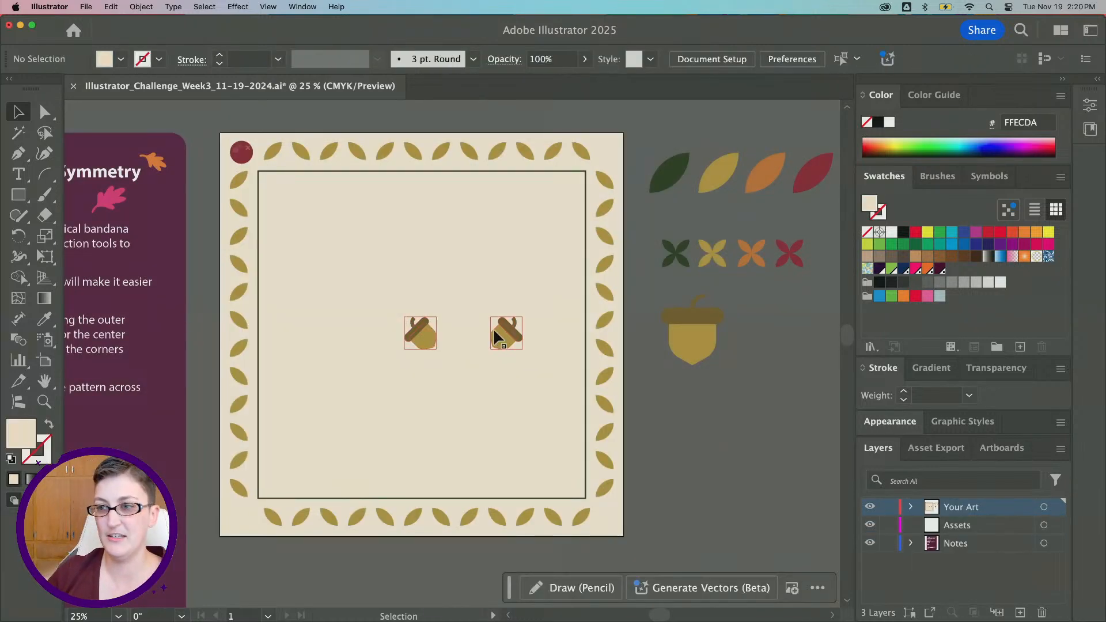
# Select the acorn mirror repeat and center it horizontally on the artboard
pyautogui.moveTo(500, 335)
pyautogui.mouseDown()
pyautogui.moveTo(460, 334)
pyautogui.moveTo(498, 334)
pyautogui.mouseUp()
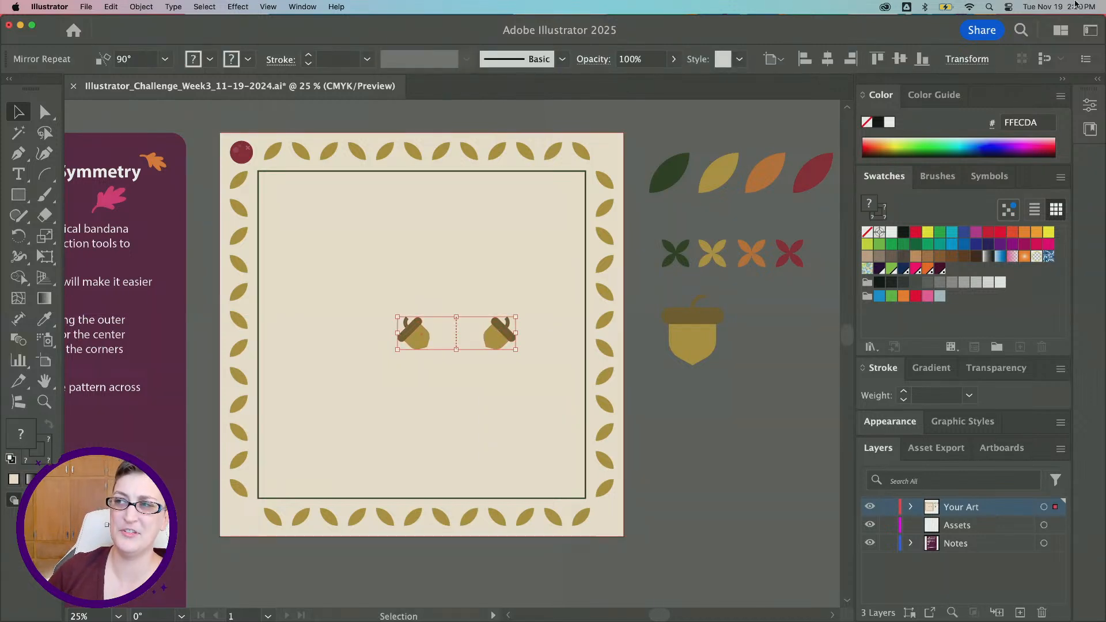
pyautogui.click(775, 59)
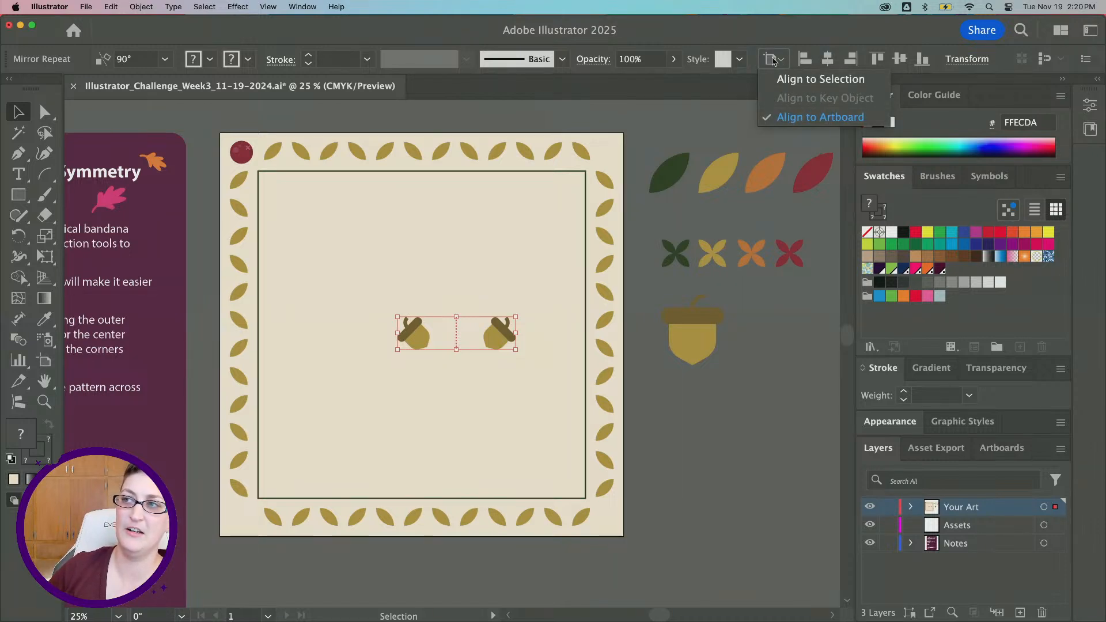
pyautogui.click(827, 59)
pyautogui.click(827, 59)
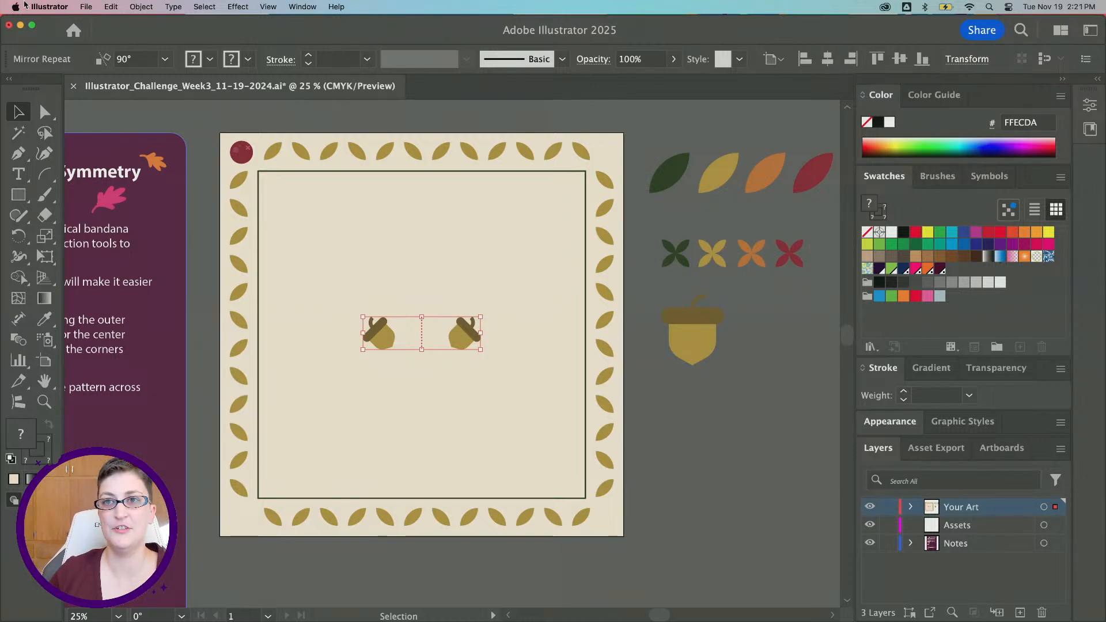
# Apply a second Mirror repeat to the acorn pair
pyautogui.click(141, 7)
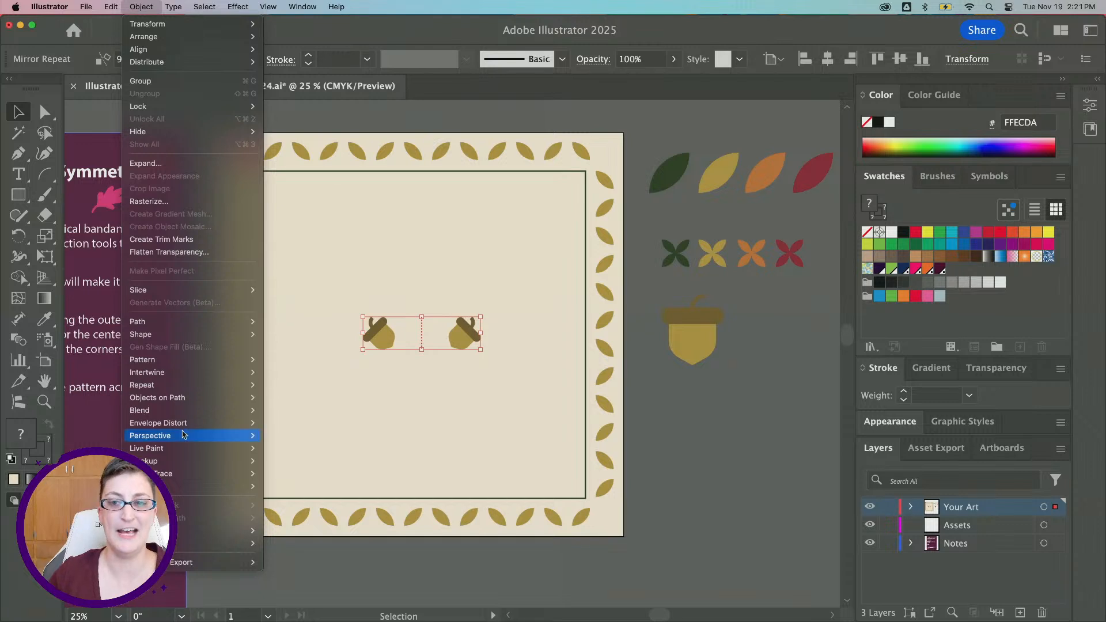
pyautogui.moveTo(168, 376)
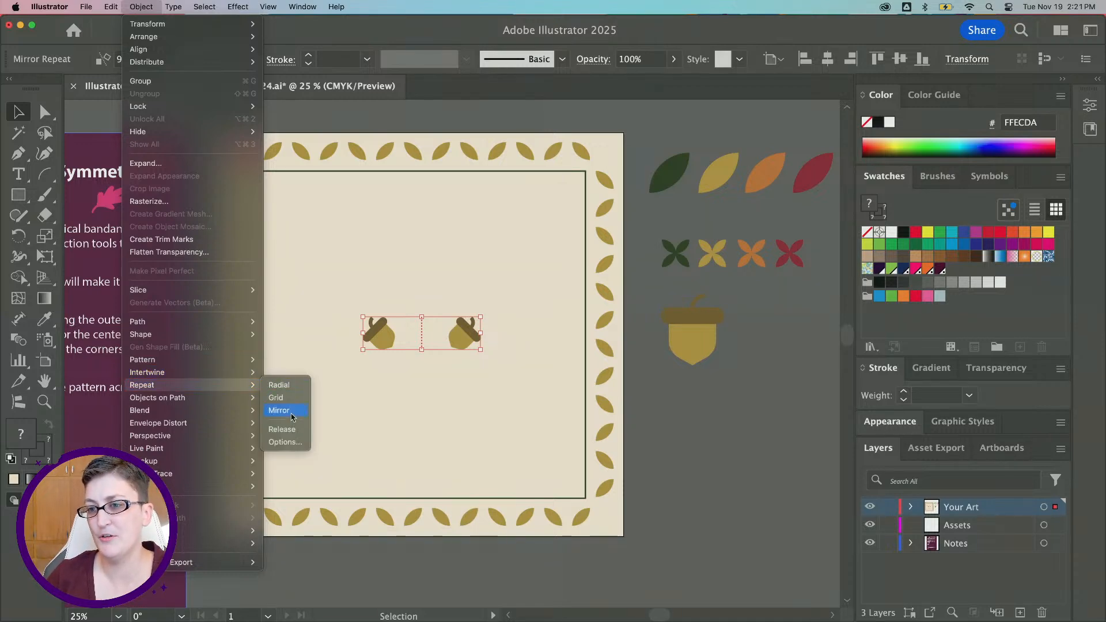
pyautogui.click(280, 410)
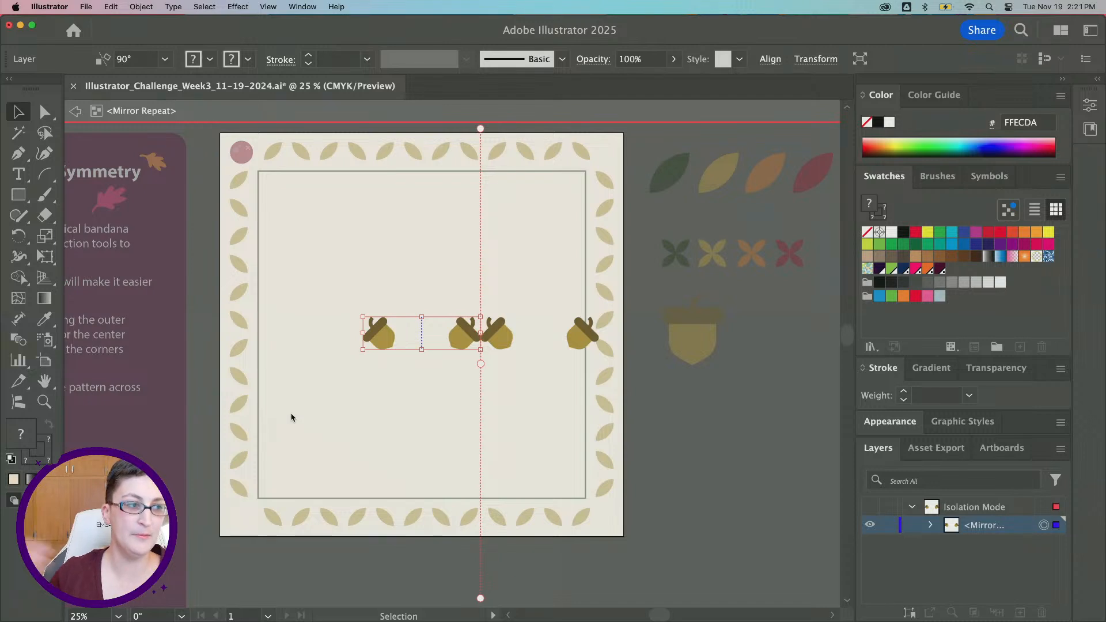
pyautogui.hscroll(3, 505, 291)
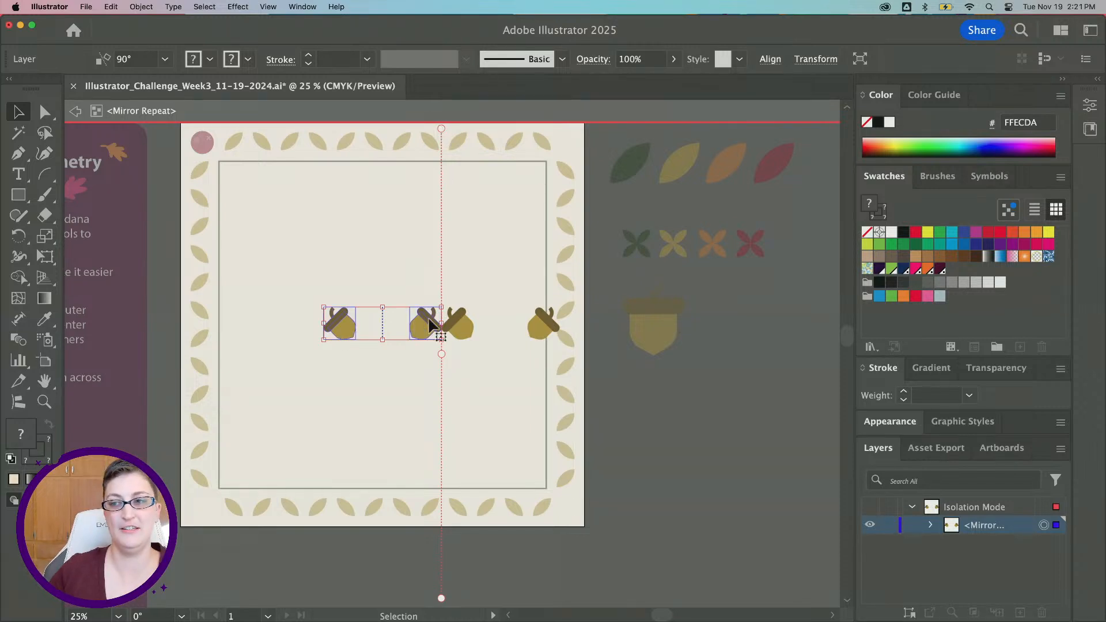
# Try to rotate the mirror axis of the acorn repeat by dragging its handle
pyautogui.moveTo(440, 124); pyautogui.dragTo(442, 167)
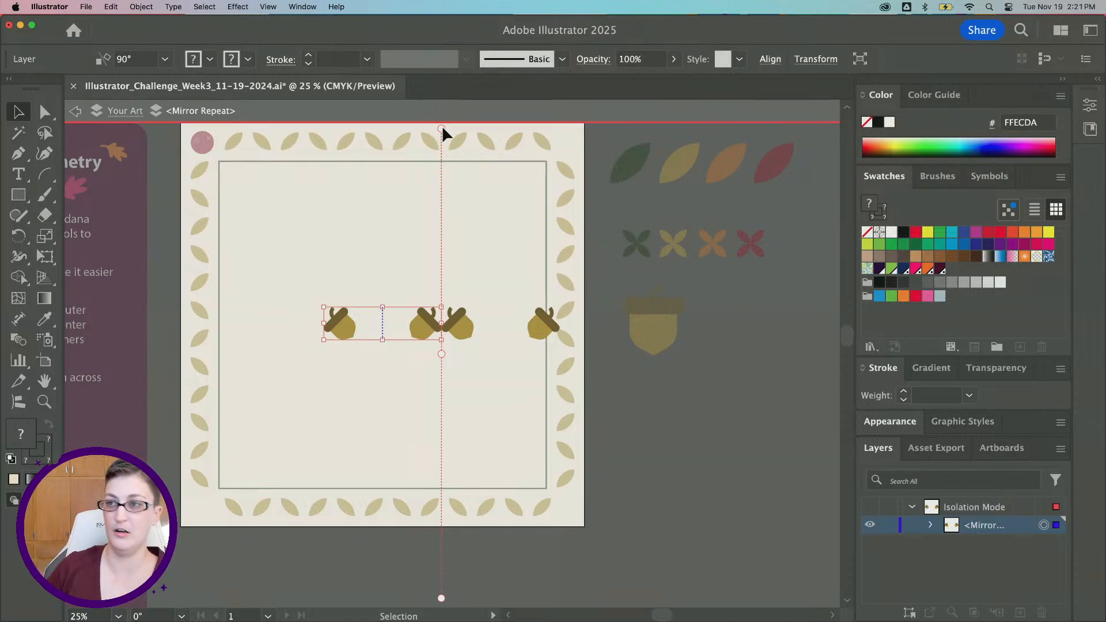
pyautogui.moveTo(442, 130); pyautogui.dragTo(591, 410)
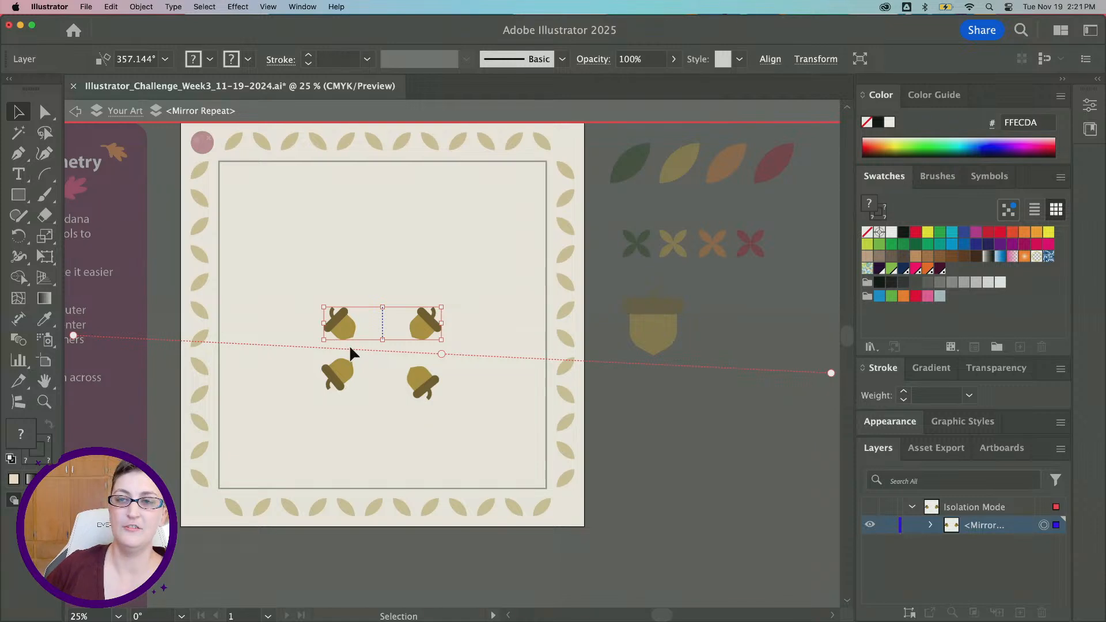
pyautogui.press('super+z')
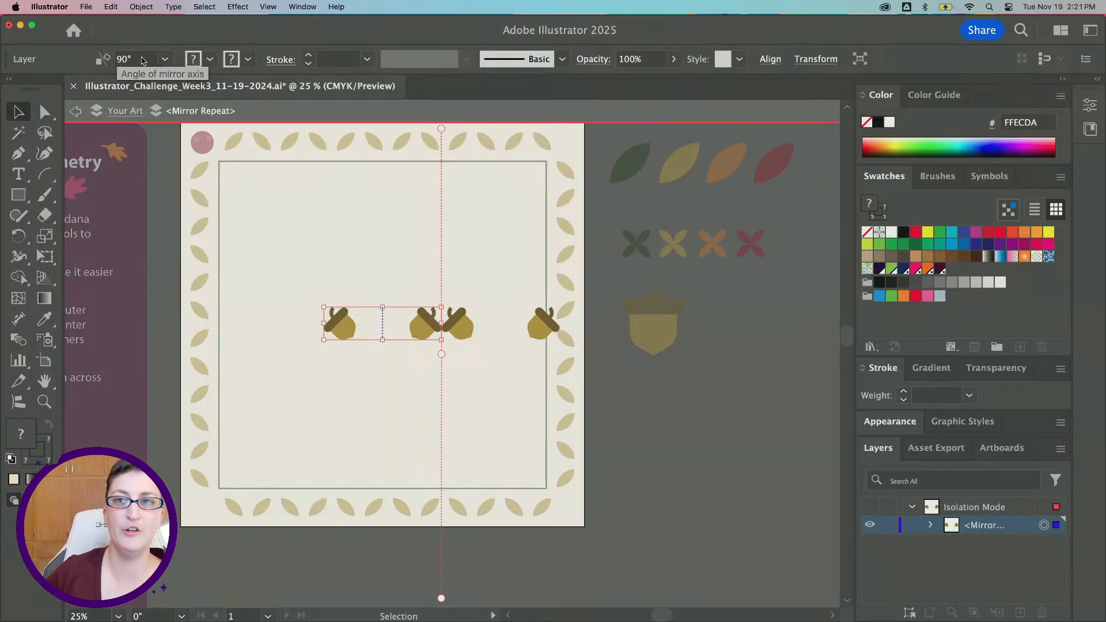
# Set the mirror axis angle to 0° and nudge the axis down to space the acorn rows
pyautogui.click(111, 59)
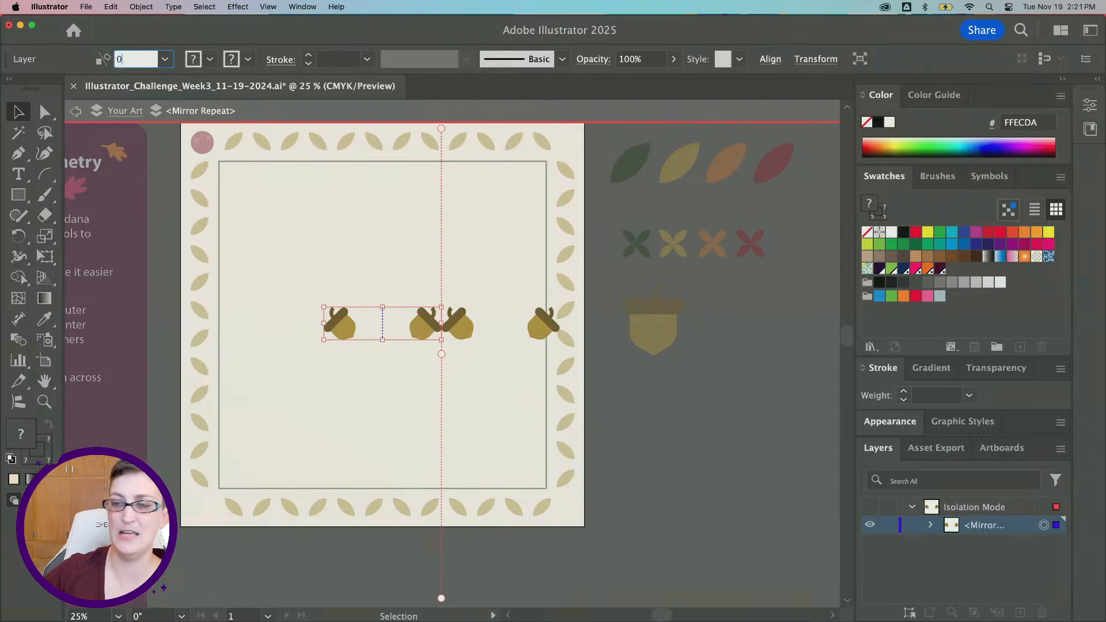
pyautogui.write('0')
pyautogui.press('Return')
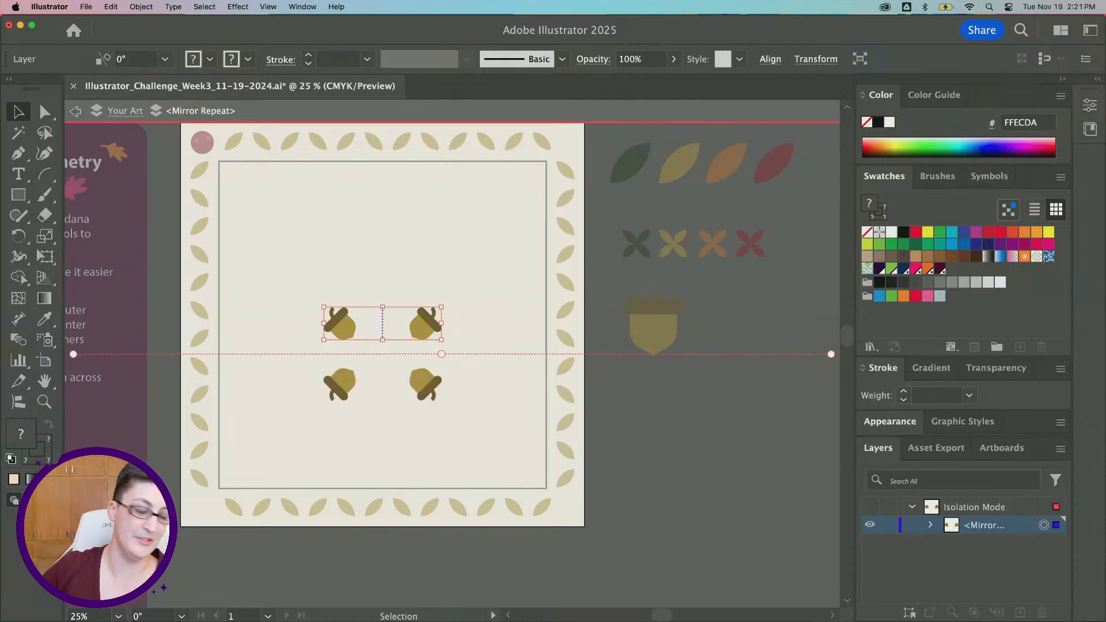
pyautogui.moveTo(441, 354)
pyautogui.mouseDown()
pyautogui.moveTo(438, 337)
pyautogui.moveTo(439, 358)
pyautogui.mouseUp()
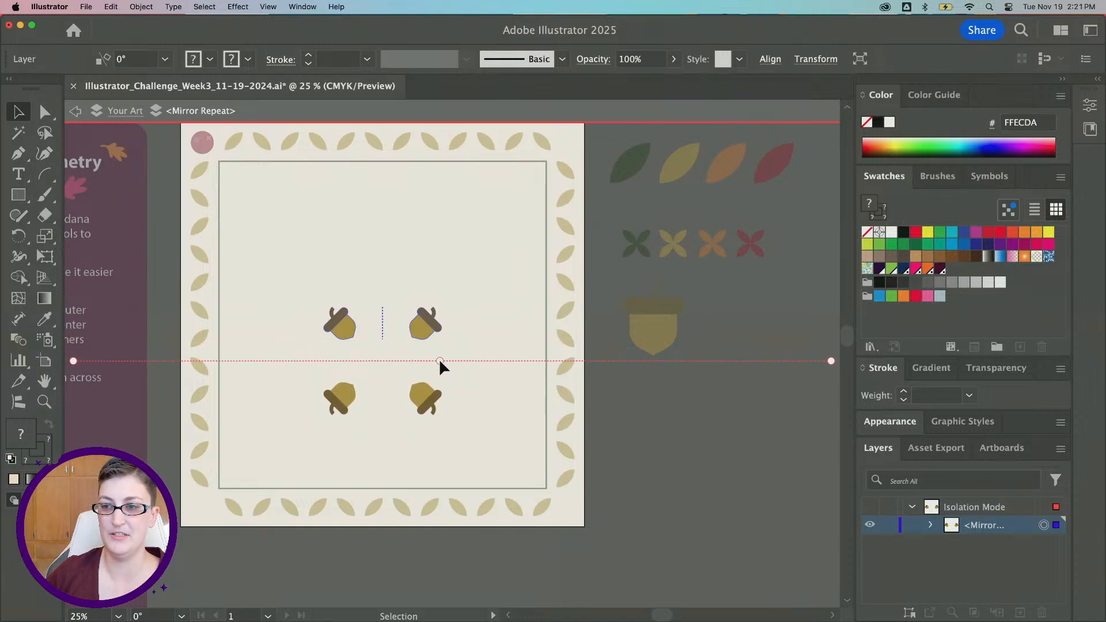
# Exit isolation mode and center the four-acorn mirror repeat horizontally and vertically on the artboard
pyautogui.click(70, 115)
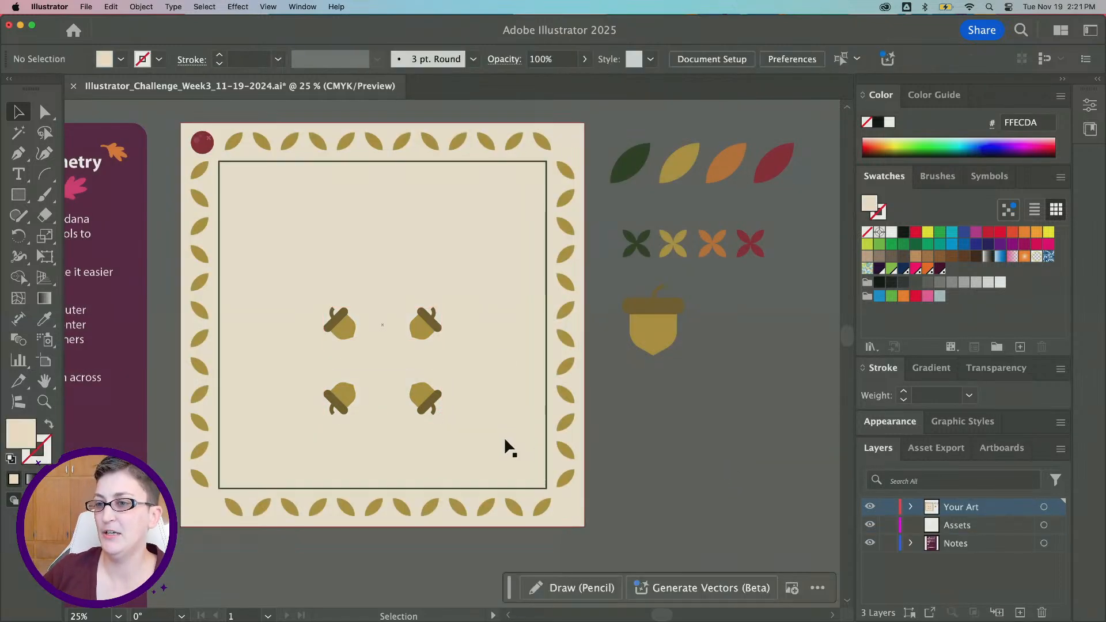
pyautogui.moveTo(426, 398)
pyautogui.mouseDown()
pyautogui.moveTo(431, 382)
pyautogui.moveTo(429, 393)
pyautogui.mouseUp()
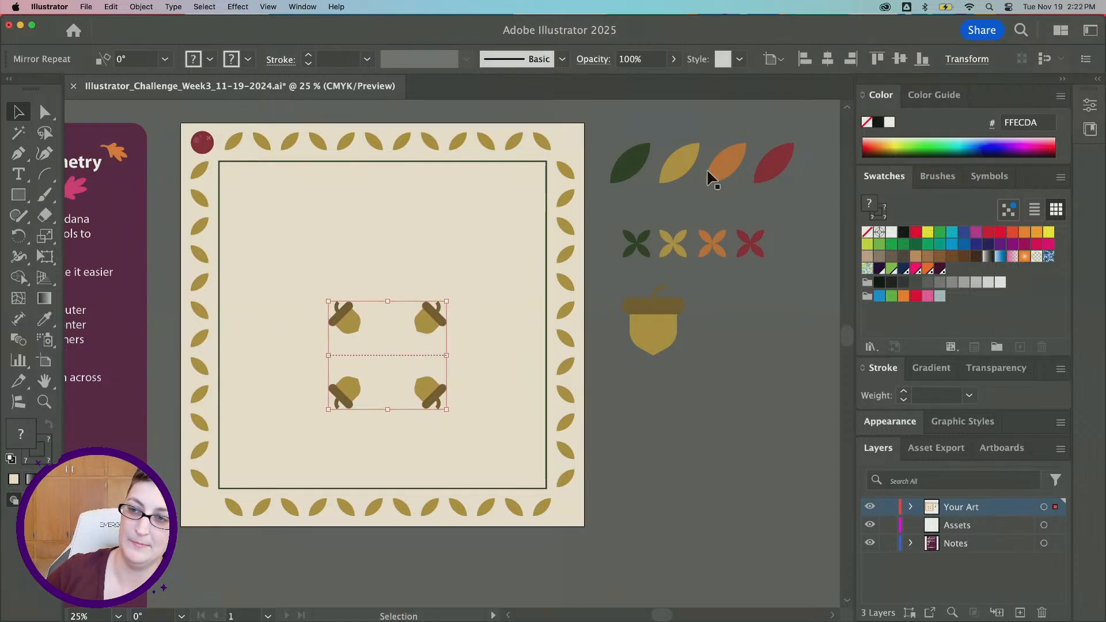
pyautogui.click(827, 59)
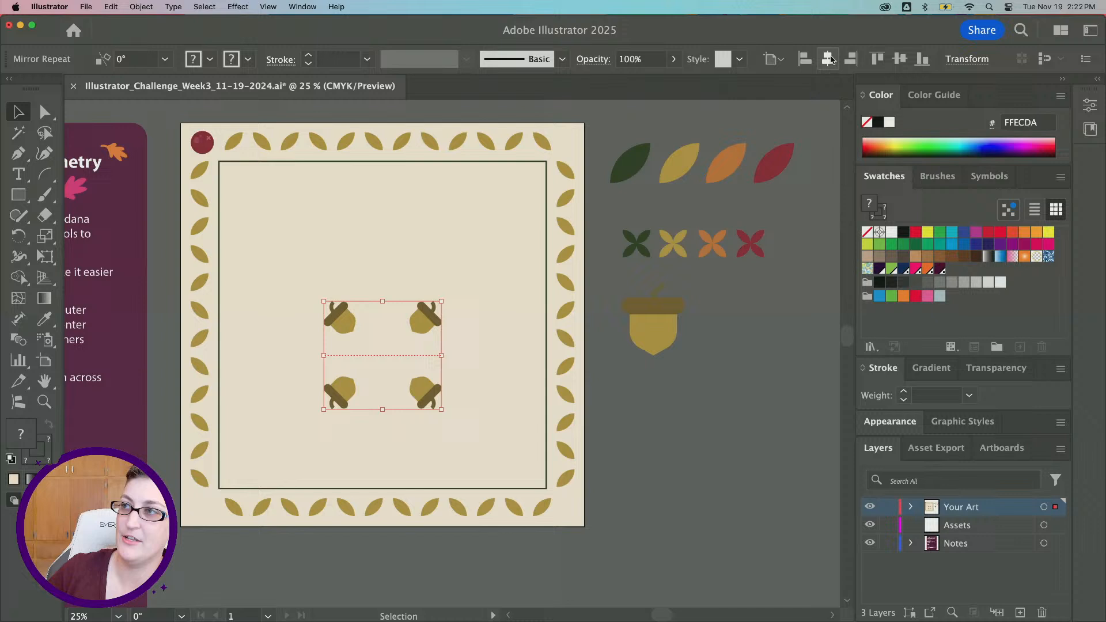
pyautogui.click(899, 59)
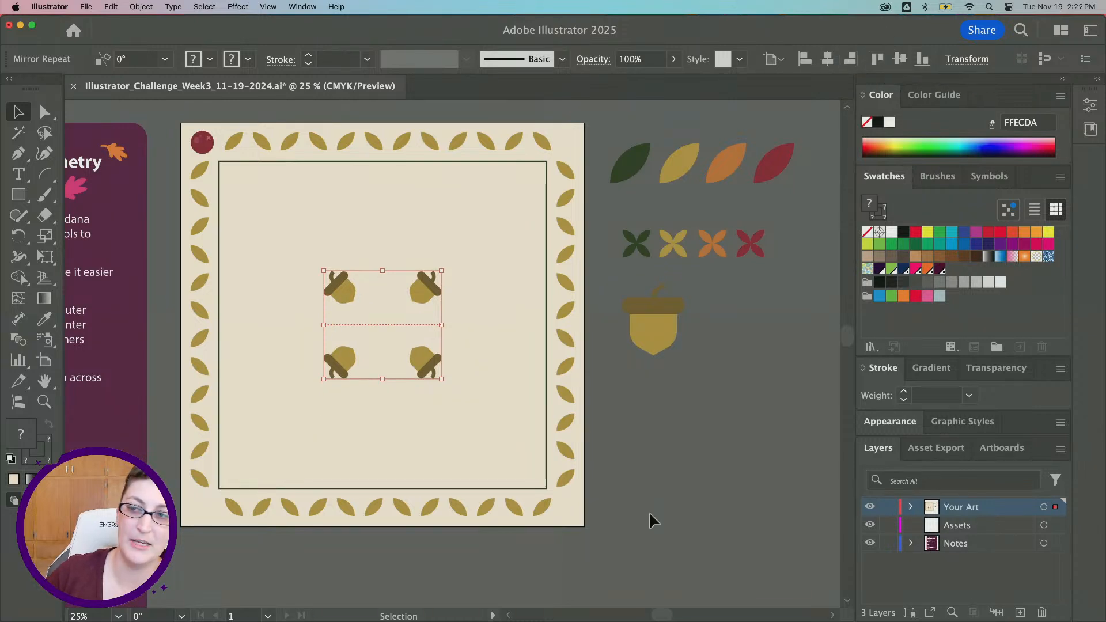
# Apply a Mirror repeat to the corner berry and move its axis so a matching berry sits in the top-right corner
pyautogui.click(660, 449)
pyautogui.click(202, 144)
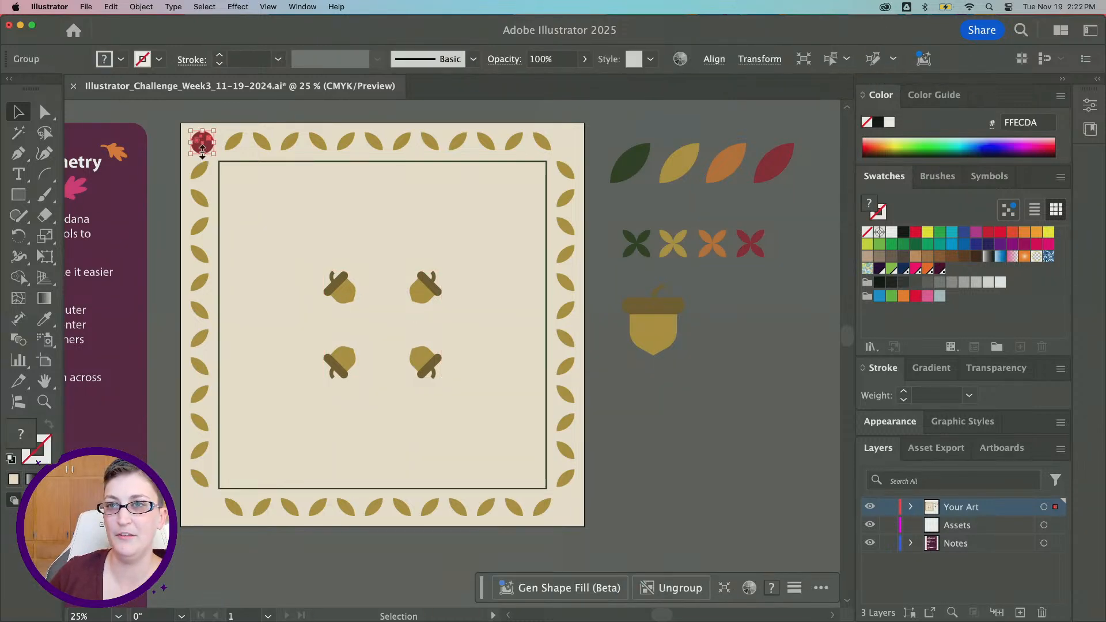
pyautogui.click(141, 7)
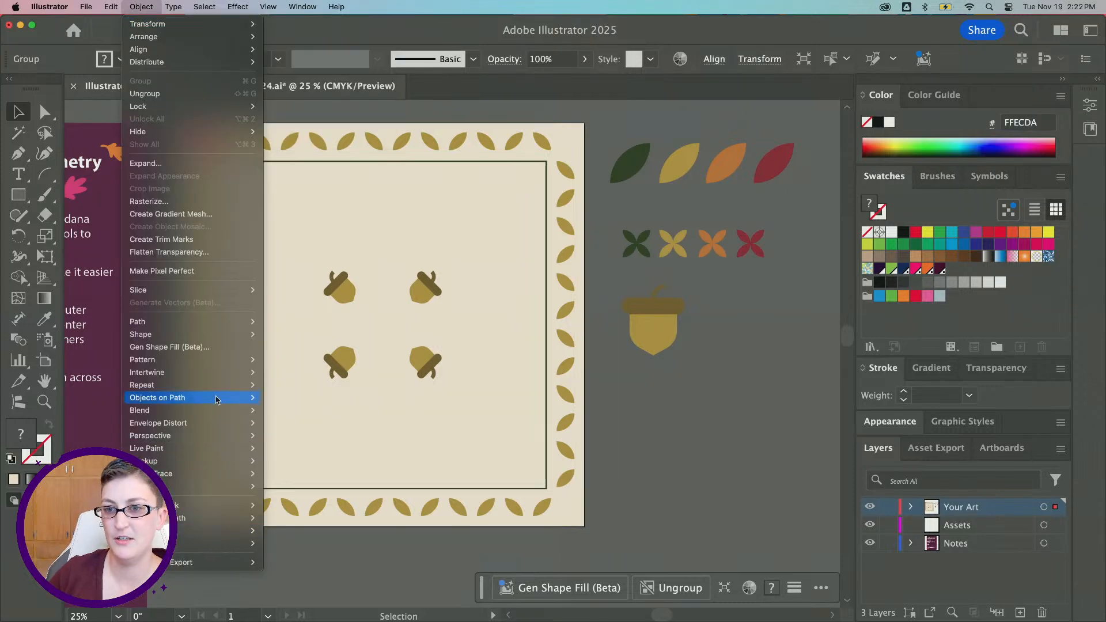
pyautogui.moveTo(248, 385)
pyautogui.click(279, 410)
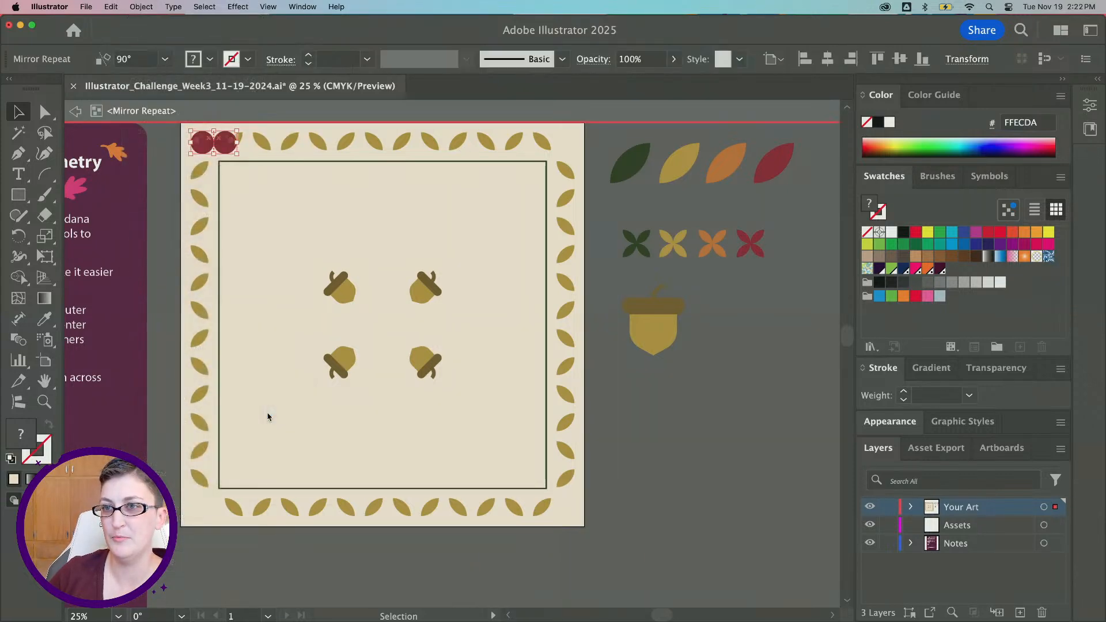
pyautogui.moveTo(213, 167); pyautogui.dragTo(386, 189)
pyautogui.click(76, 113)
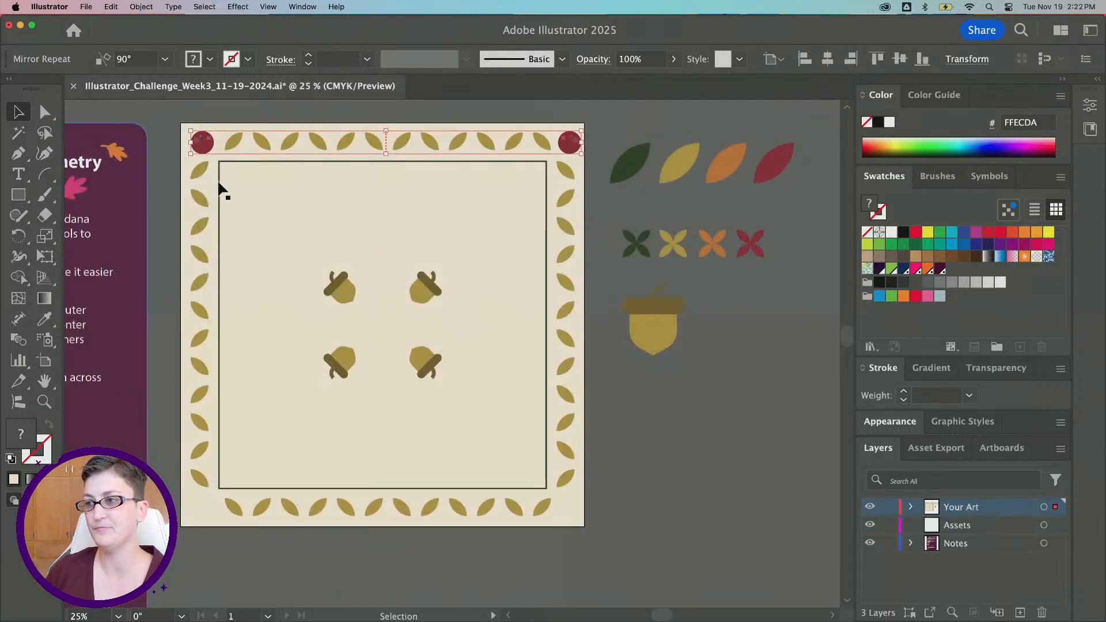
# Paste a copy of the dark green X motif and move it to the middle of the acorns
pyautogui.click(612, 382)
pyautogui.hscroll(5, 611, 382)
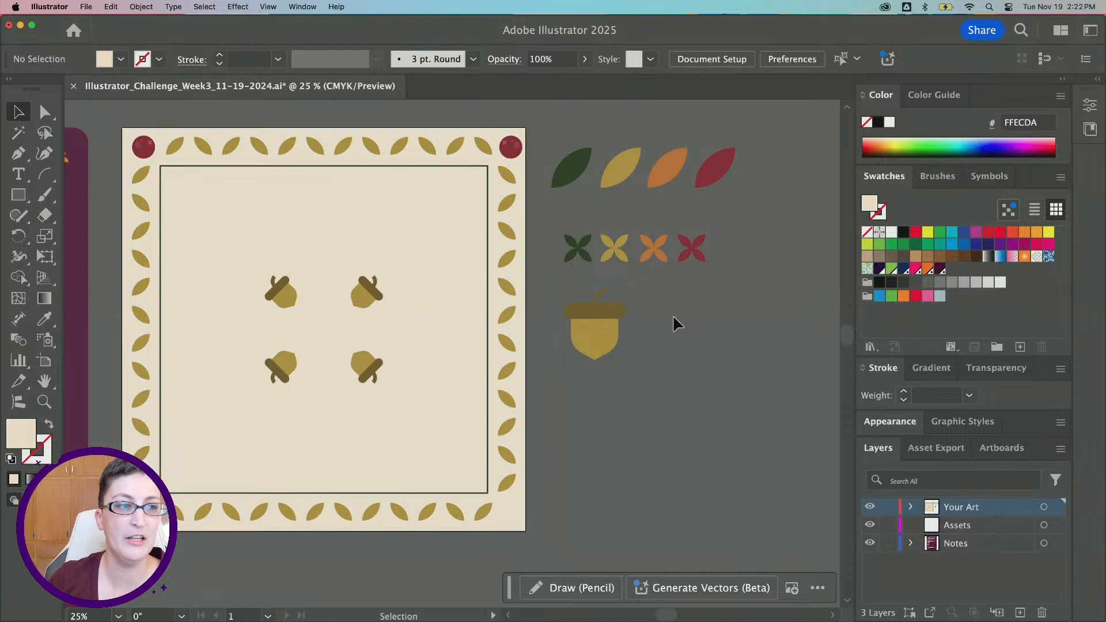
pyautogui.click(569, 252)
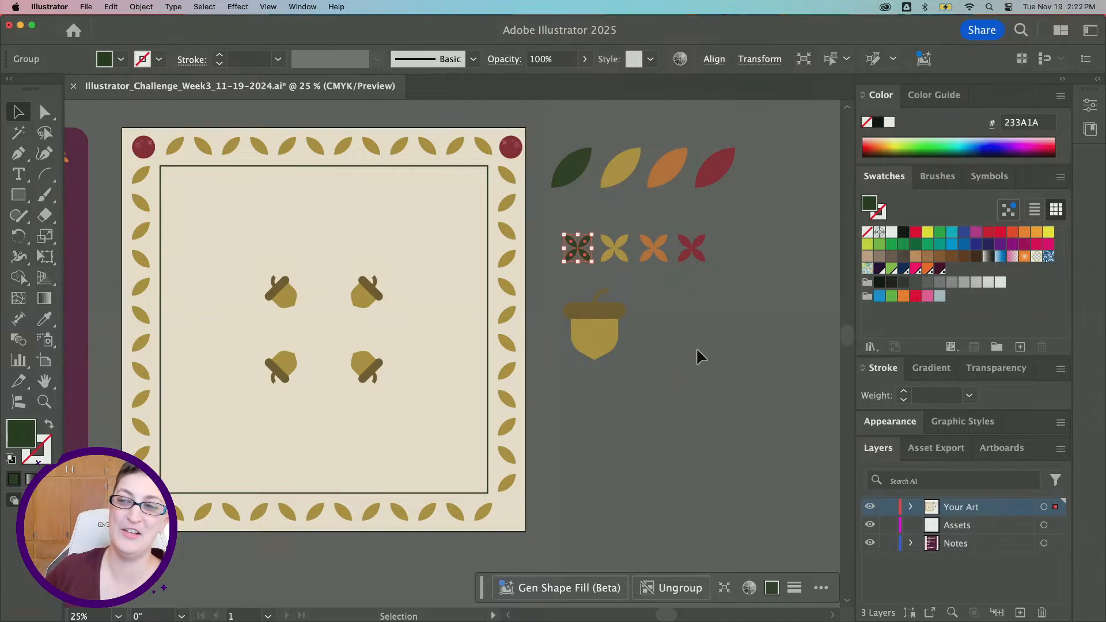
pyautogui.scroll(2, 683, 343)
pyautogui.hscroll(-2, 682, 343)
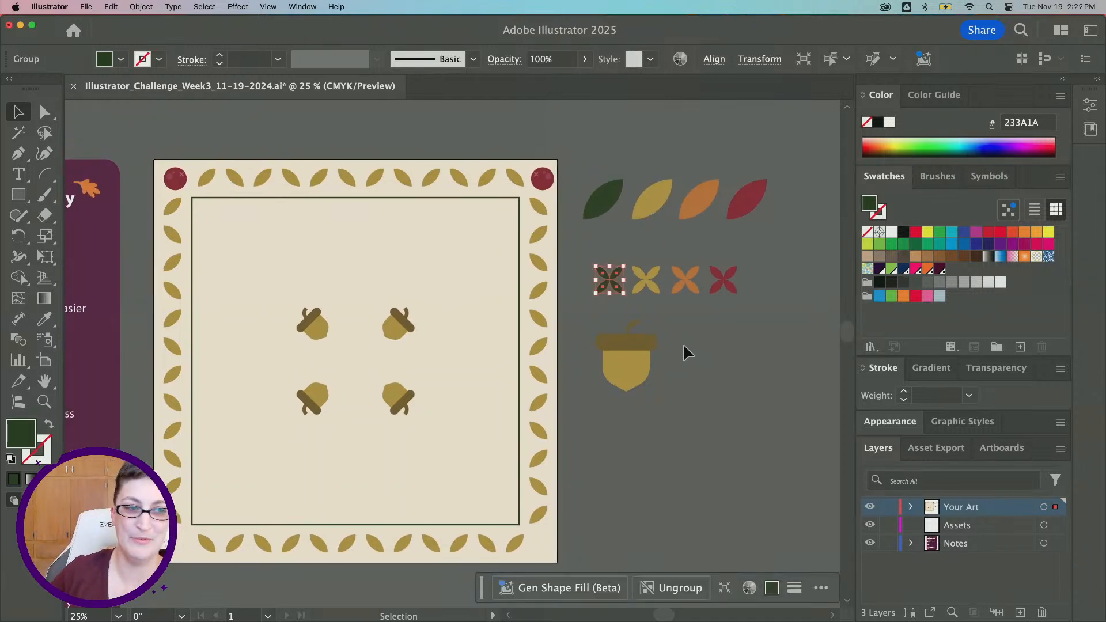
pyautogui.hscroll(-2, 686, 346)
pyautogui.press('super+v')
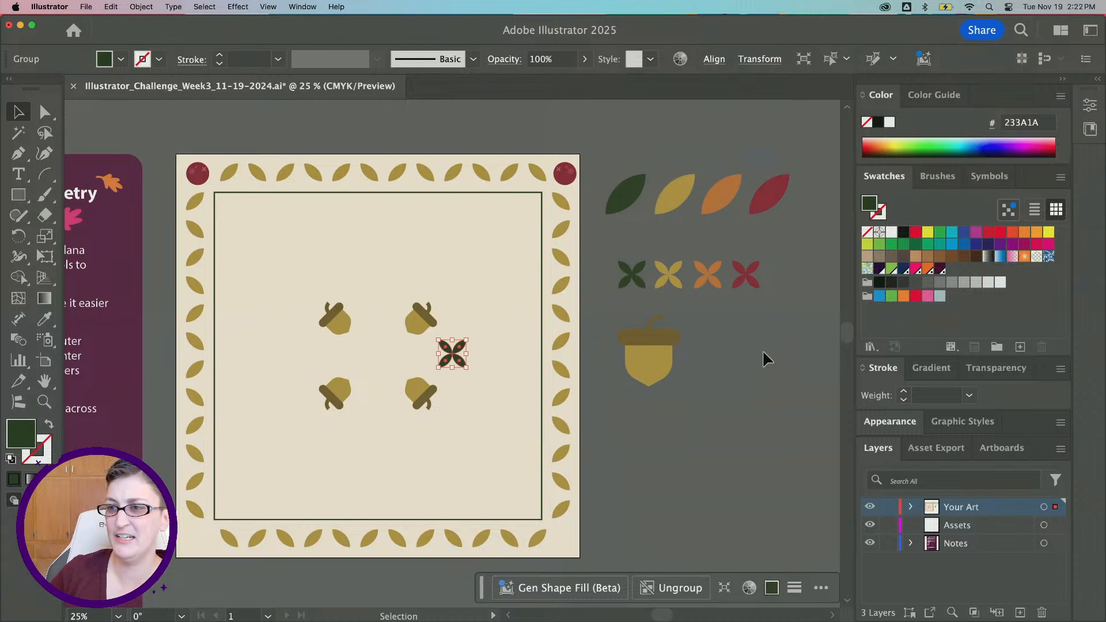
pyautogui.moveTo(458, 360); pyautogui.dragTo(379, 357)
pyautogui.scroll(1, 380, 339)
pyautogui.scroll(-2, 382, 342)
pyautogui.hscroll(-1, 382, 342)
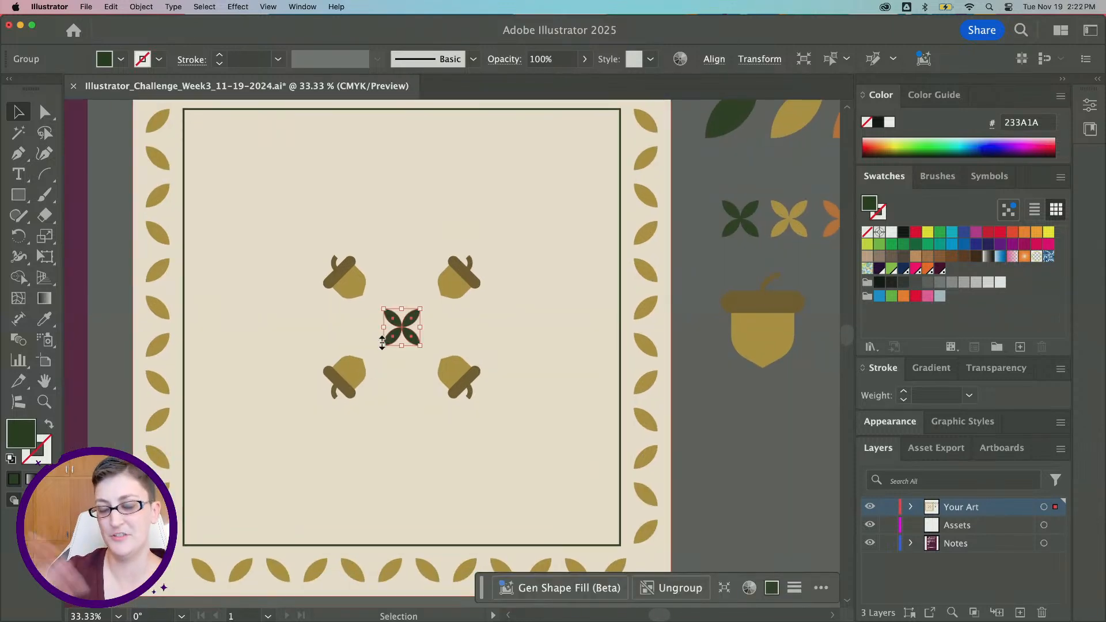
# Scale the pasted X down to a small size
pyautogui.click(140, 7)
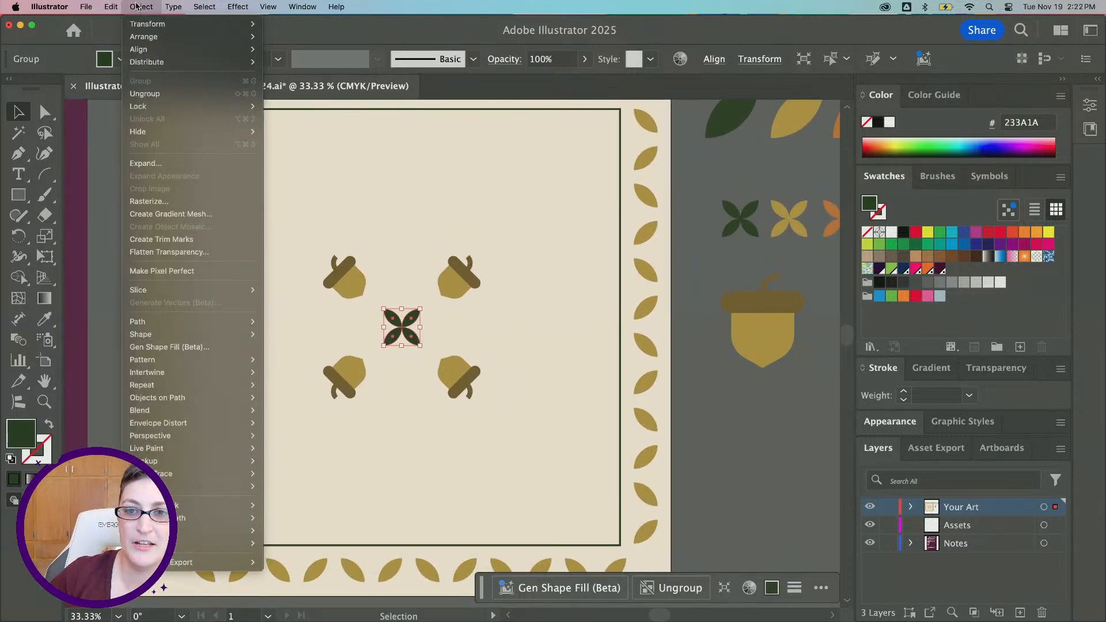
pyautogui.click(137, 7)
pyautogui.moveTo(419, 311); pyautogui.dragTo(412, 317)
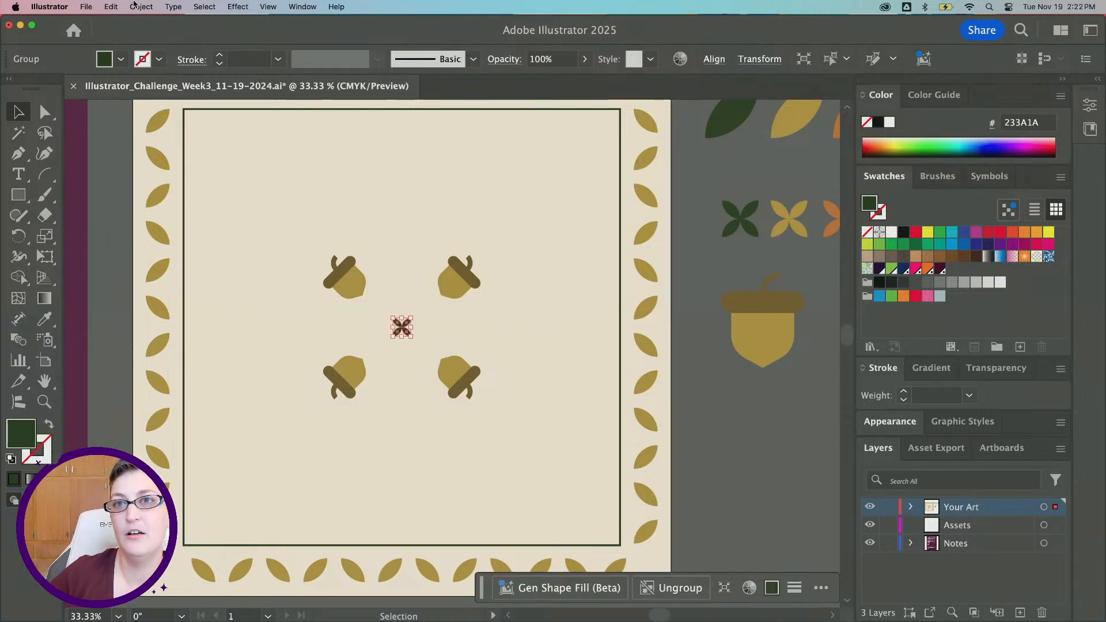
# Apply a Radial repeat to the small X
pyautogui.click(134, 6)
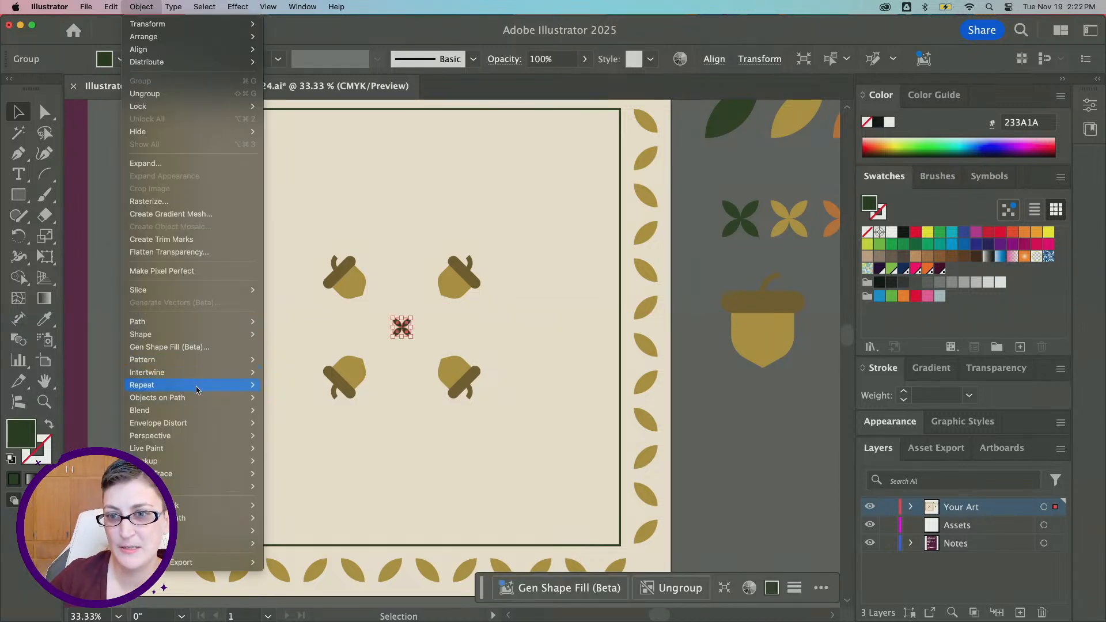
pyautogui.moveTo(196, 390)
pyautogui.click(277, 384)
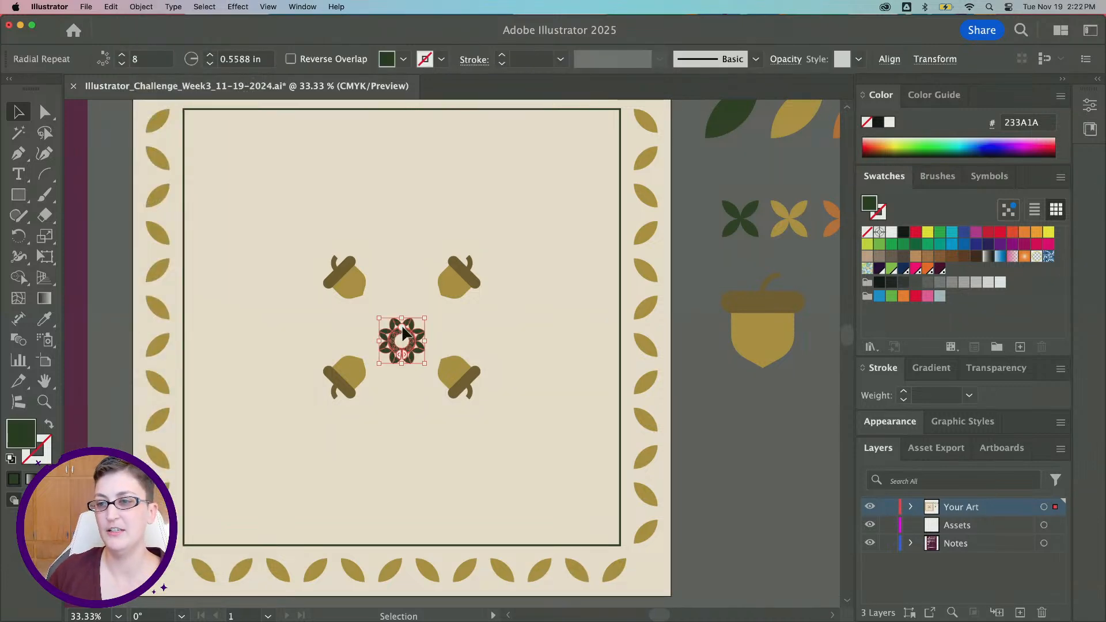
pyautogui.scroll(2, 410, 335)
pyautogui.scroll(2, 412, 338)
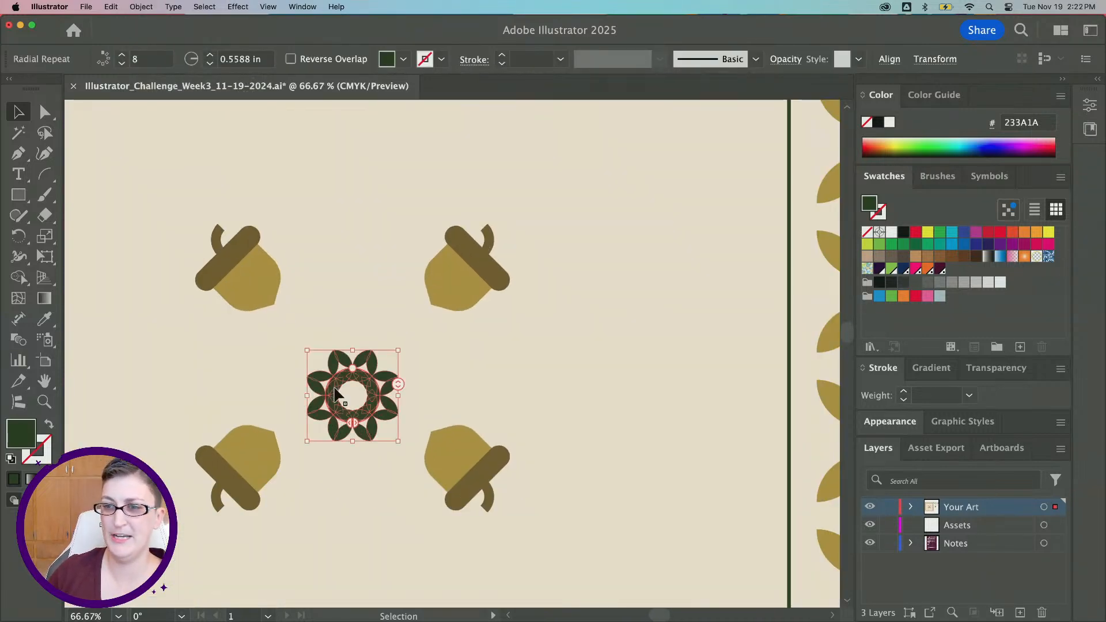
pyautogui.scroll(1, 336, 388)
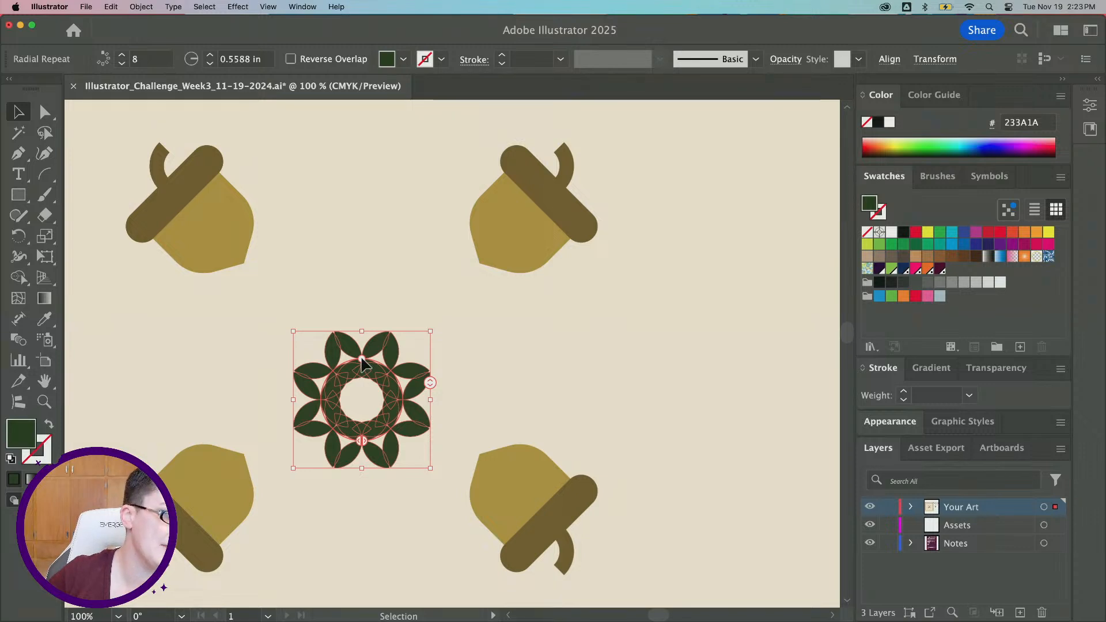
# Widen the radial repeat's radius to about 3.13 in and reduce it to 4 instances around the acorns
pyautogui.moveTo(361, 358); pyautogui.dragTo(361, 170)
pyautogui.scroll(-3, 374, 201)
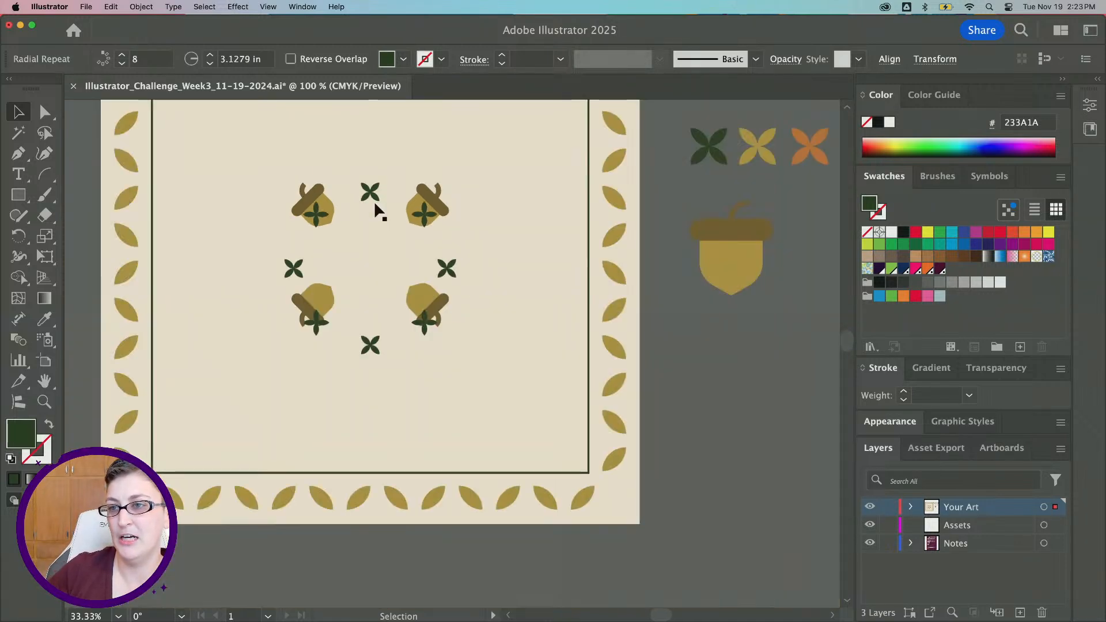
pyautogui.moveTo(452, 251)
pyautogui.mouseDown()
pyautogui.moveTo(448, 273)
pyautogui.moveTo(452, 229)
pyautogui.moveTo(459, 255)
pyautogui.moveTo(447, 267)
pyautogui.mouseUp()
pyautogui.scroll(1, 488, 355)
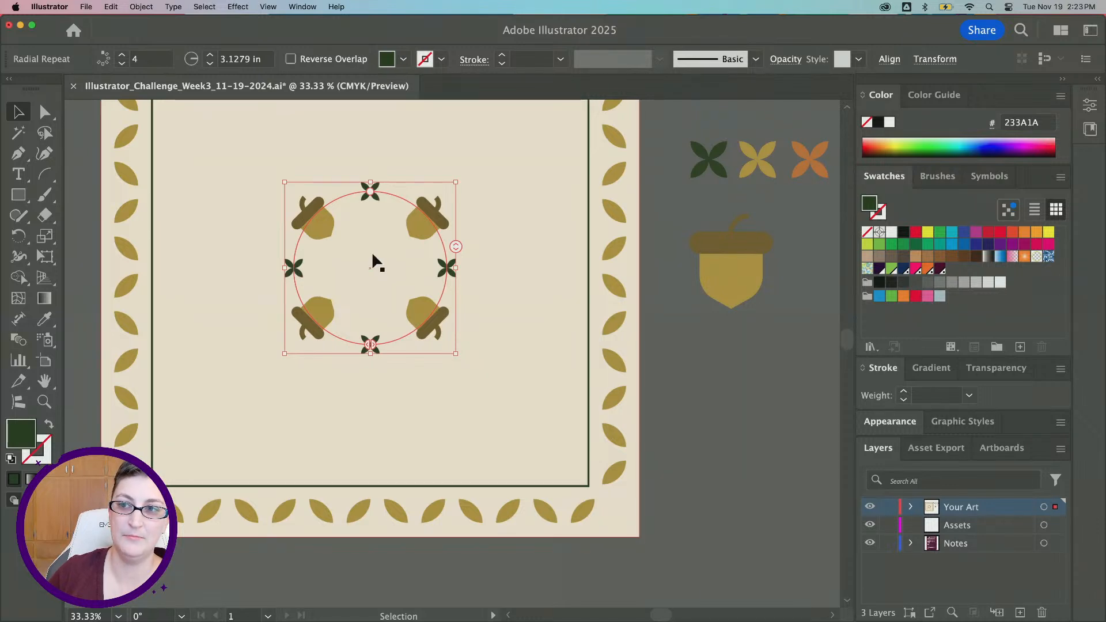
pyautogui.scroll(2, 381, 264)
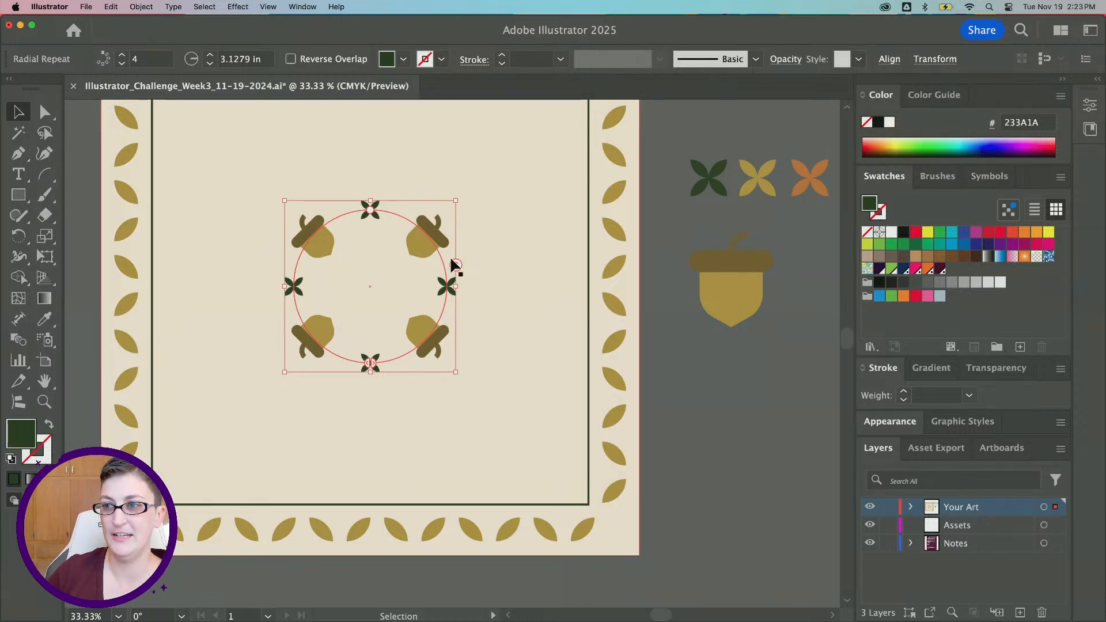
pyautogui.moveTo(453, 262)
pyautogui.mouseDown()
pyautogui.moveTo(448, 226)
pyautogui.moveTo(452, 262)
pyautogui.mouseUp()
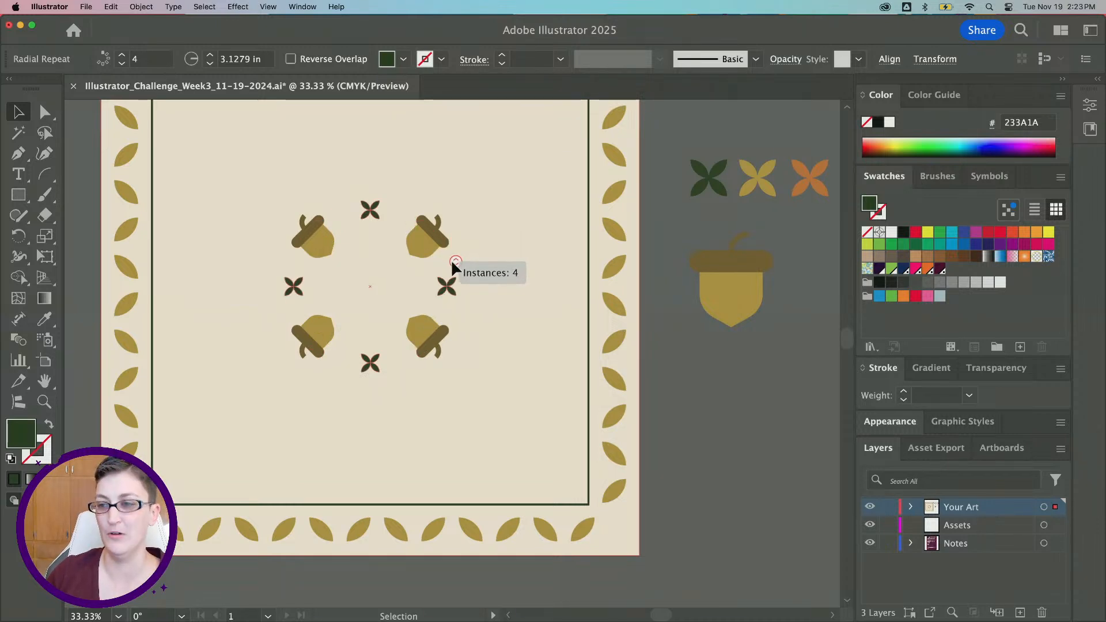
# Duplicate the dark green X motif into the center of the acorn ring
pyautogui.click(741, 447)
pyautogui.click(720, 192)
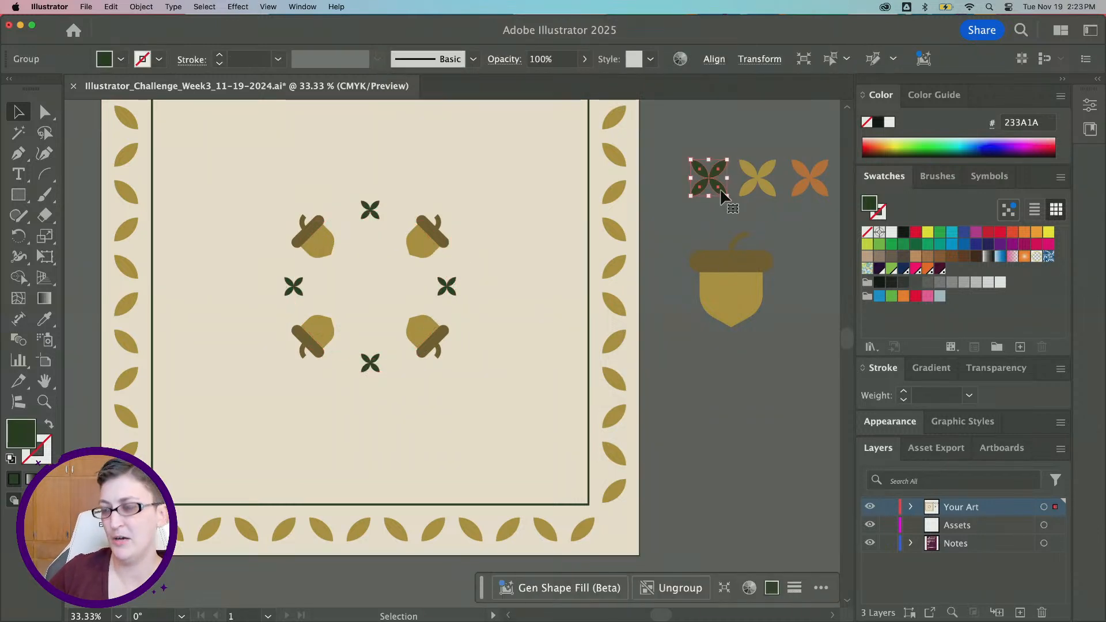
pyautogui.moveTo(721, 192); pyautogui.dragTo(378, 297)
pyautogui.click(580, 378)
pyautogui.press('super+minus')
pyautogui.scroll(5, 580, 378)
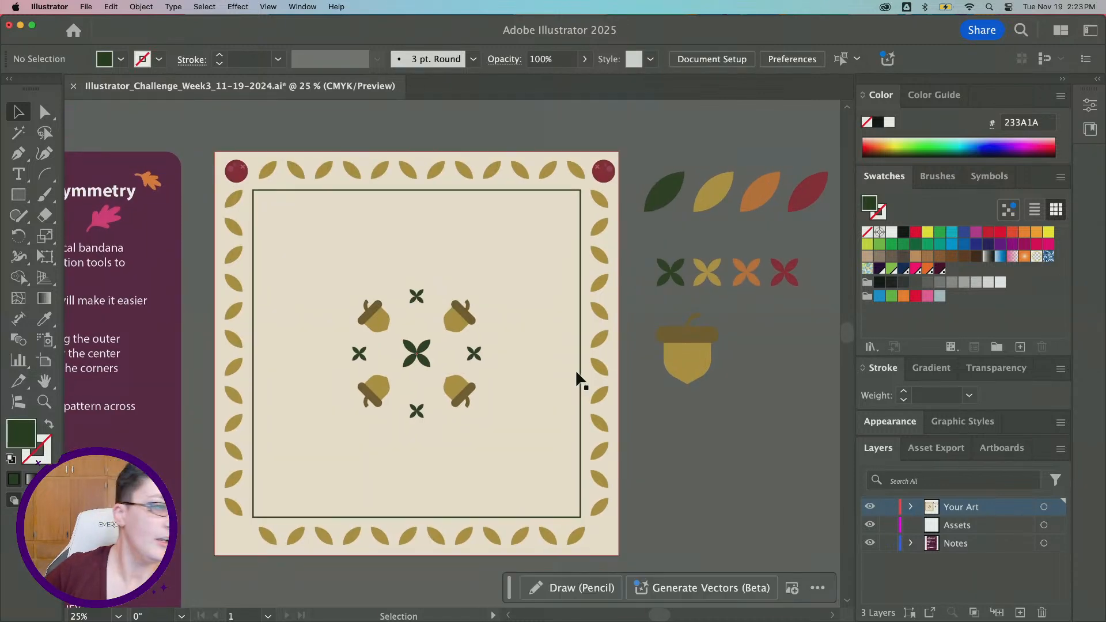
# Place a scaled-down copy of the four autumn leaves above the artboard
pyautogui.hscroll(7, 580, 378)
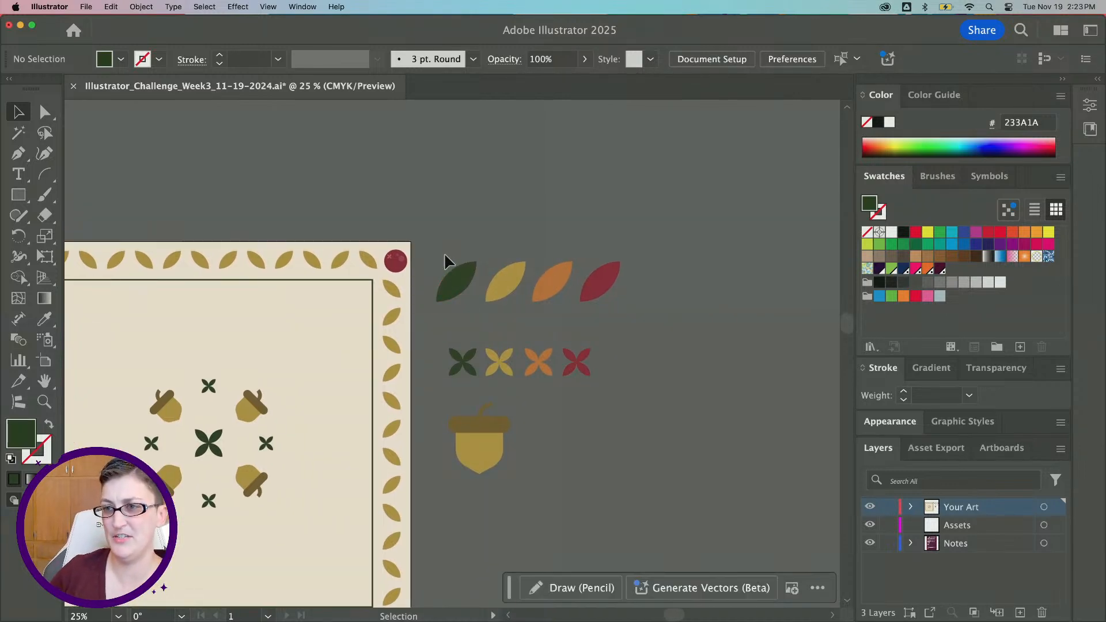
pyautogui.click(604, 293)
pyautogui.hscroll(-4, 628, 288)
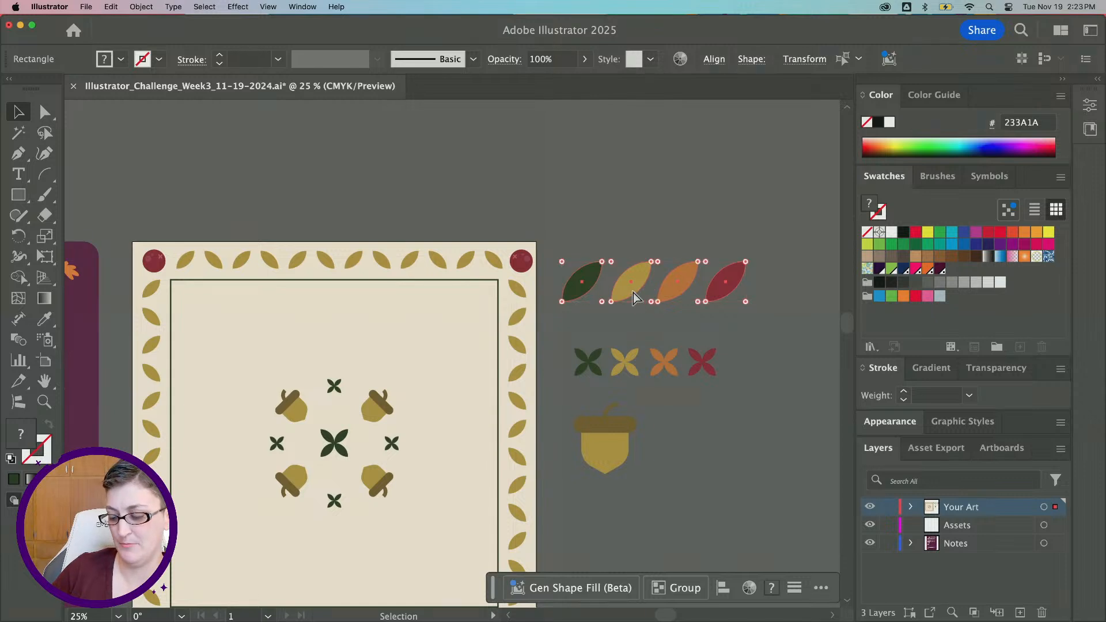
pyautogui.moveTo(634, 293); pyautogui.dragTo(397, 521)
pyautogui.scroll(-4, 374, 334)
pyautogui.moveTo(420, 388); pyautogui.dragTo(370, 149)
pyautogui.moveTo(200, 168); pyautogui.dragTo(279, 151)
pyautogui.scroll(3, 277, 153)
pyautogui.moveTo(369, 233); pyautogui.dragTo(372, 167)
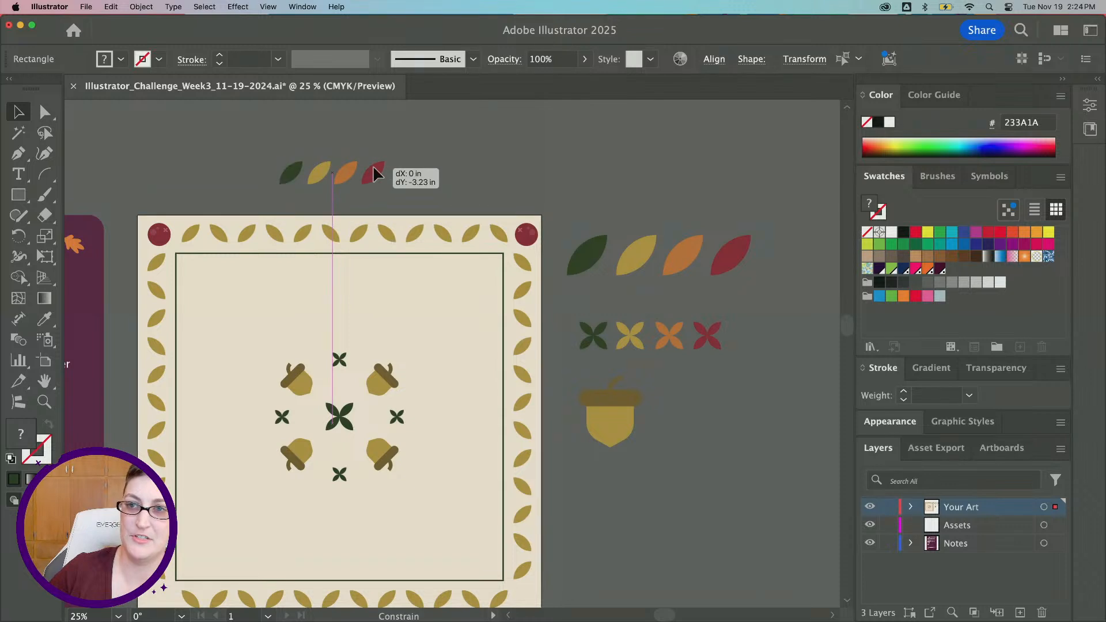
pyautogui.click(179, 337)
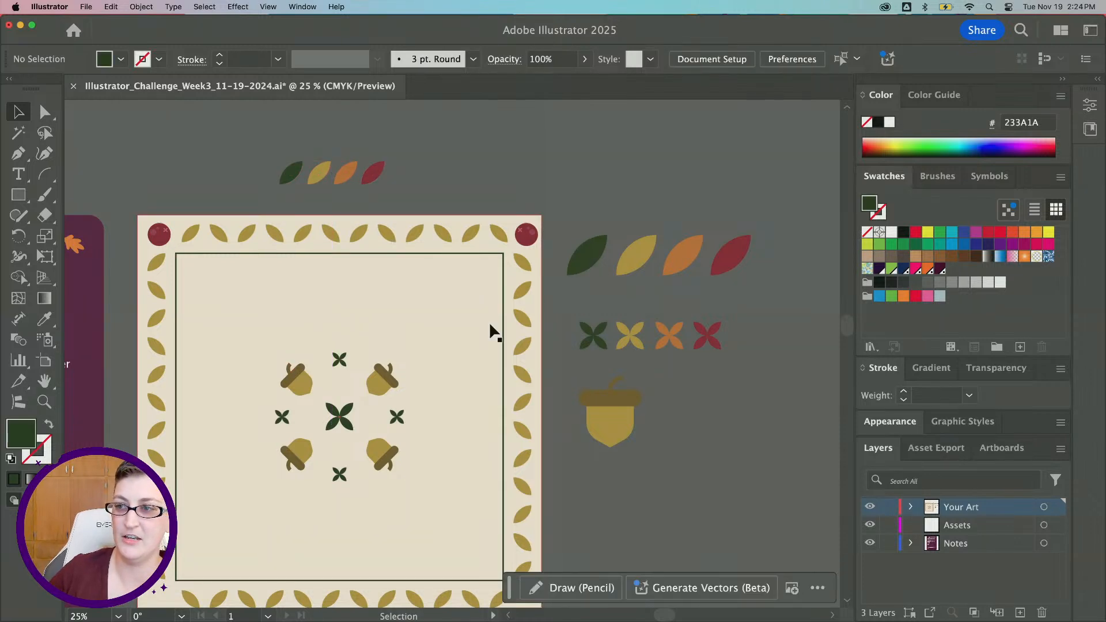
# Select the yellow, orange and red leaves in the scaled-down set and reflect them across the horizontal axis
pyautogui.scroll(3, 319, 153)
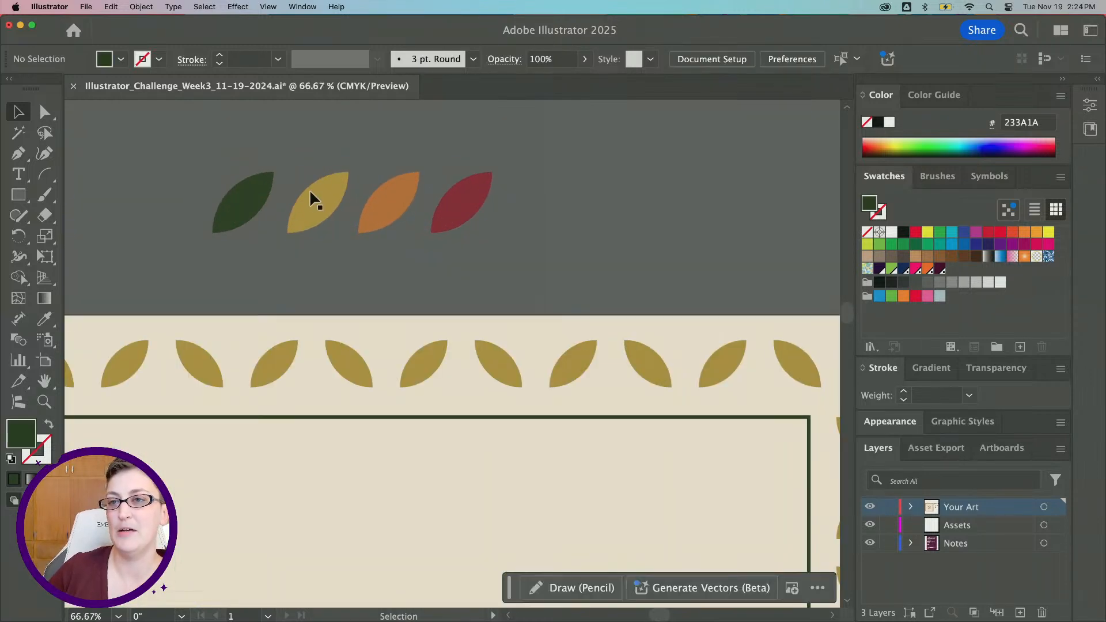
pyautogui.click(317, 195)
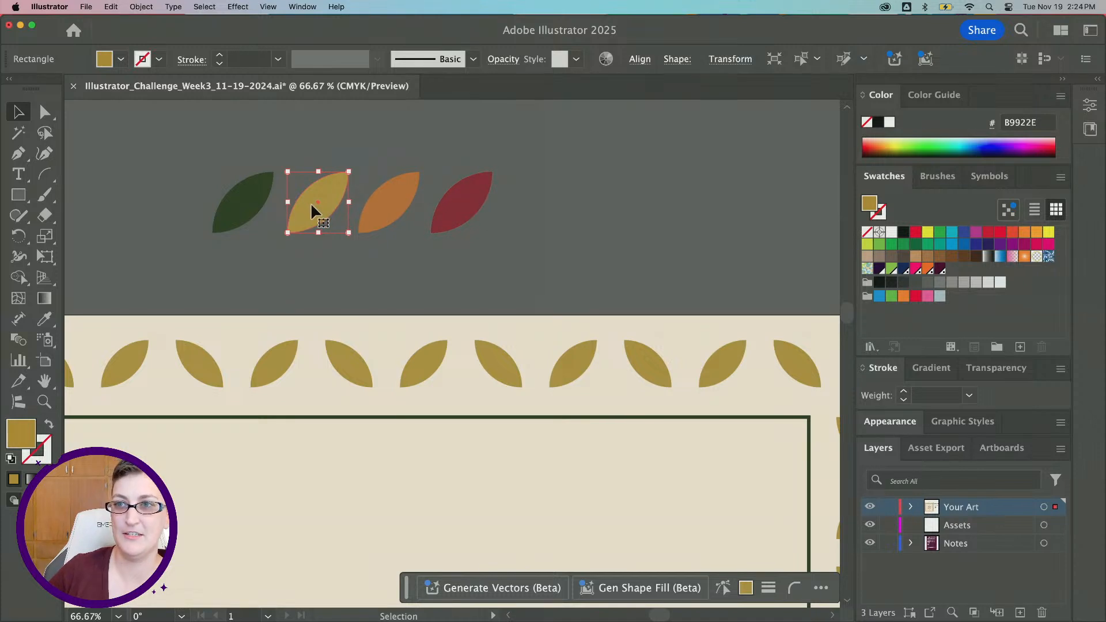
pyautogui.keyDown('shift'); pyautogui.click(483, 209); pyautogui.keyUp('shift')
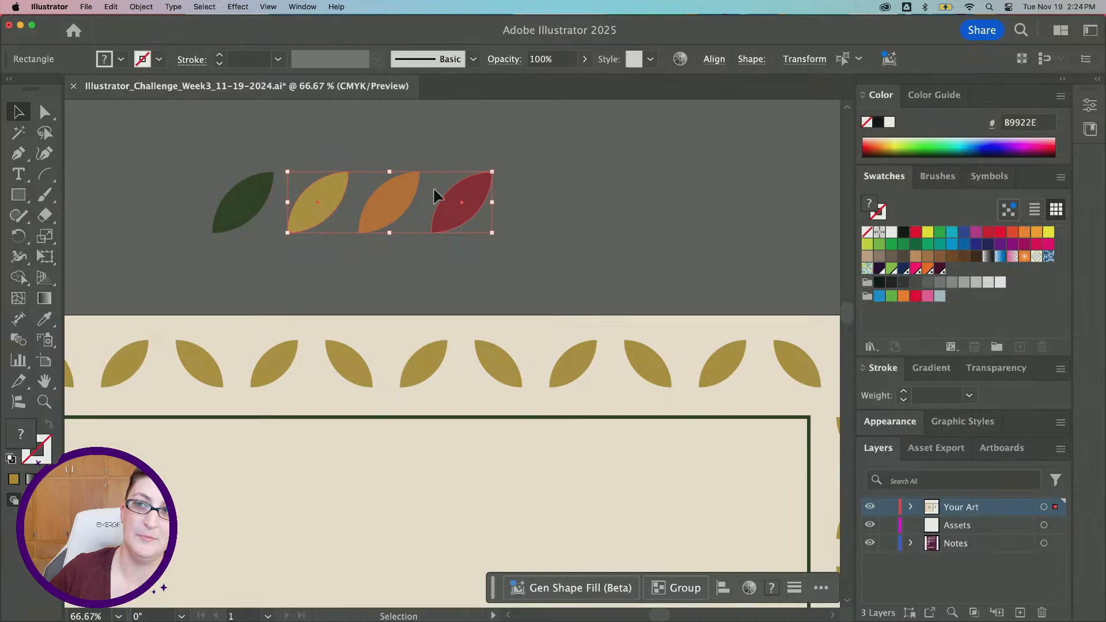
pyautogui.click(141, 6)
pyautogui.moveTo(147, 24)
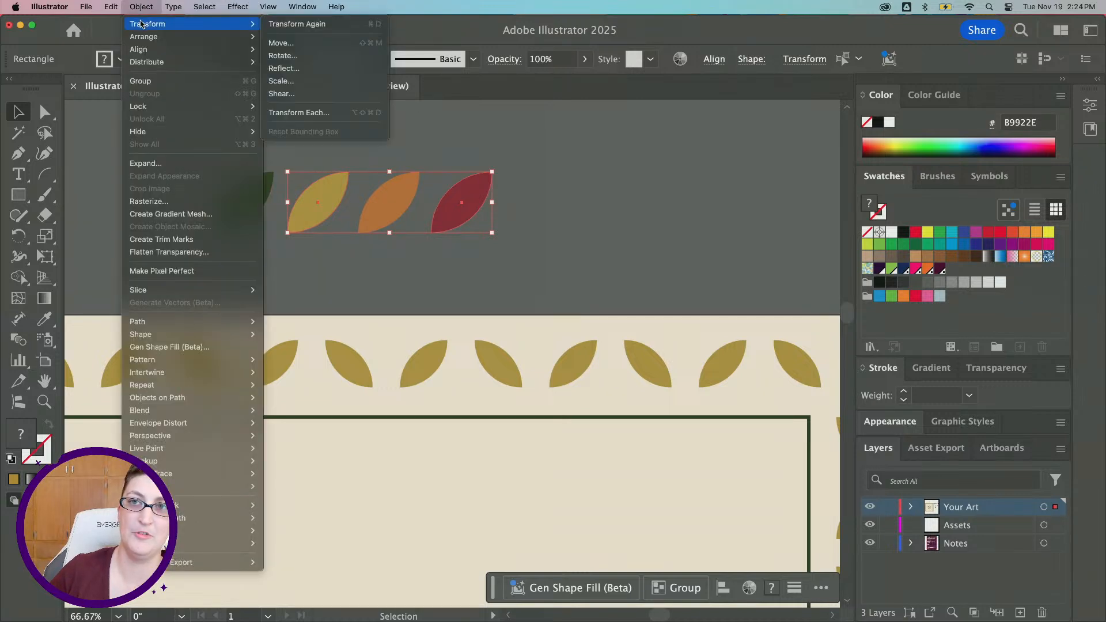
pyautogui.click(294, 70)
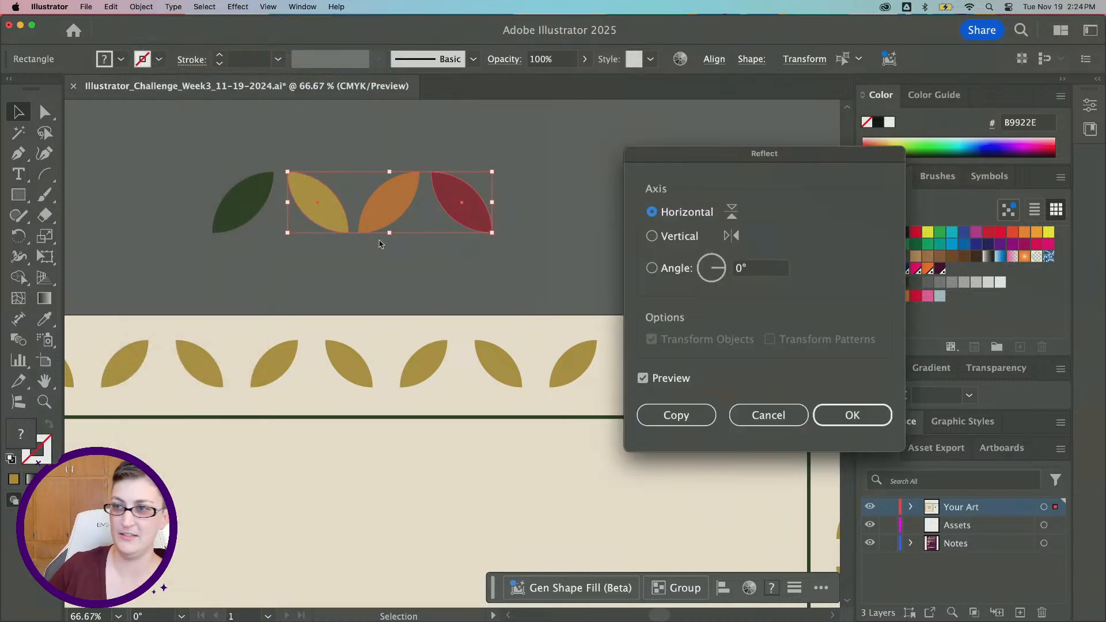
pyautogui.click(852, 415)
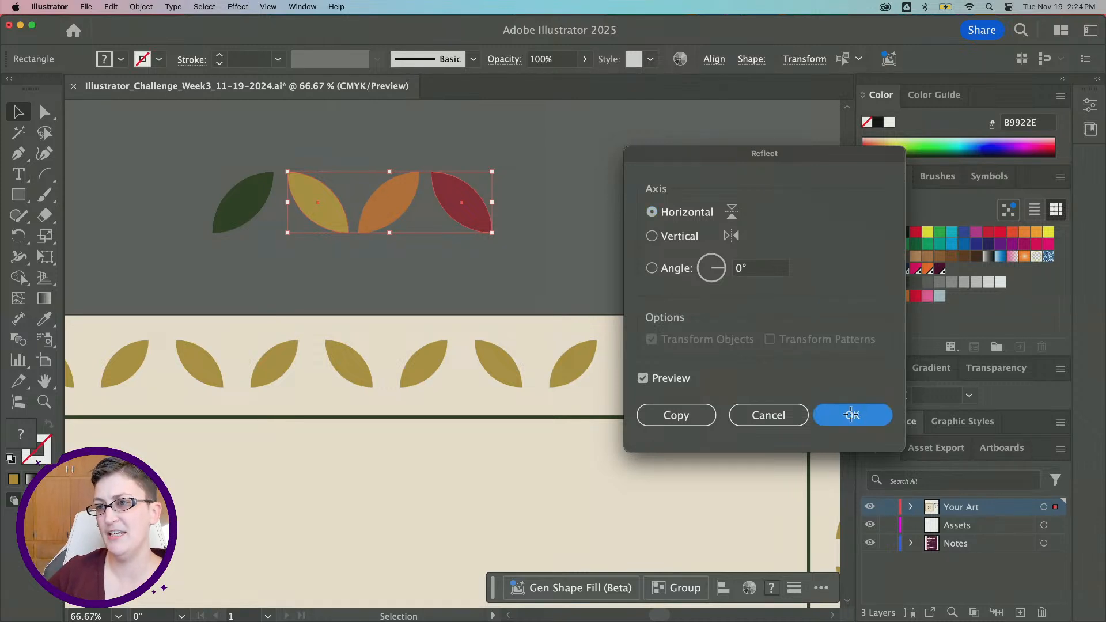
# Arrange the four small leaves into a two-by-two paired sprig motif
pyautogui.moveTo(458, 223); pyautogui.dragTo(329, 227)
pyautogui.click(426, 240)
pyautogui.moveTo(233, 218); pyautogui.dragTo(235, 216)
pyautogui.scroll(3, 312, 251)
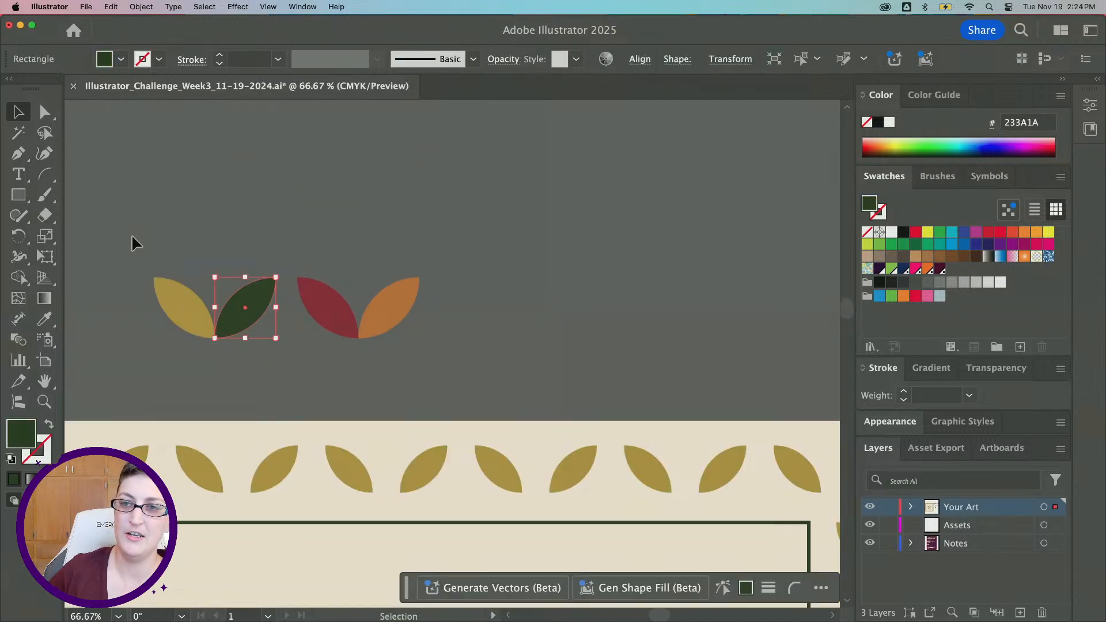
pyautogui.moveTo(132, 237); pyautogui.dragTo(387, 233)
pyautogui.scroll(-3, 508, 279)
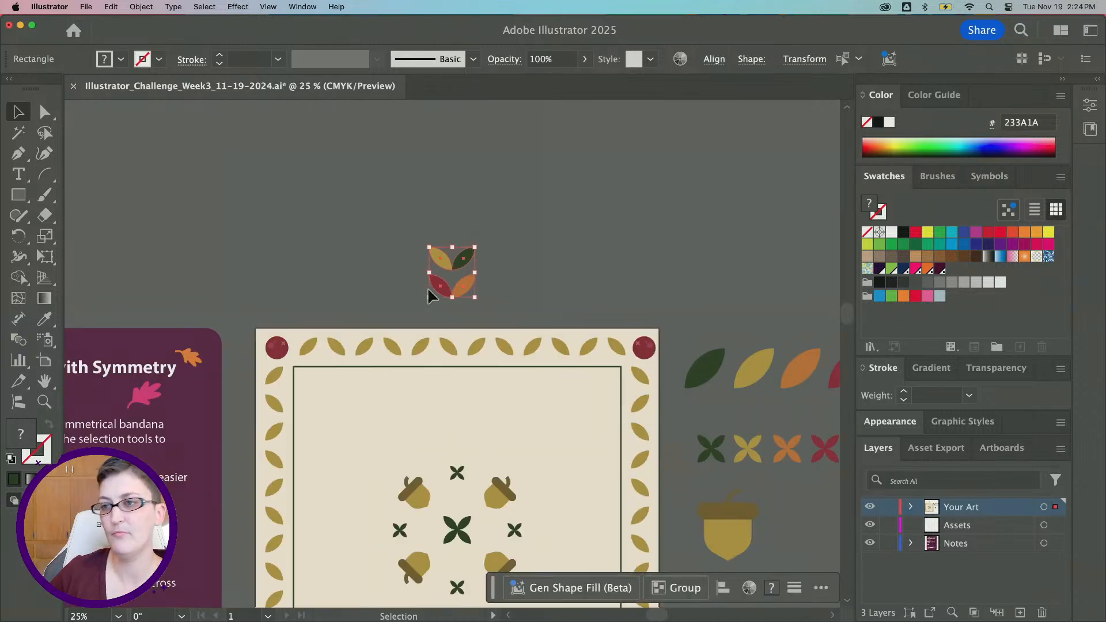
# Apply a Grid repeat to the leaf sprig and extend it into a single vertical column of leaves
pyautogui.click(143, 8)
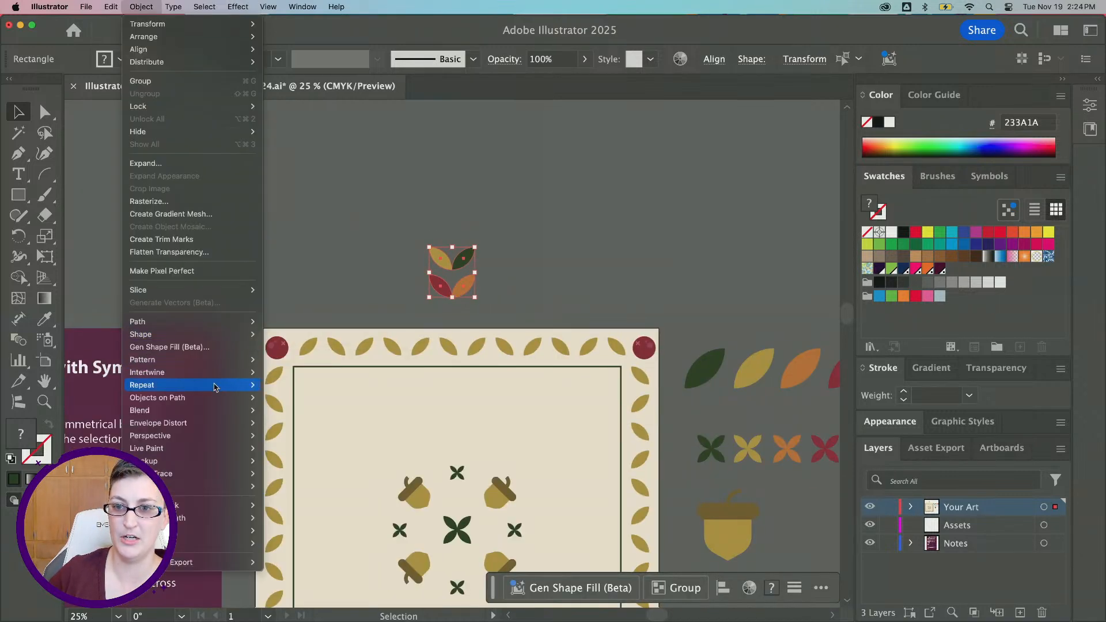
pyautogui.moveTo(215, 386)
pyautogui.click(284, 398)
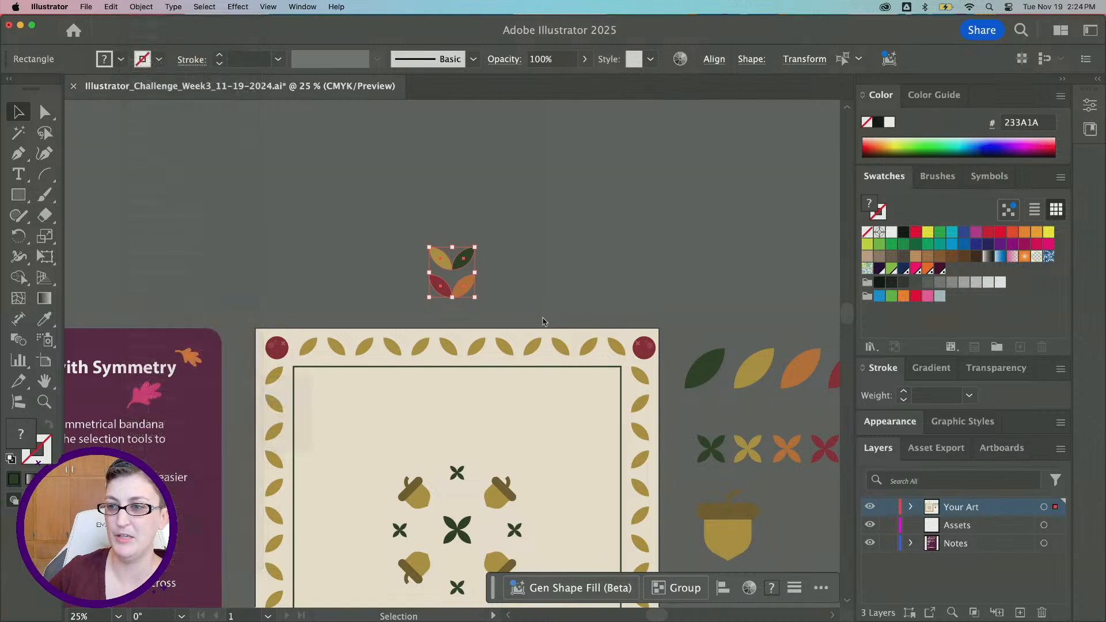
pyautogui.moveTo(618, 293); pyautogui.dragTo(478, 304)
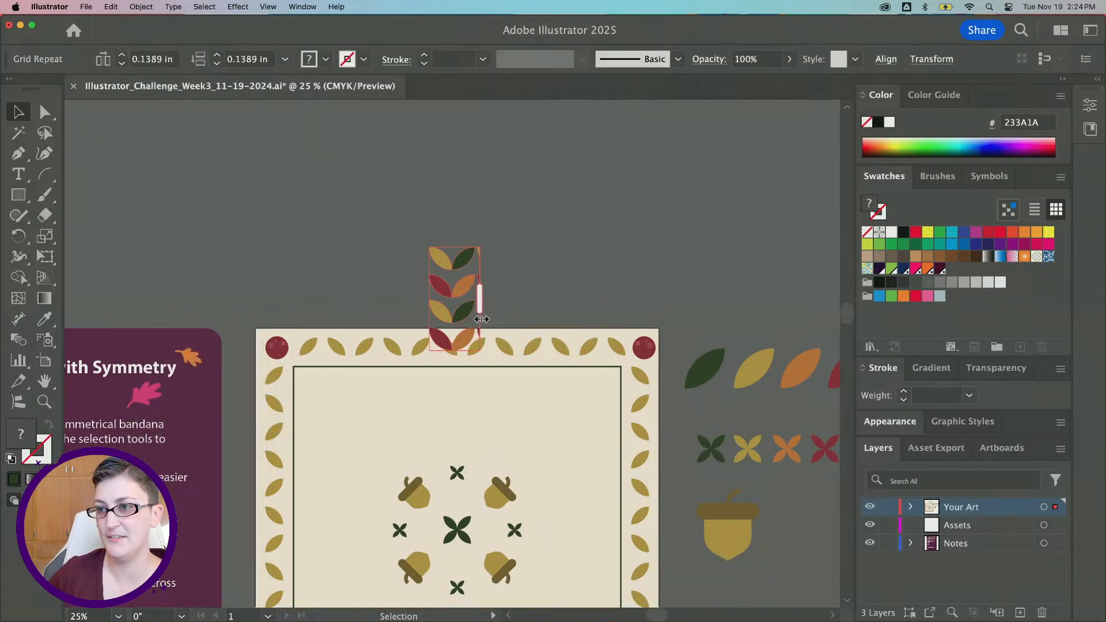
pyautogui.moveTo(455, 350); pyautogui.dragTo(463, 459)
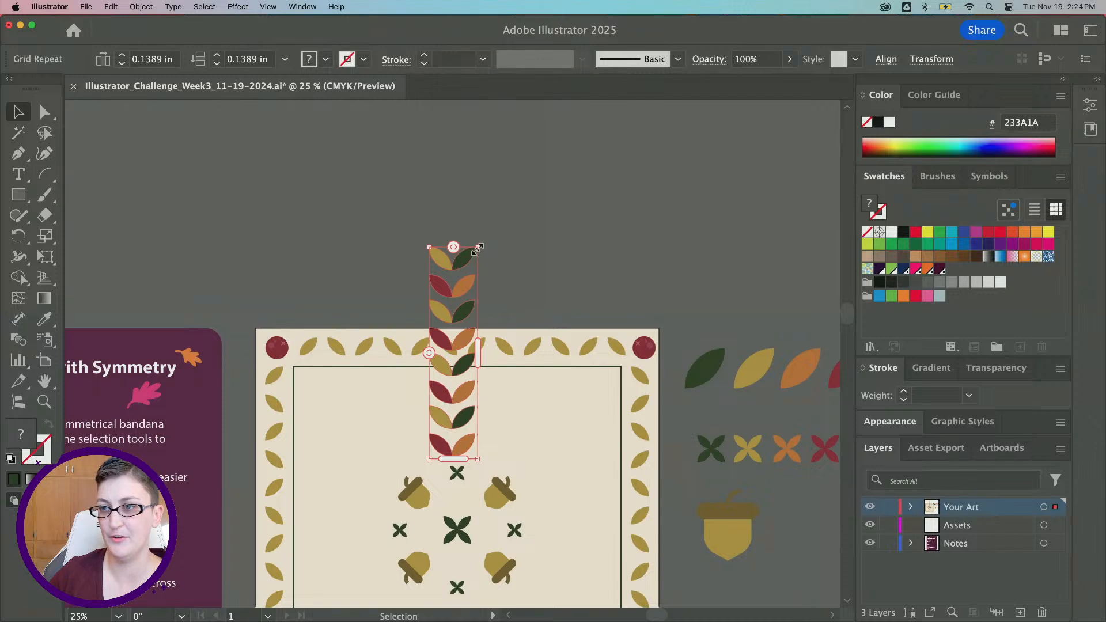
pyautogui.moveTo(453, 247); pyautogui.dragTo(462, 276)
pyautogui.scroll(-1, 434, 321)
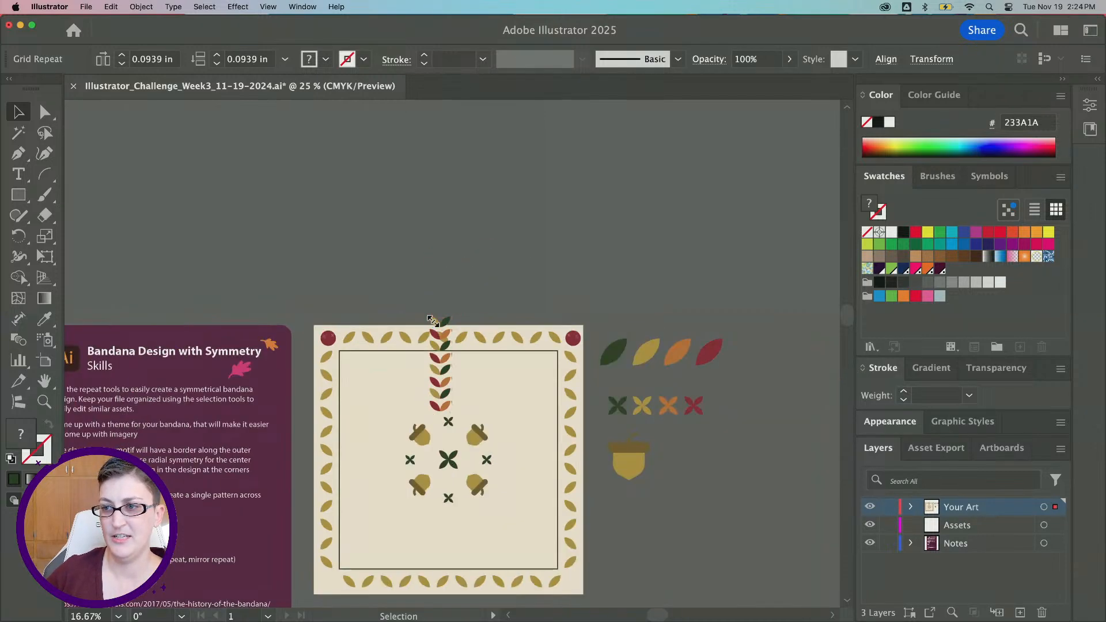
# Rotate the leaf column about 45° into a diagonal vine
pyautogui.scroll(1, 437, 321)
pyautogui.moveTo(464, 311); pyautogui.dragTo(425, 310)
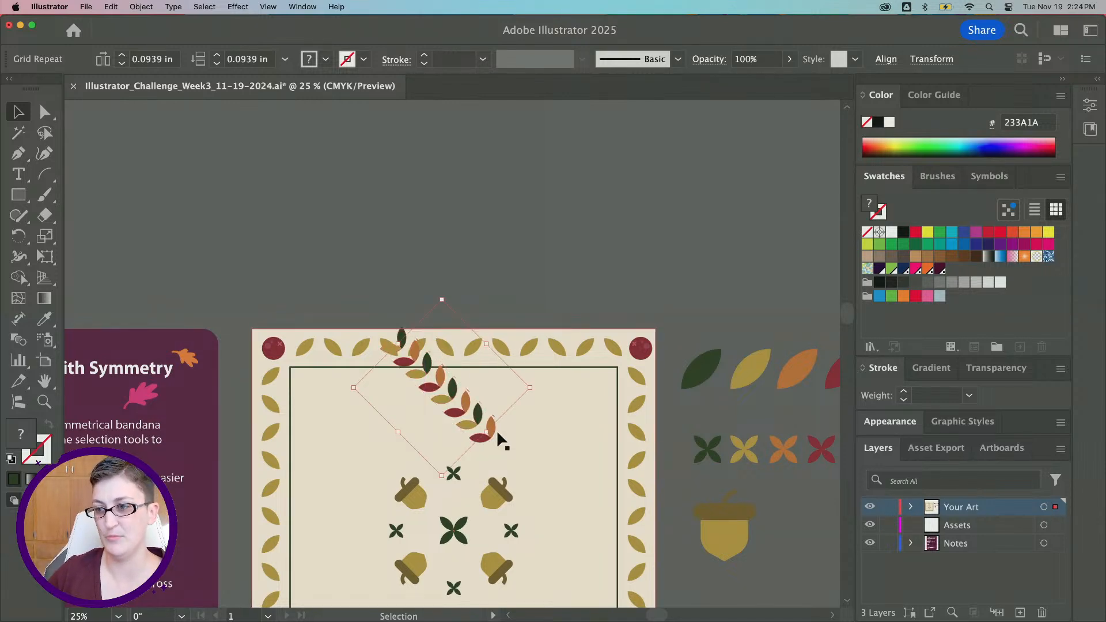
pyautogui.scroll(1, 402, 329)
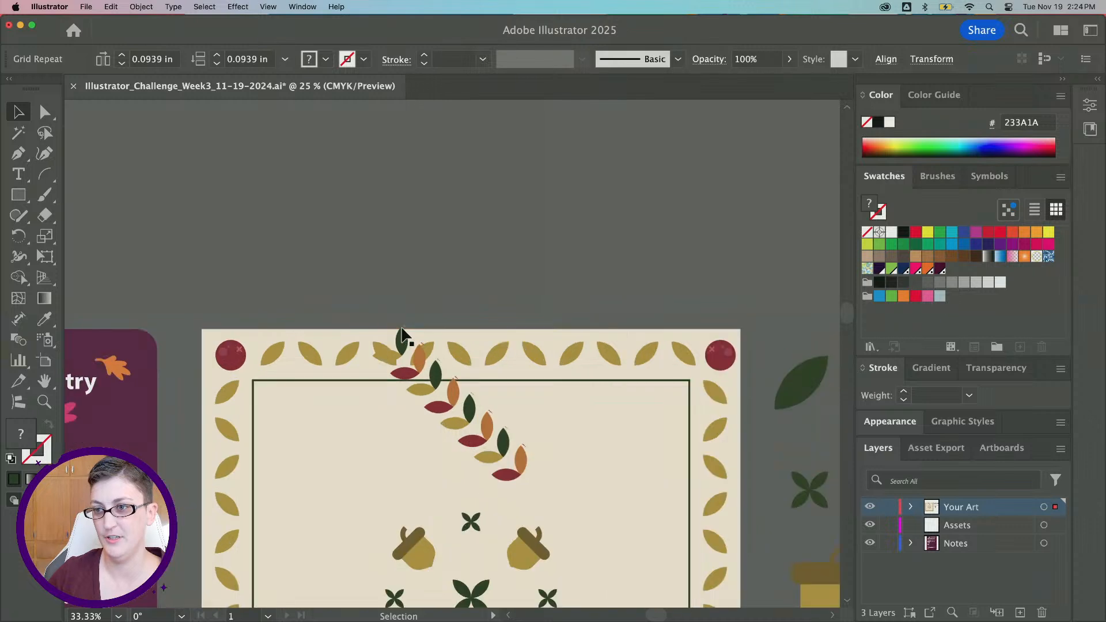
pyautogui.click(421, 348)
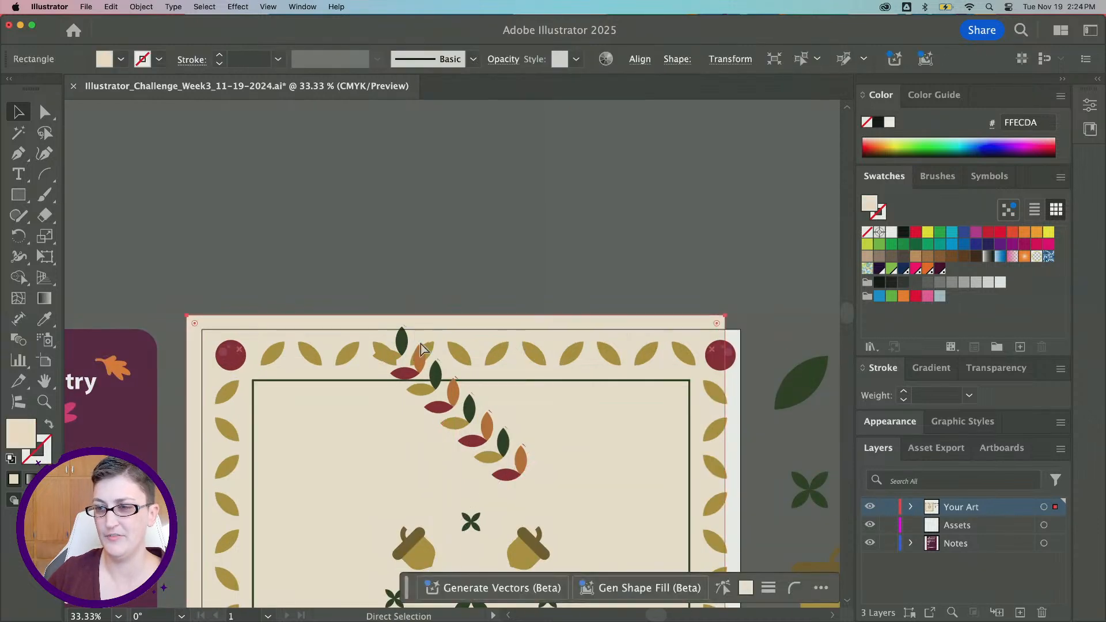
pyautogui.press('super+z')
pyautogui.click(437, 376)
pyautogui.press('super+z')
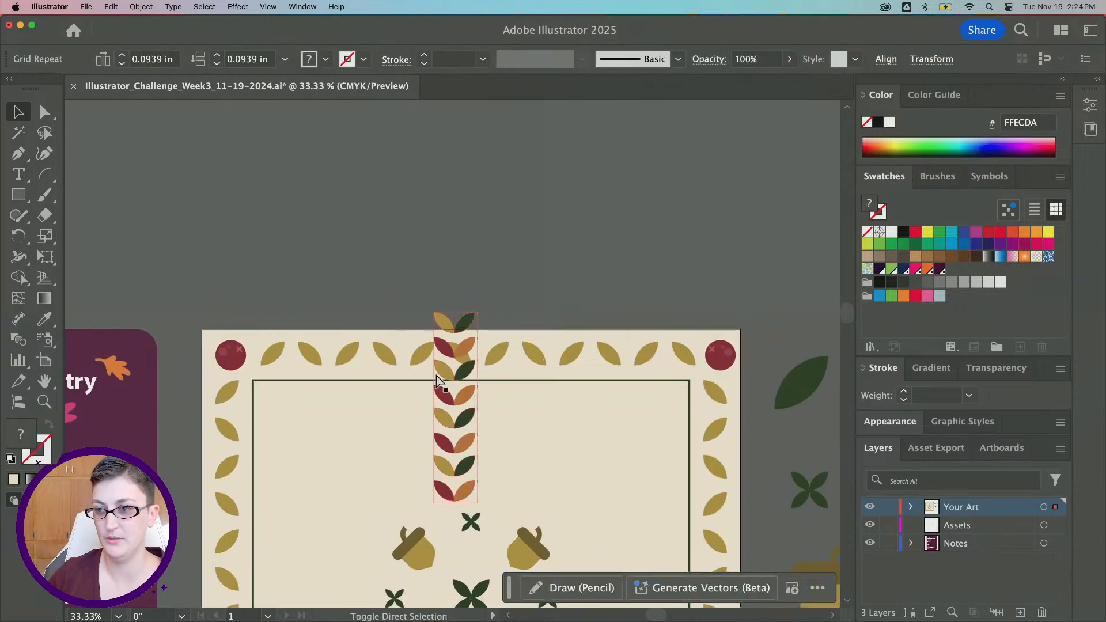
pyautogui.press('super+shift+z')
# Move the diagonal leaf vine into the upper-left corner, running from the frame toward the acorns
pyautogui.moveTo(470, 417); pyautogui.dragTo(361, 479)
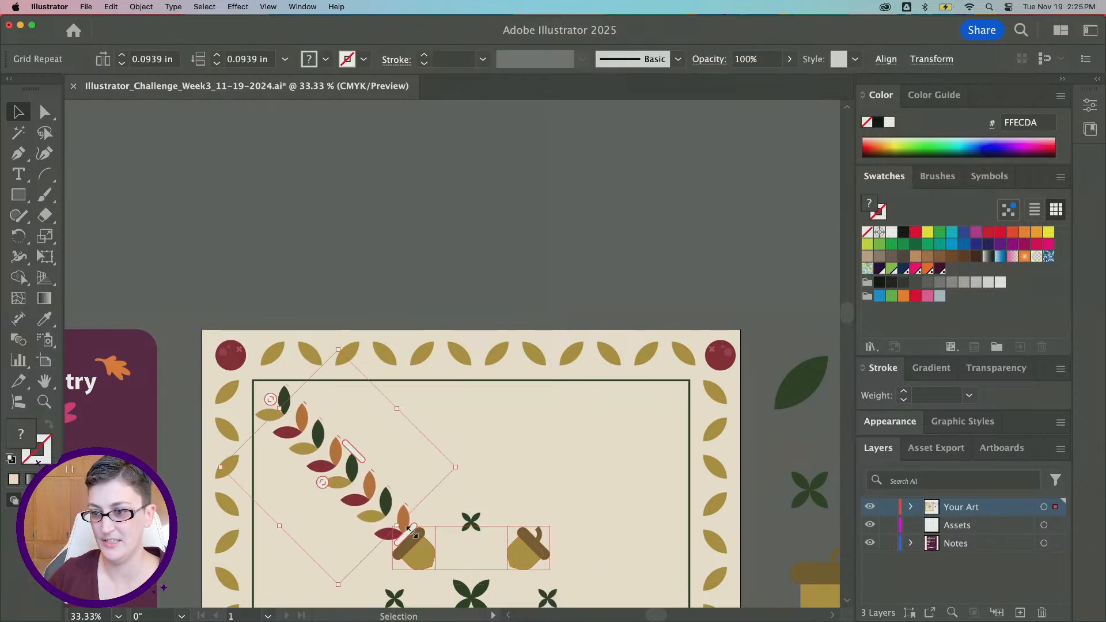
pyautogui.moveTo(400, 524); pyautogui.dragTo(385, 515)
pyautogui.scroll(-1, 301, 240)
pyautogui.scroll(-4, 302, 239)
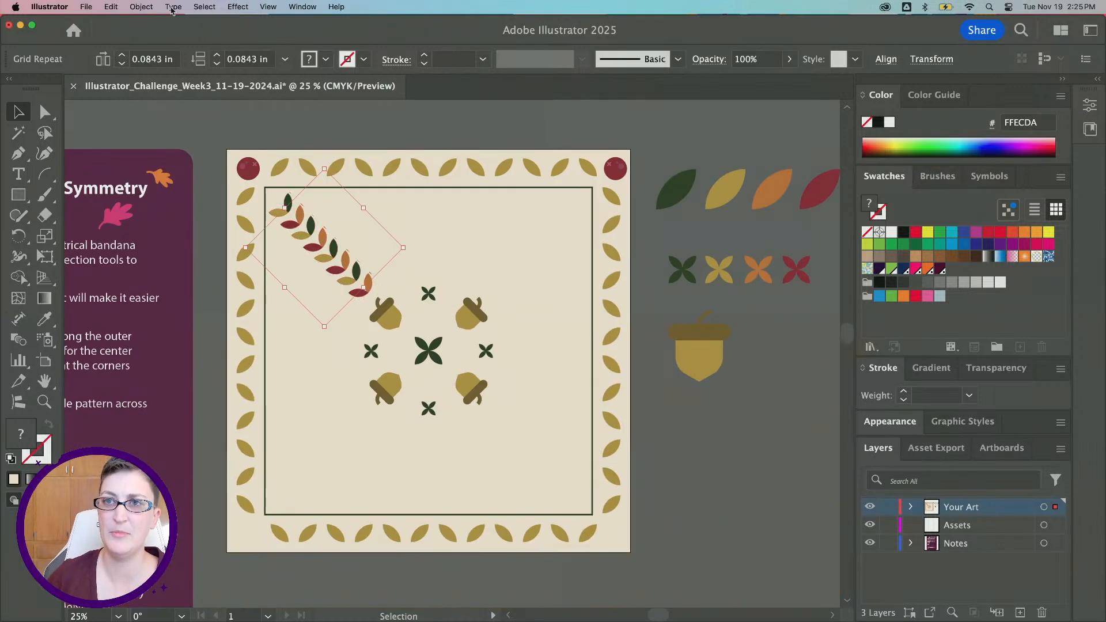
# Apply a Mirror repeat to the vine across the vertical center axis, then exit isolation mode
pyautogui.click(141, 6)
pyautogui.moveTo(190, 451)
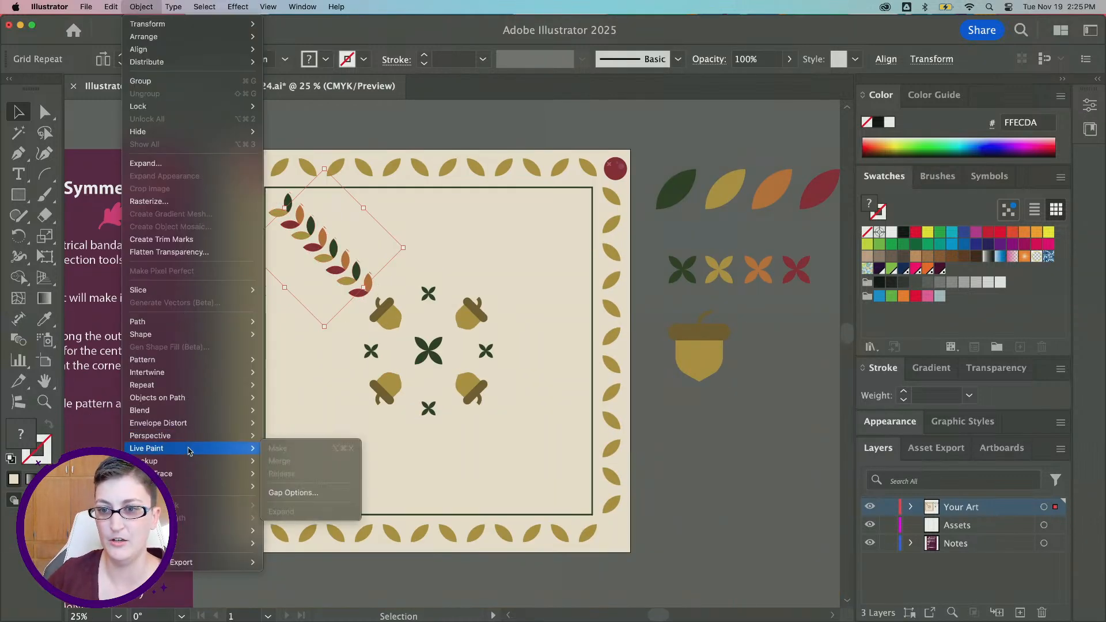
pyautogui.moveTo(230, 385)
pyautogui.click(294, 411)
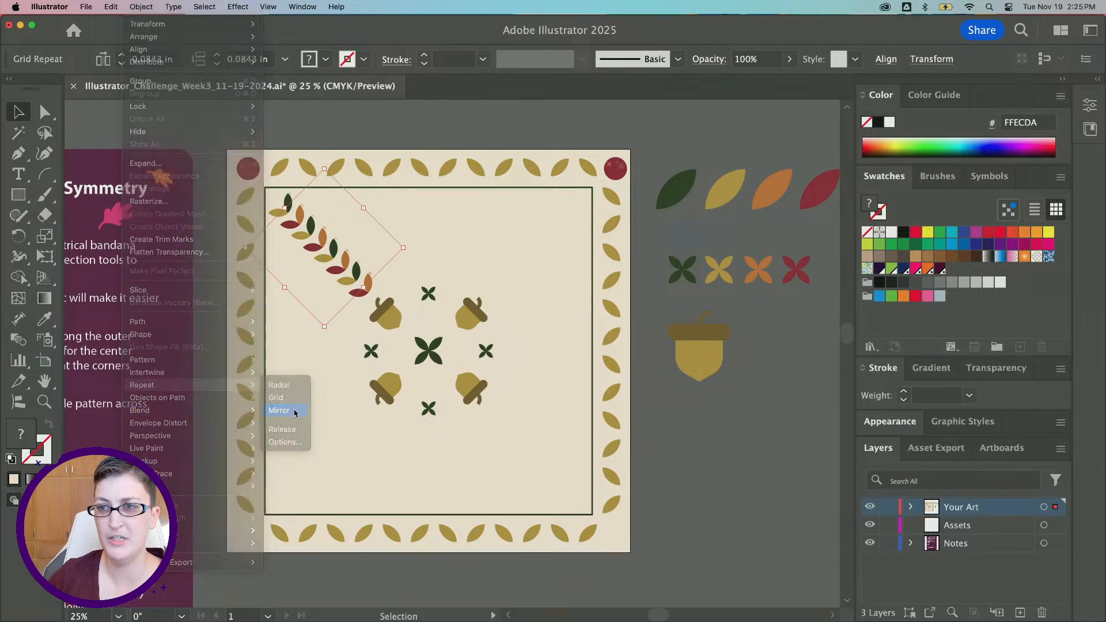
pyautogui.moveTo(403, 341); pyautogui.dragTo(428, 340)
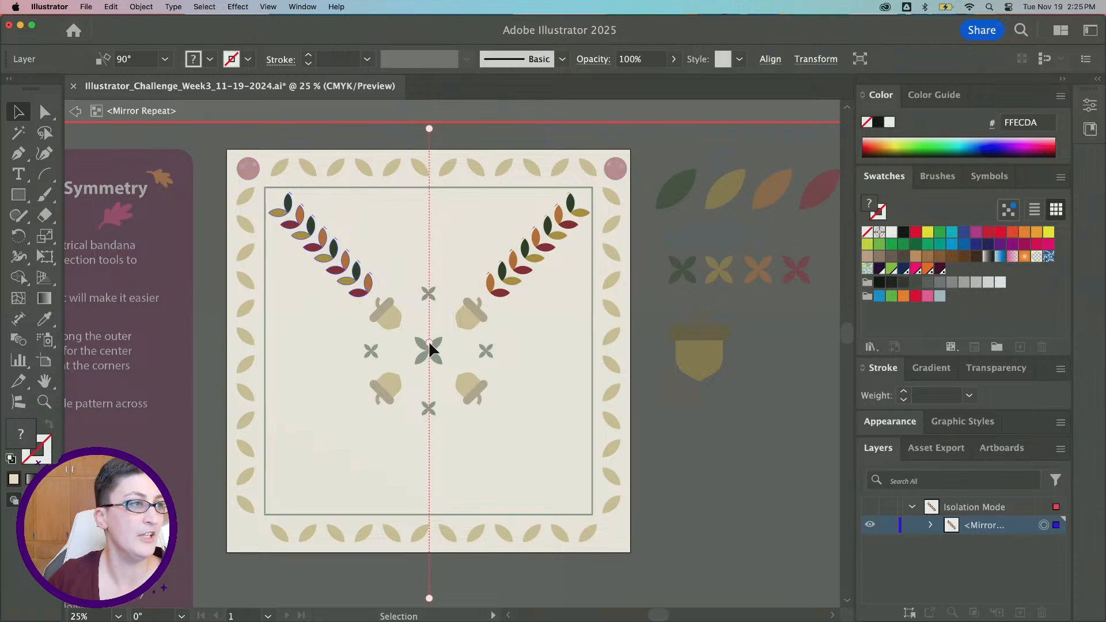
pyautogui.click(75, 111)
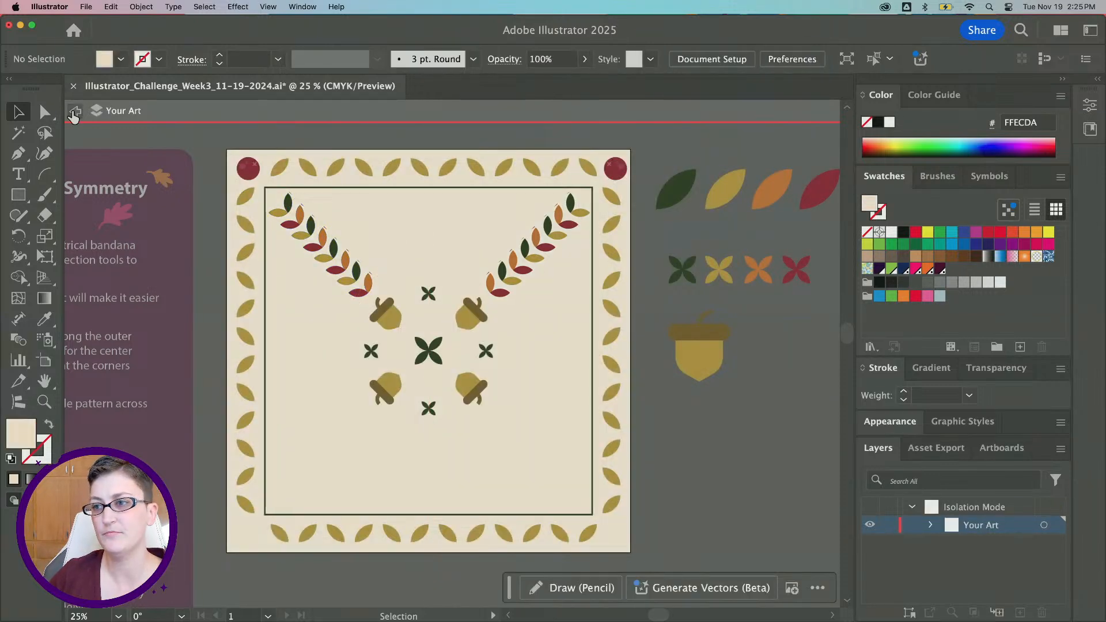
# Apply another Mirror repeat to the mirrored vines with a 0° axis through the center, forming four diagonal vines
pyautogui.click(141, 7)
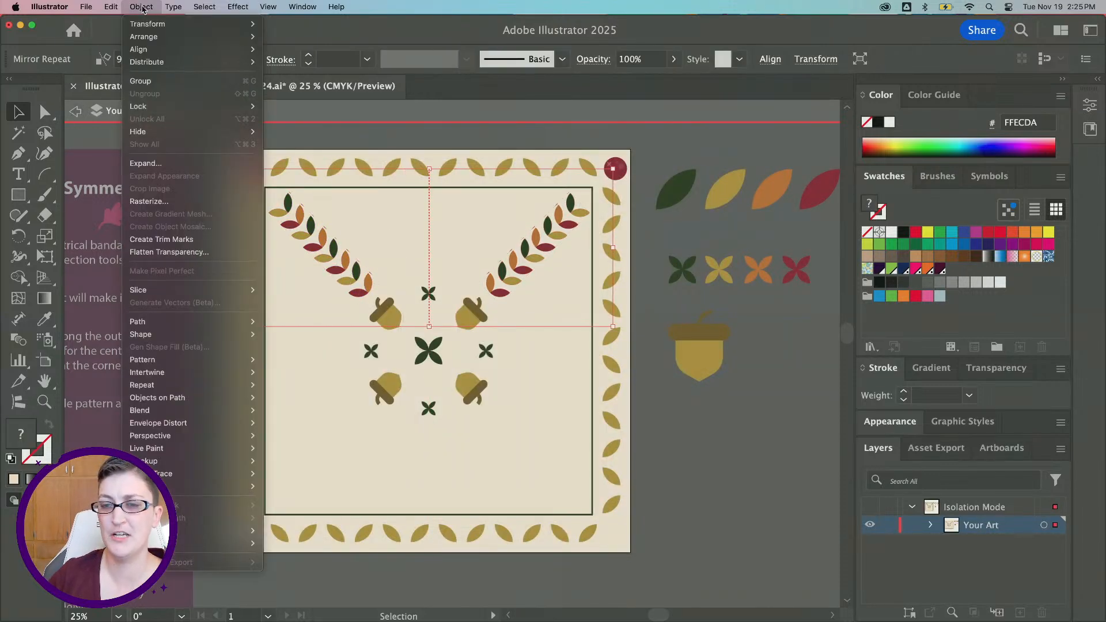
pyautogui.moveTo(217, 384)
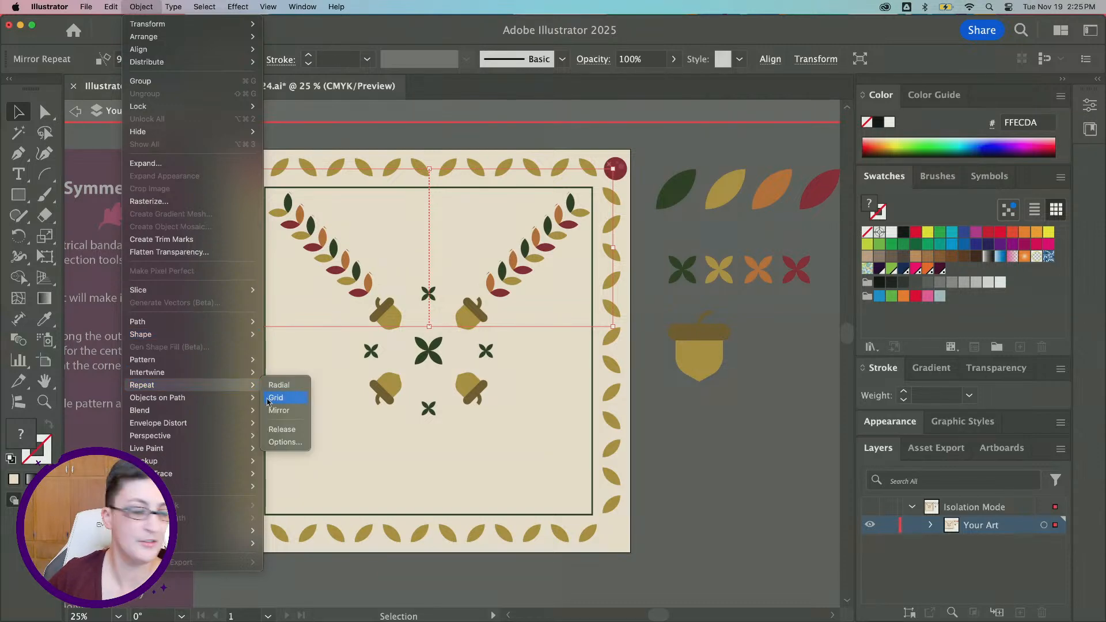
pyautogui.click(293, 413)
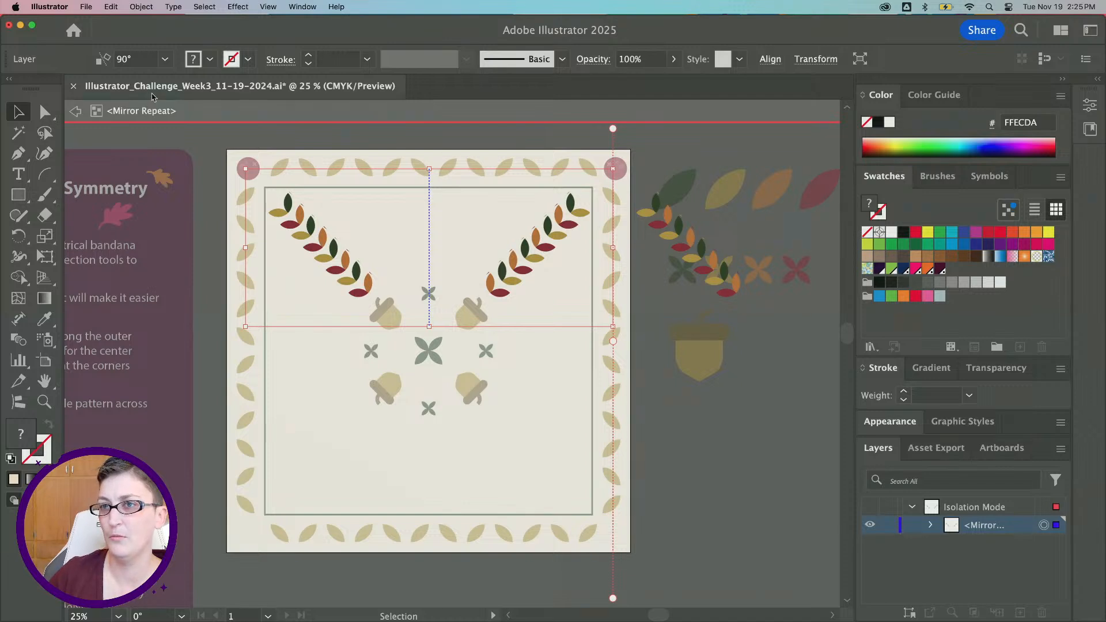
pyautogui.hscroll(5, 682, 358)
pyautogui.hscroll(-3, 257, 173)
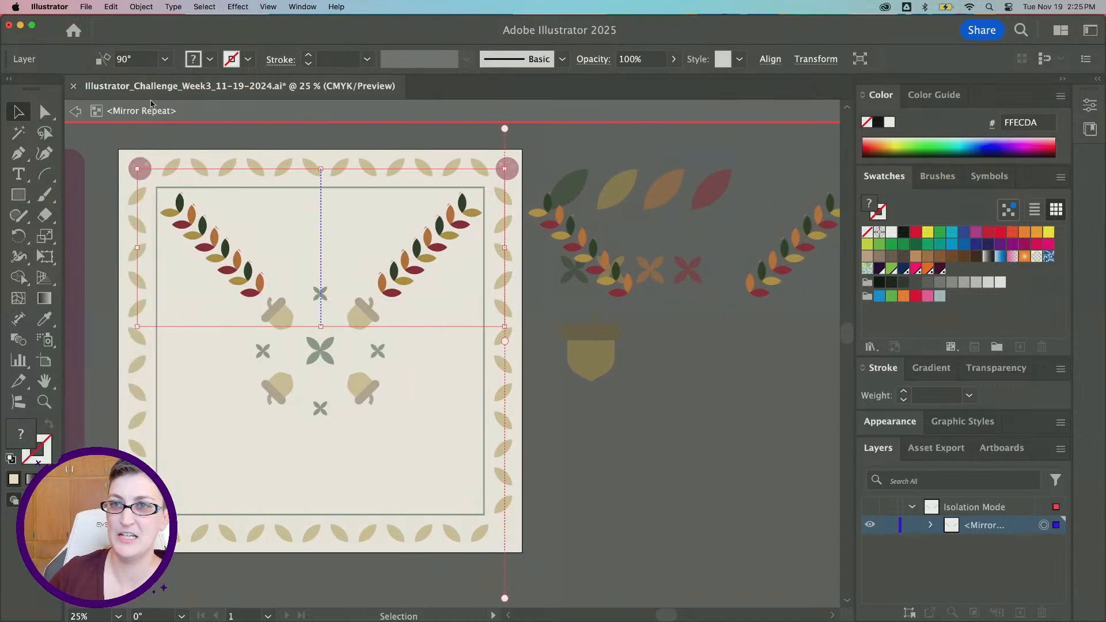
pyautogui.click(142, 61)
pyautogui.write('0')
pyautogui.press('Return')
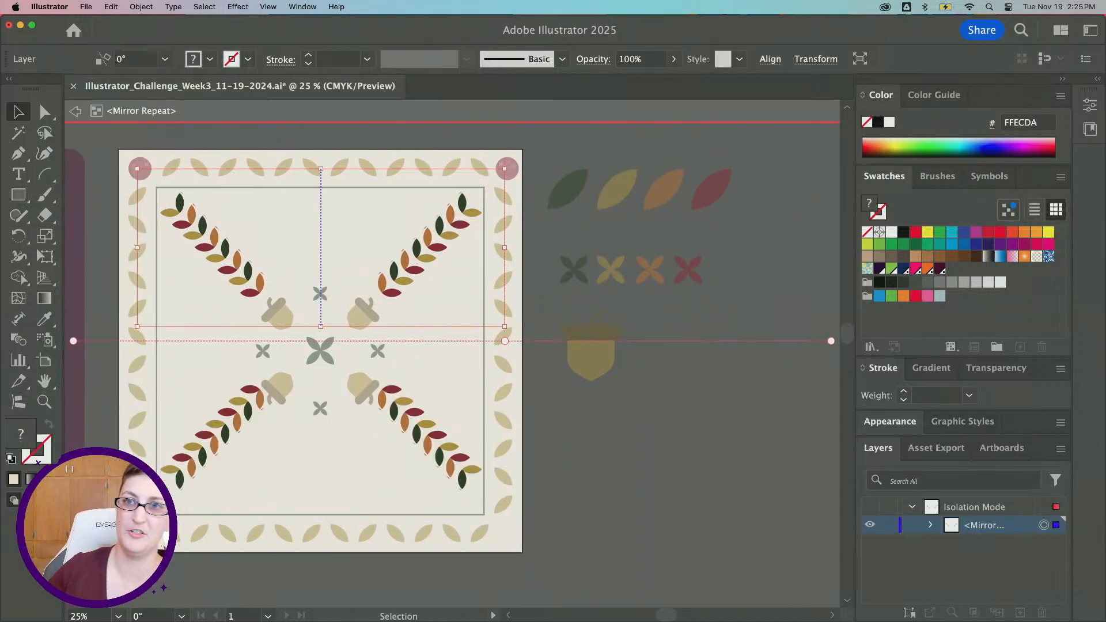
pyautogui.moveTo(507, 341); pyautogui.dragTo(506, 352)
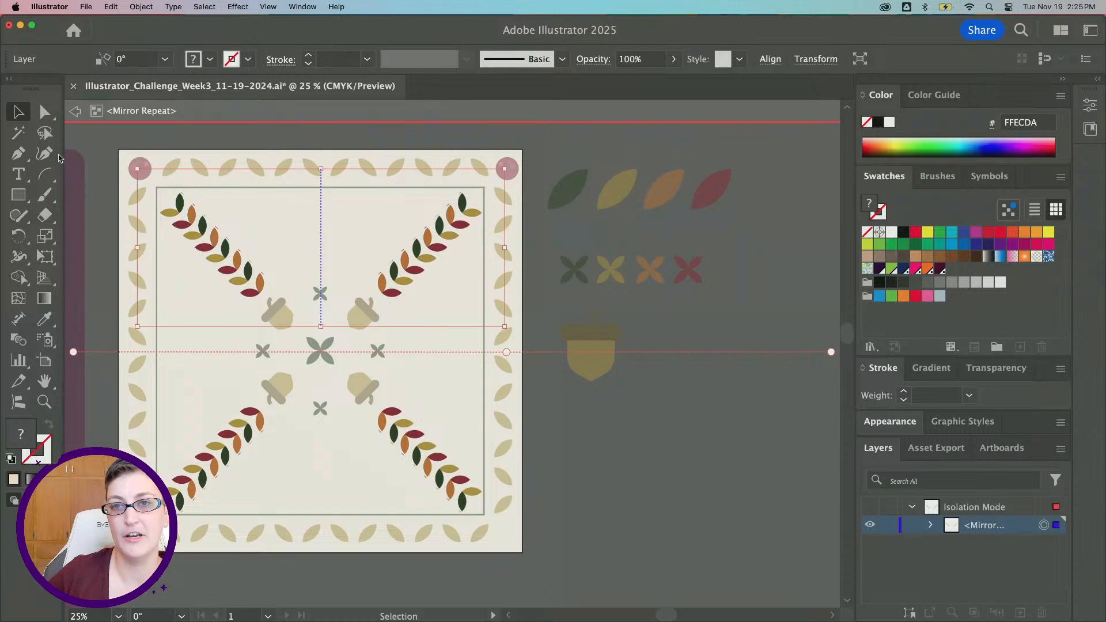
pyautogui.click(75, 112)
# Apply a Mirror repeat to the top corner berries with a 0° axis through the center, placing berries in all four corners, then exit isolation mode
pyautogui.click(148, 176)
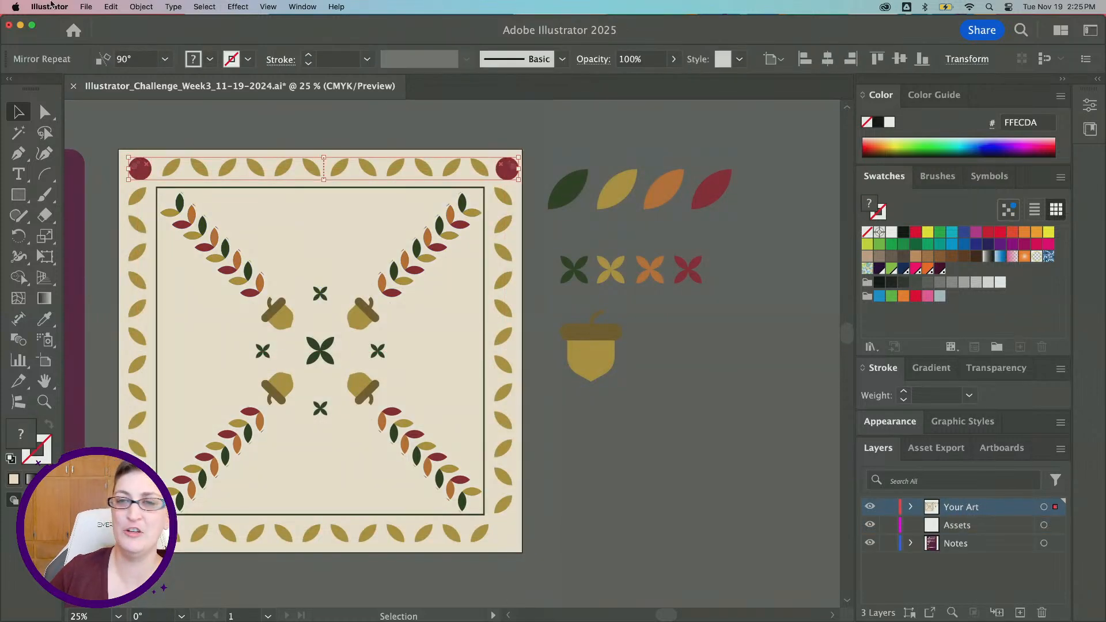
pyautogui.click(149, 6)
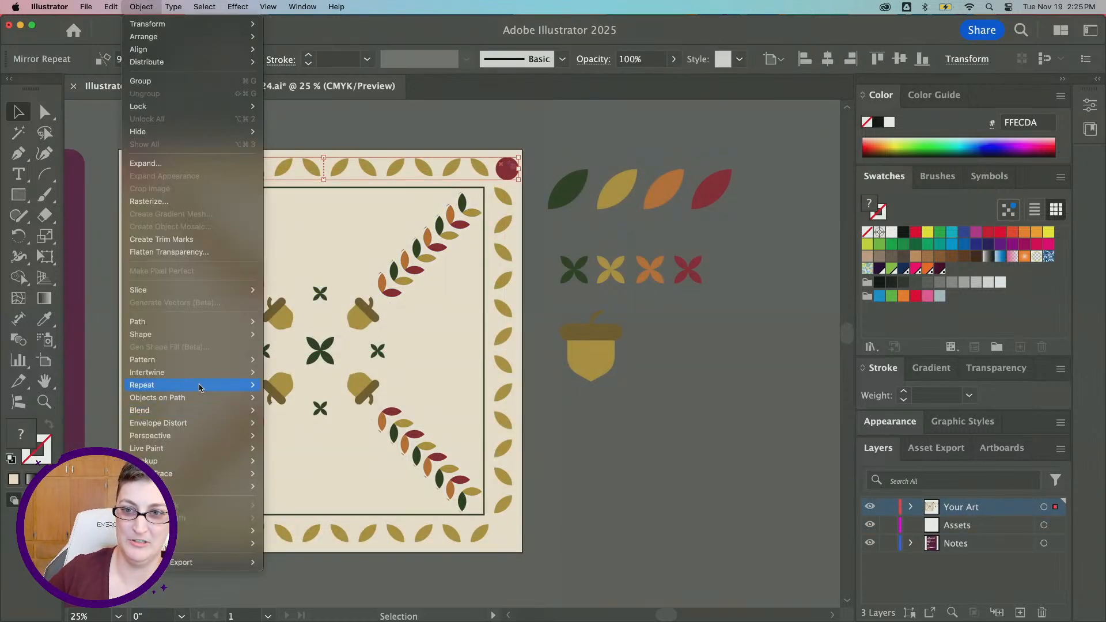
pyautogui.moveTo(199, 388)
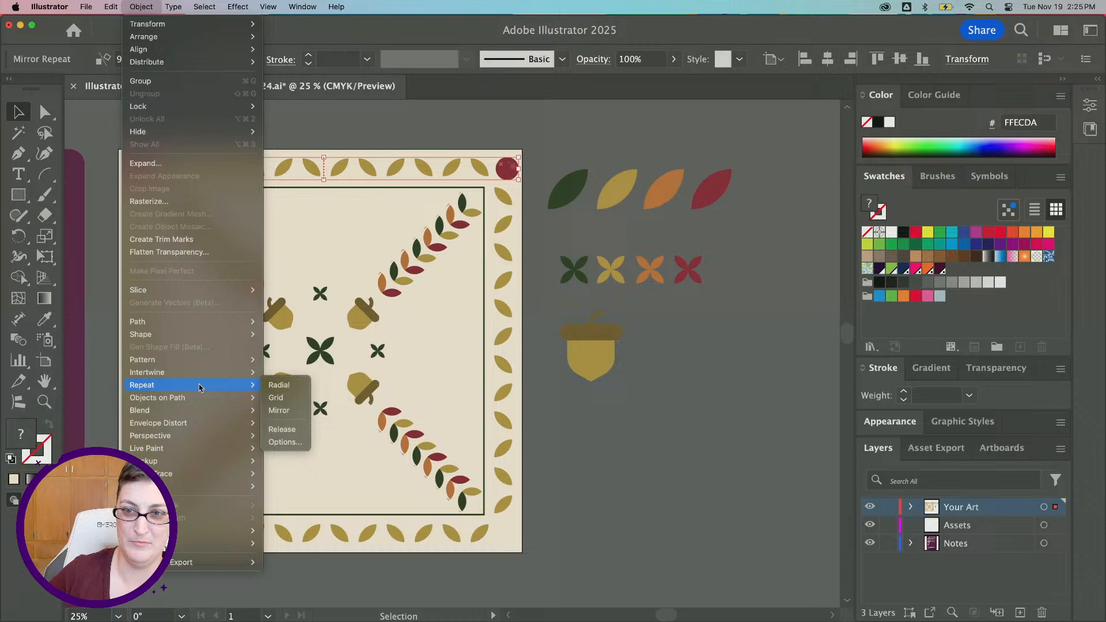
pyautogui.click(278, 410)
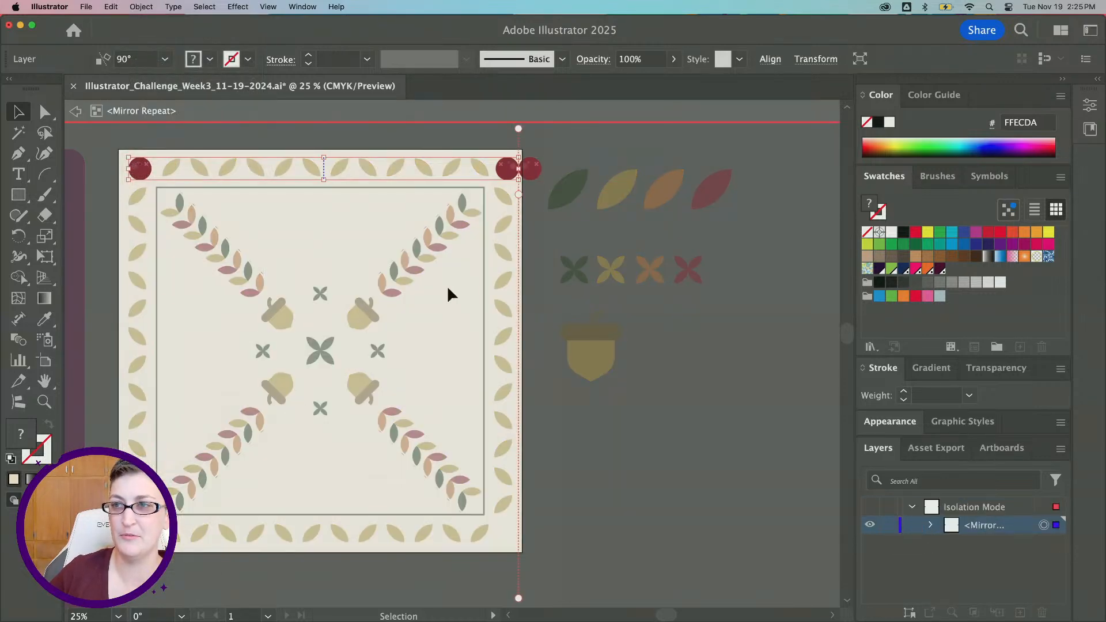
pyautogui.hscroll(6, 480, 314)
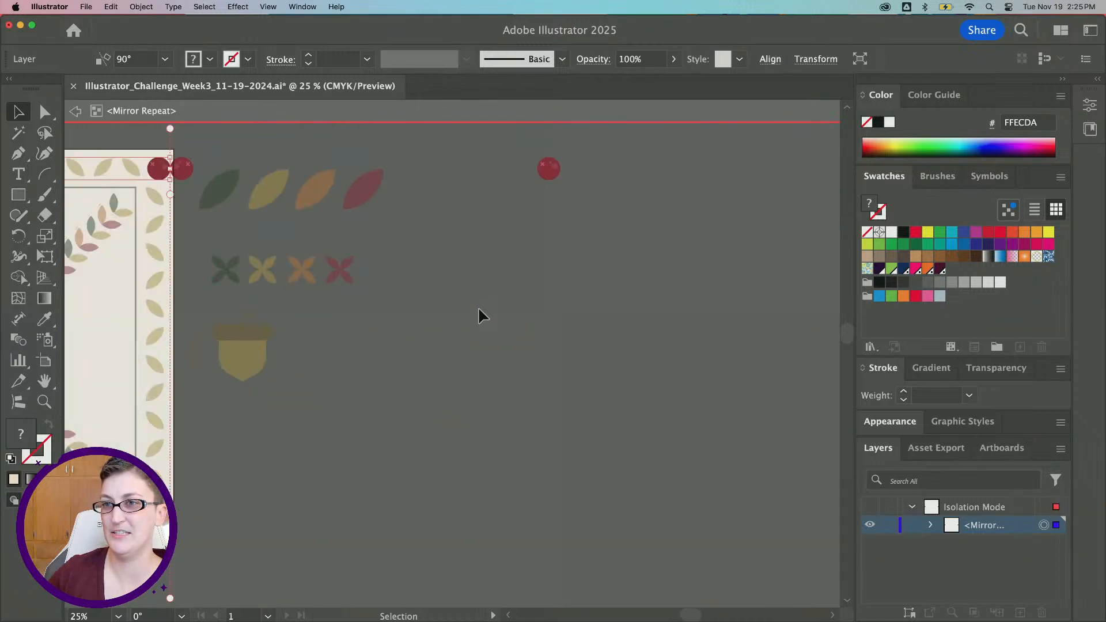
pyautogui.hscroll(-10, 479, 314)
pyautogui.click(130, 60)
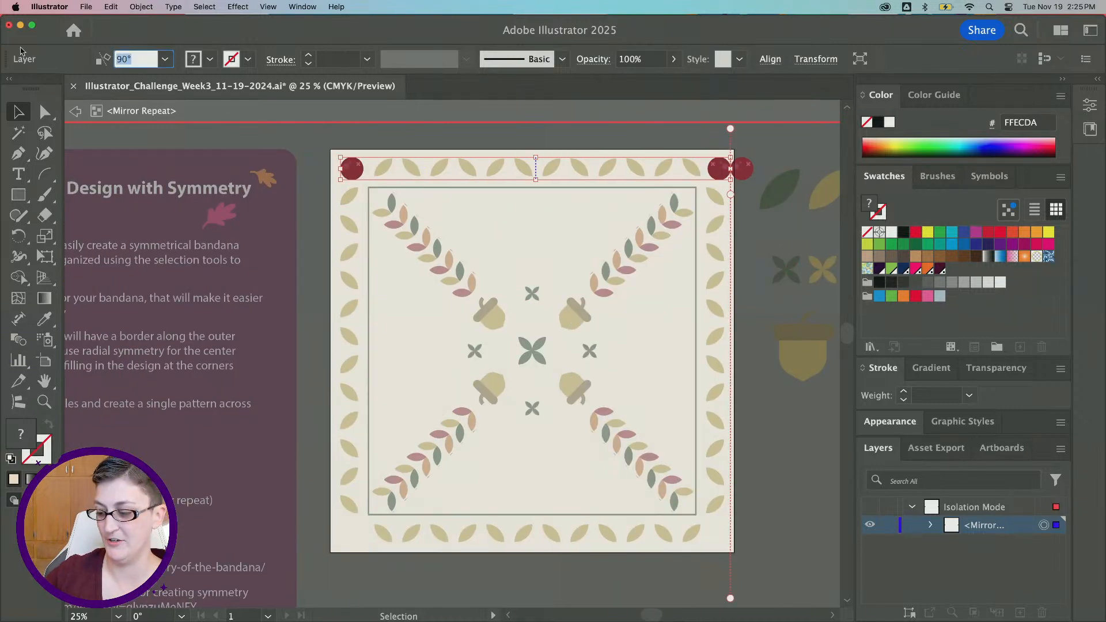
pyautogui.write('180')
pyautogui.press('Tab')
pyautogui.click(153, 60)
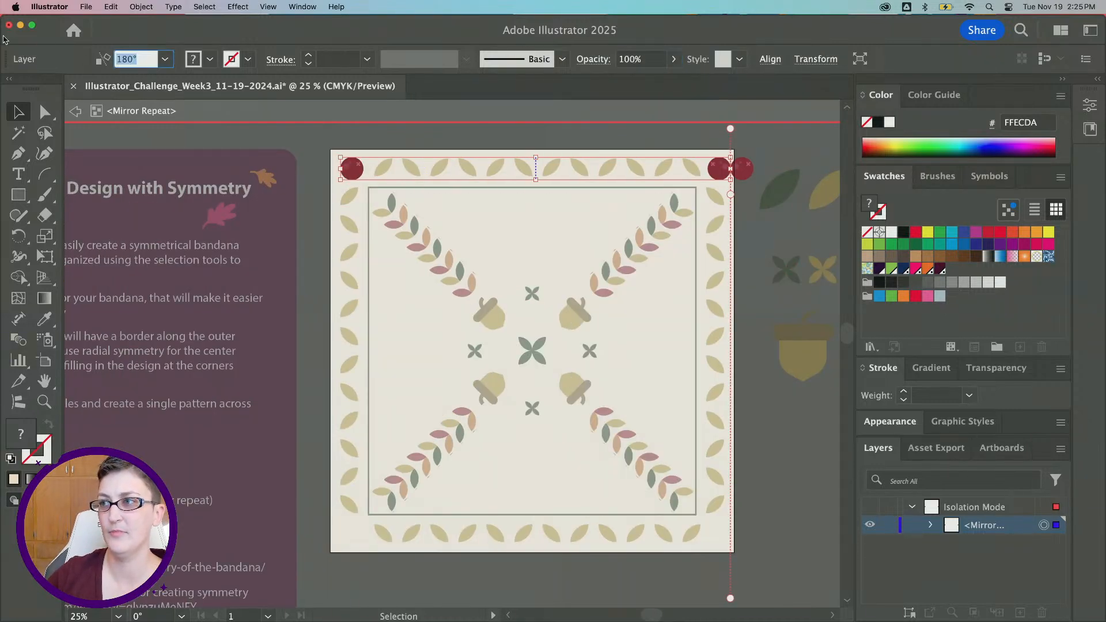
pyautogui.write('0')
pyautogui.press('Tab')
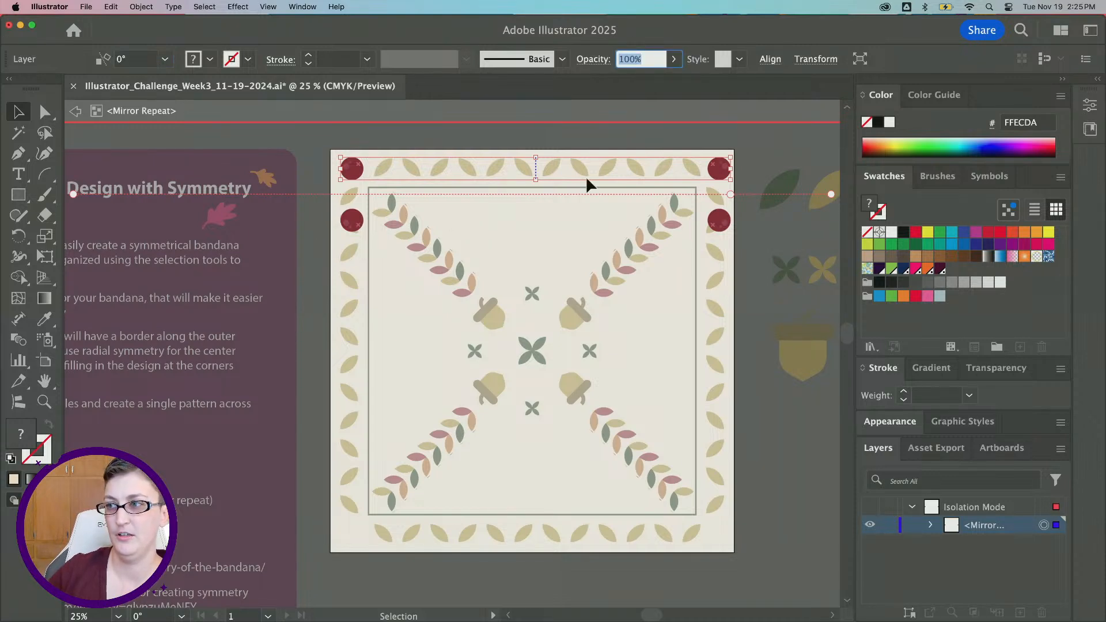
pyautogui.moveTo(729, 194); pyautogui.dragTo(723, 352)
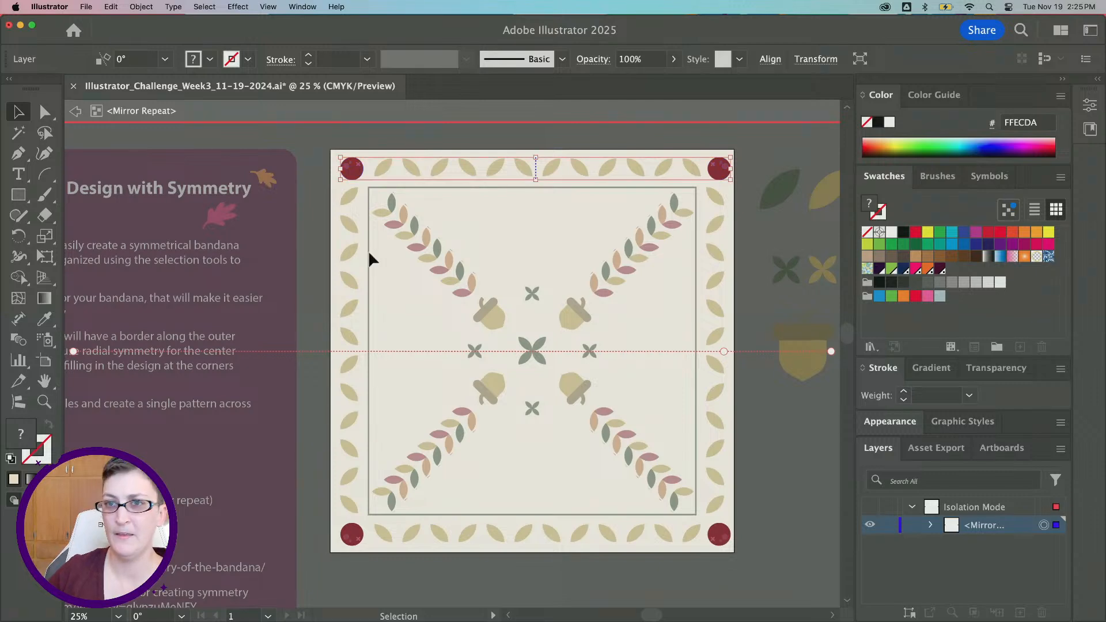
pyautogui.click(69, 111)
# Try moving the spare acorn onto the bandana and undo the move
pyautogui.hscroll(5, 593, 324)
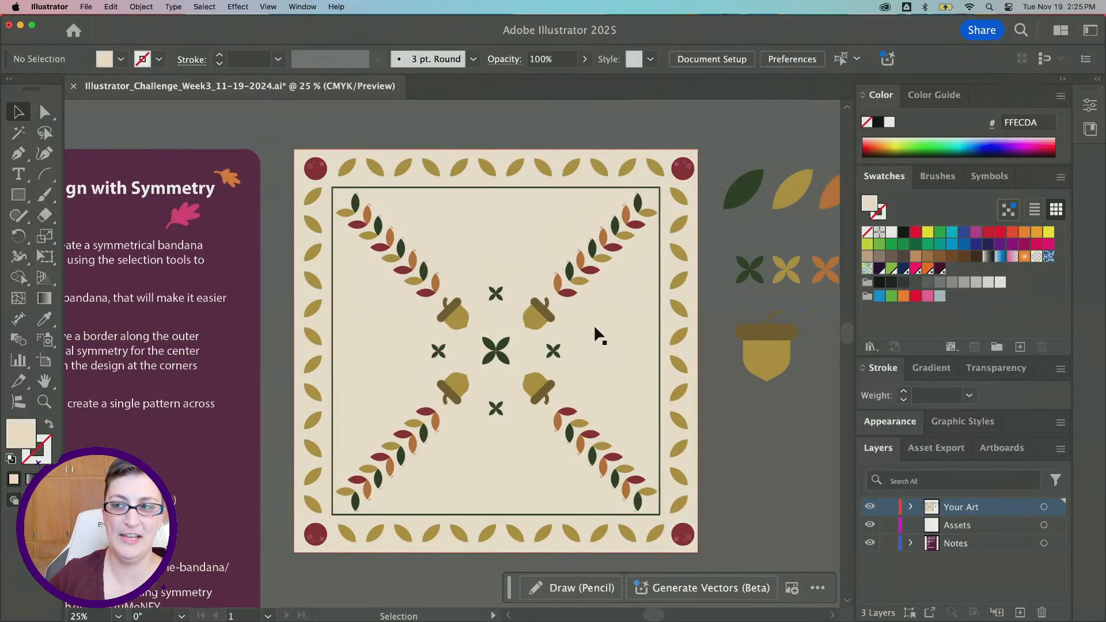
pyautogui.keyDown('alt'); pyautogui.scroll(-2, 594, 324); pyautogui.keyUp('alt')
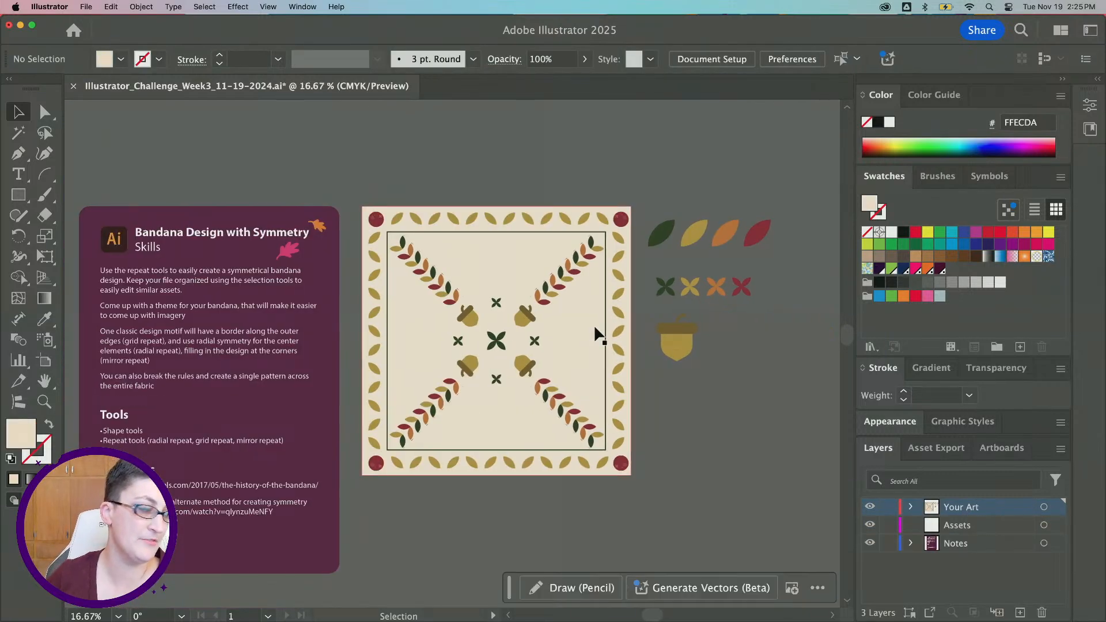
pyautogui.keyDown('alt'); pyautogui.scroll(1, 593, 324); pyautogui.keyUp('alt')
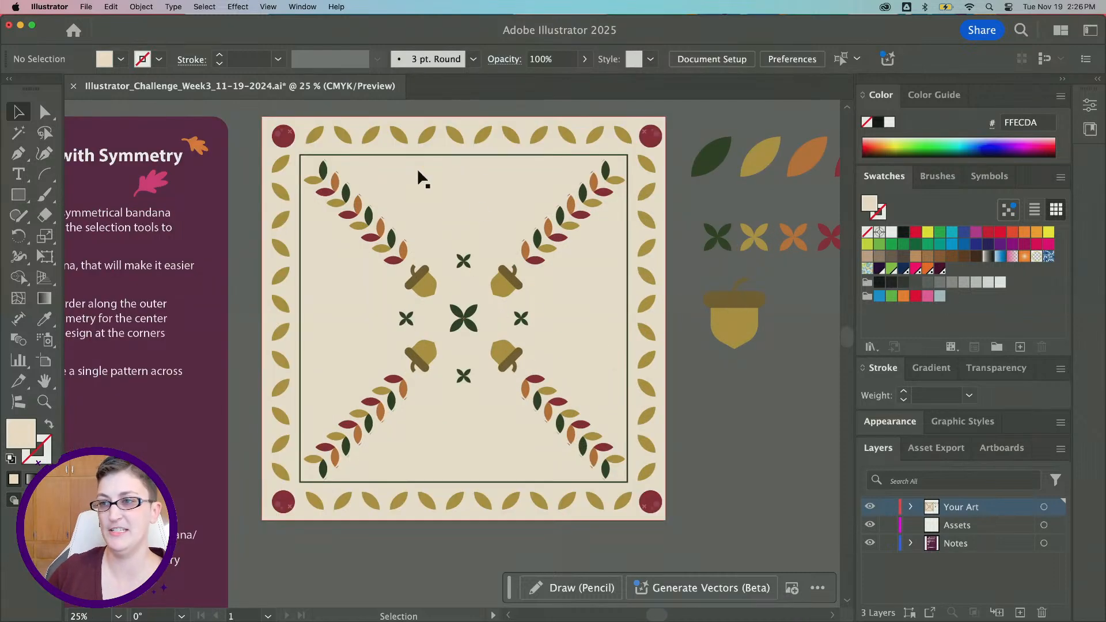
pyautogui.hscroll(5, 657, 412)
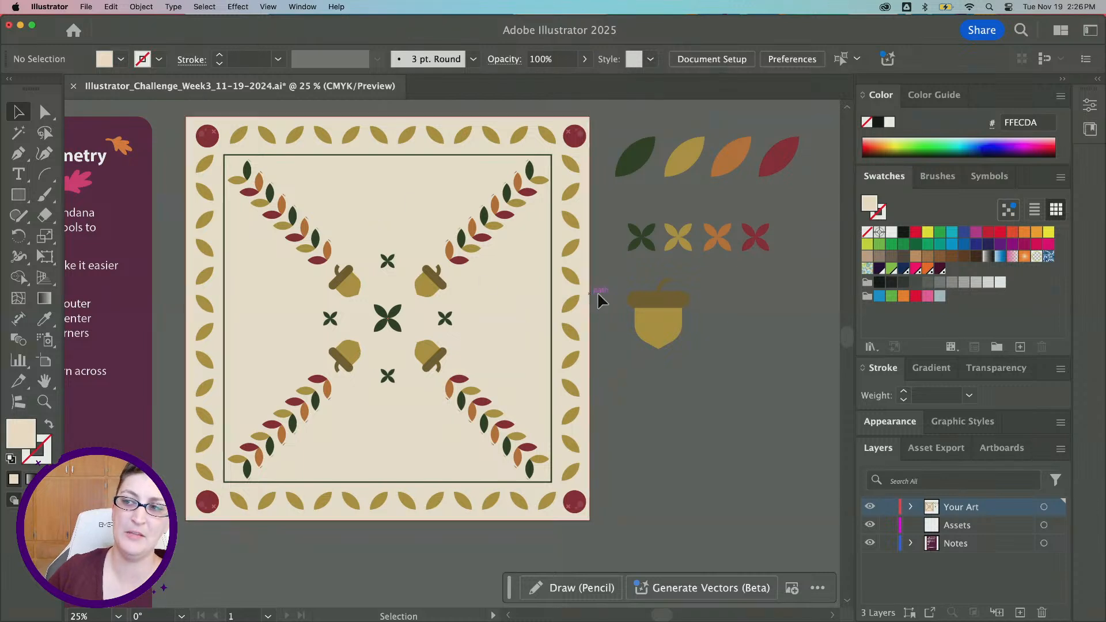
pyautogui.moveTo(645, 304); pyautogui.dragTo(373, 189)
pyautogui.press('super+z')
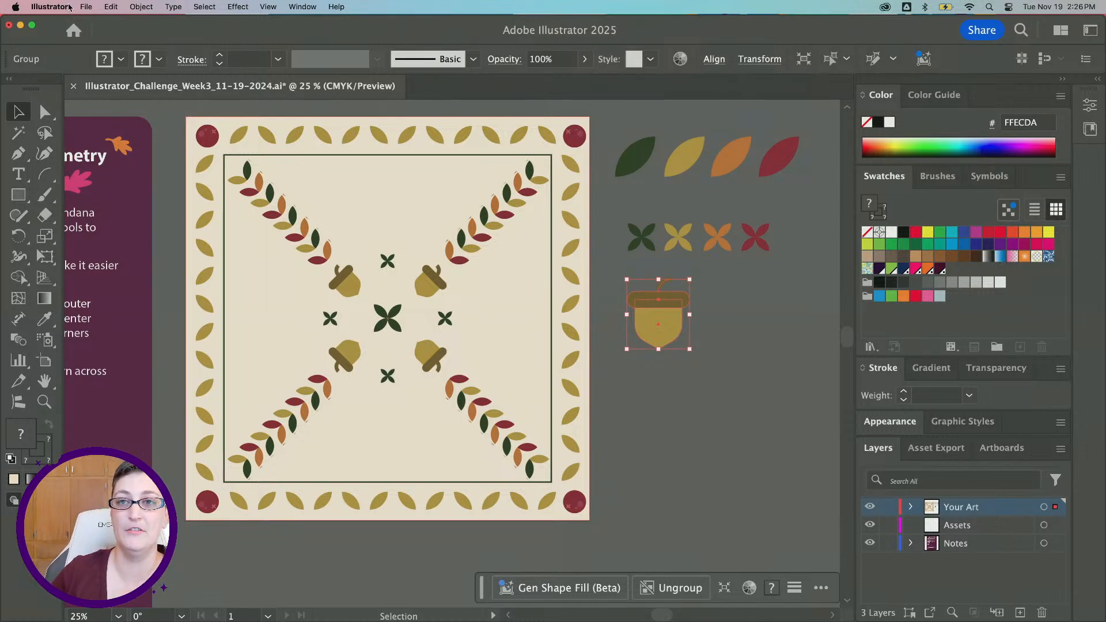
# Export the Poster artboard with Export for Screens as a 1x PNG to the Desktop folder
pyautogui.click(88, 7)
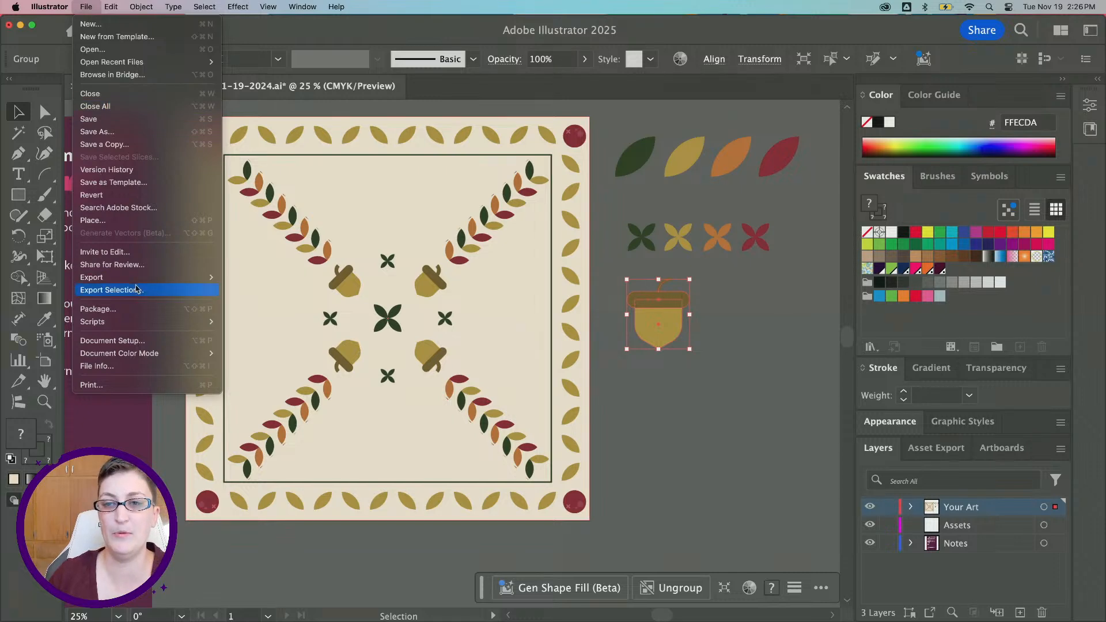
pyautogui.moveTo(136, 280)
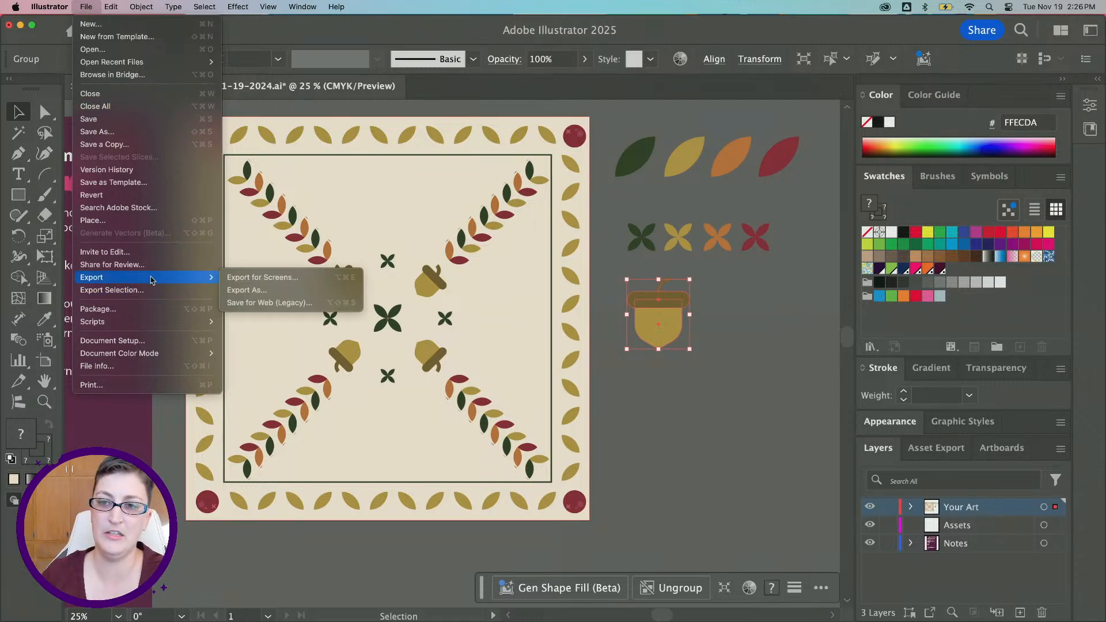
pyautogui.click(262, 278)
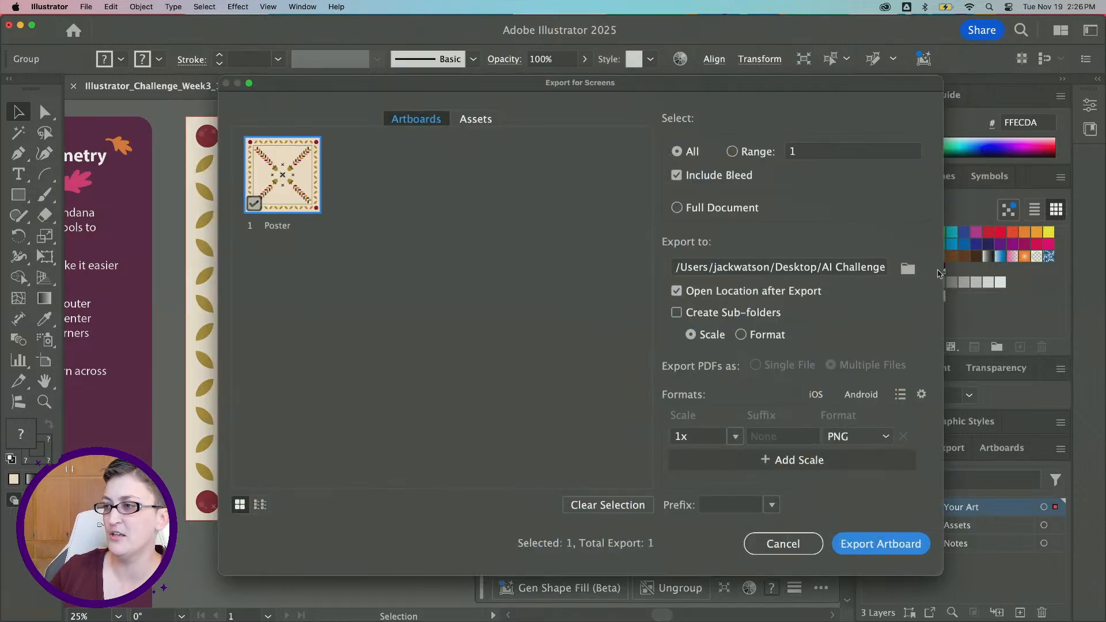
pyautogui.click(910, 269)
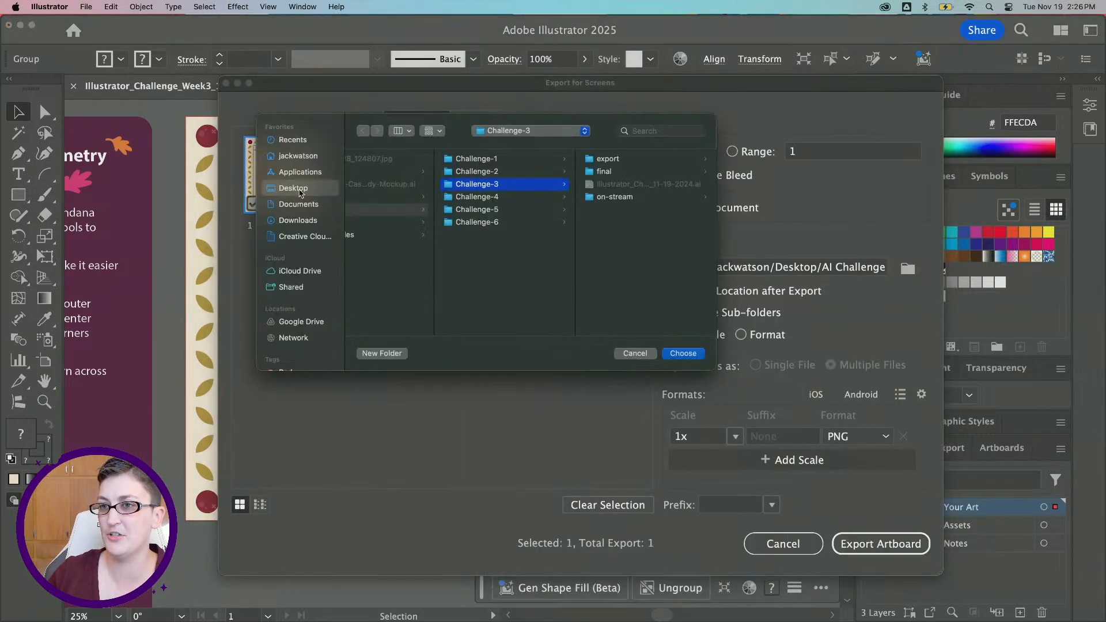
pyautogui.click(293, 189)
pyautogui.click(690, 355)
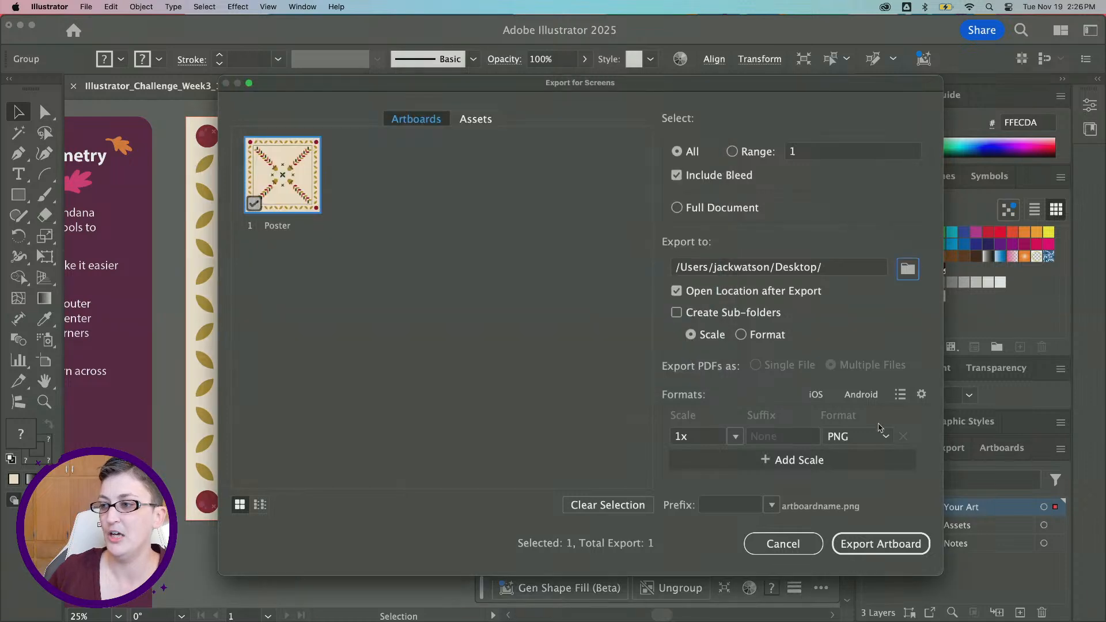
pyautogui.click(884, 437)
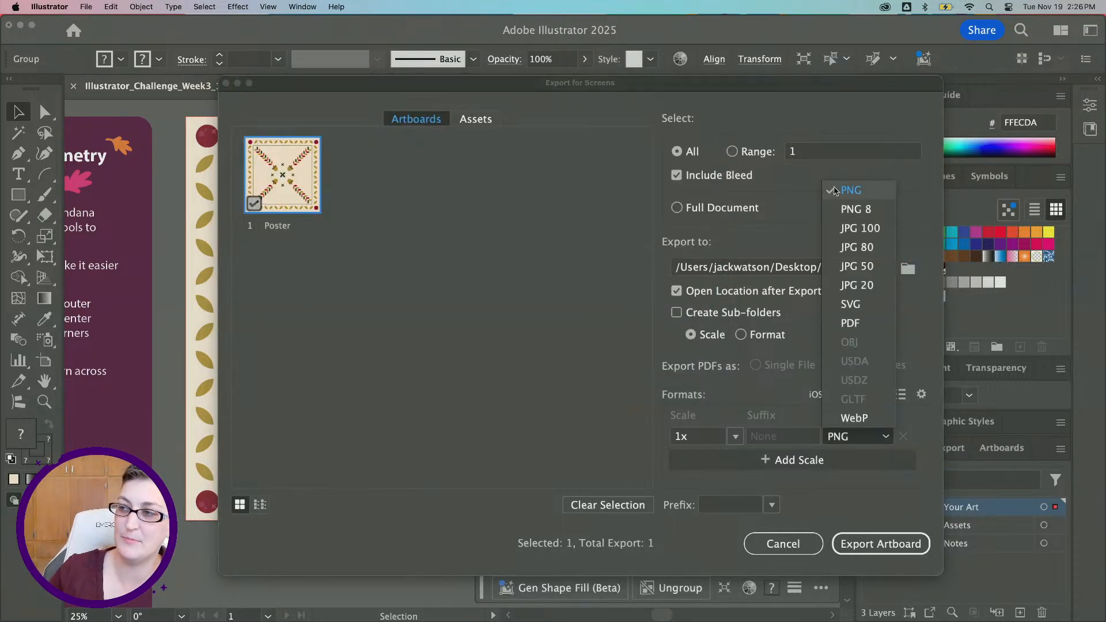
pyautogui.click(296, 238)
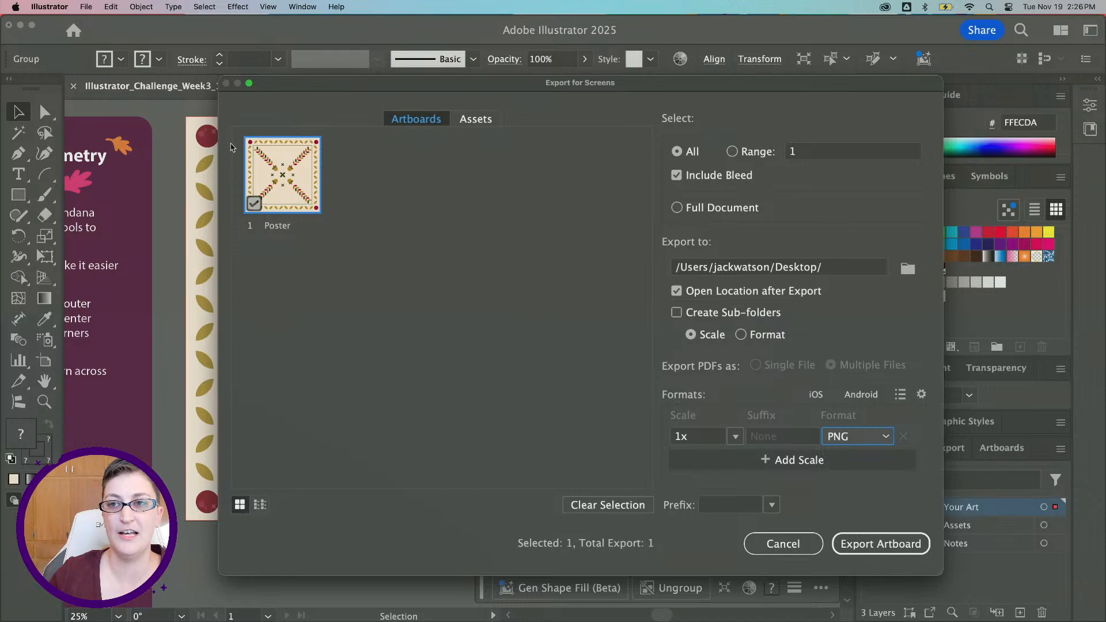
pyautogui.click(881, 543)
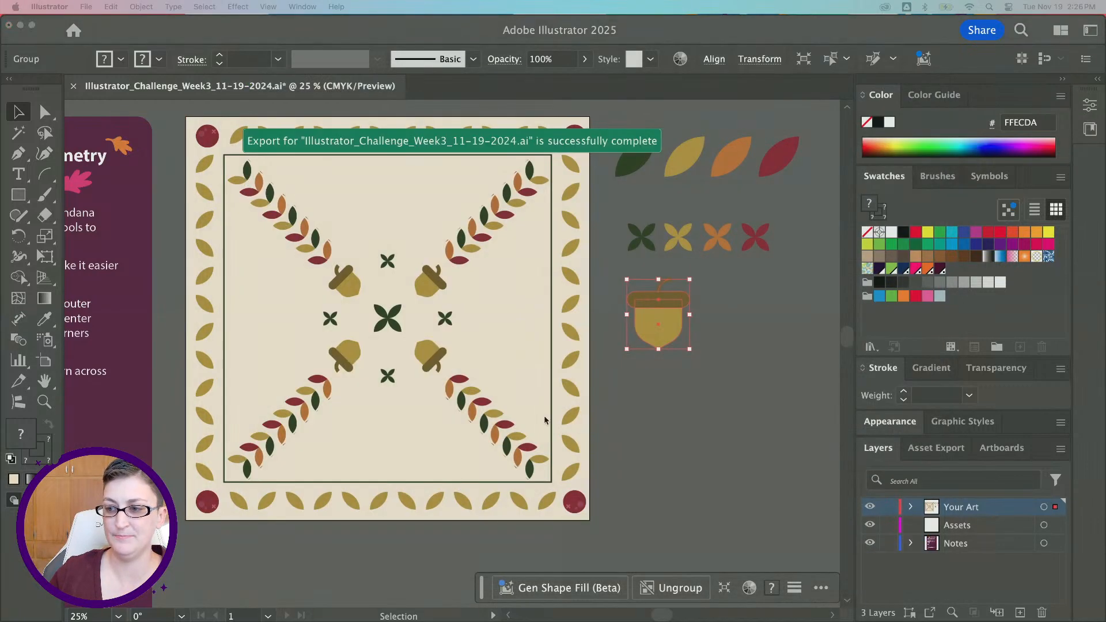
# Switch to Discord and attach the exported Poster.png to a message in the dcc-feedback channel
pyautogui.click(490, 599)
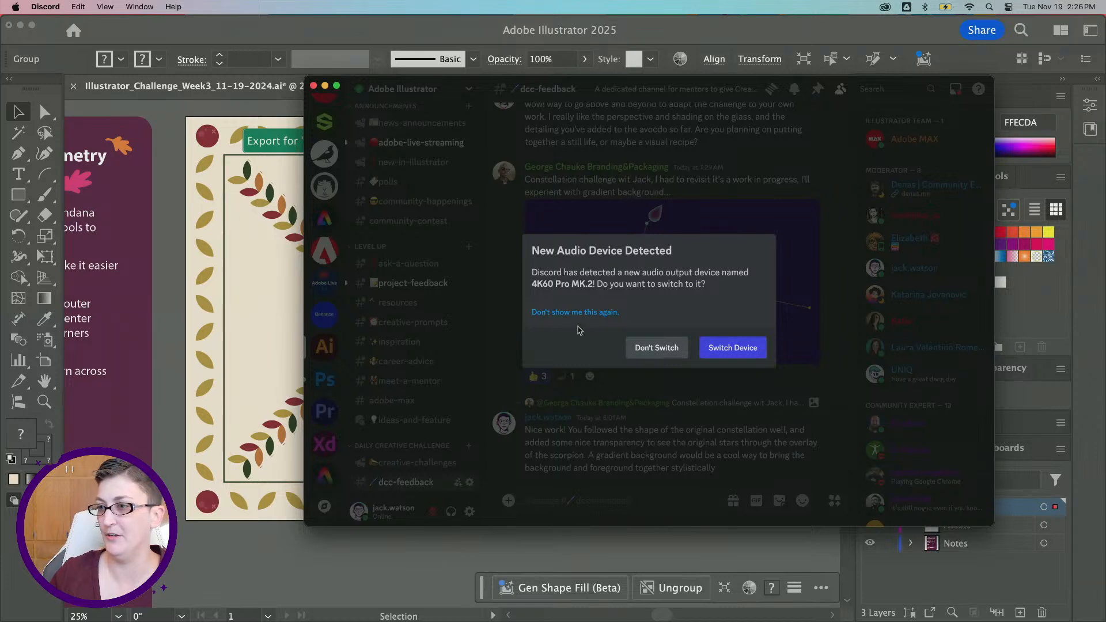
pyautogui.click(640, 344)
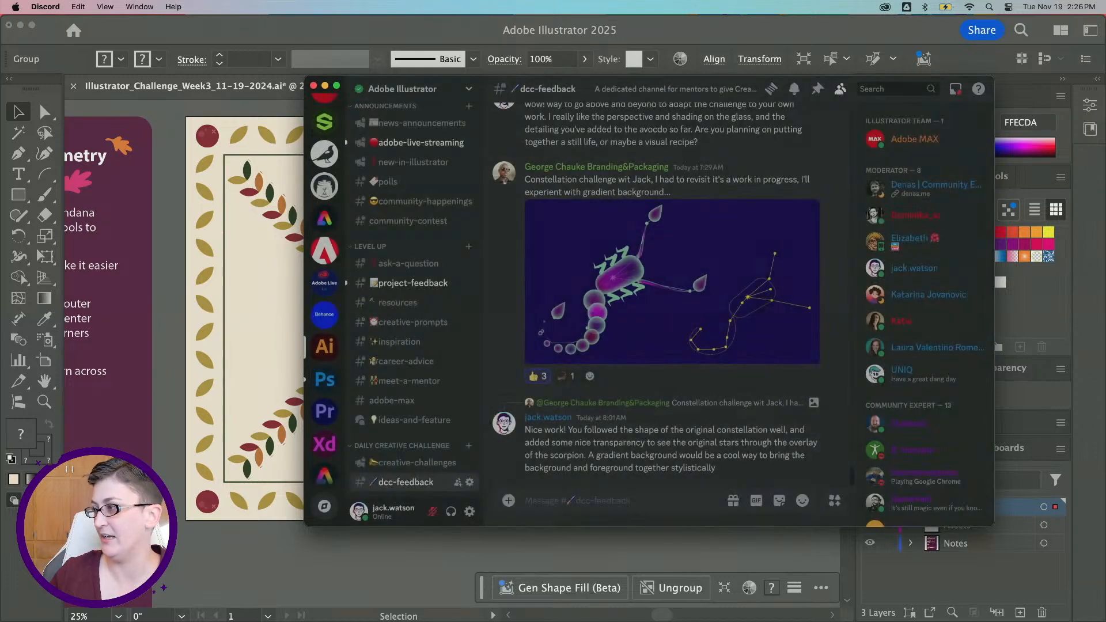
pyautogui.moveTo(693, 353); pyautogui.dragTo(604, 459)
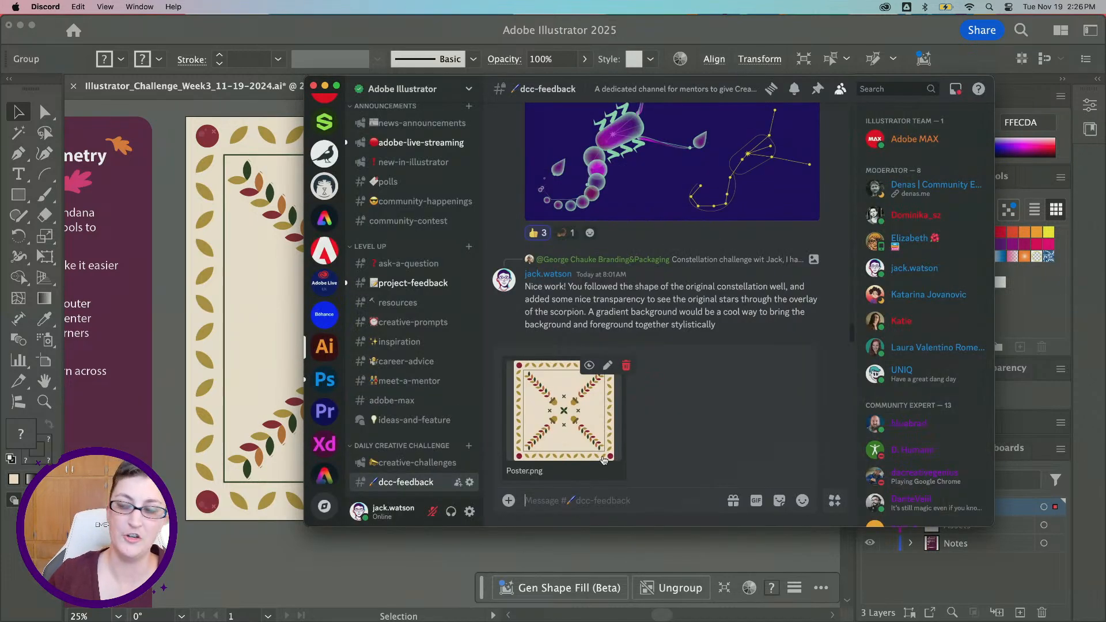